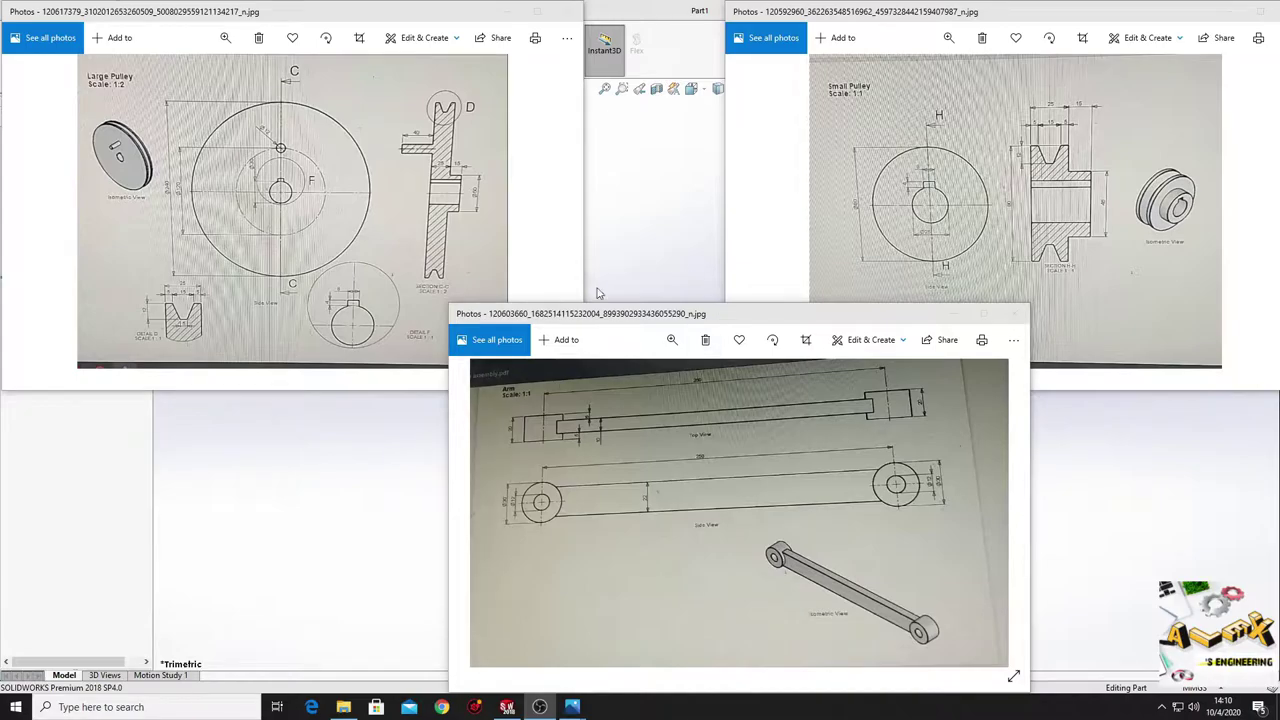
Step: Close the three reference drawing photos so the empty Part1 document shows
{"action": "left_click", "coordinate": [197, 355]}
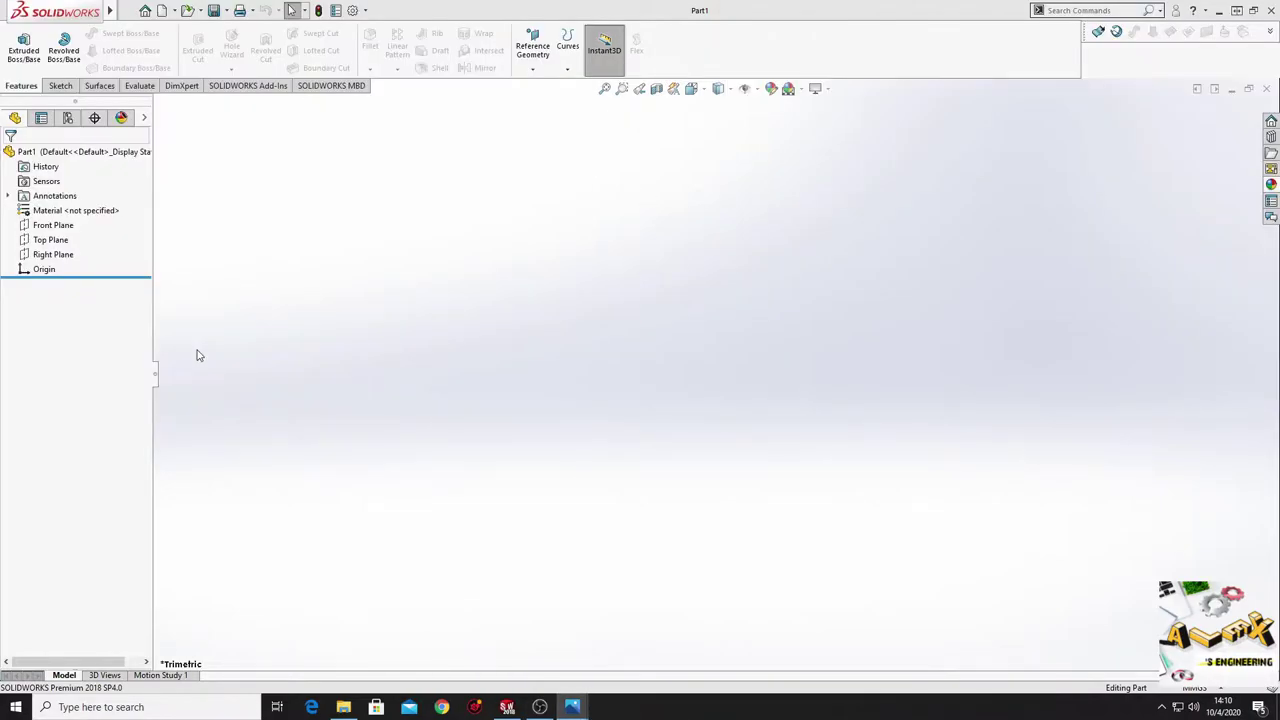
Step: Start a sketch on Front Plane with a vertical centerline up from the origin
{"action": "left_click", "coordinate": [53, 225]}
{"action": "left_click", "coordinate": [95, 210]}
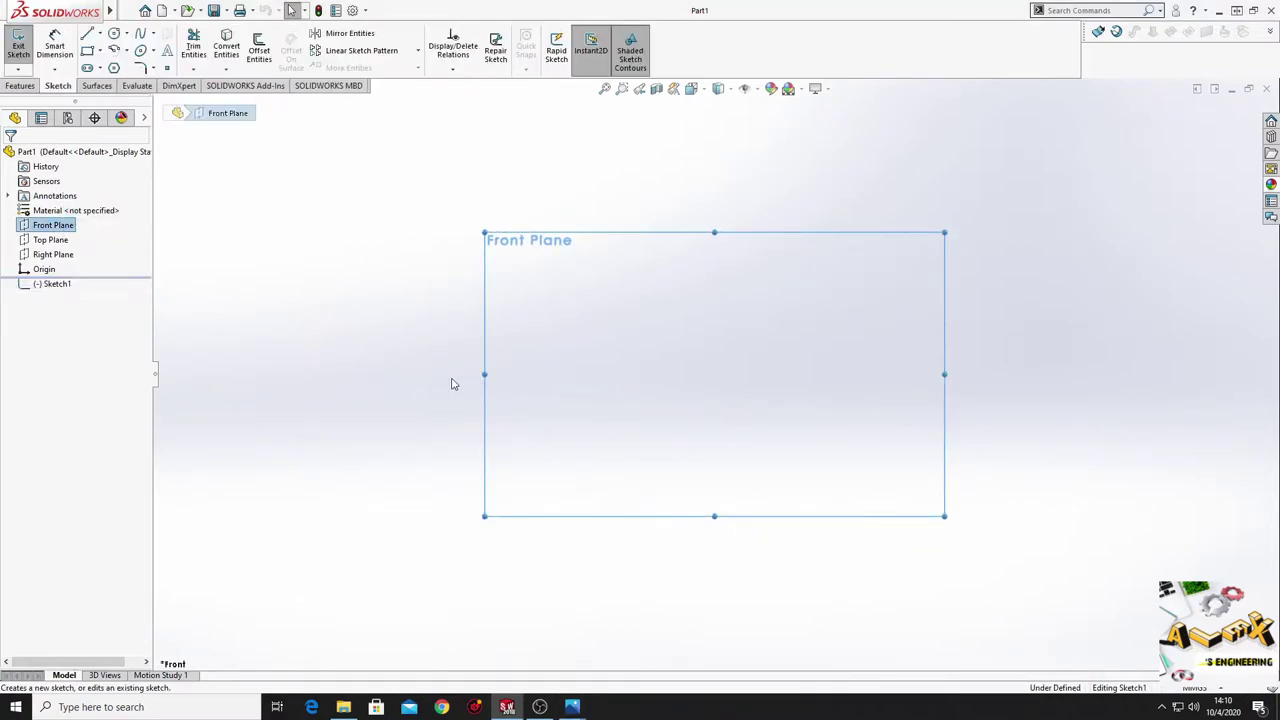
{"action": "left_click", "coordinate": [62, 86]}
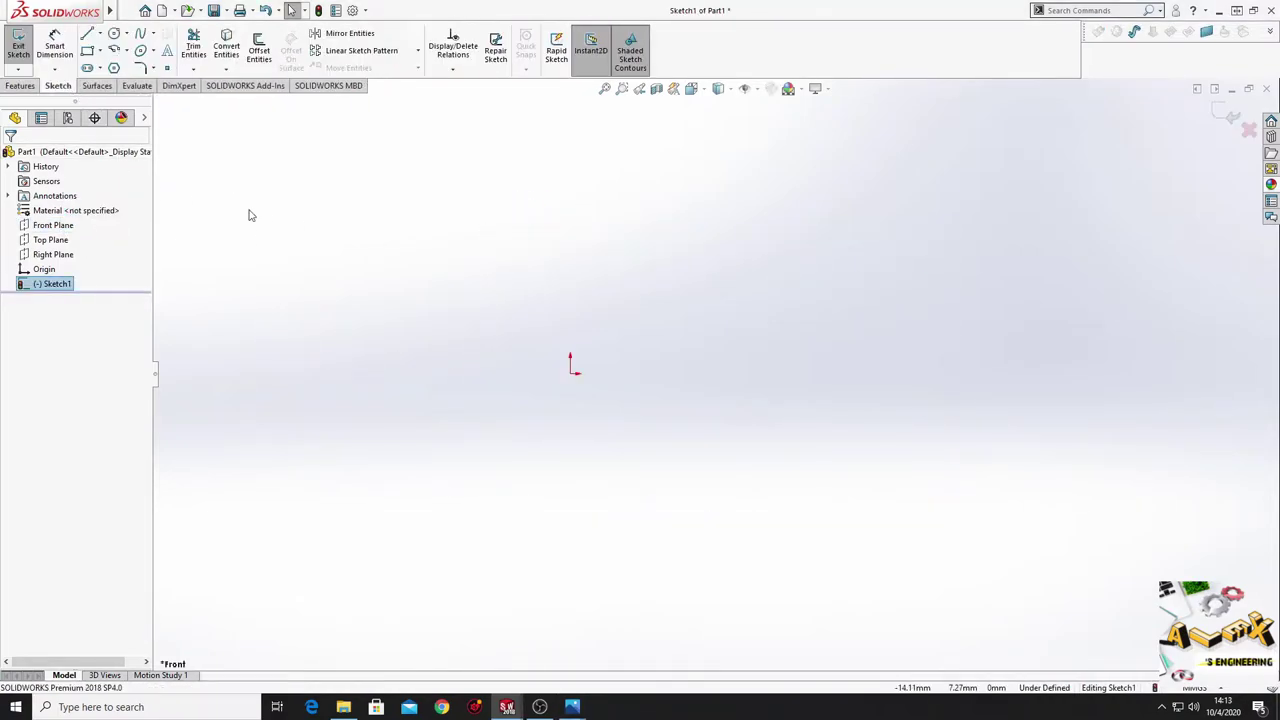
{"action": "left_click", "coordinate": [101, 37]}
{"action": "left_click", "coordinate": [108, 49]}
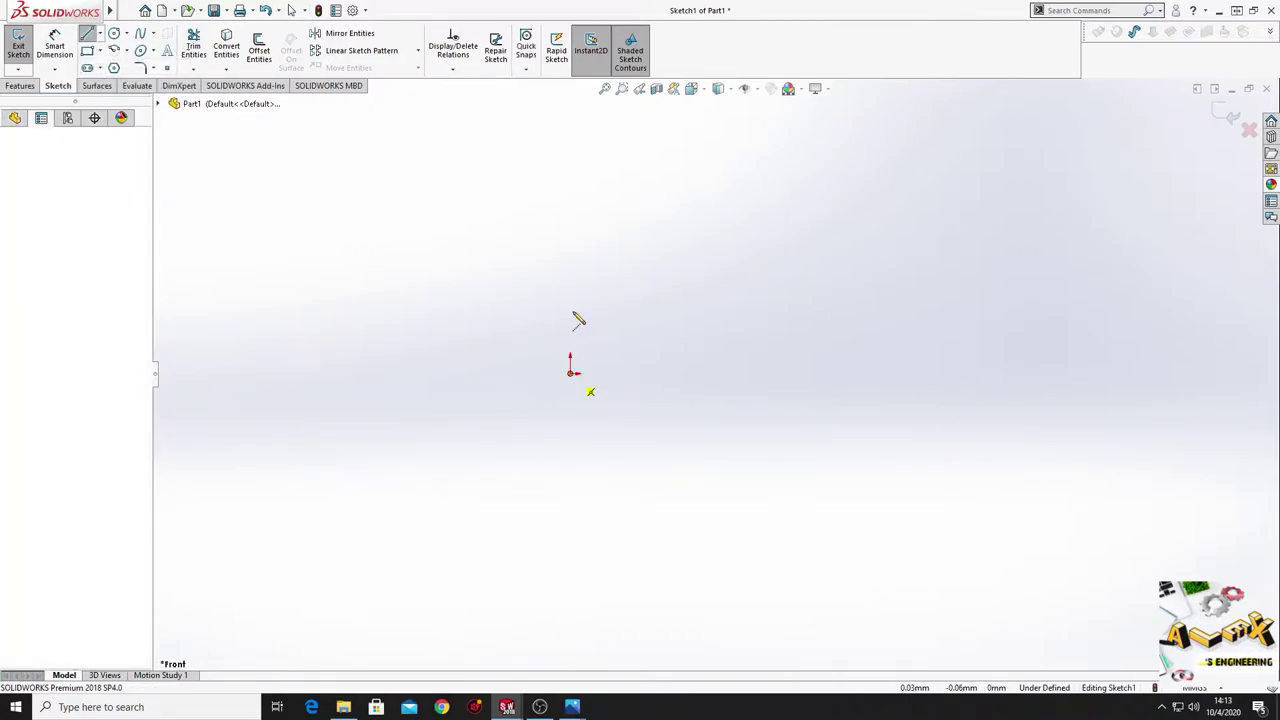
{"action": "left_click", "coordinate": [571, 372]}
{"action": "left_click", "coordinate": [570, 229]}
{"action": "right_click", "coordinate": [633, 208]}
{"action": "left_click", "coordinate": [666, 266]}
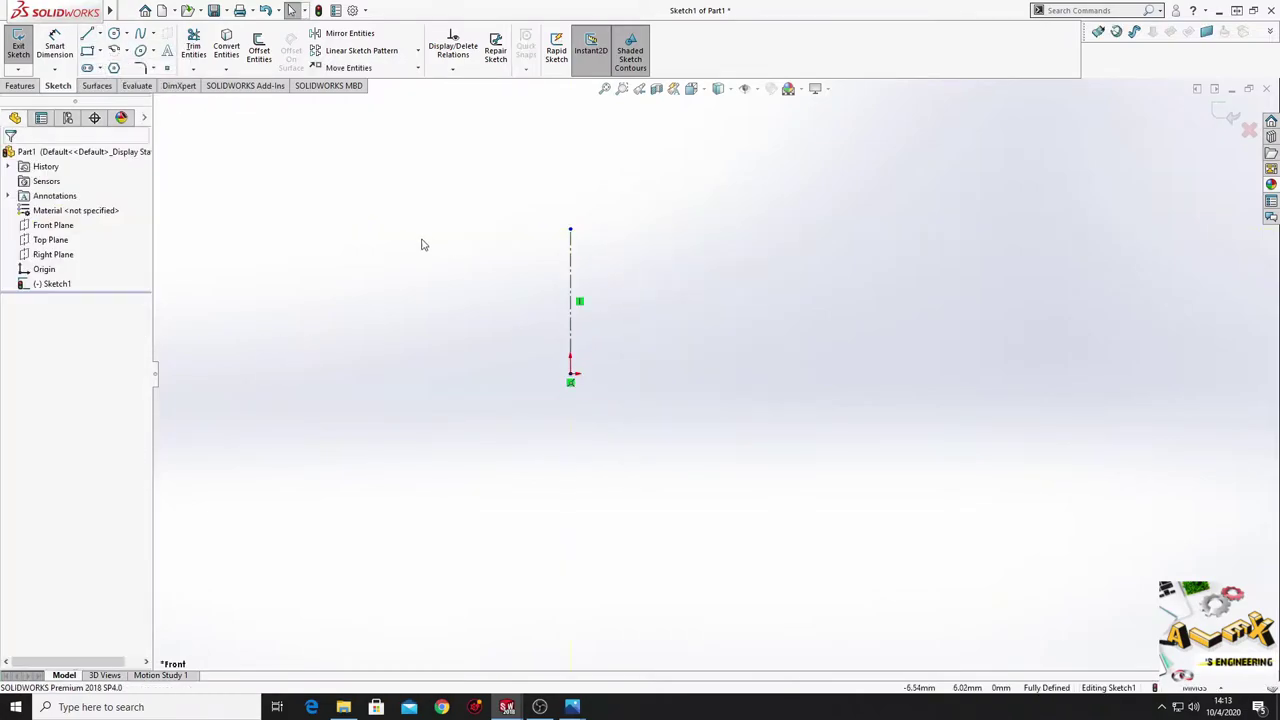
Step: Draw a closed rectangle of lines from the origin out to the right
{"action": "left_click", "coordinate": [87, 33]}
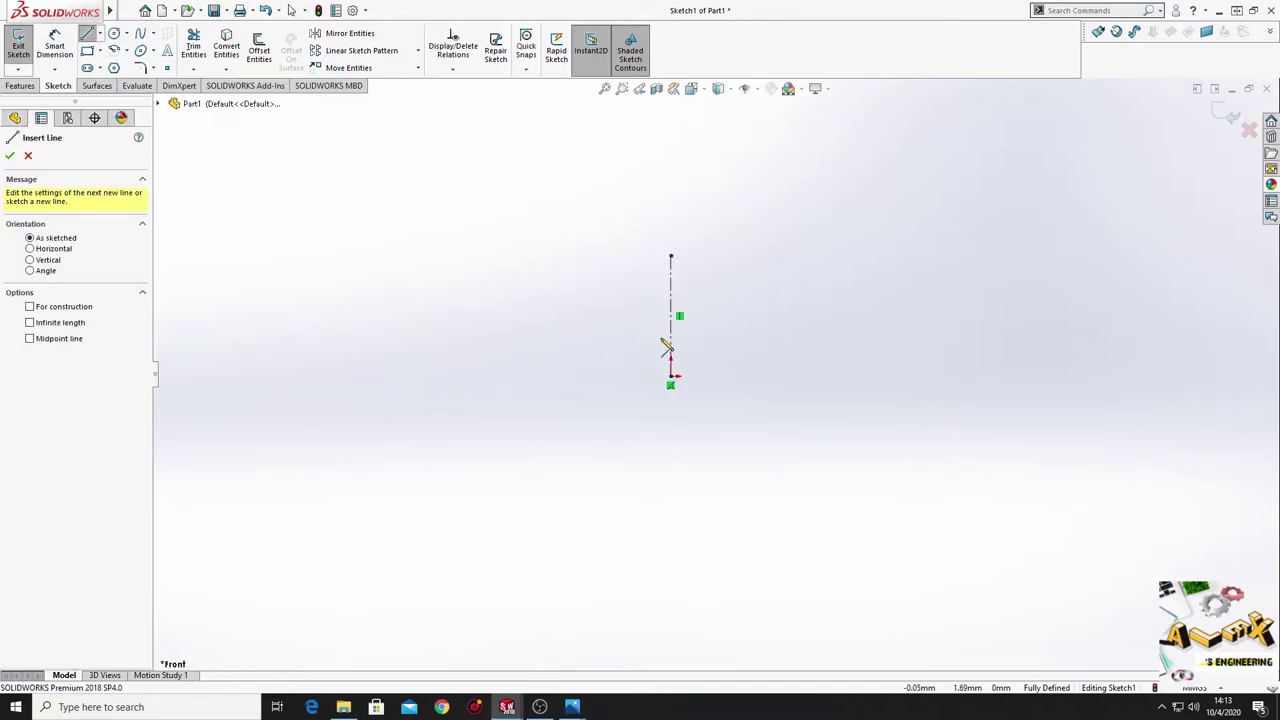
{"action": "middle_click_drag", "start_coordinate": [667, 347], "coordinate": [459, 305], "text": "ctrl"}
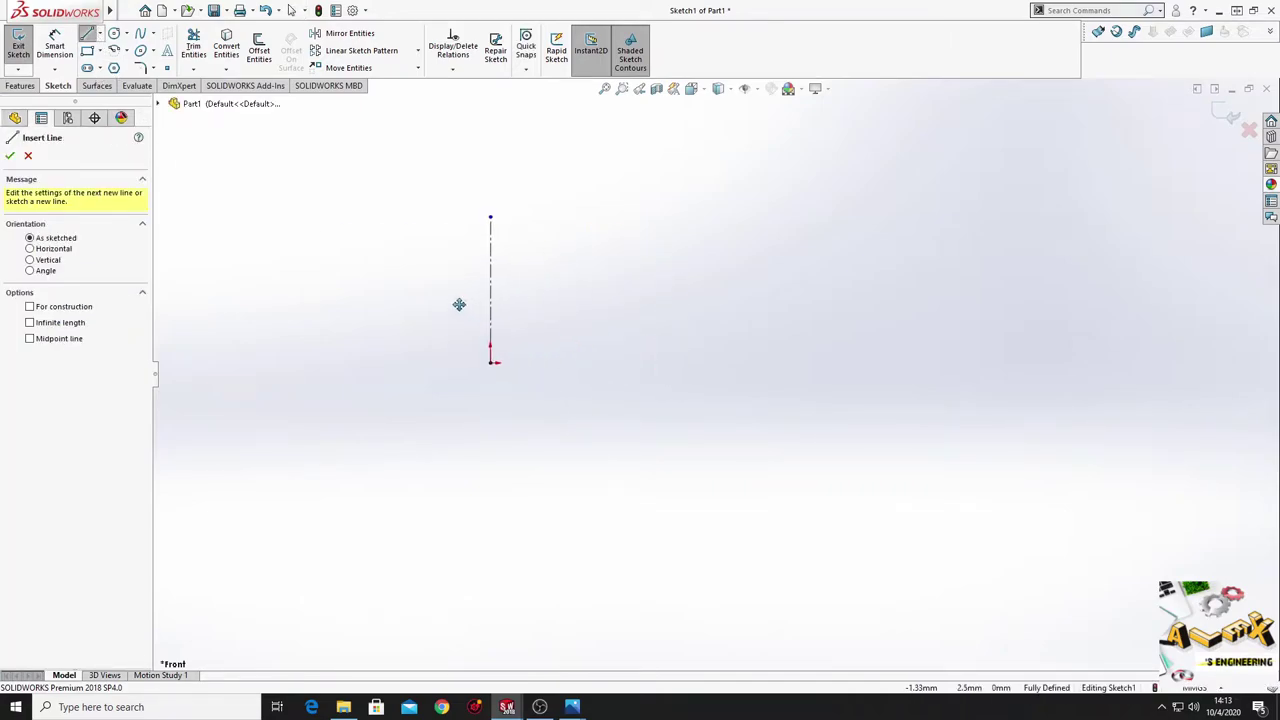
{"action": "left_click", "coordinate": [489, 362]}
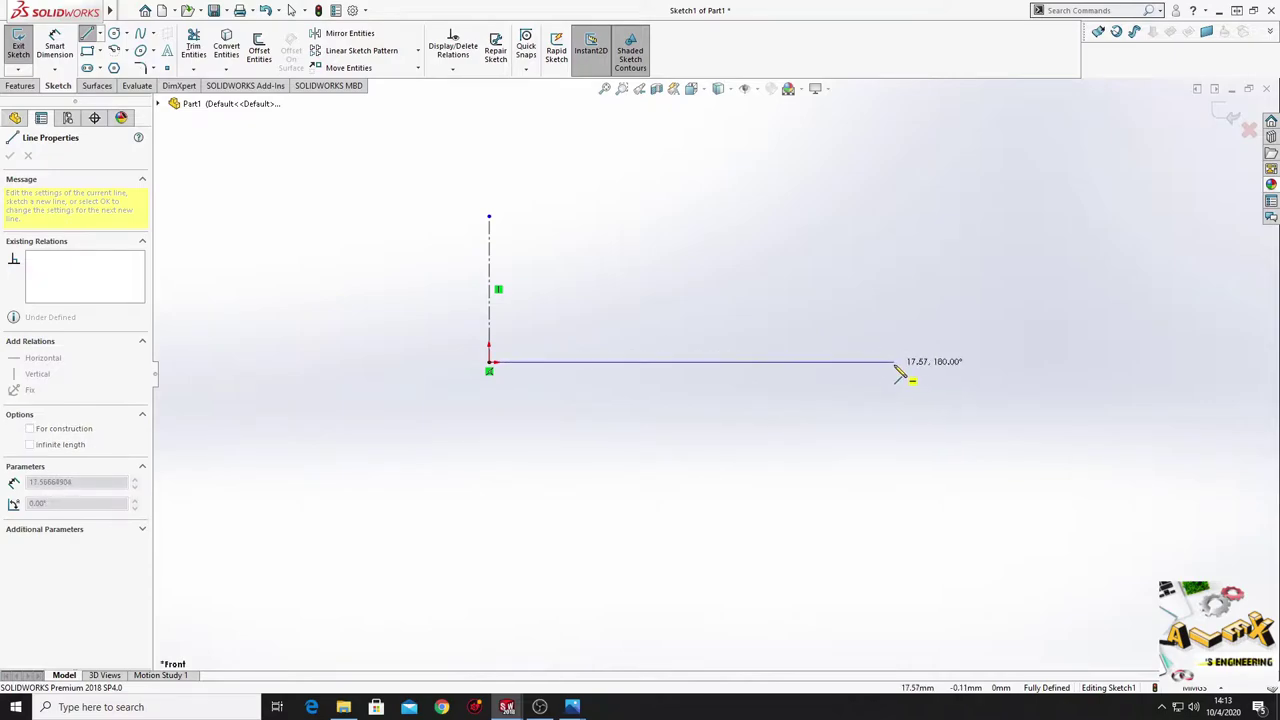
{"action": "left_click", "coordinate": [894, 361]}
{"action": "left_click", "coordinate": [894, 300]}
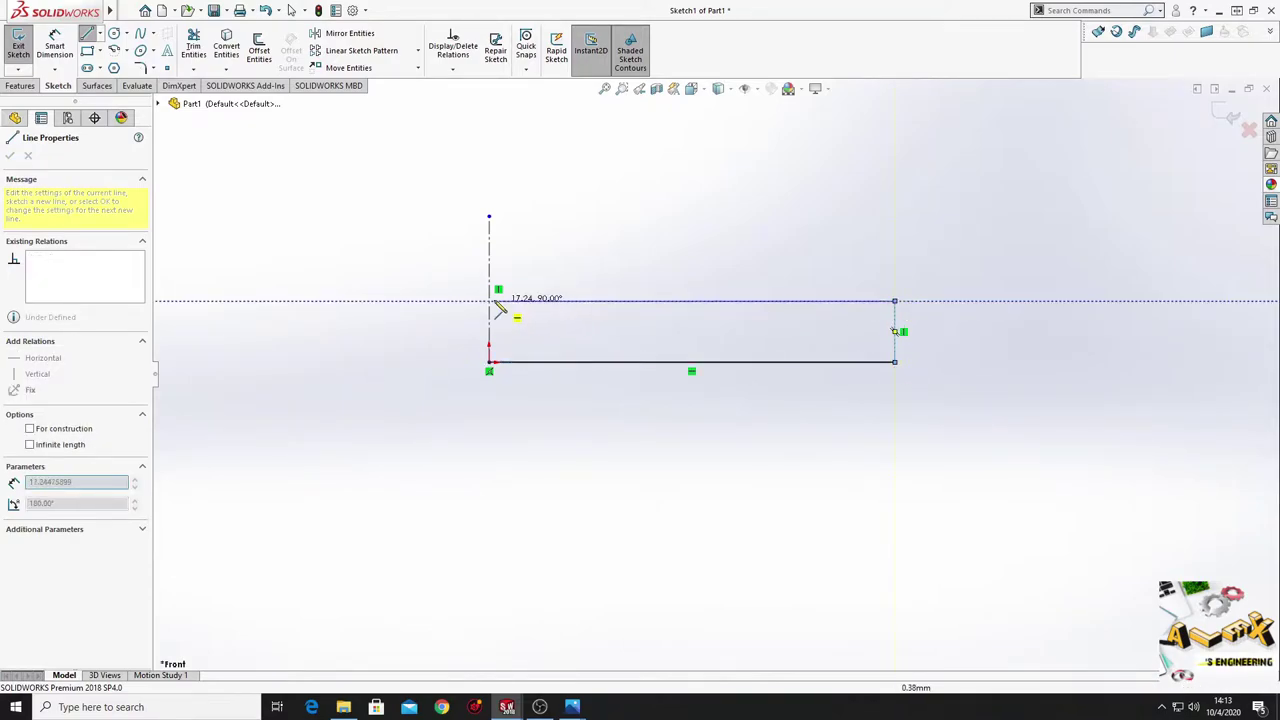
{"action": "left_click", "coordinate": [489, 300]}
{"action": "right_click", "coordinate": [603, 176]}
{"action": "left_click", "coordinate": [608, 232]}
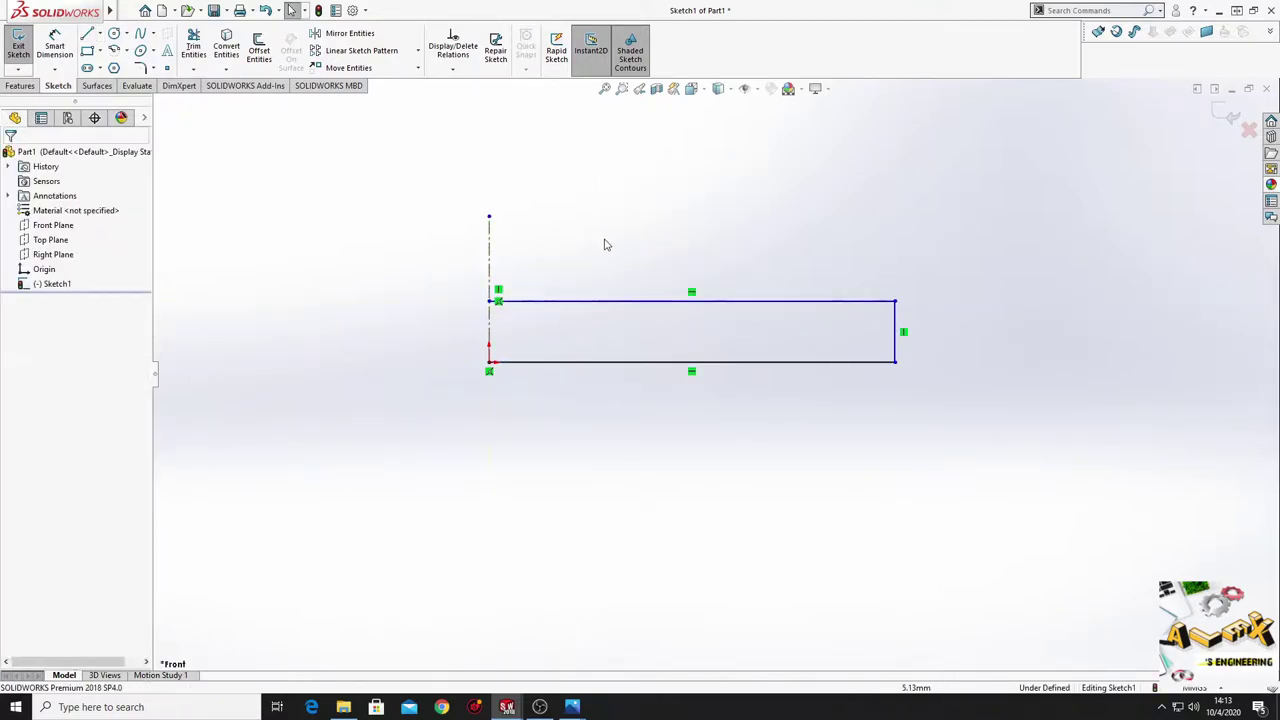
Step: Dimension the rectangle's bottom edge to 250 mm
{"action": "left_click", "coordinate": [55, 45]}
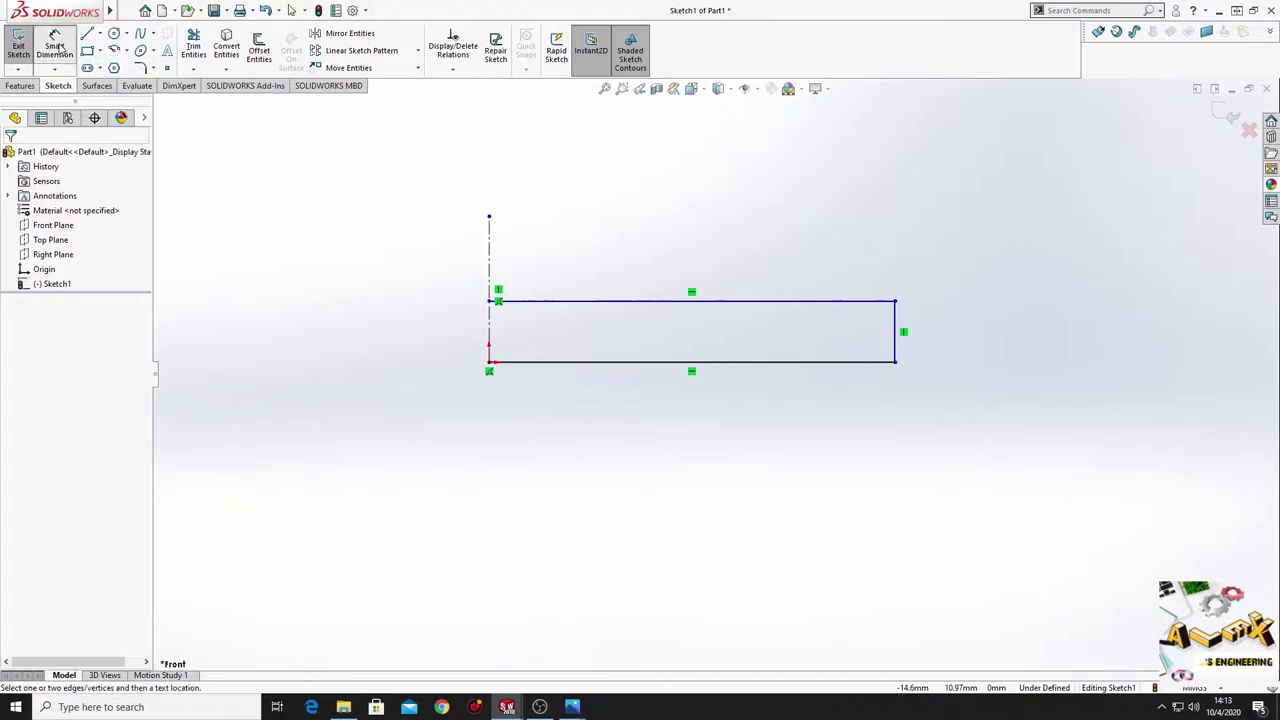
{"action": "left_click", "coordinate": [578, 362]}
{"action": "left_click", "coordinate": [624, 431]}
{"action": "type", "text": "250"}
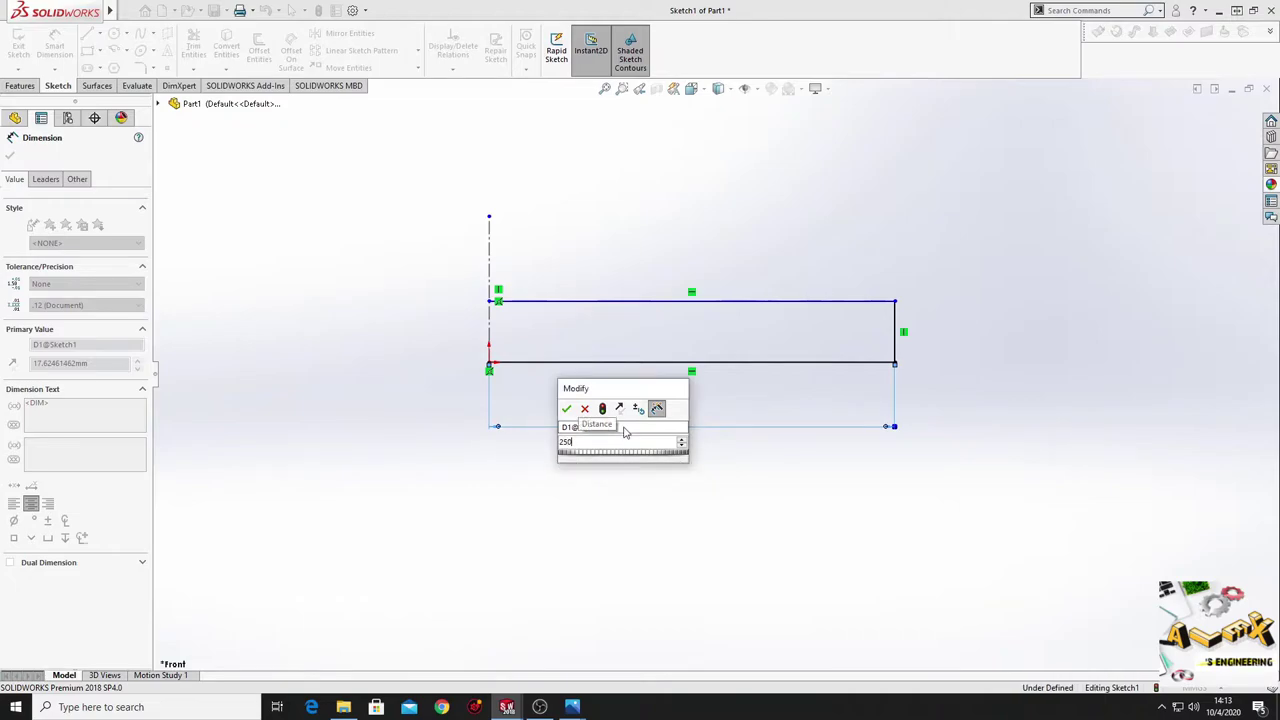
{"action": "key", "text": "Return"}
Step: Set the gap between the top and bottom edges to 22 mm
{"action": "middle_click_drag", "start_coordinate": [706, 420], "coordinate": [594, 437], "text": "ctrl"}
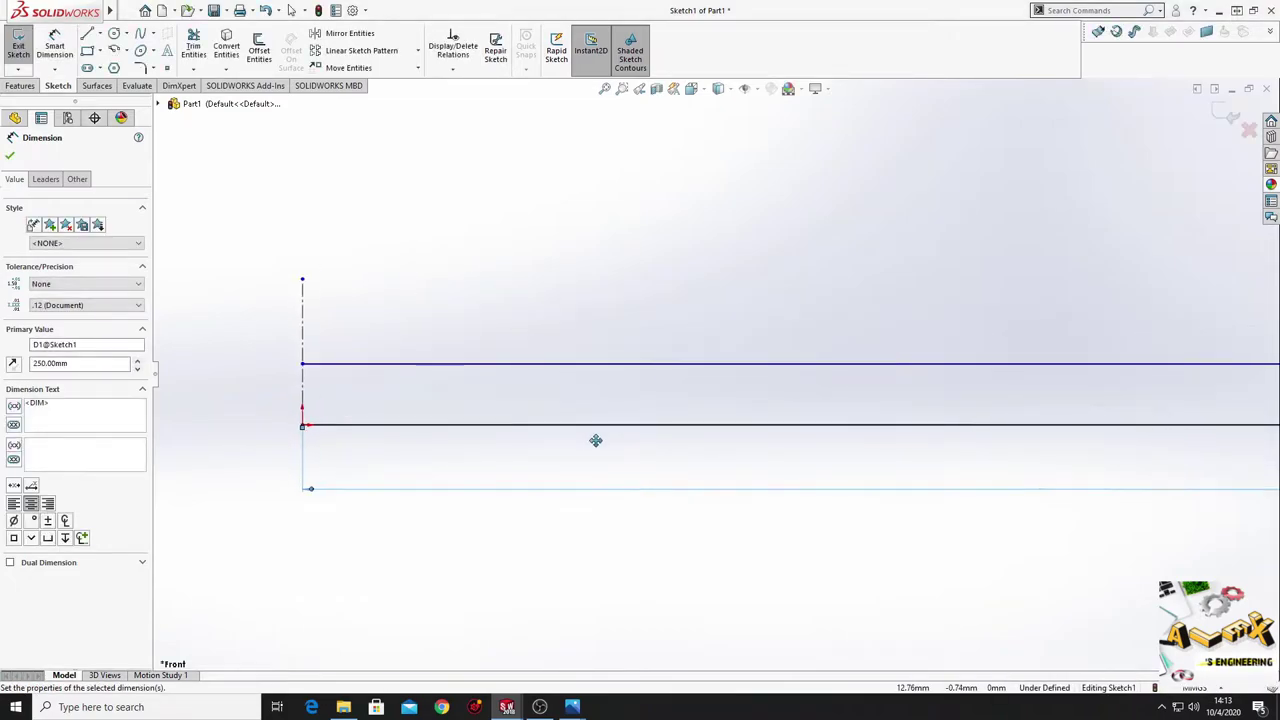
{"action": "left_click", "coordinate": [530, 427]}
{"action": "left_click", "coordinate": [543, 362]}
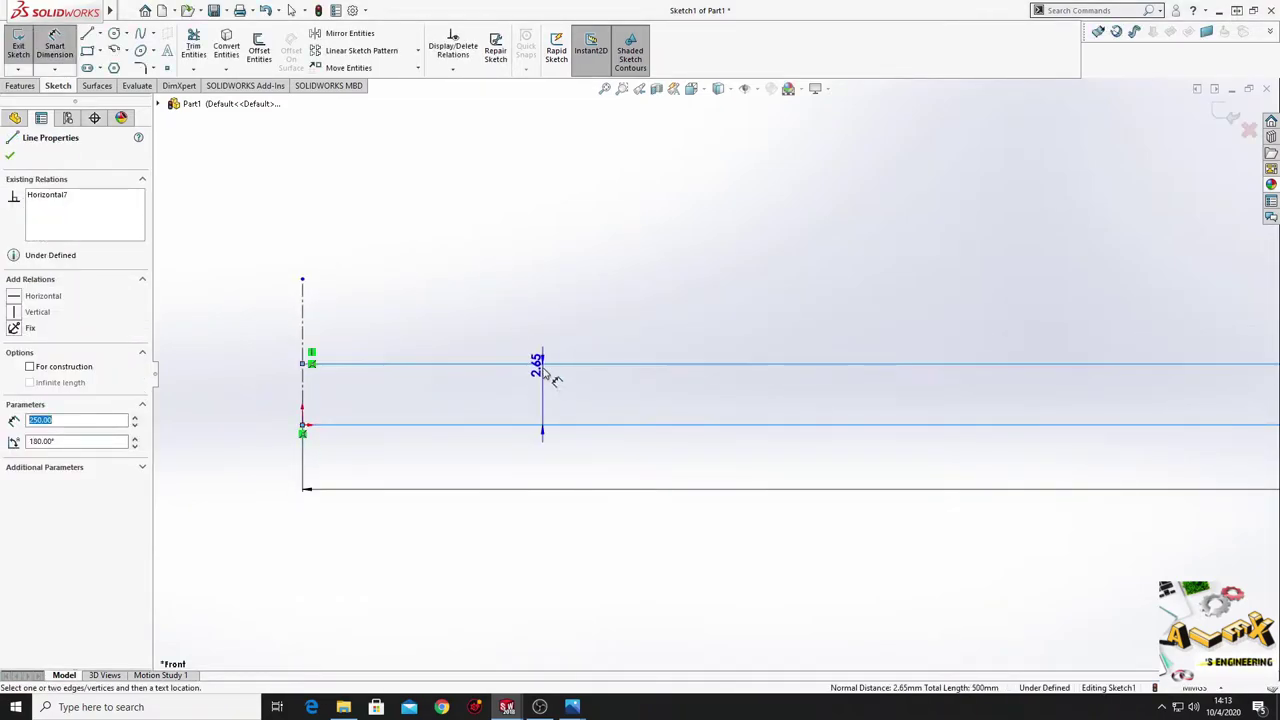
{"action": "left_click", "coordinate": [546, 399]}
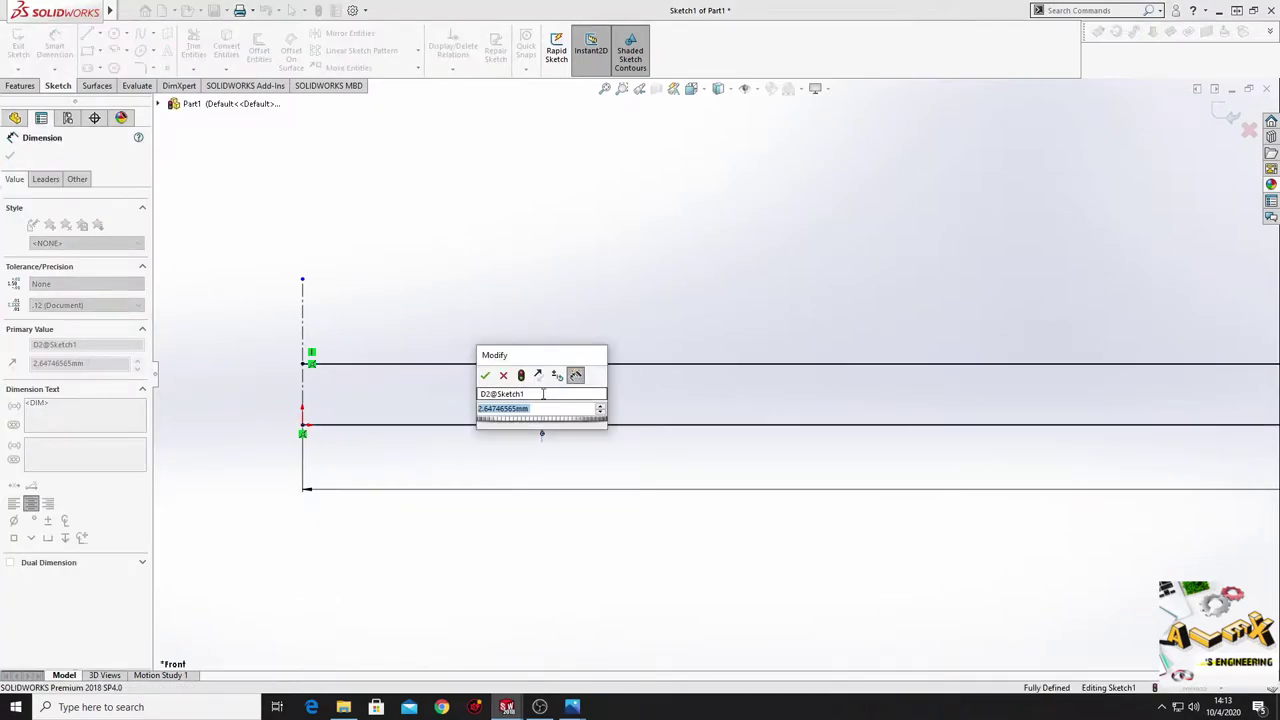
{"action": "type", "text": "22"}
{"action": "key", "text": "Return"}
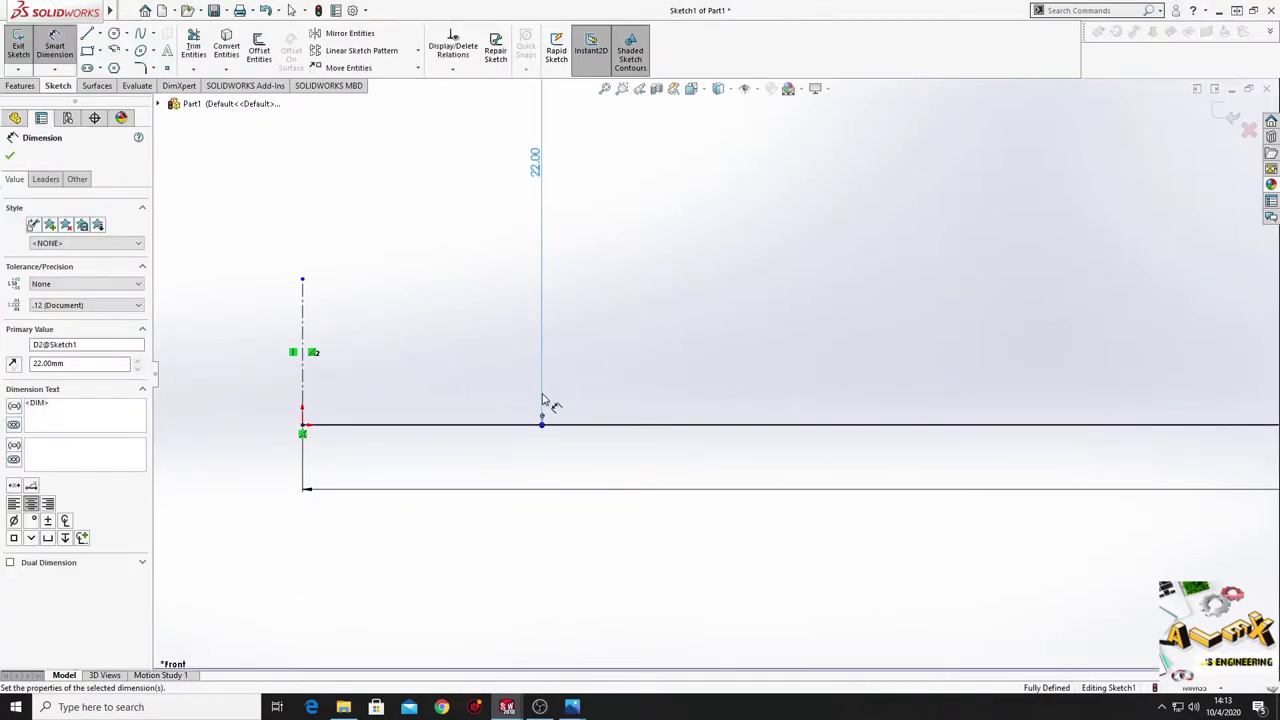
{"action": "scroll", "coordinate": [600, 404], "scroll_direction": "up", "scroll_amount": 3}
{"action": "middle_click_drag", "start_coordinate": [827, 310], "coordinate": [543, 477], "text": "ctrl"}
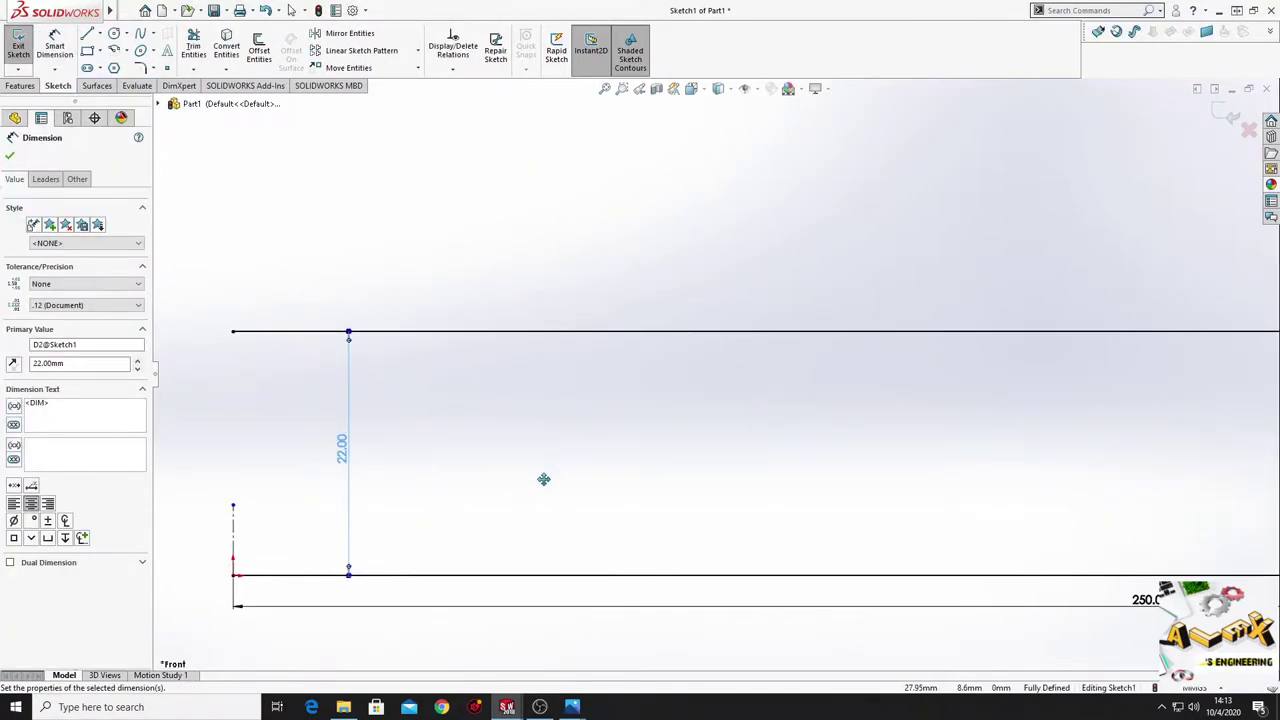
{"action": "right_click", "coordinate": [443, 466]}
{"action": "left_click", "coordinate": [473, 500]}
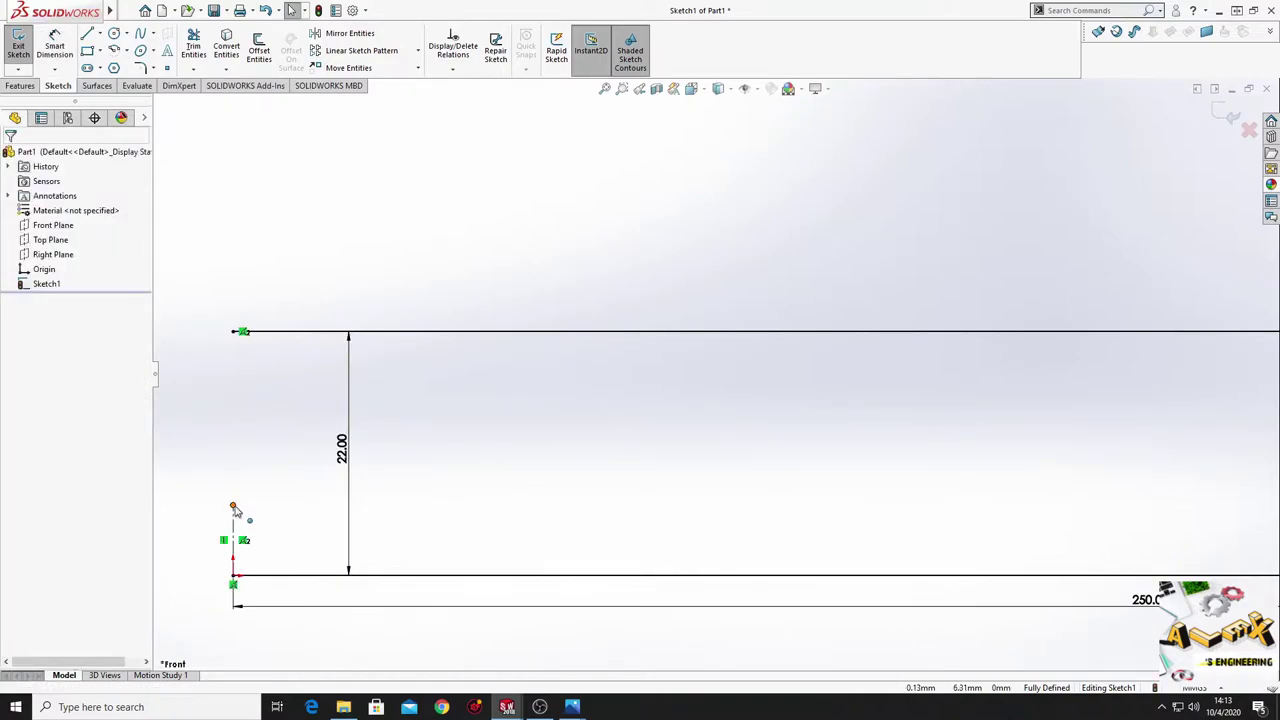
Step: Extend the centerline's top end above the rectangle
{"action": "left_click_drag", "start_coordinate": [233, 508], "coordinate": [256, 312]}
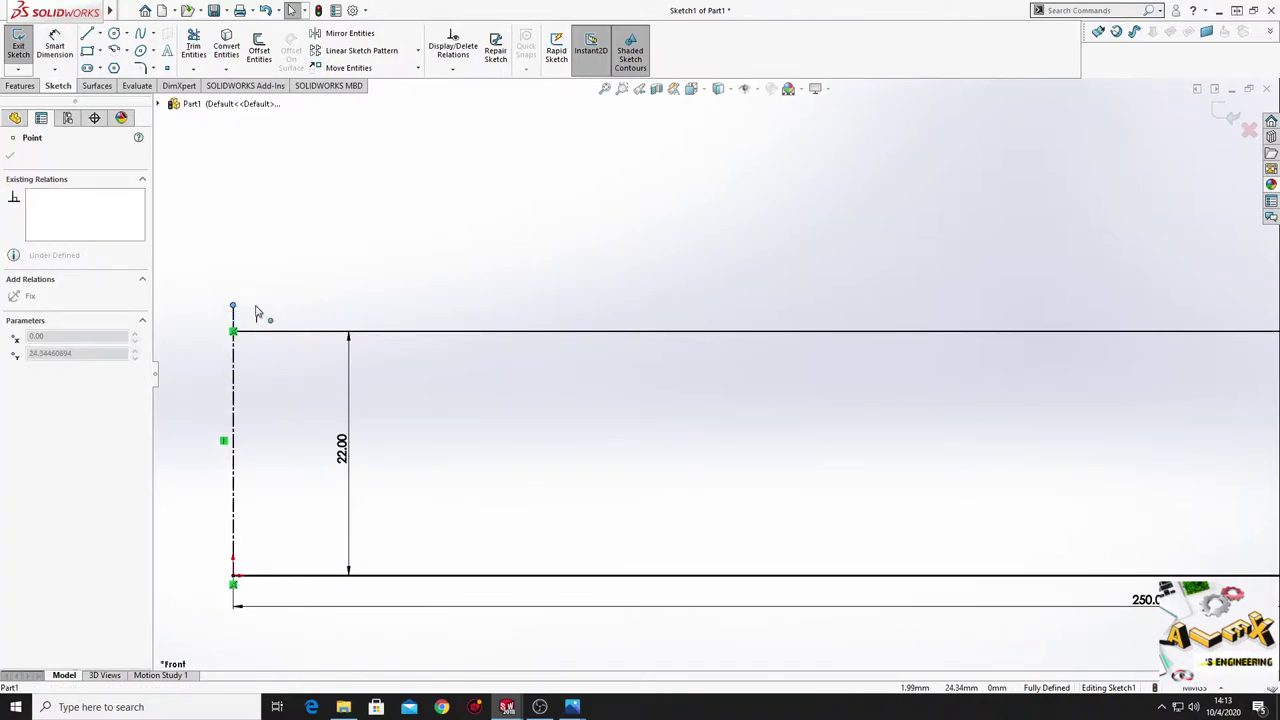
{"action": "scroll", "coordinate": [466, 434], "scroll_direction": "up", "scroll_amount": 3}
{"action": "middle_click_drag", "start_coordinate": [623, 474], "coordinate": [277, 460], "text": "ctrl"}
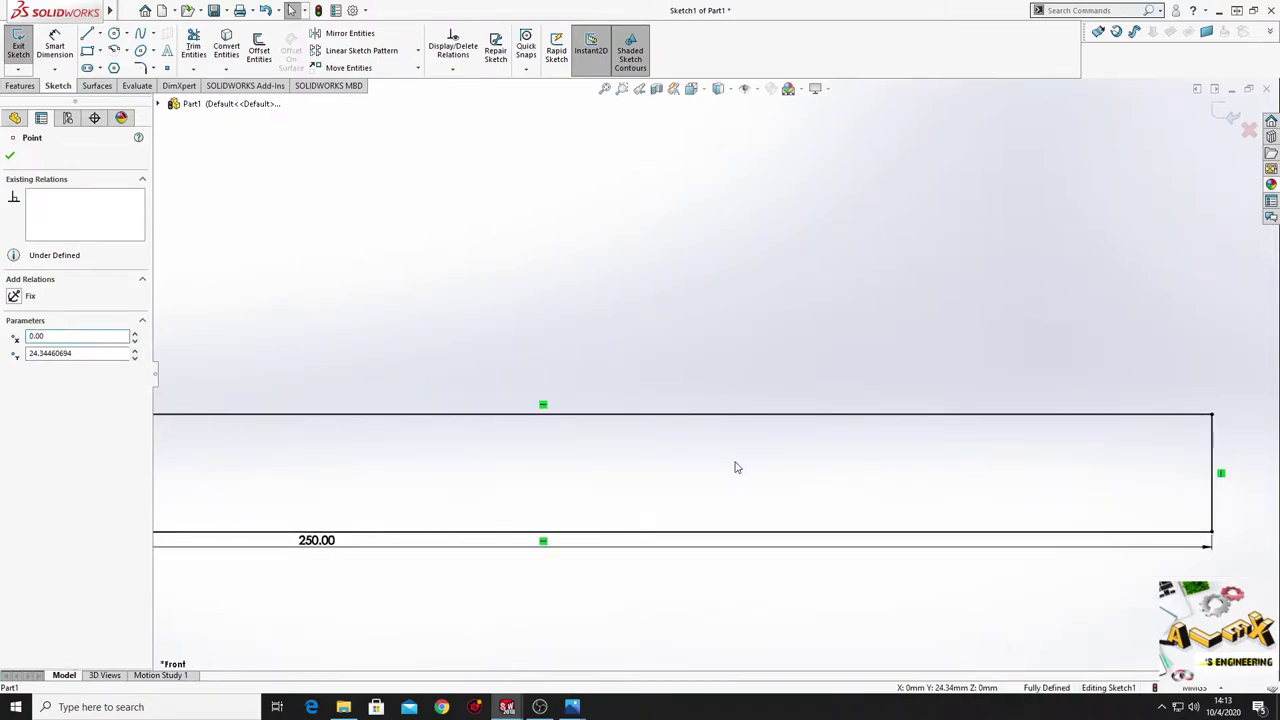
{"action": "middle_click_drag", "start_coordinate": [736, 467], "coordinate": [253, 480], "text": "ctrl"}
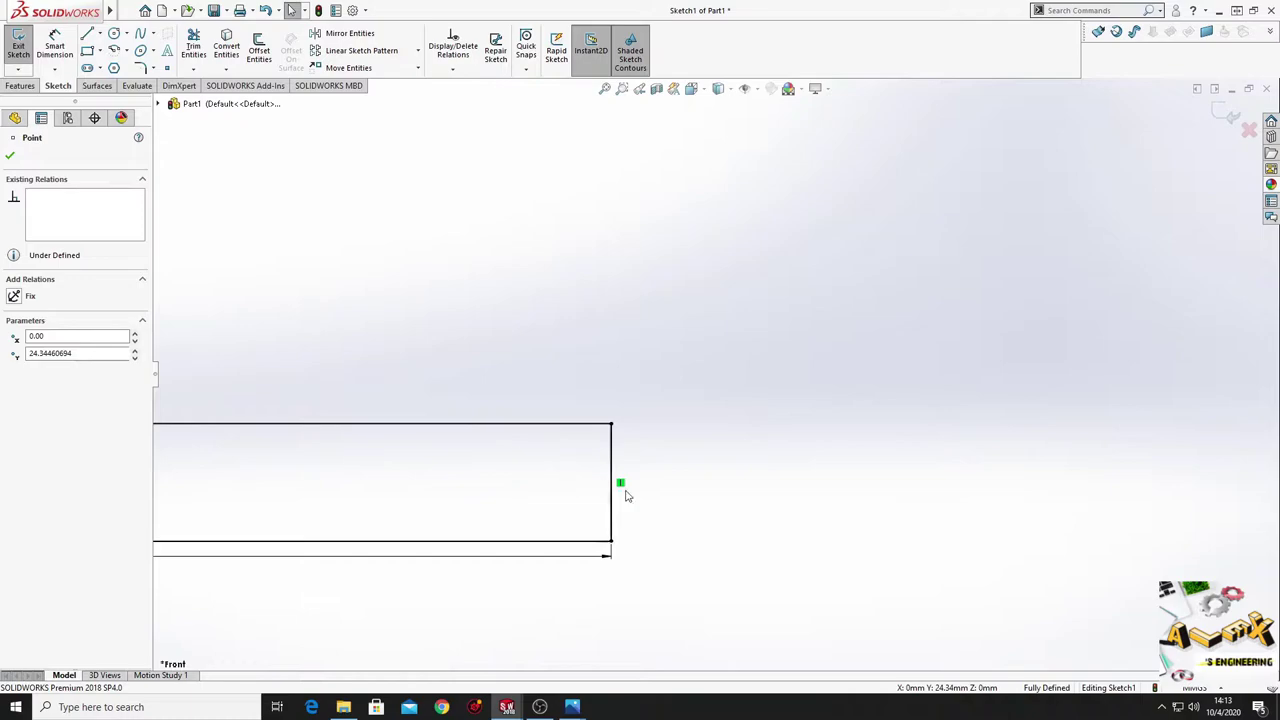
Step: Draw two concentric circles centred on the rectangle's right edge
{"action": "left_click", "coordinate": [114, 33]}
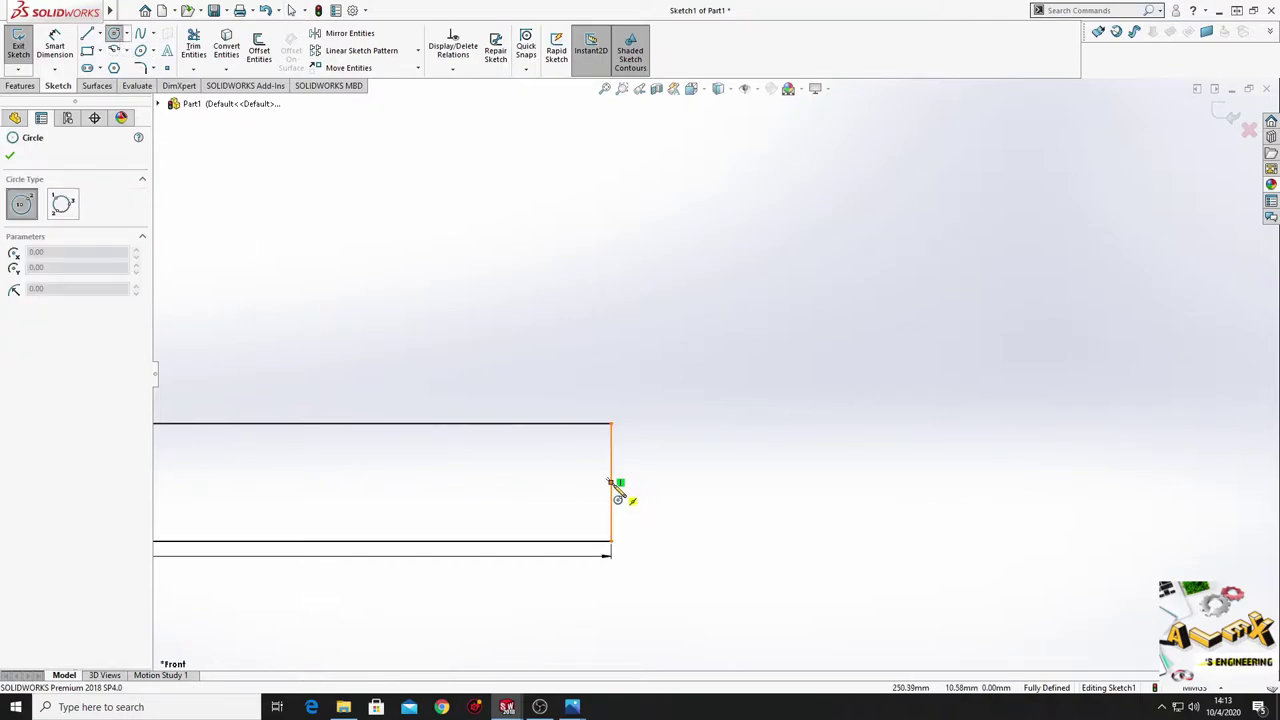
{"action": "left_click", "coordinate": [619, 484]}
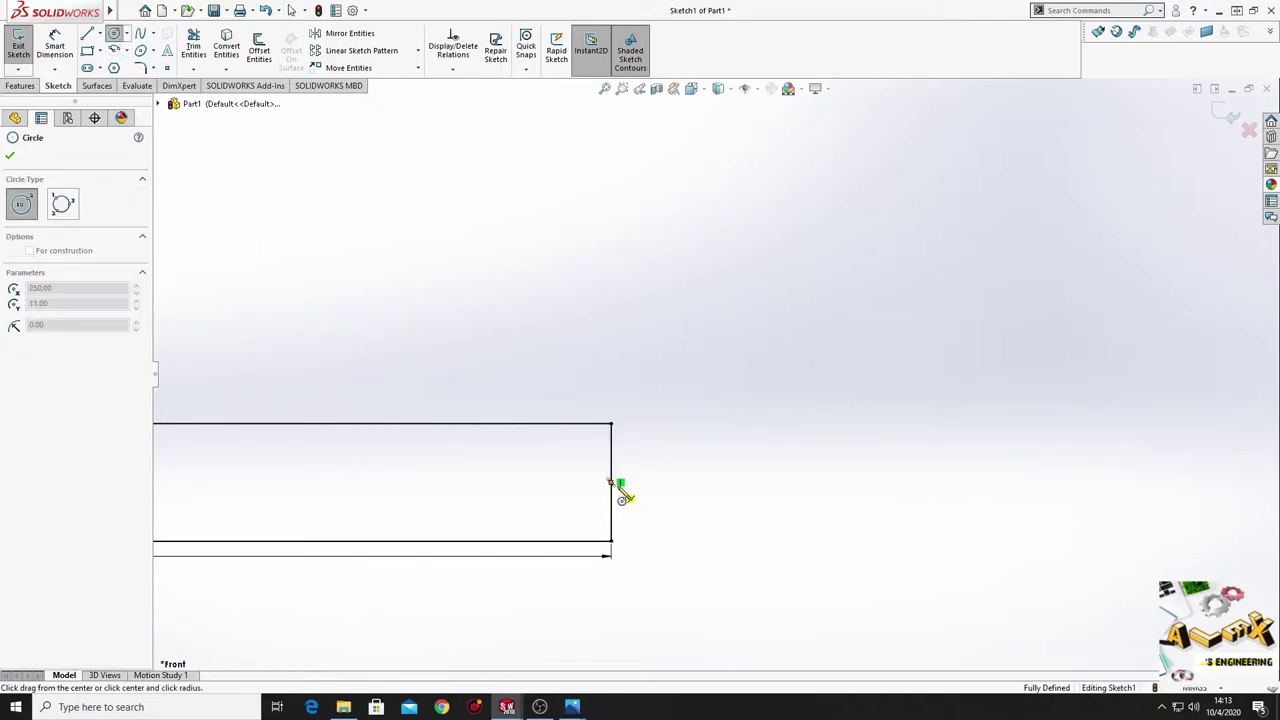
{"action": "left_click", "coordinate": [700, 535]}
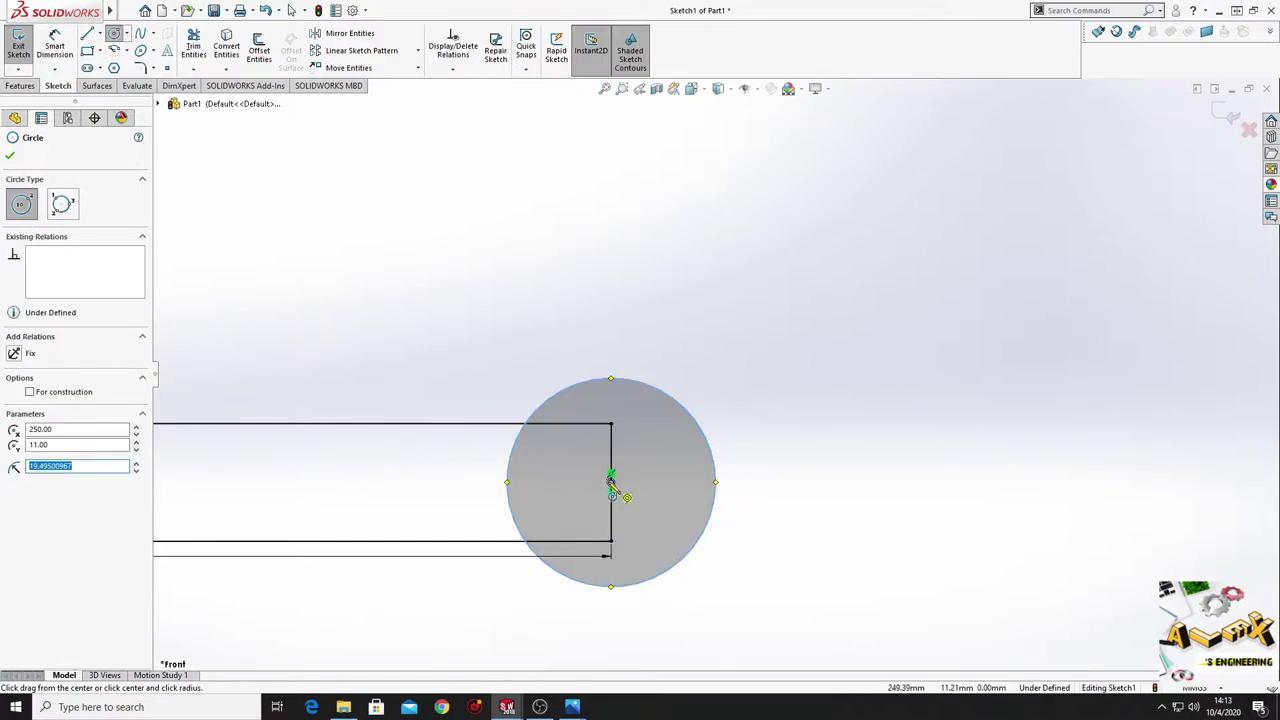
{"action": "left_click", "coordinate": [612, 484]}
{"action": "left_click", "coordinate": [637, 505]}
{"action": "key", "text": "Escape"}
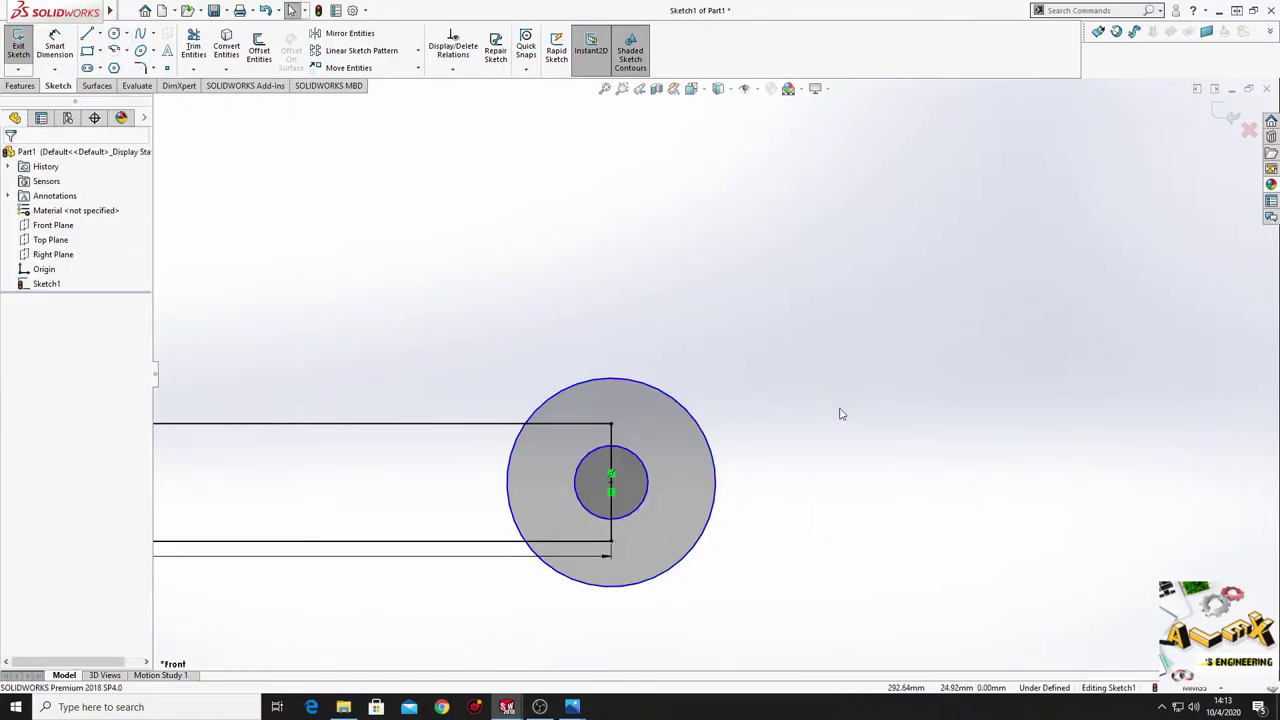
Step: Dimension the outer circle Ø30 mm and the inner circle Ø12 mm
{"action": "left_click", "coordinate": [54, 45]}
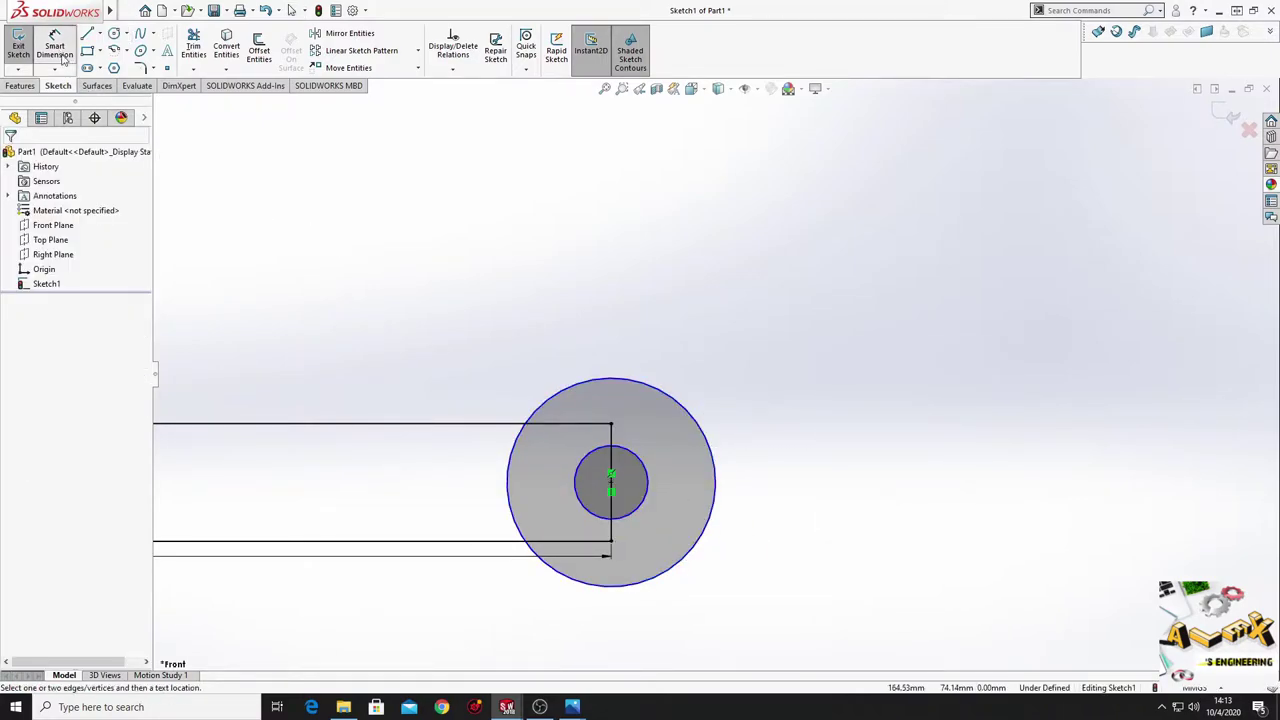
{"action": "left_click", "coordinate": [688, 412]}
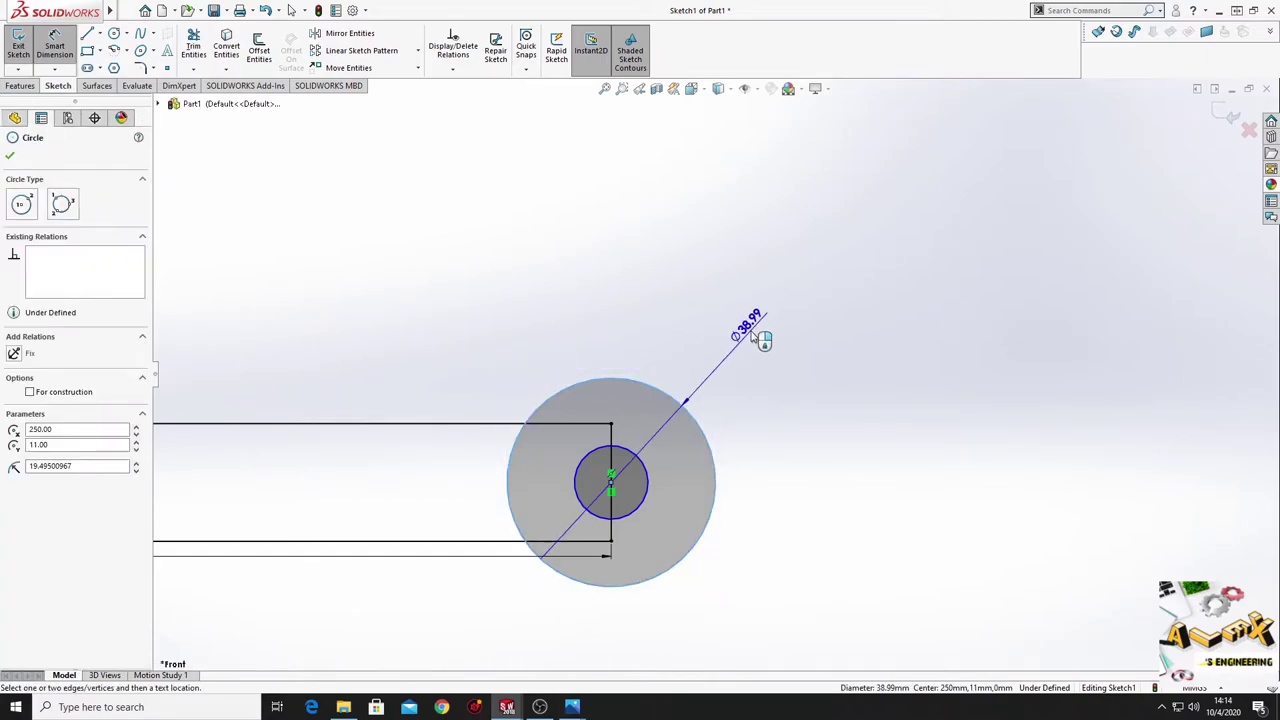
{"action": "left_click", "coordinate": [752, 337]}
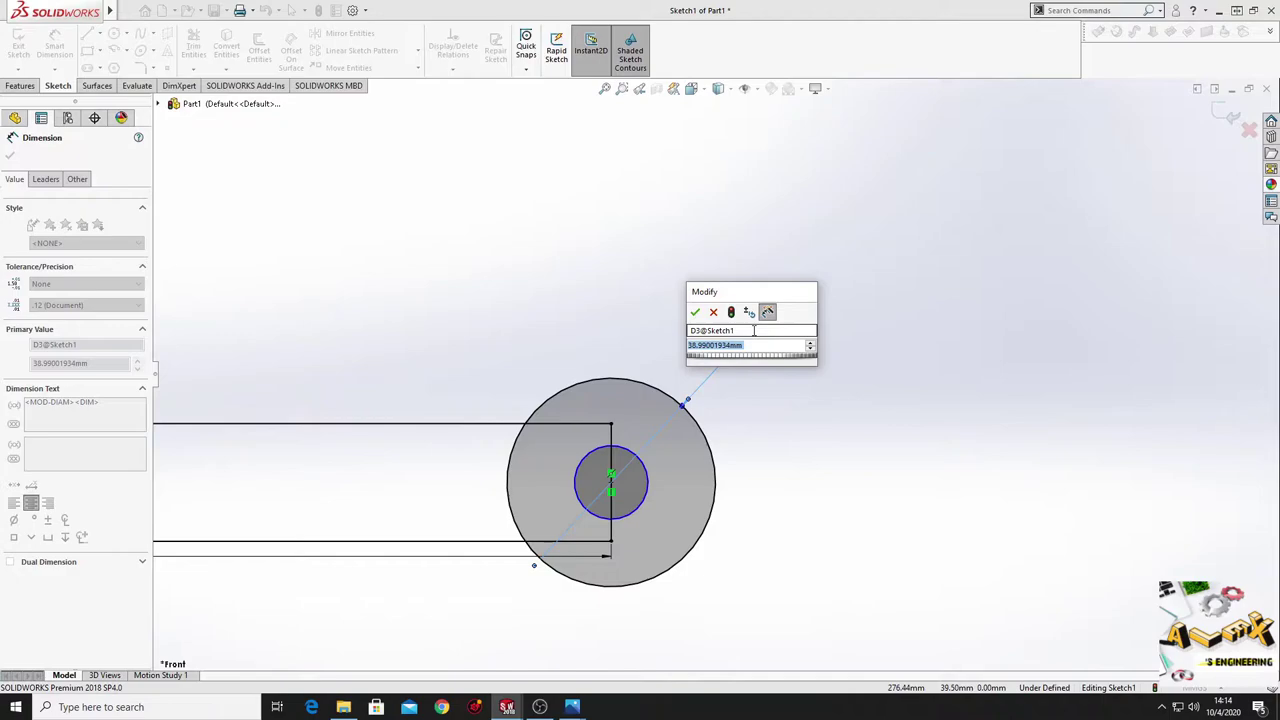
{"action": "type", "text": "30"}
{"action": "key", "text": "Return"}
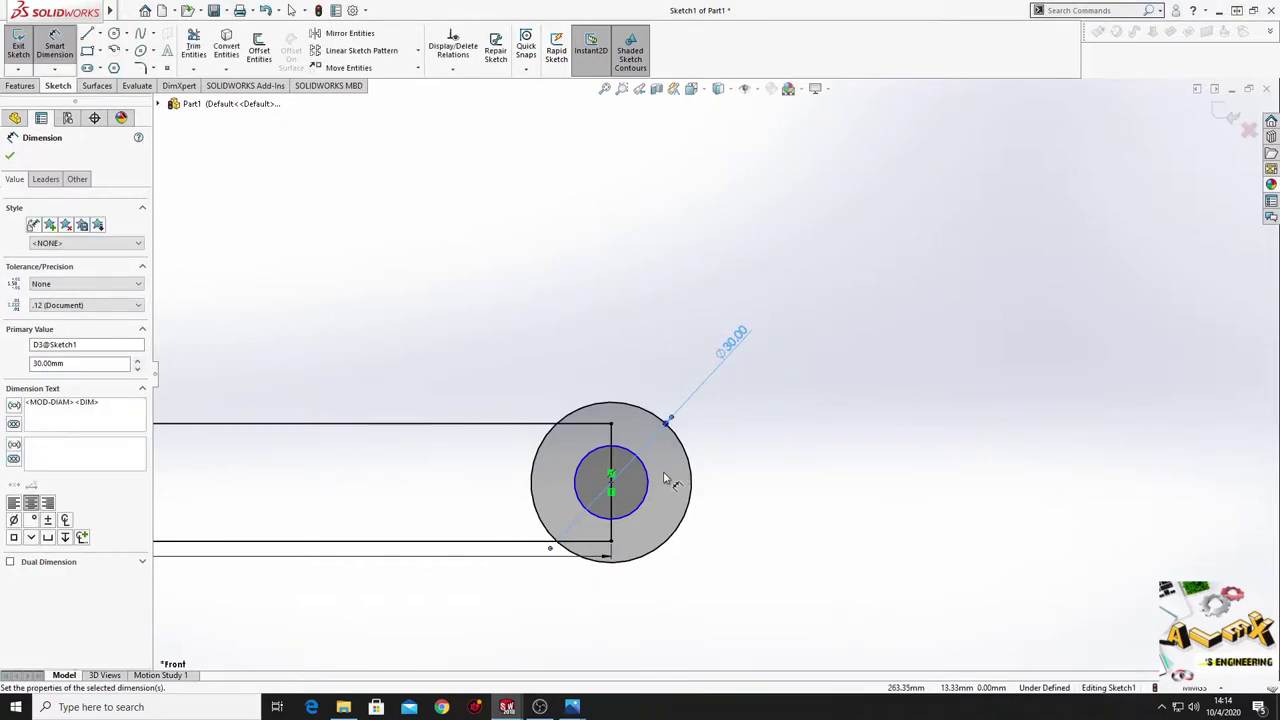
{"action": "left_click", "coordinate": [650, 488]}
{"action": "left_click", "coordinate": [808, 490]}
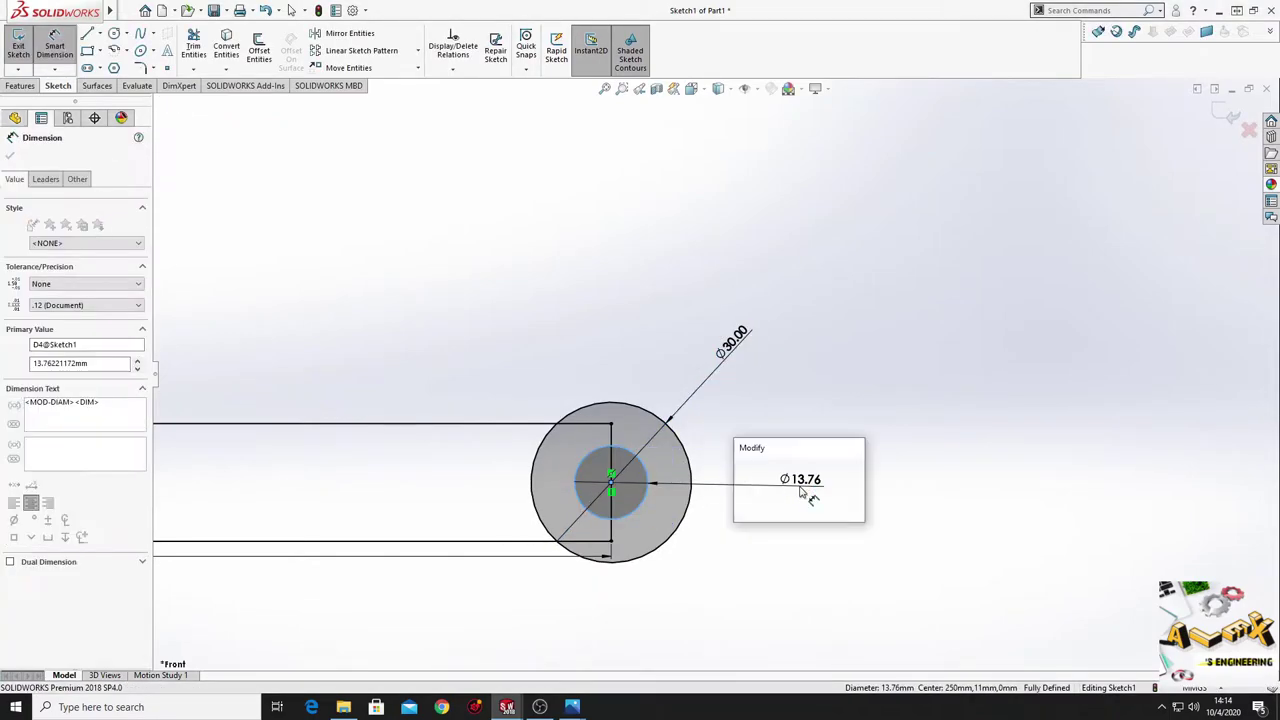
{"action": "type", "text": "12"}
{"action": "key", "text": "Return"}
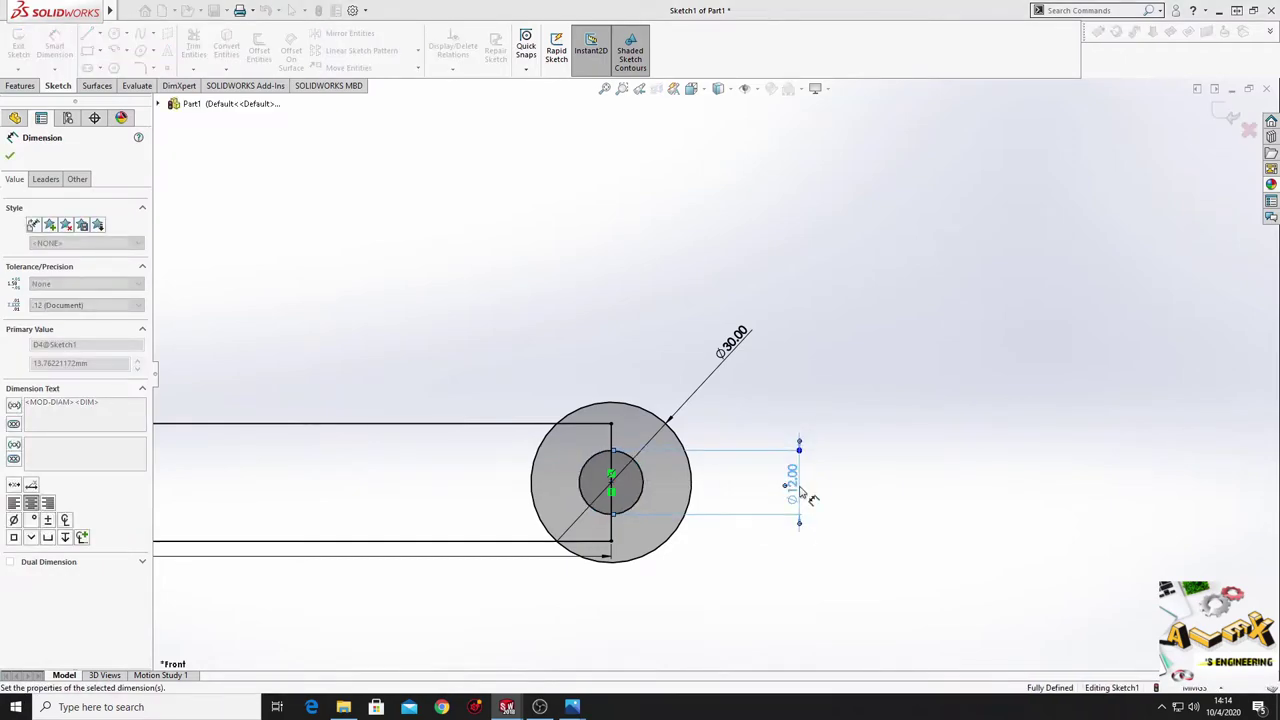
{"action": "right_click", "coordinate": [780, 320]}
{"action": "left_click", "coordinate": [811, 408]}
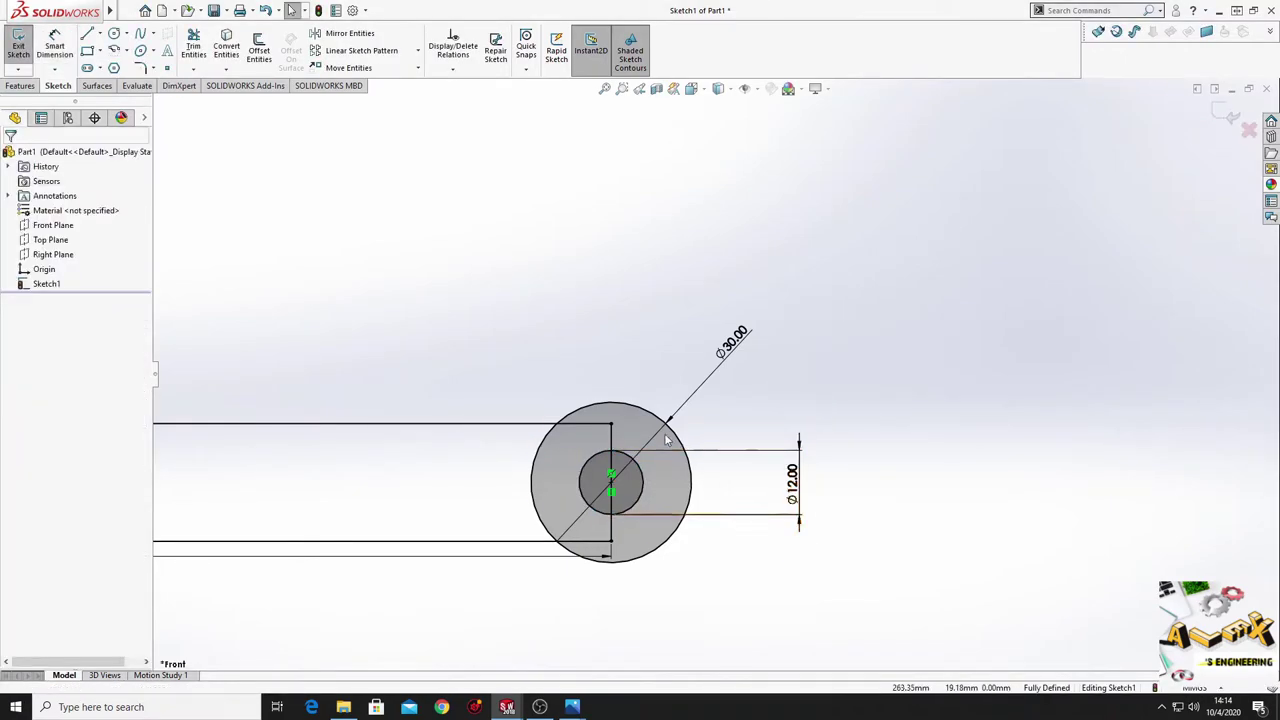
{"action": "middle_click_drag", "start_coordinate": [557, 435], "coordinate": [677, 449], "text": "ctrl"}
{"action": "left_click", "coordinate": [193, 45]}
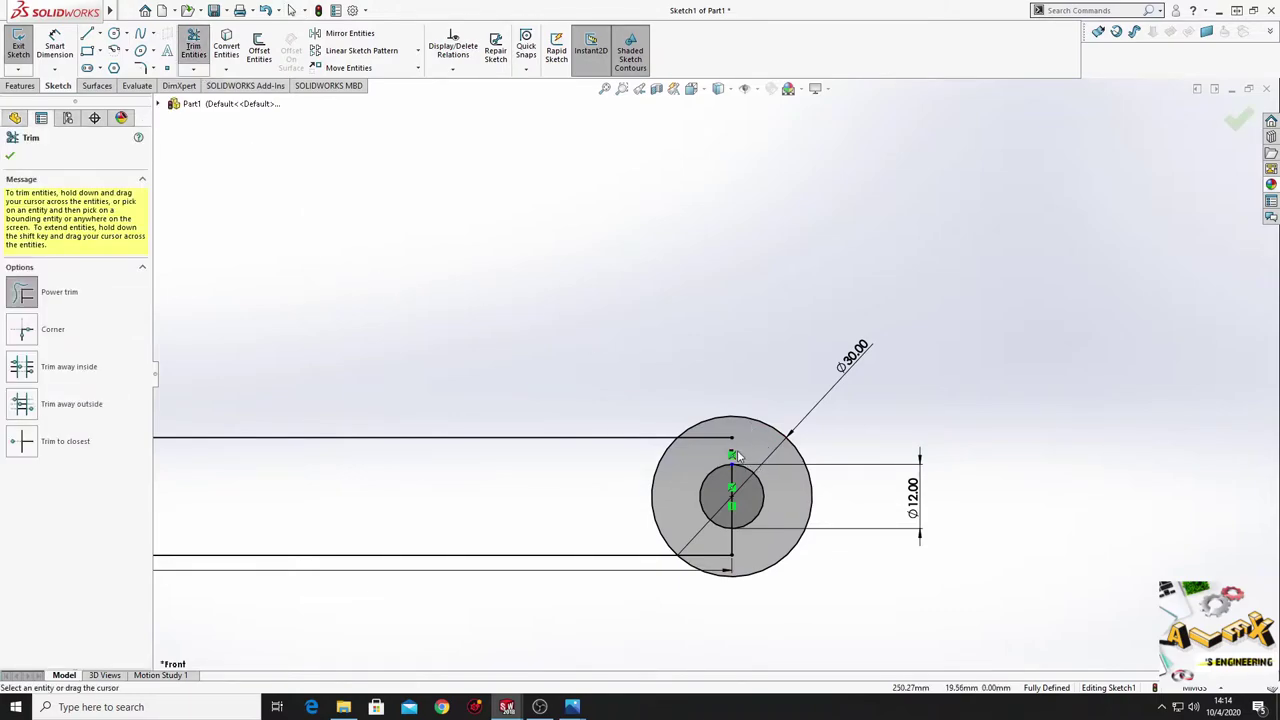
Step: Trim away the rectangle's right edge and the overlapping arc inside the Ø30 circle
{"action": "mouse_move", "coordinate": [737, 455]}
{"action": "left_mouse_down"}
{"action": "mouse_move", "coordinate": [714, 543]}
{"action": "mouse_move", "coordinate": [728, 517]}
{"action": "mouse_move", "coordinate": [621, 514]}
{"action": "left_mouse_up"}
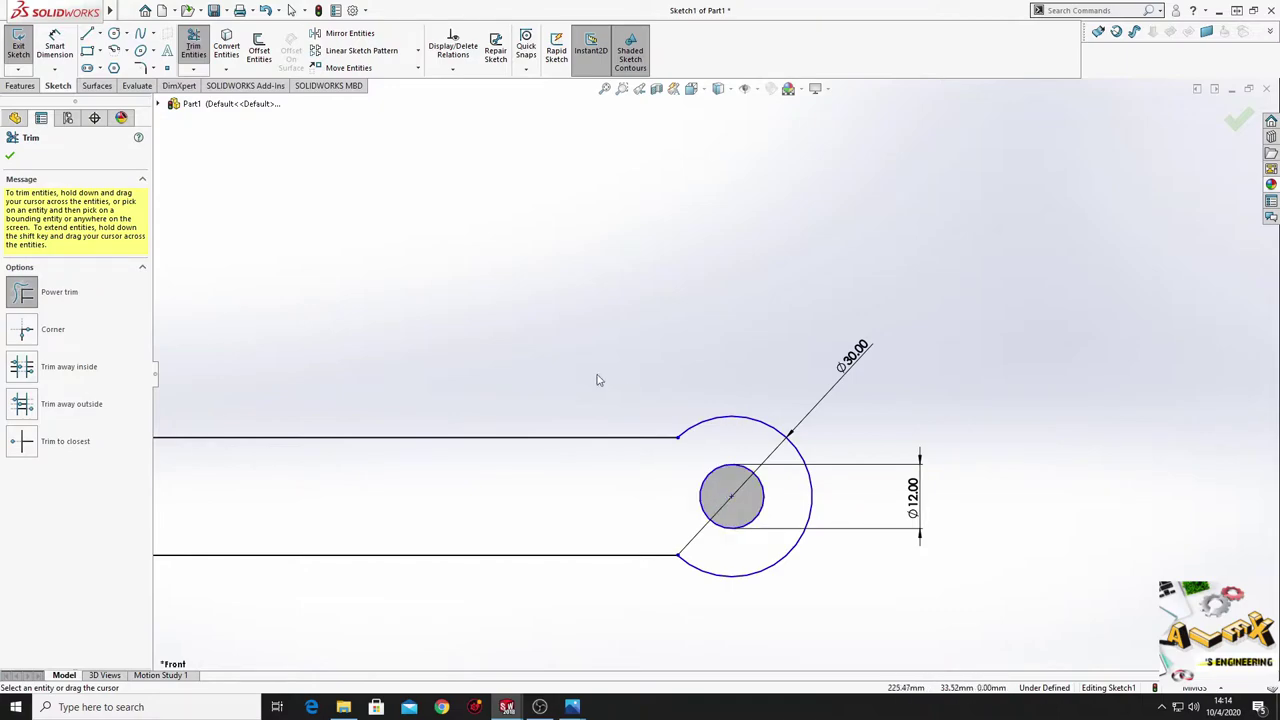
{"action": "right_click", "coordinate": [531, 314]}
{"action": "left_click", "coordinate": [560, 349]}
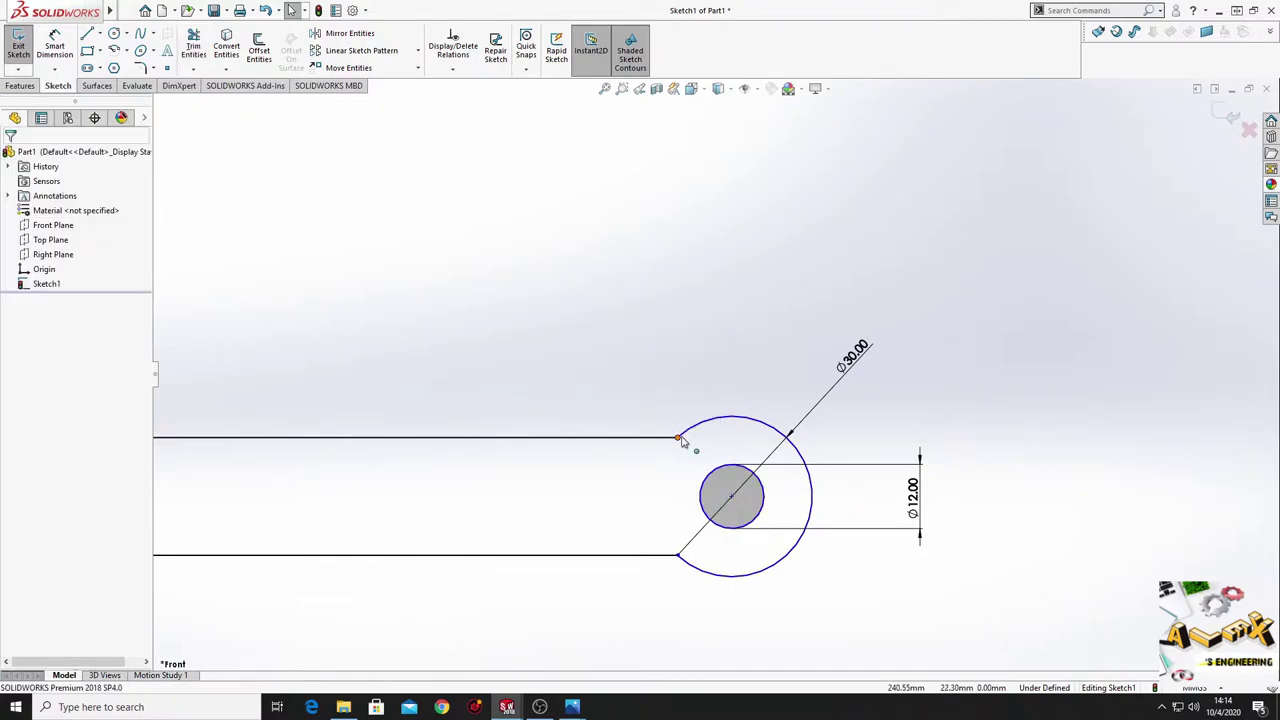
Step: Make the two line endpoints at the circle vertically aligned
{"action": "left_click", "coordinate": [678, 439]}
{"action": "left_click", "coordinate": [679, 555], "text": "ctrl"}
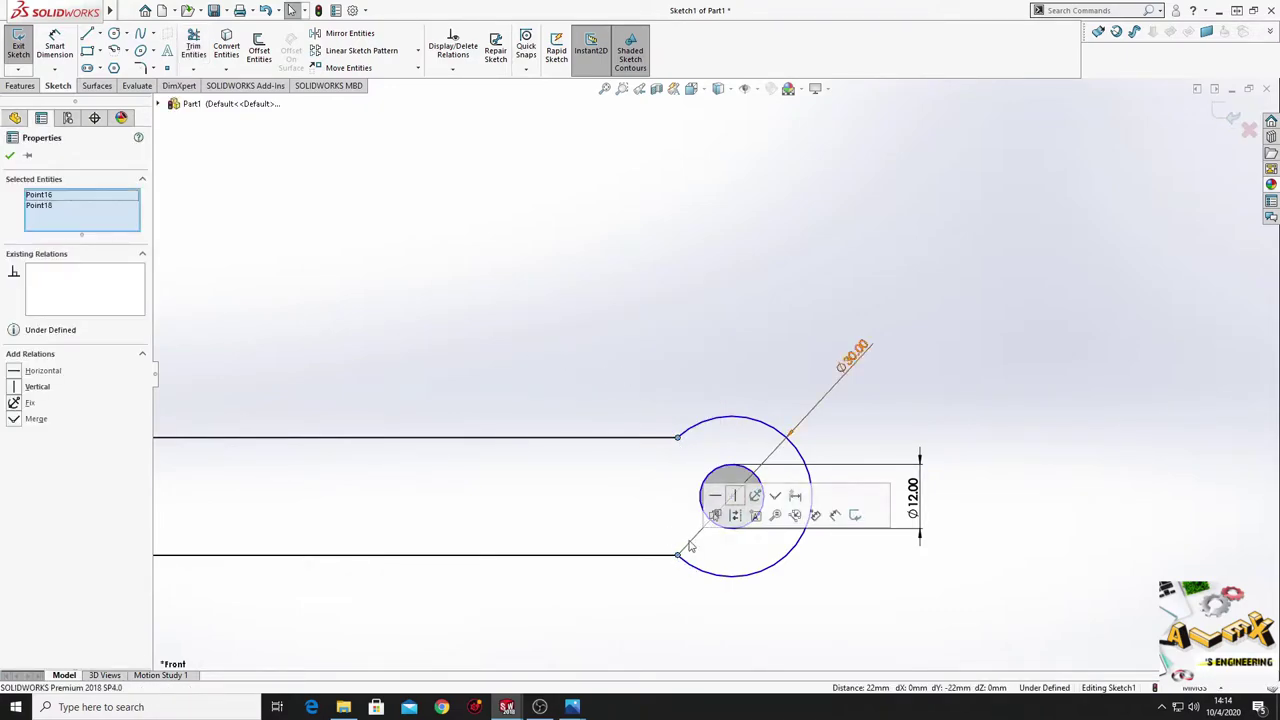
{"action": "left_click", "coordinate": [734, 500]}
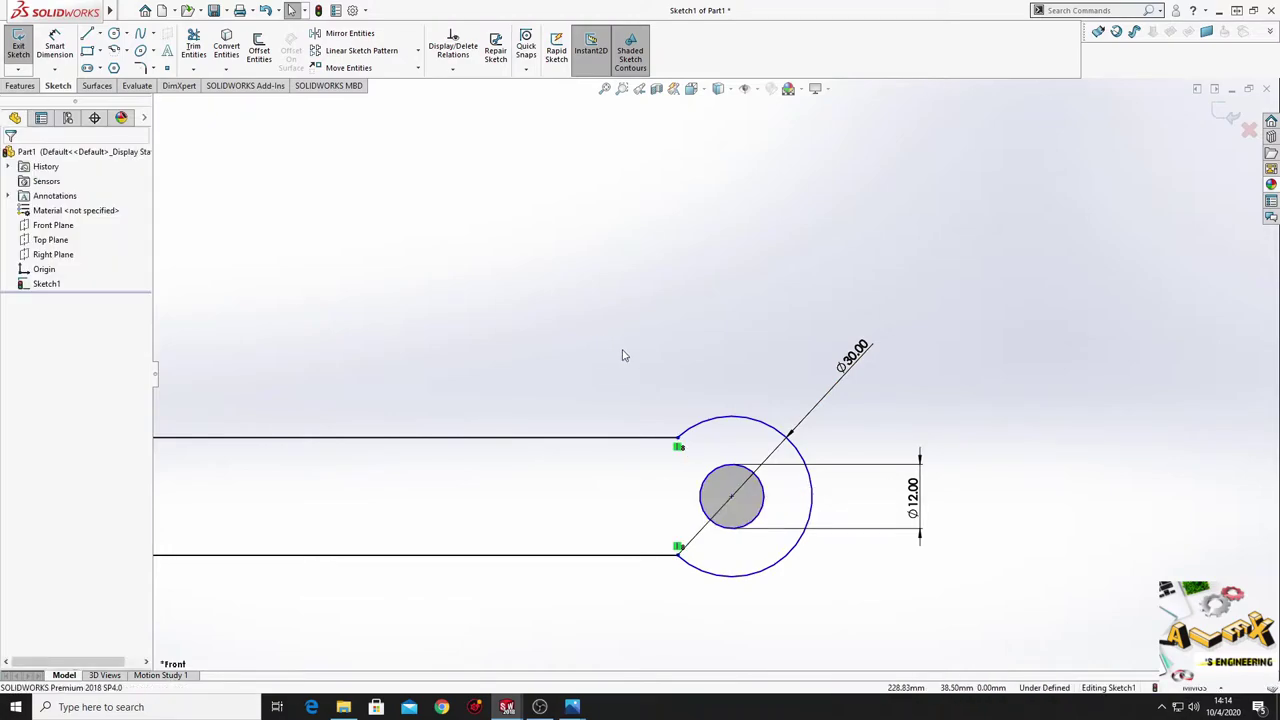
{"action": "scroll", "coordinate": [651, 457], "scroll_direction": "up", "scroll_amount": 3}
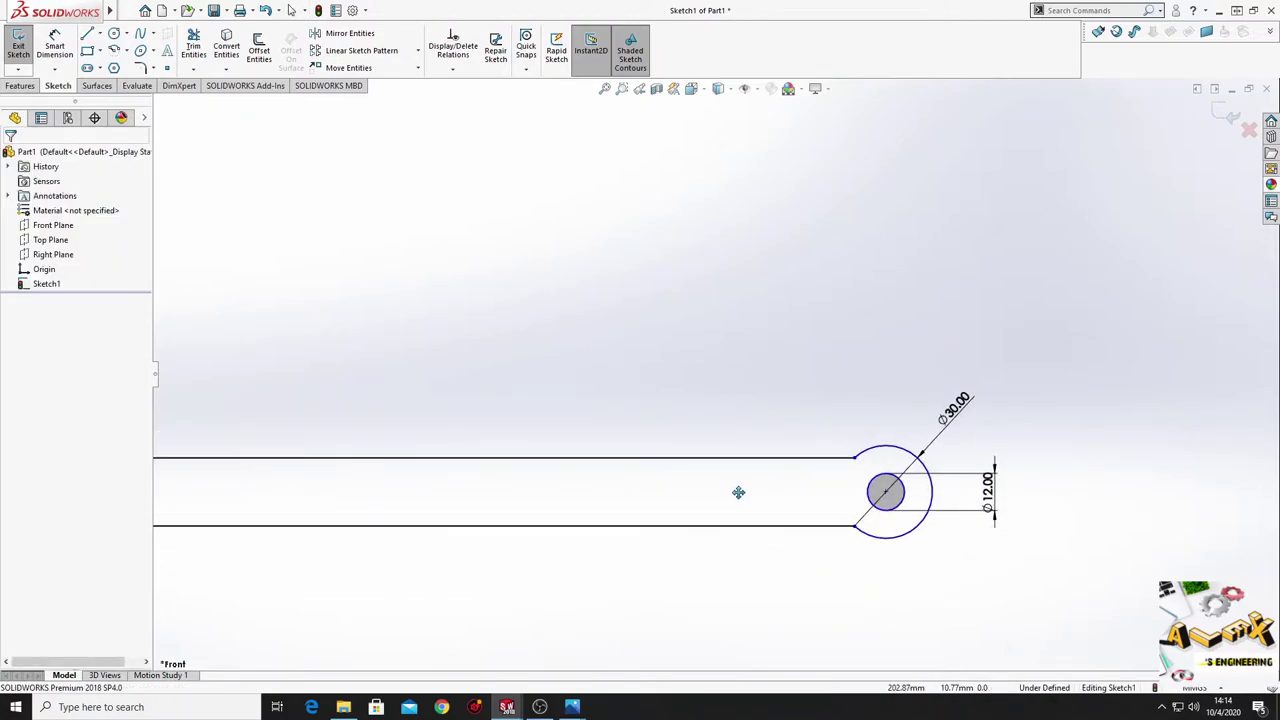
{"action": "scroll", "coordinate": [737, 491], "scroll_direction": "down", "scroll_amount": 1}
{"action": "scroll", "coordinate": [510, 485], "scroll_direction": "down", "scroll_amount": 2}
{"action": "scroll", "coordinate": [600, 430], "scroll_direction": "down", "scroll_amount": 2}
{"action": "scroll", "coordinate": [615, 420], "scroll_direction": "down", "scroll_amount": 1}
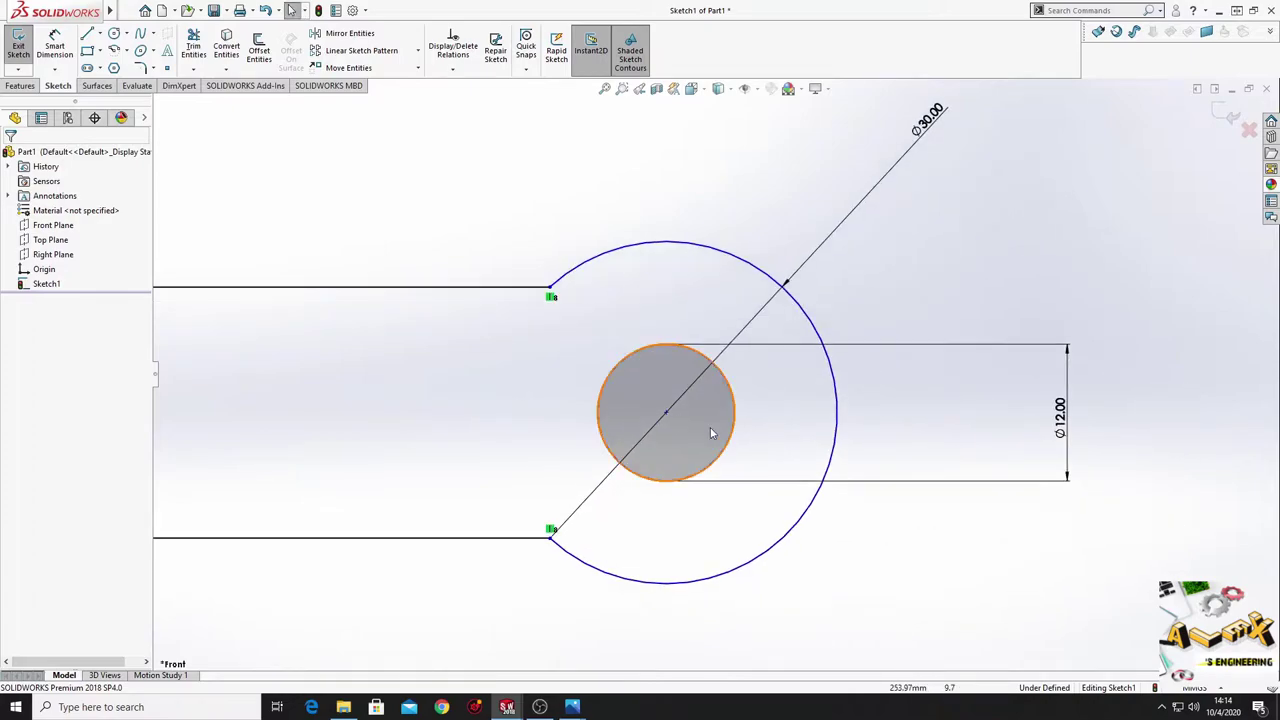
{"action": "left_click_drag", "start_coordinate": [660, 418], "coordinate": [671, 432]}
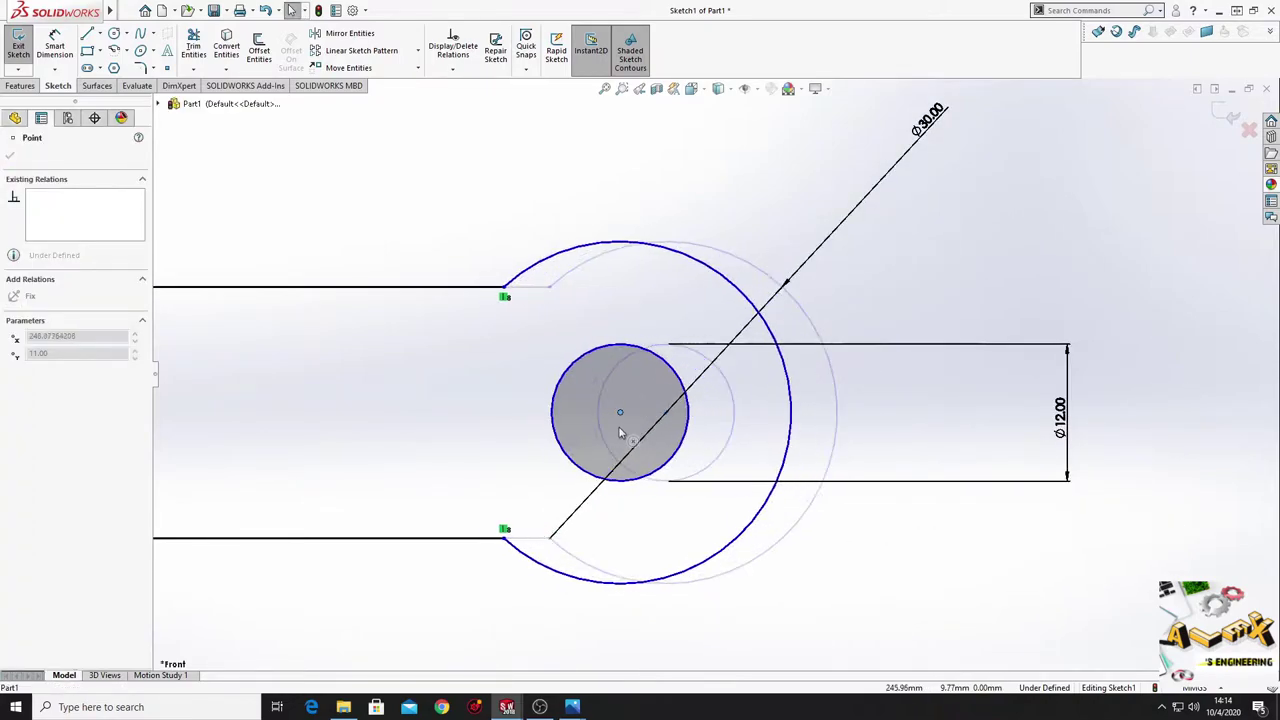
Step: Dimension the slot's lower-left corner to the circle centre at 250 mm
{"action": "scroll", "coordinate": [671, 432], "scroll_direction": "up", "scroll_amount": 3}
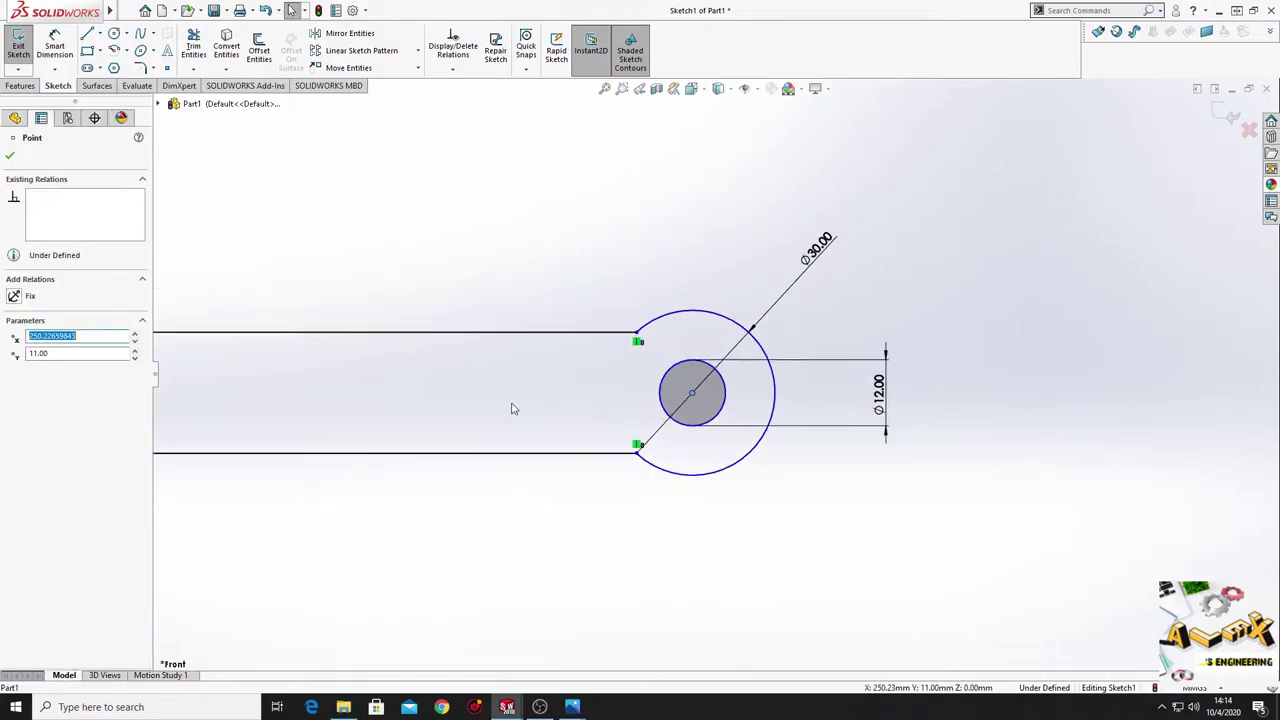
{"action": "scroll", "coordinate": [514, 406], "scroll_direction": "up", "scroll_amount": 2}
{"action": "scroll", "coordinate": [478, 423], "scroll_direction": "up", "scroll_amount": 1}
{"action": "scroll", "coordinate": [501, 429], "scroll_direction": "down", "scroll_amount": 3}
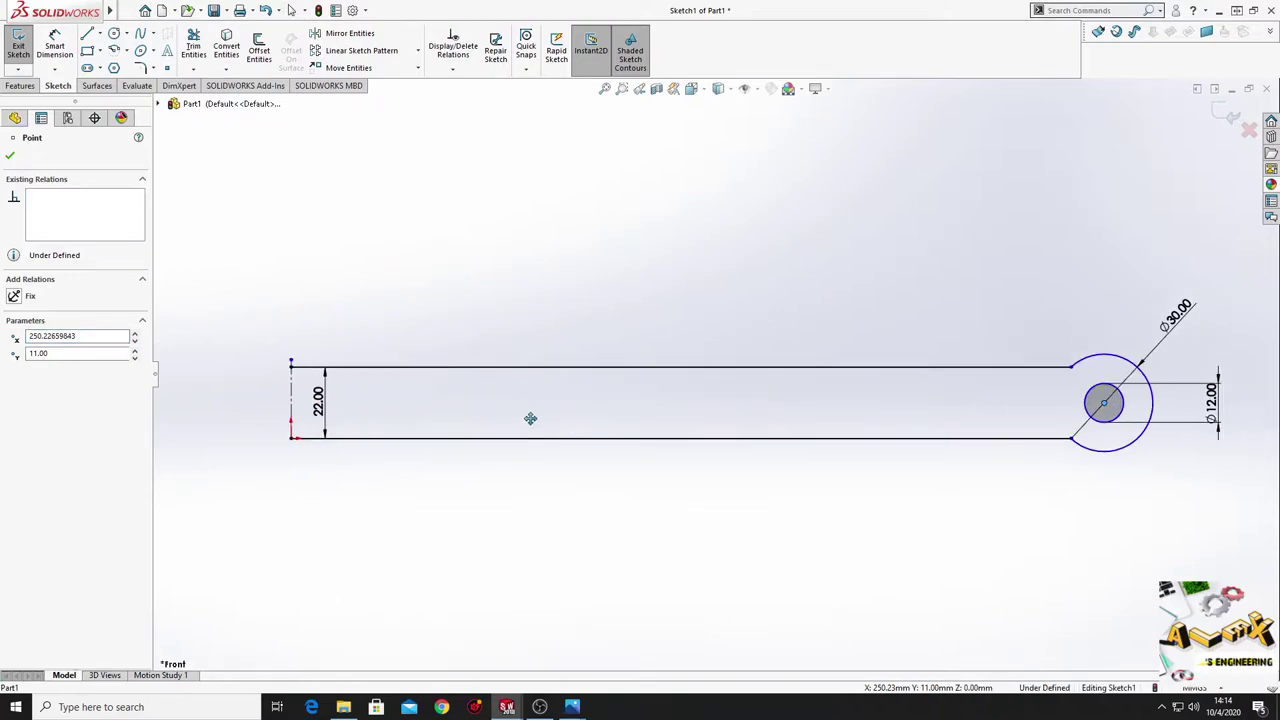
{"action": "left_click", "coordinate": [55, 46]}
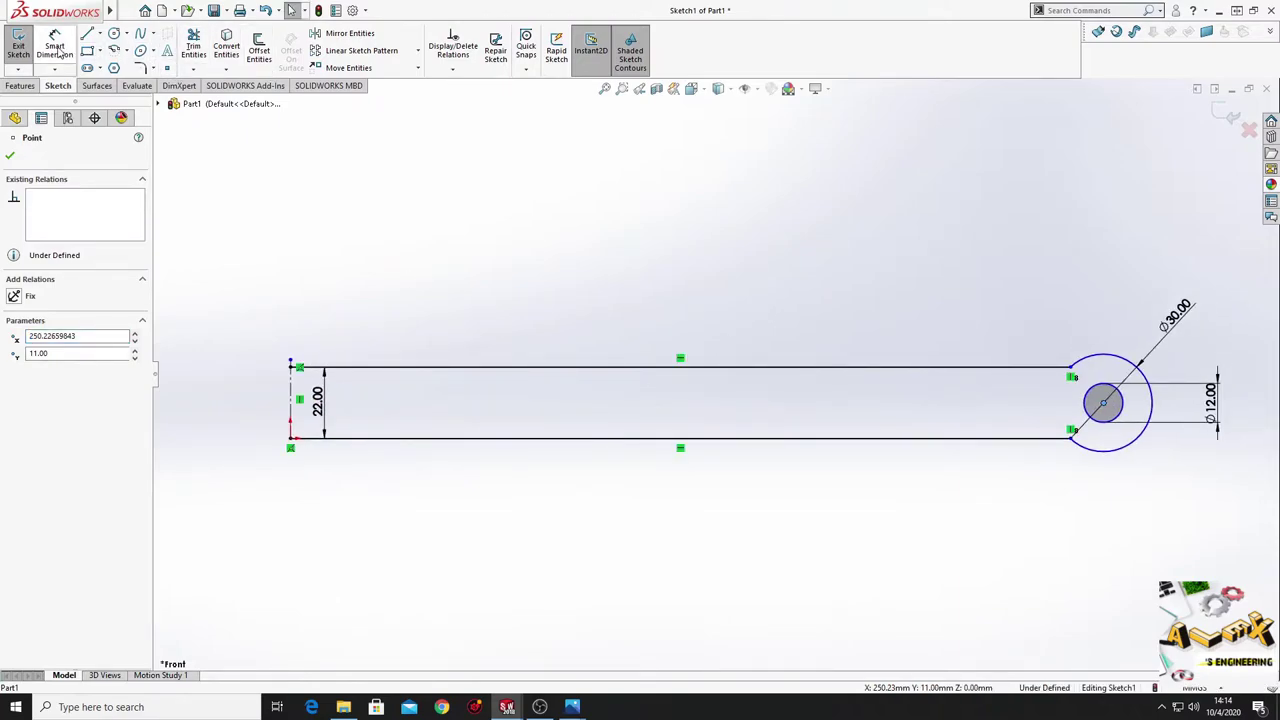
{"action": "left_click", "coordinate": [293, 445]}
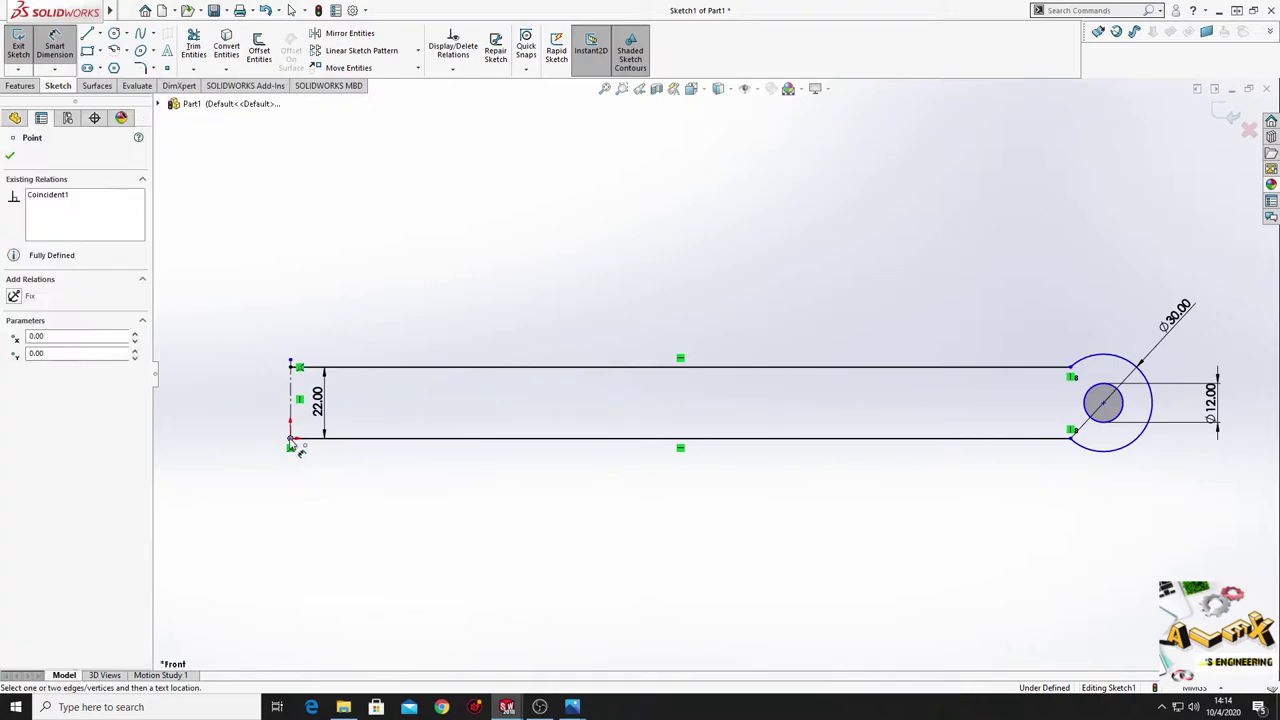
{"action": "middle_click_drag", "start_coordinate": [634, 500], "coordinate": [286, 500], "text": "ctrl"}
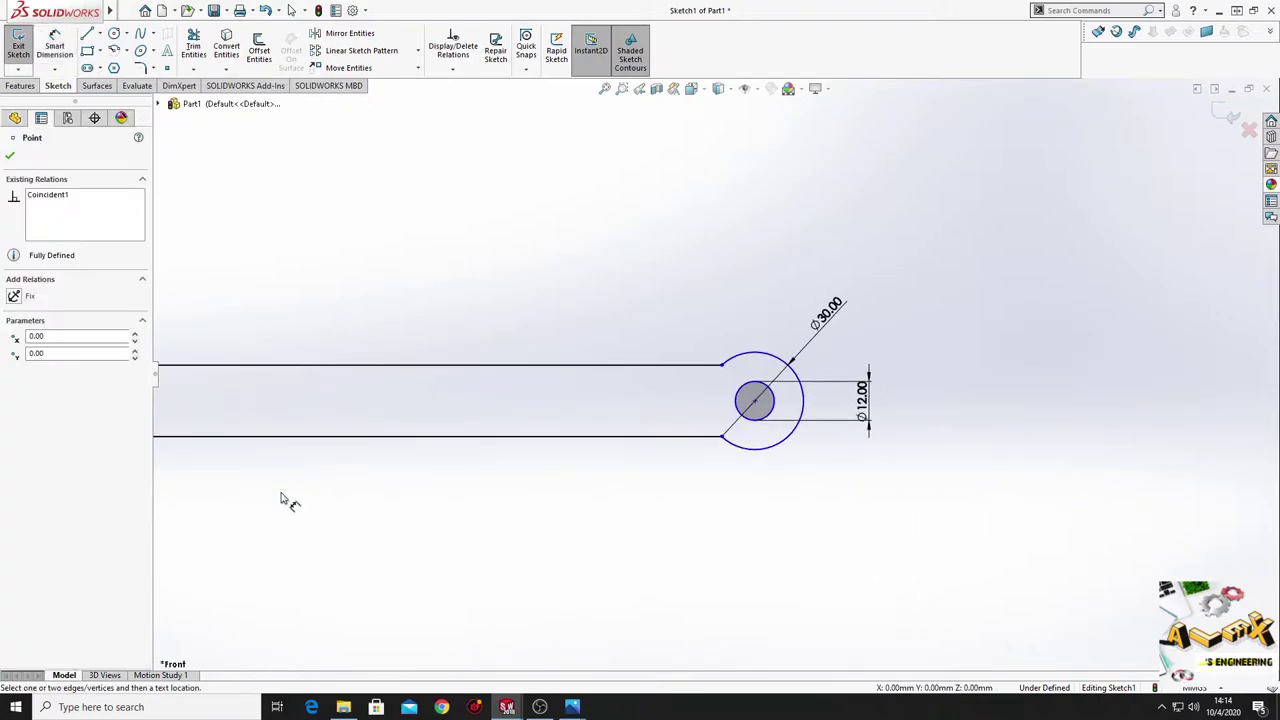
{"action": "left_click", "coordinate": [755, 403]}
{"action": "left_click", "coordinate": [538, 537]}
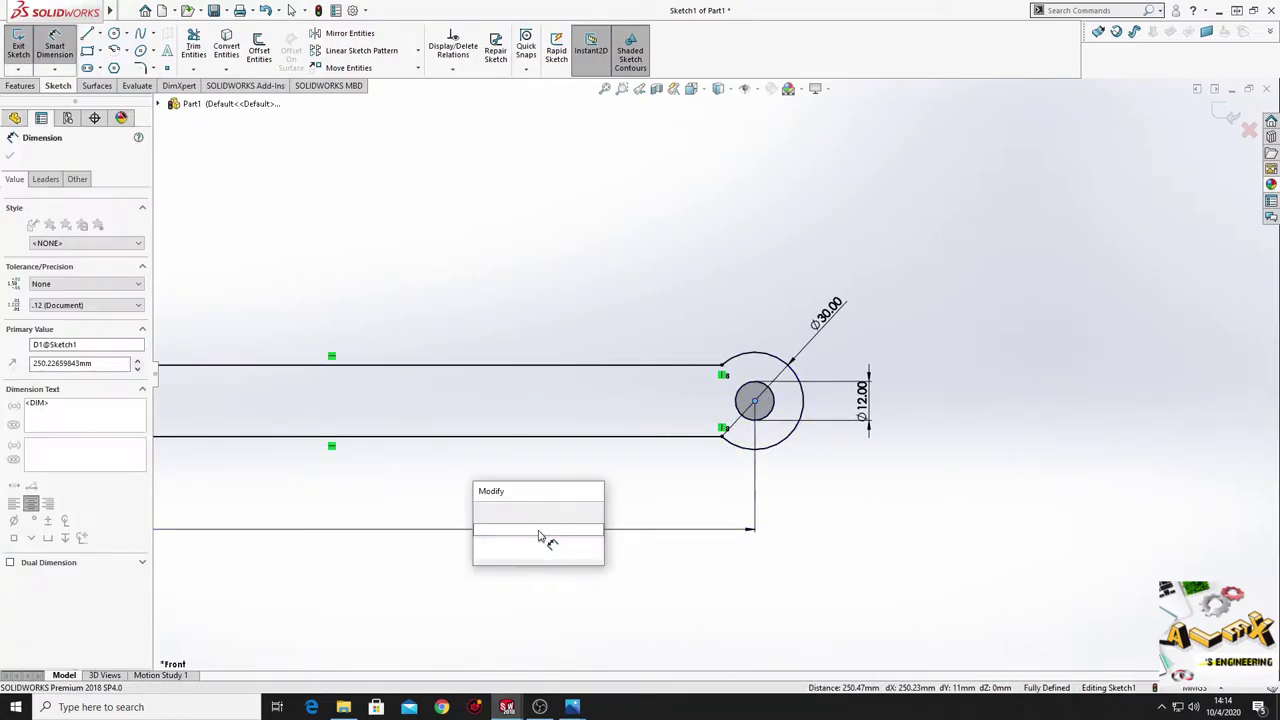
{"action": "type", "text": "250"}
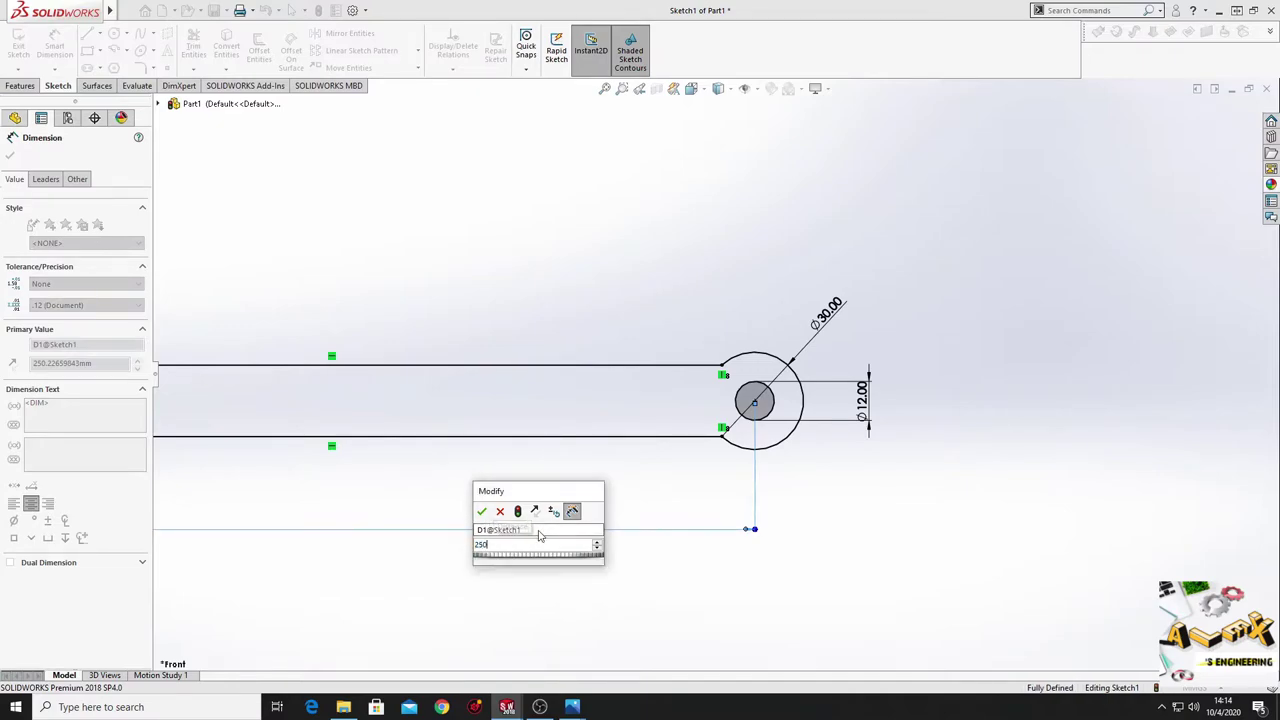
{"action": "key", "text": "Return"}
{"action": "middle_click_drag", "start_coordinate": [447, 400], "coordinate": [522, 422], "text": "ctrl"}
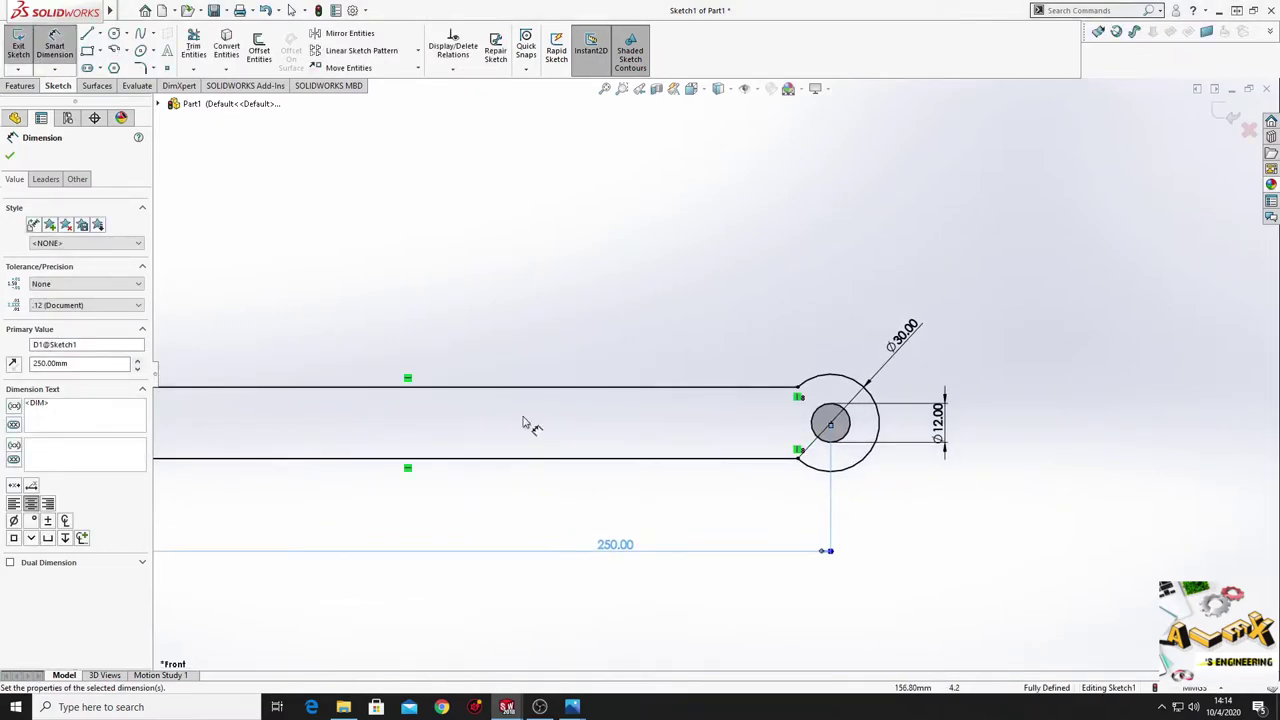
{"action": "right_click", "coordinate": [463, 222]}
{"action": "left_click", "coordinate": [500, 380]}
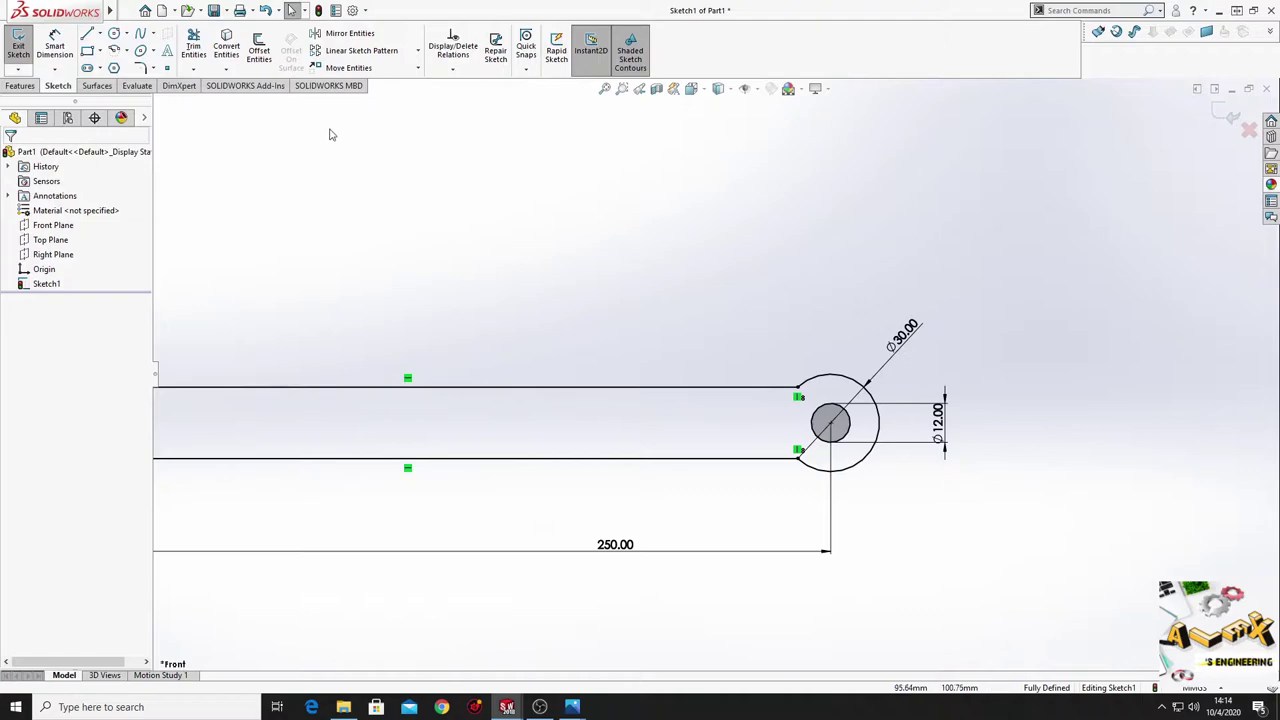
Step: Mirror the two slot lines, outer arc and inner circle about the left end line (Line5)
{"action": "left_click", "coordinate": [350, 33]}
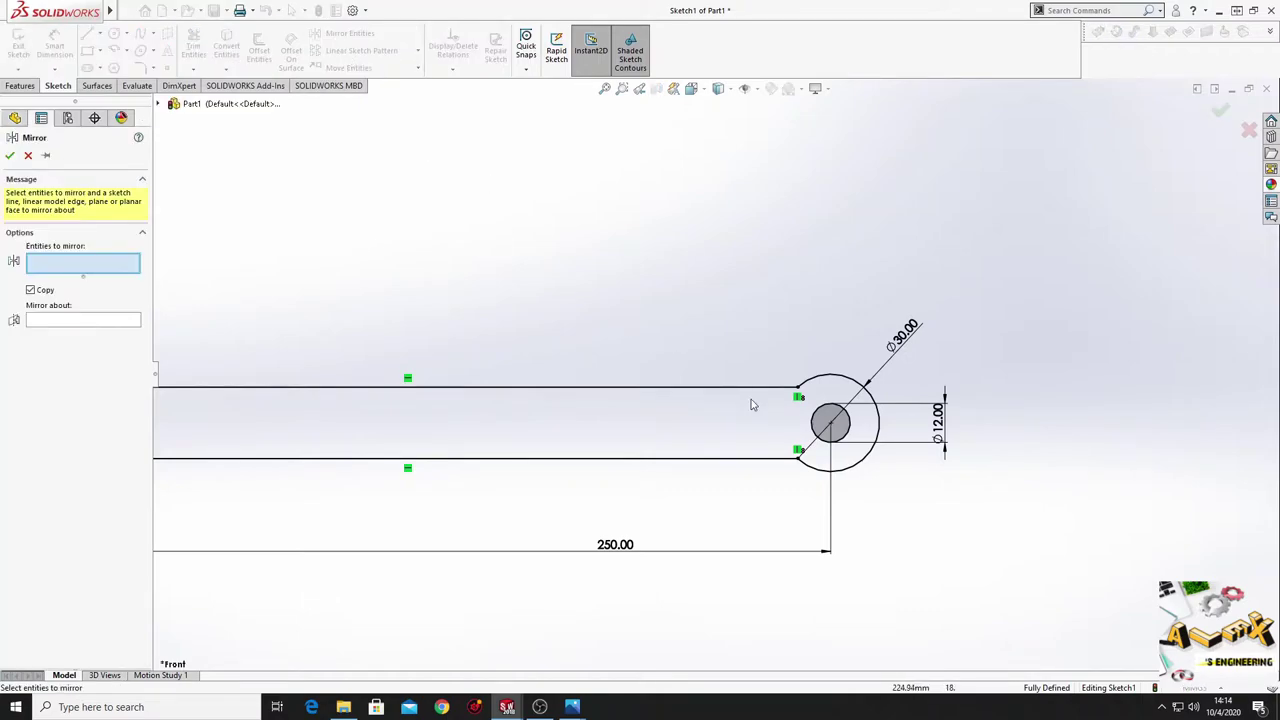
{"action": "left_click", "coordinate": [755, 388]}
{"action": "left_click", "coordinate": [822, 380]}
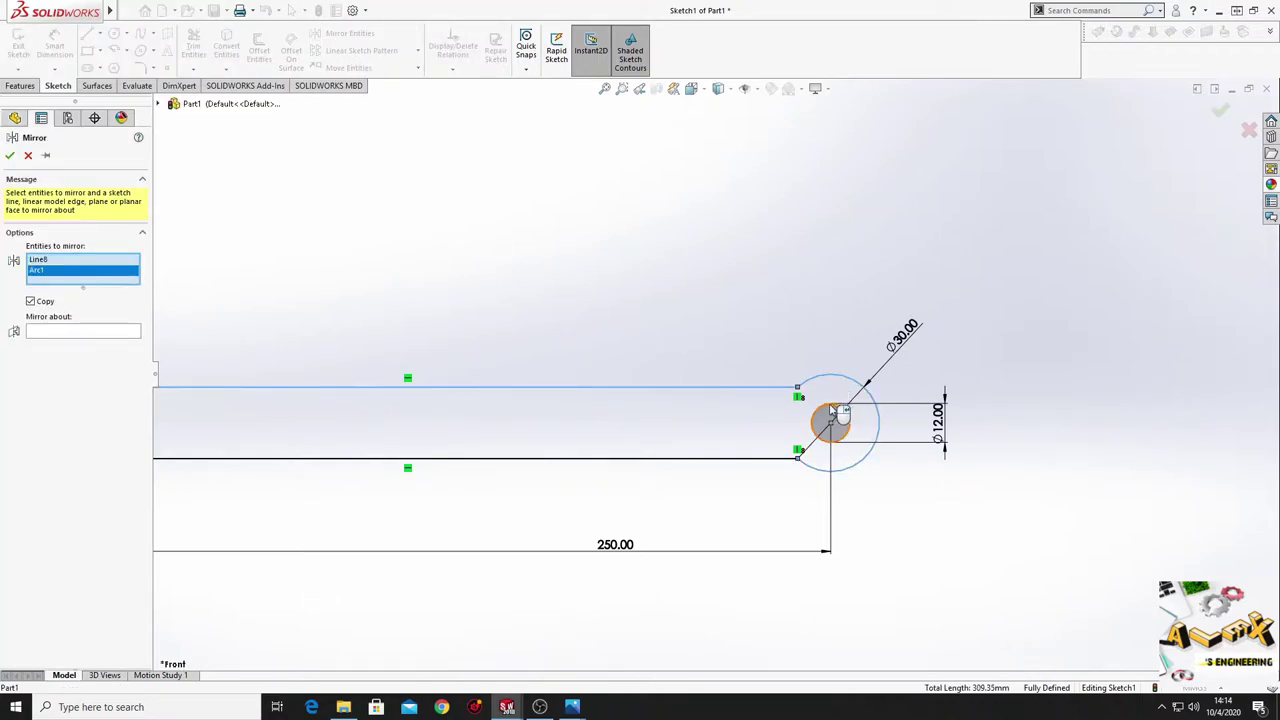
{"action": "left_click", "coordinate": [830, 420]}
{"action": "left_click", "coordinate": [788, 458]}
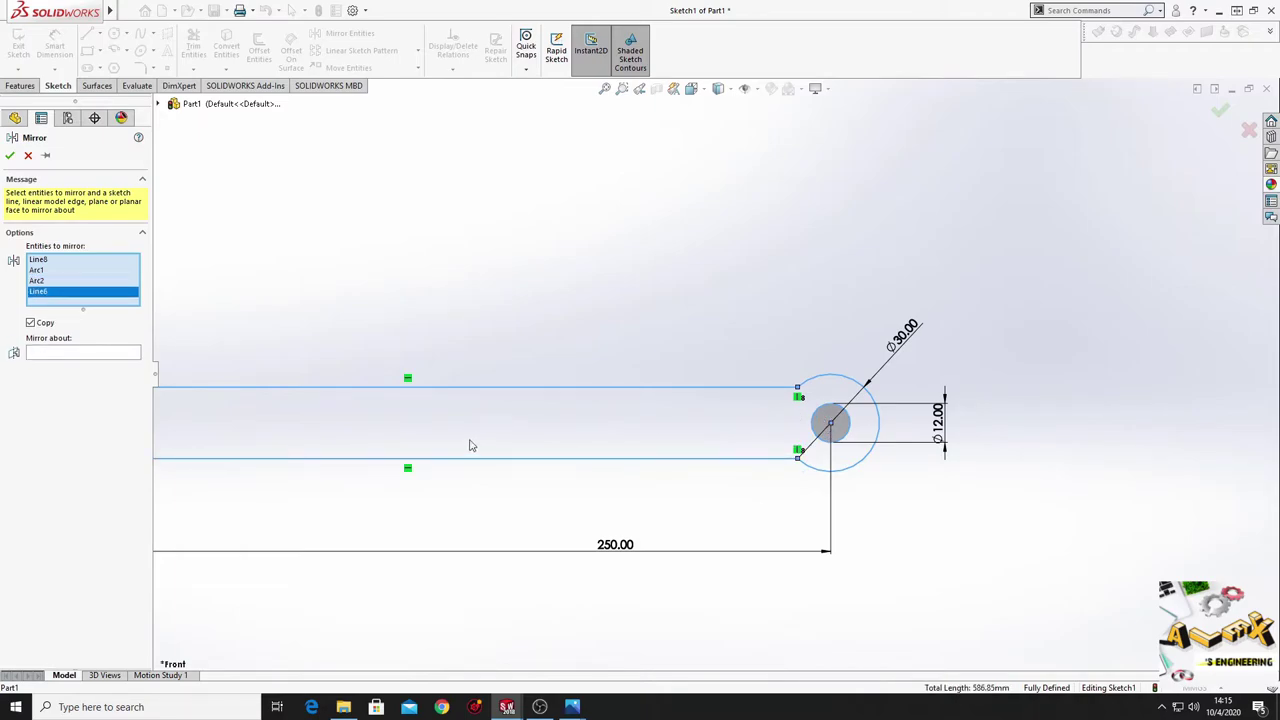
{"action": "middle_click_drag", "start_coordinate": [470, 445], "coordinate": [747, 450], "text": "ctrl"}
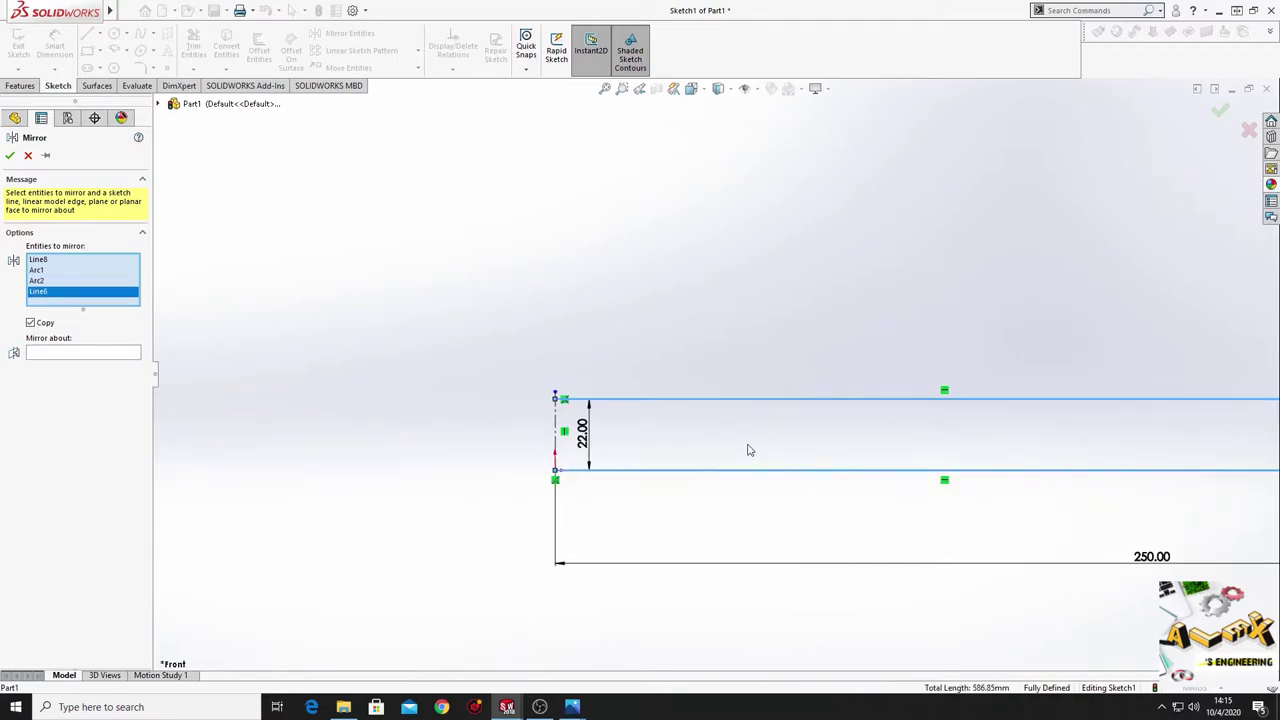
{"action": "left_click", "coordinate": [94, 357]}
{"action": "left_click", "coordinate": [556, 433]}
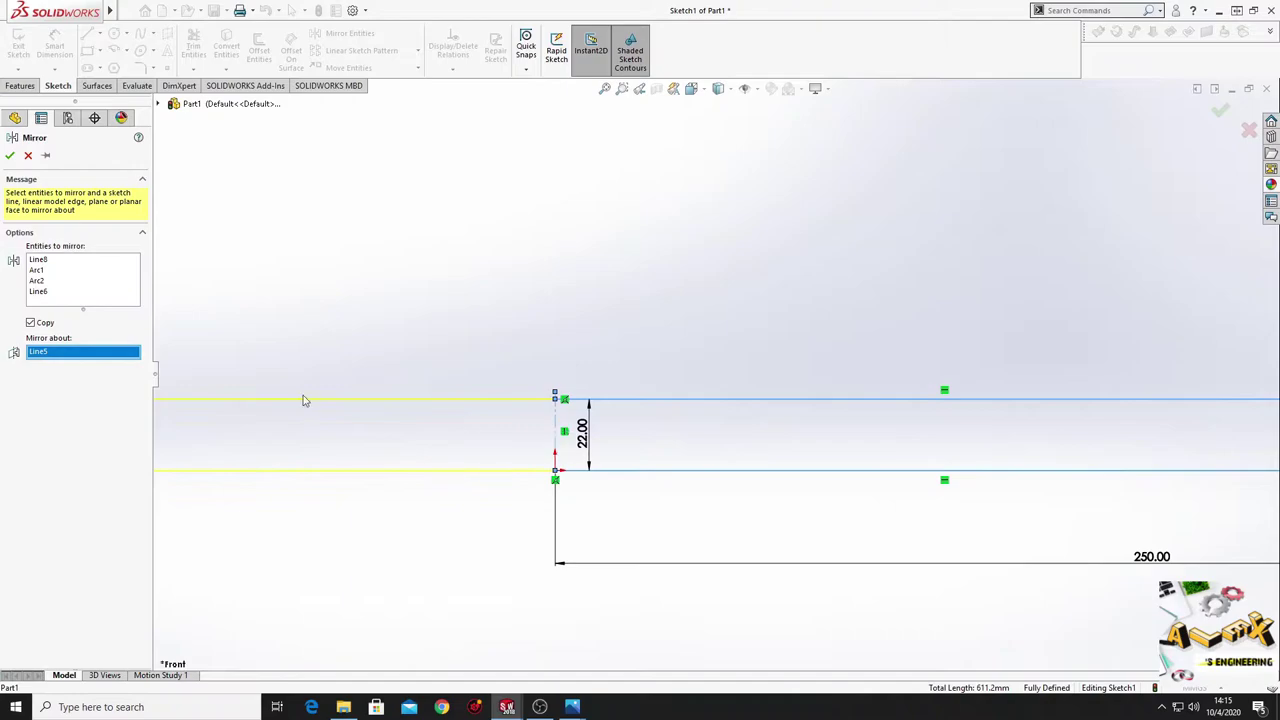
{"action": "left_click", "coordinate": [9, 156]}
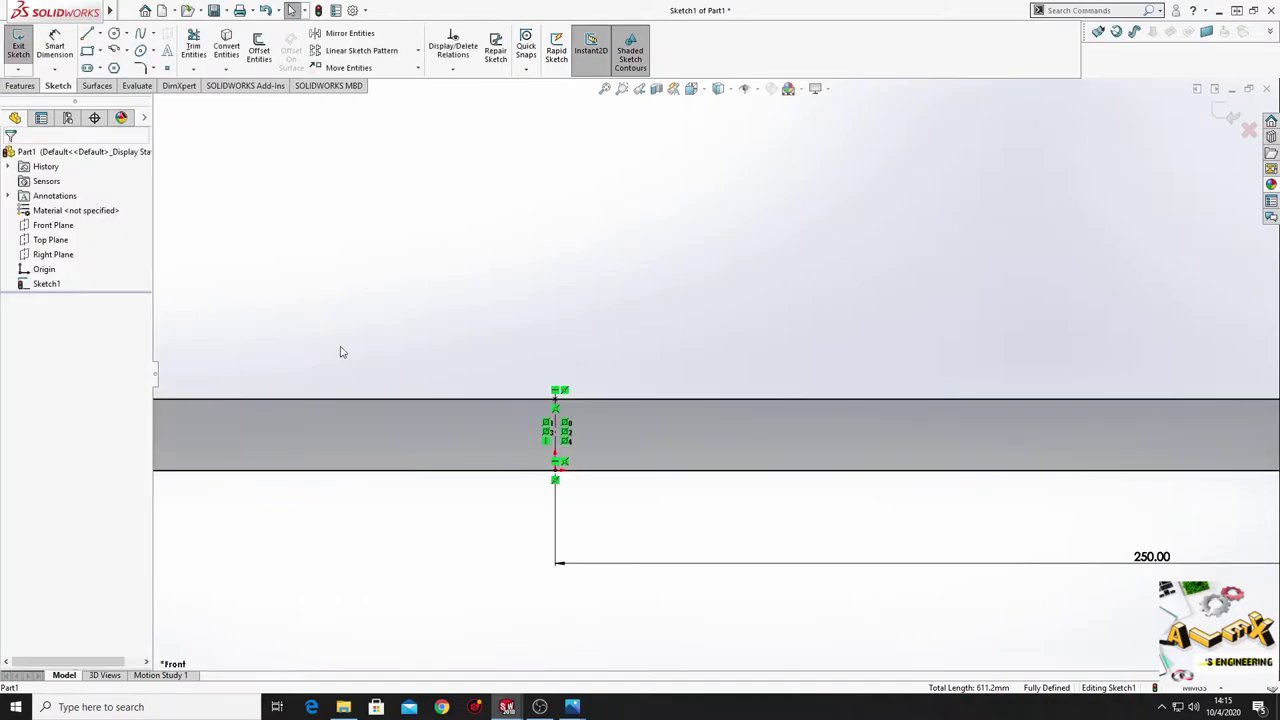
{"action": "scroll", "coordinate": [369, 357], "scroll_direction": "up", "scroll_amount": 2}
{"action": "scroll", "coordinate": [394, 471], "scroll_direction": "up", "scroll_amount": 2}
{"action": "scroll", "coordinate": [491, 470], "scroll_direction": "down", "scroll_amount": 2}
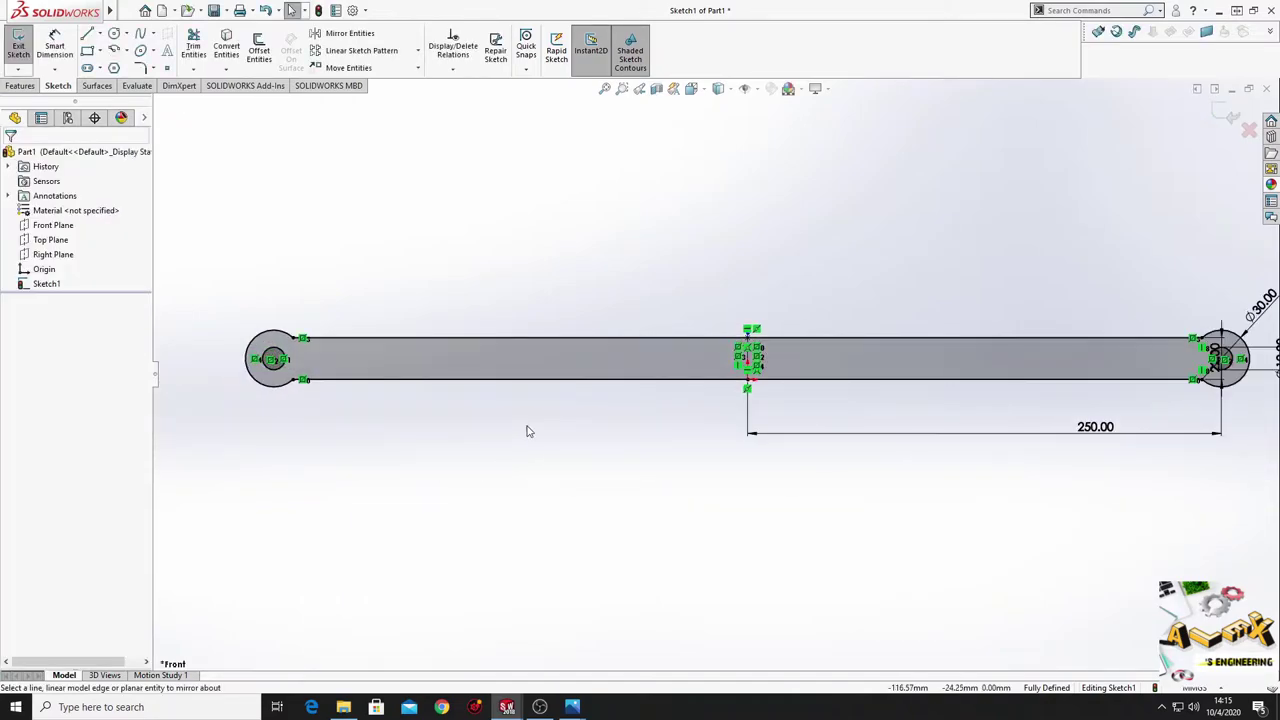
{"action": "middle_click_drag", "start_coordinate": [526, 431], "coordinate": [477, 503], "text": "ctrl"}
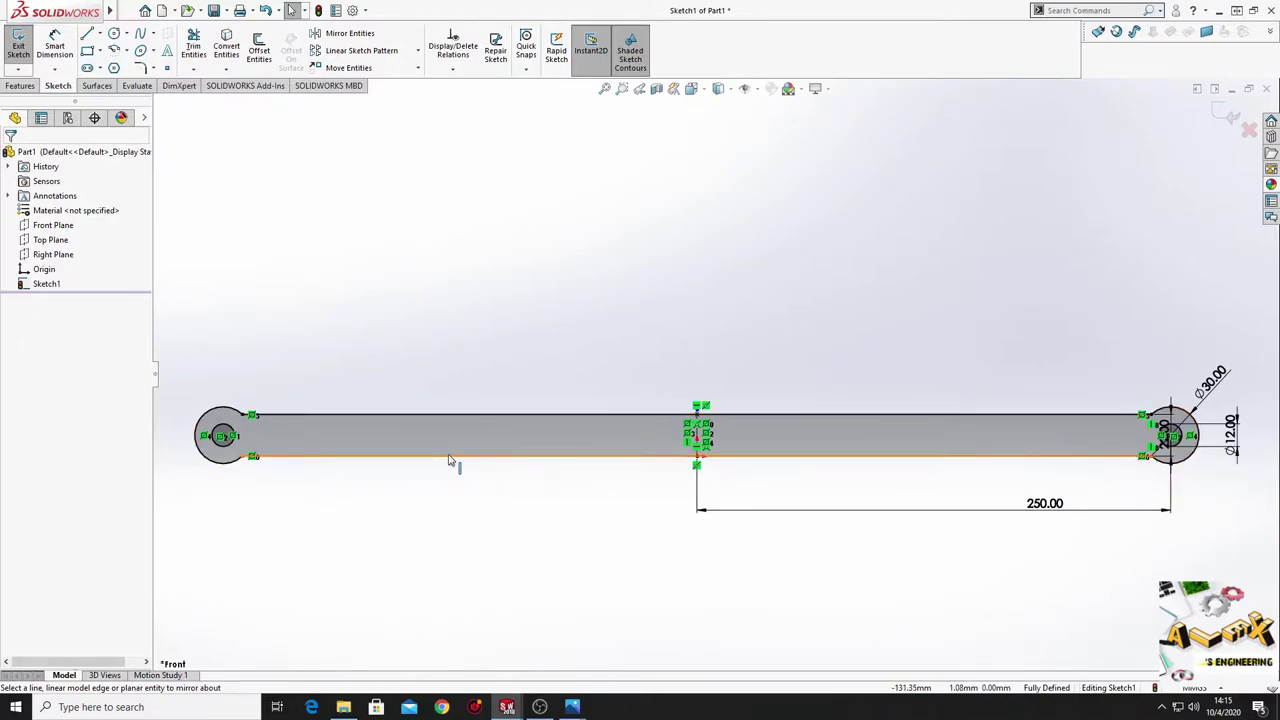
{"action": "left_click", "coordinate": [20, 86]}
Step: Extrude the link 10 mm into a solid bar and start Sketch2 on its front face
{"action": "left_click", "coordinate": [23, 45]}
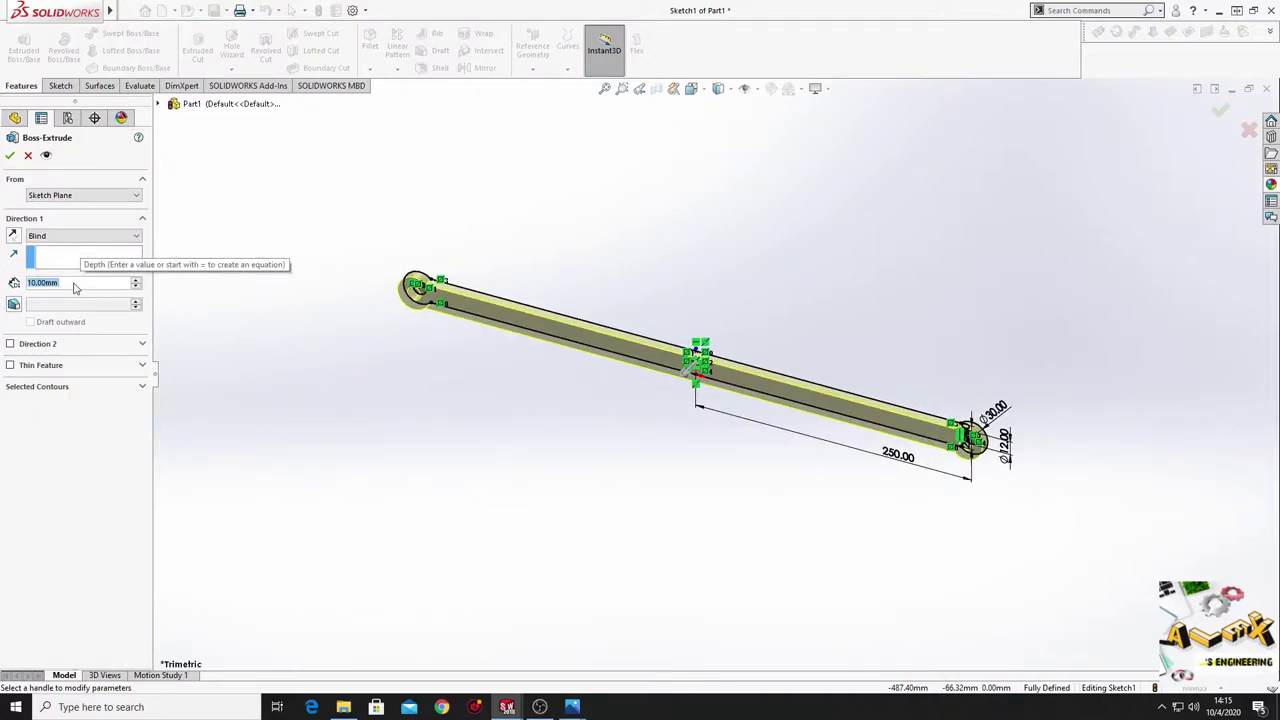
{"action": "left_click", "coordinate": [9, 156]}
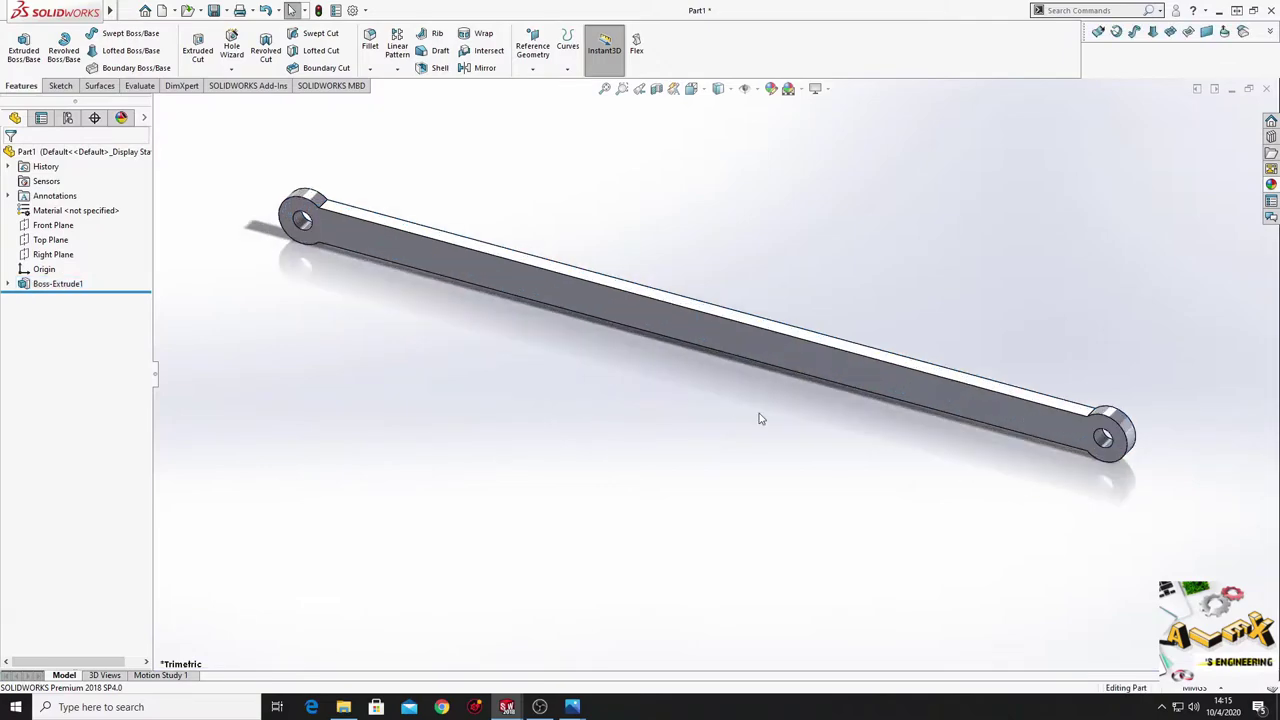
{"action": "middle_click_drag", "start_coordinate": [760, 418], "coordinate": [714, 528], "text": "ctrl"}
{"action": "left_click", "coordinate": [708, 464]}
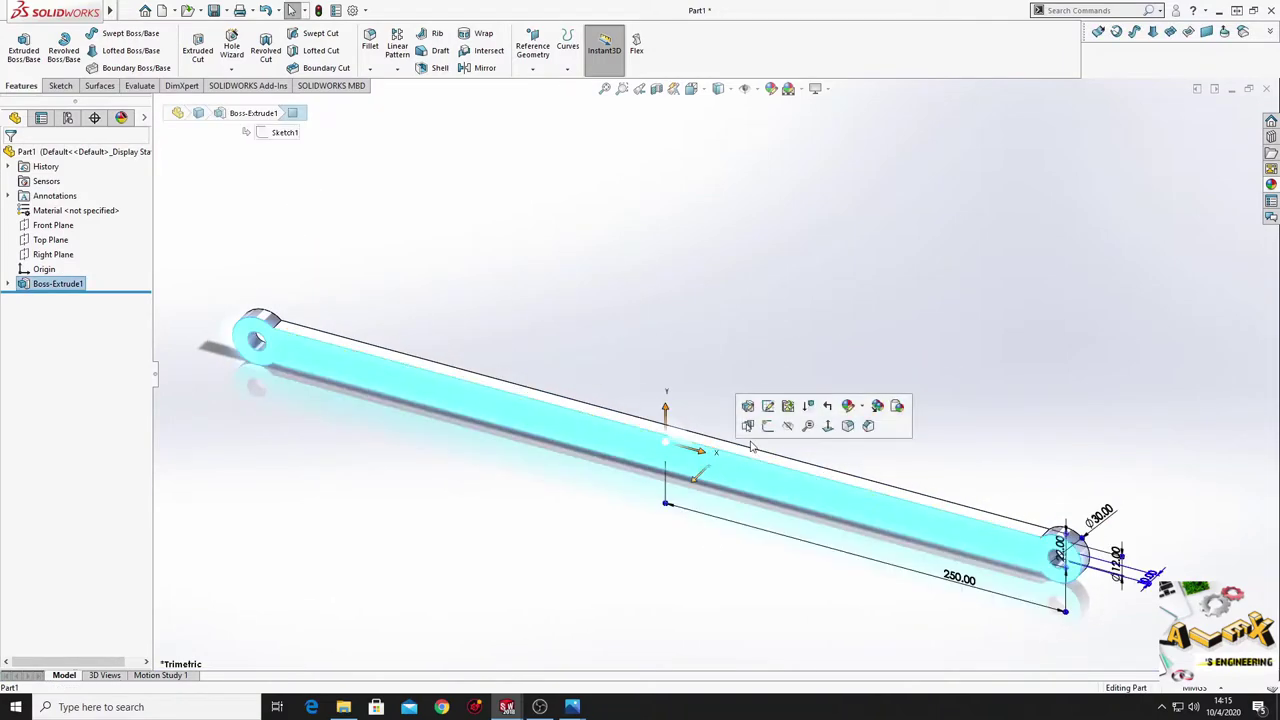
{"action": "left_click", "coordinate": [767, 425]}
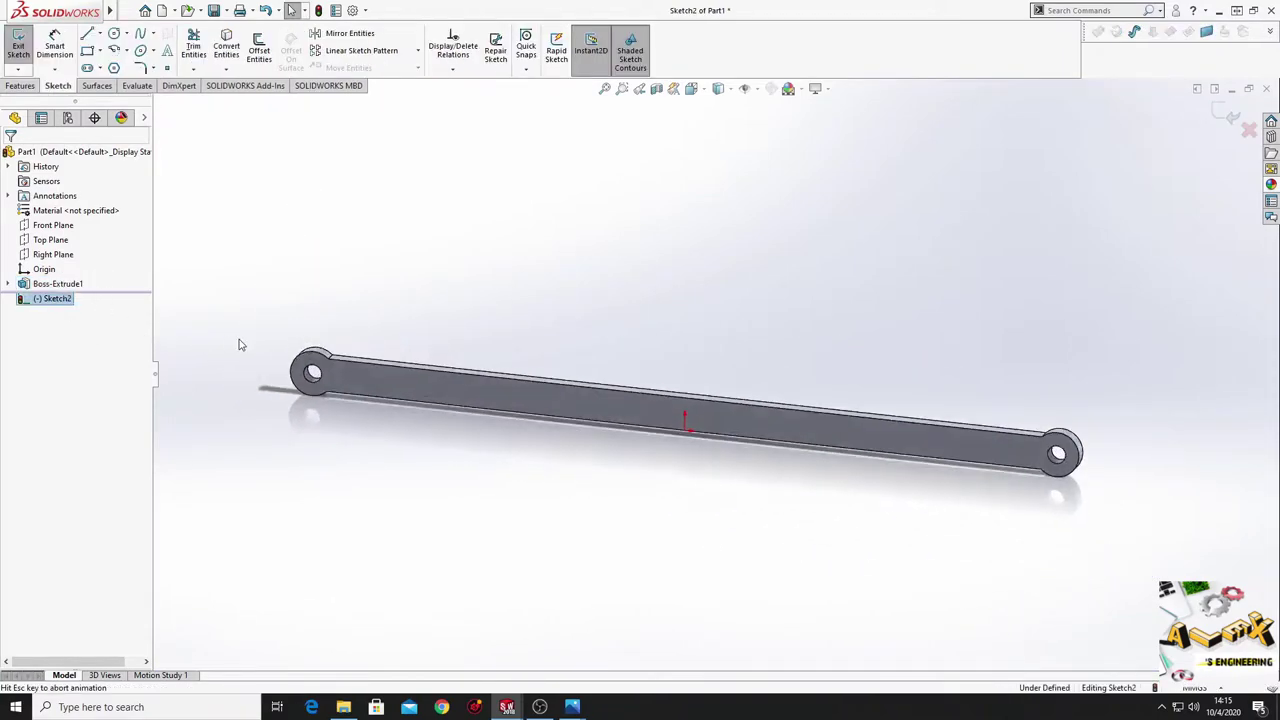
Step: Sketch circles around the holes at both ends of the bar
{"action": "scroll", "coordinate": [378, 447], "scroll_direction": "down", "scroll_amount": 4}
{"action": "scroll", "coordinate": [446, 510], "scroll_direction": "down", "scroll_amount": 1}
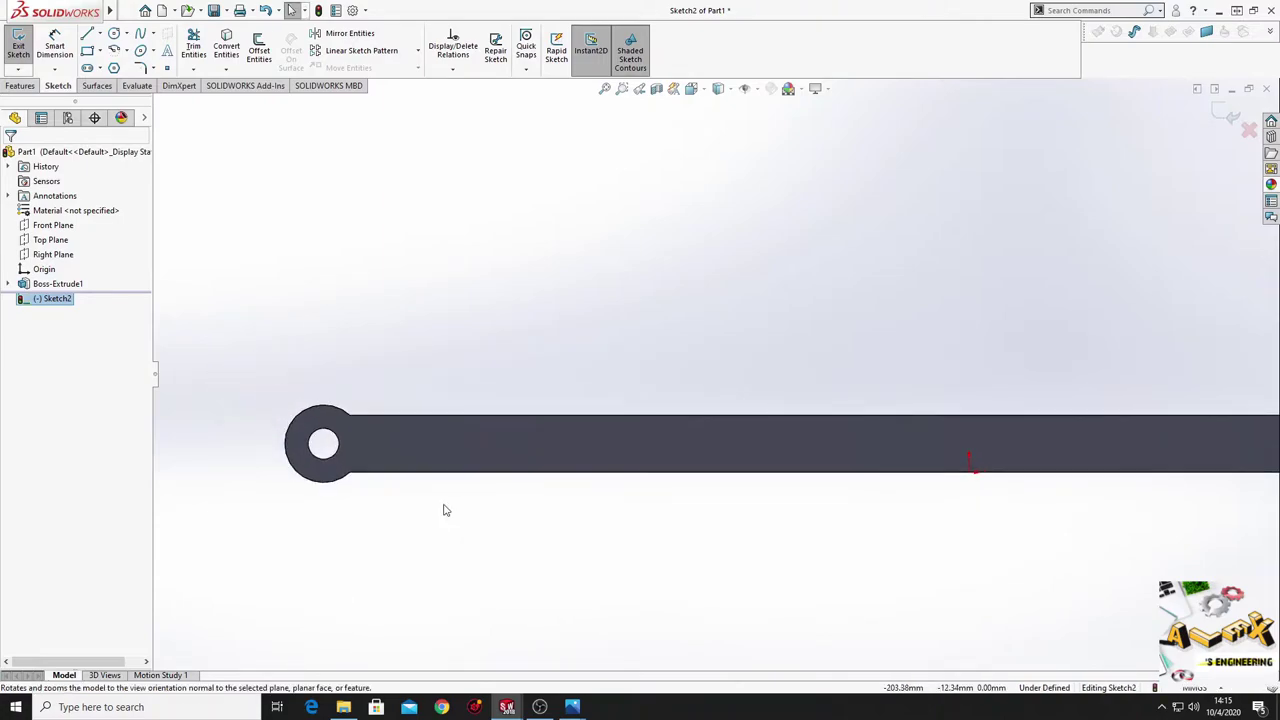
{"action": "scroll", "coordinate": [446, 510], "scroll_direction": "down", "scroll_amount": 2}
{"action": "scroll", "coordinate": [418, 531], "scroll_direction": "down", "scroll_amount": 1}
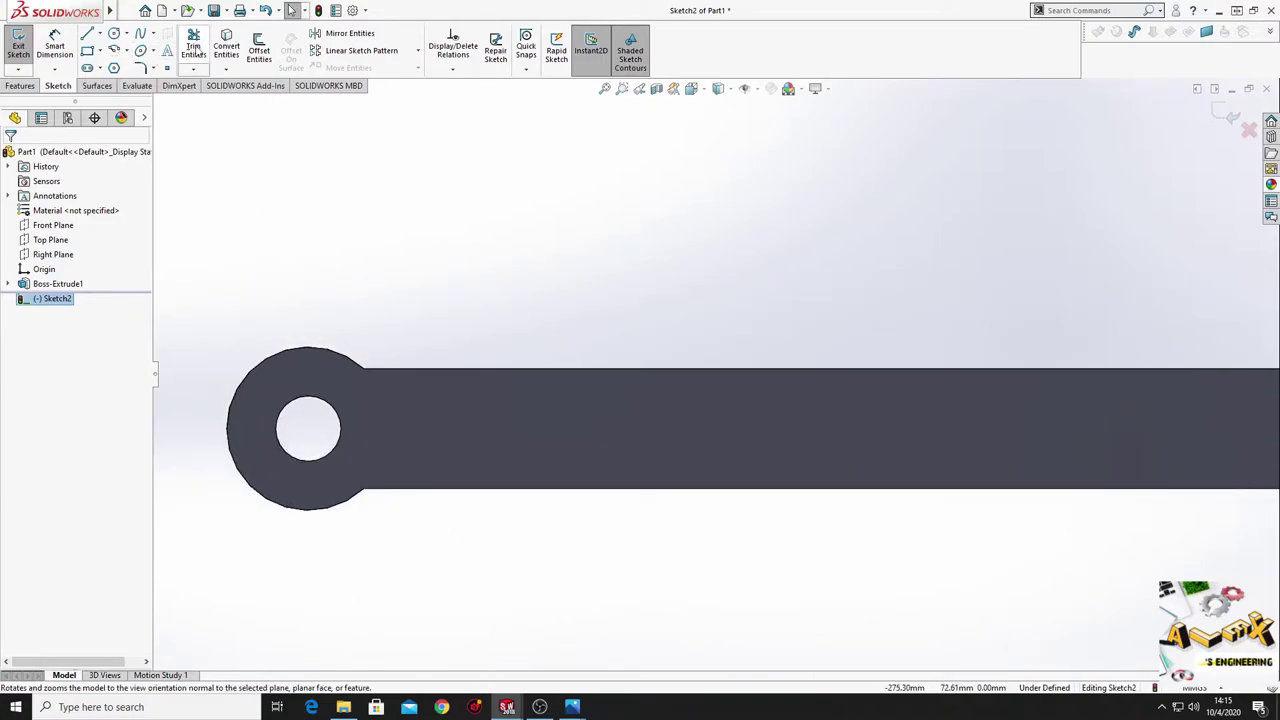
{"action": "left_click", "coordinate": [114, 33]}
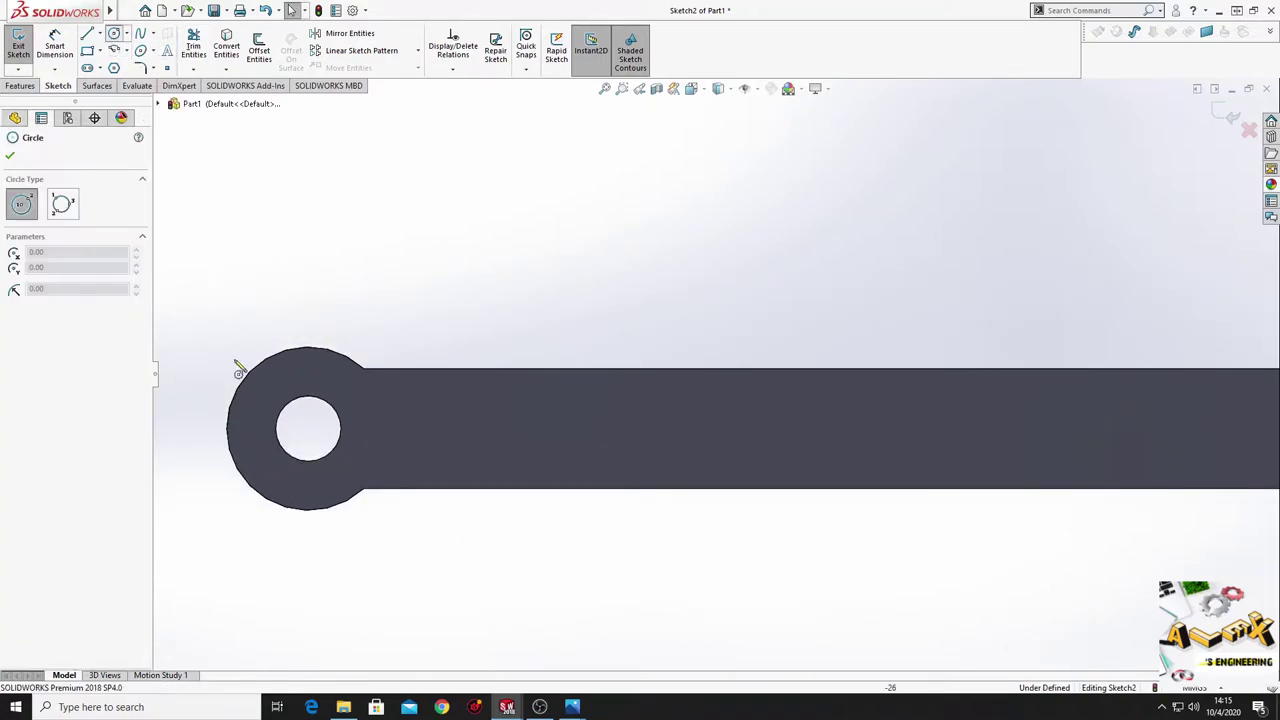
{"action": "left_click", "coordinate": [308, 429]}
{"action": "left_click", "coordinate": [351, 471]}
{"action": "middle_click_drag", "start_coordinate": [710, 508], "coordinate": [280, 520], "text": "ctrl"}
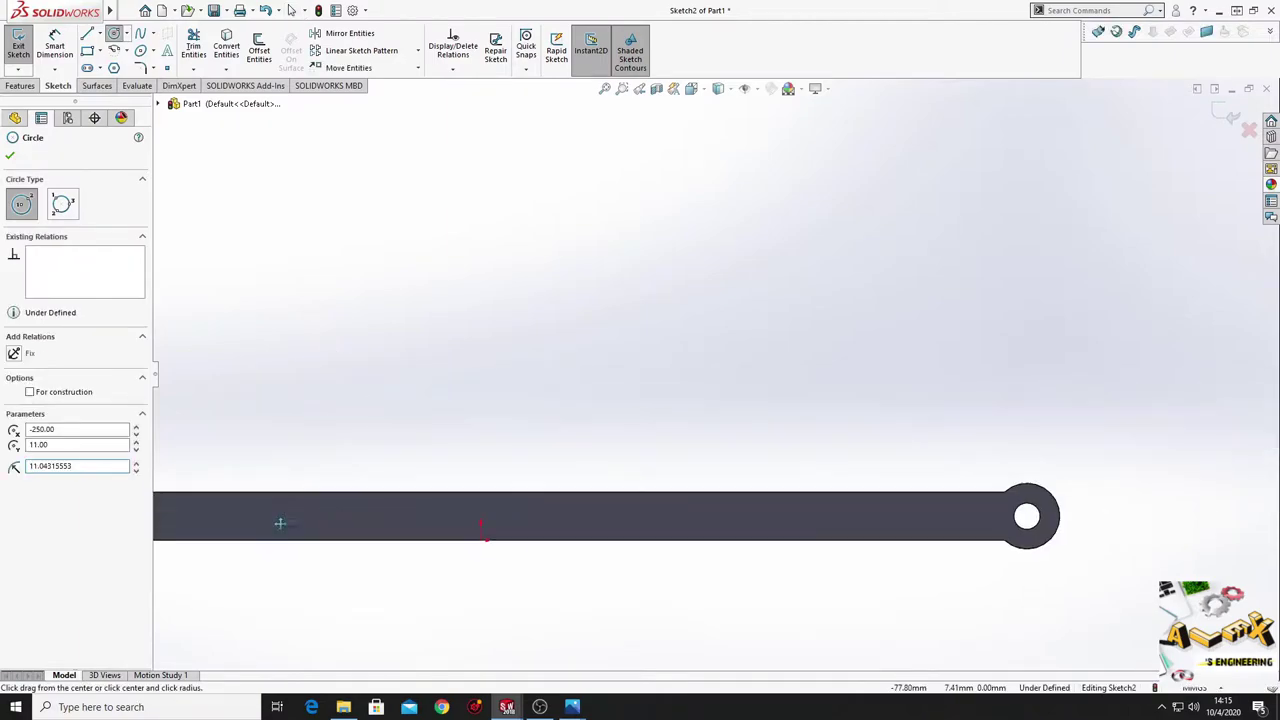
{"action": "left_click", "coordinate": [767, 496]}
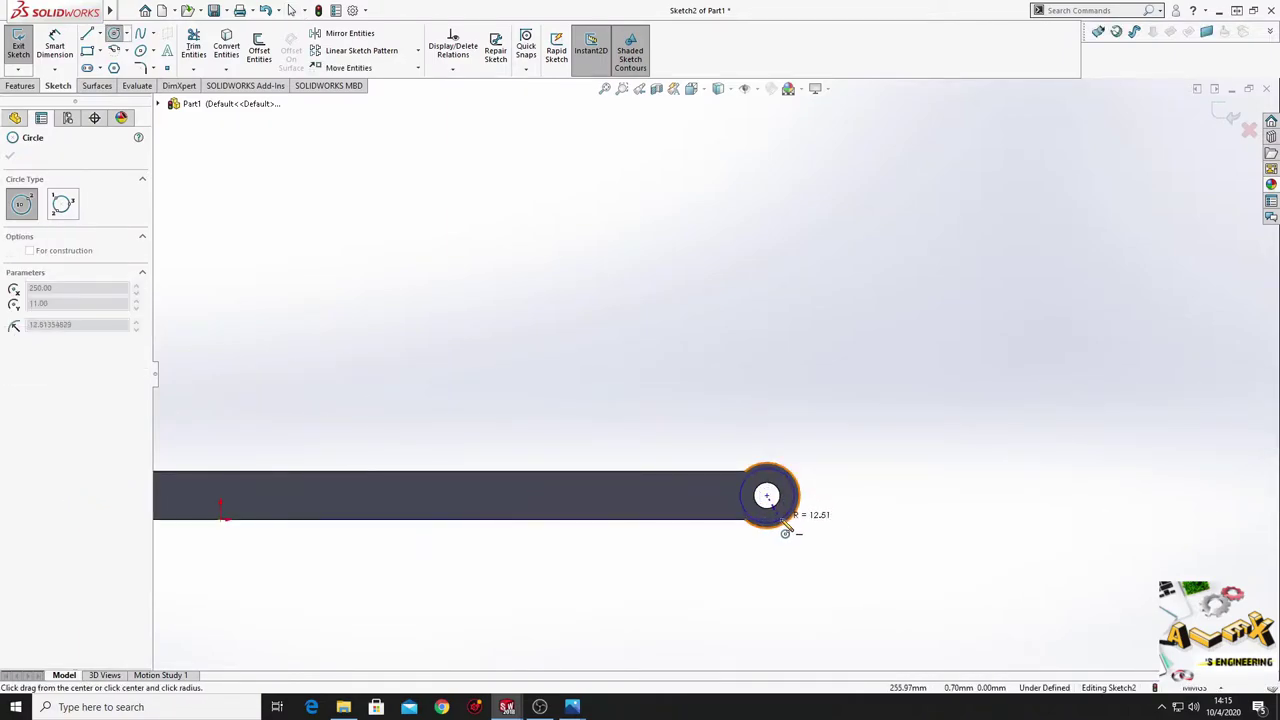
{"action": "left_click", "coordinate": [779, 503]}
{"action": "key", "text": "Escape"}
Step: Make the right-end circle coradial with the boss's outer edge
{"action": "scroll", "coordinate": [849, 486], "scroll_direction": "down", "scroll_amount": 5}
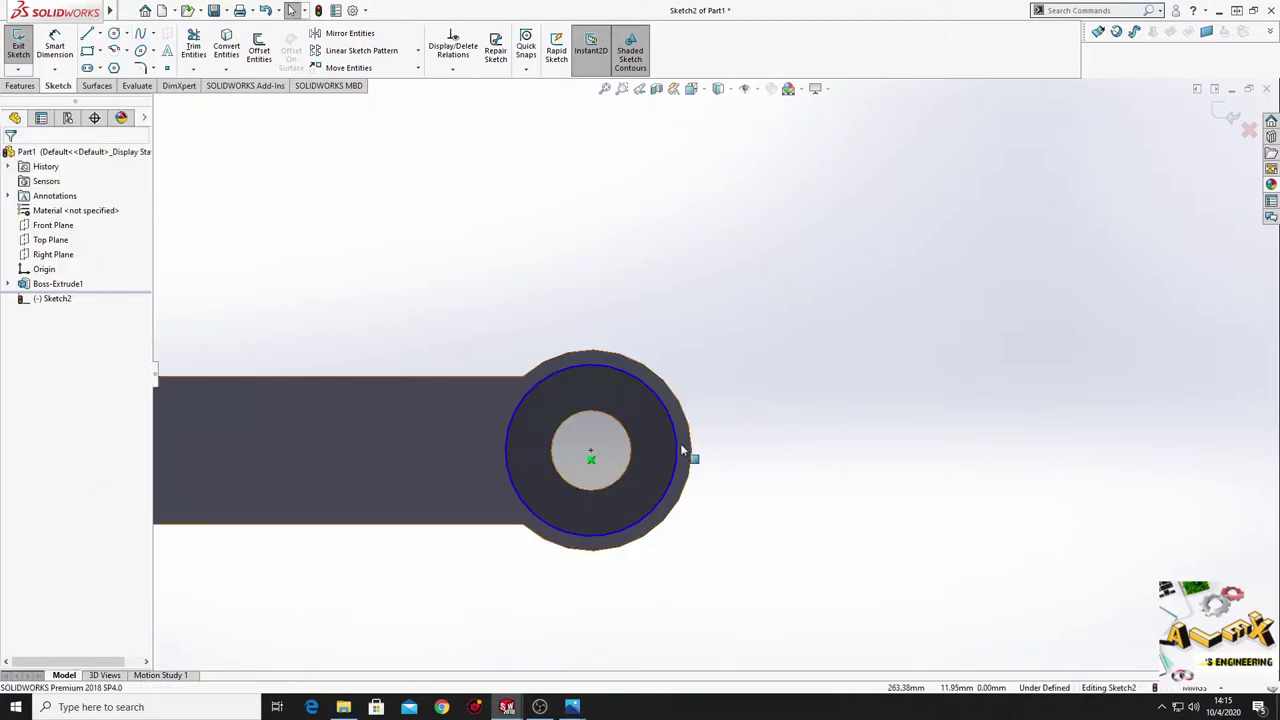
{"action": "left_click", "coordinate": [686, 455]}
{"action": "left_click", "coordinate": [690, 460], "text": "ctrl"}
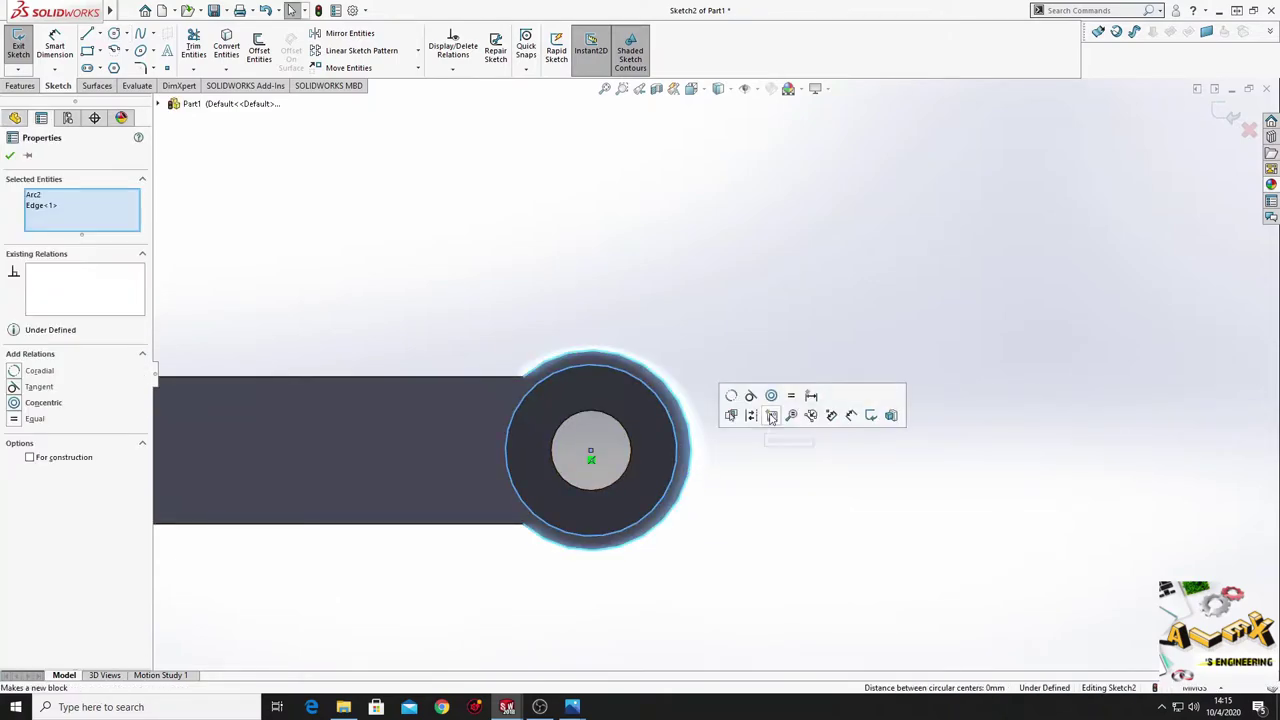
{"action": "left_click", "coordinate": [732, 397]}
{"action": "scroll", "coordinate": [711, 352], "scroll_direction": "up", "scroll_amount": 3}
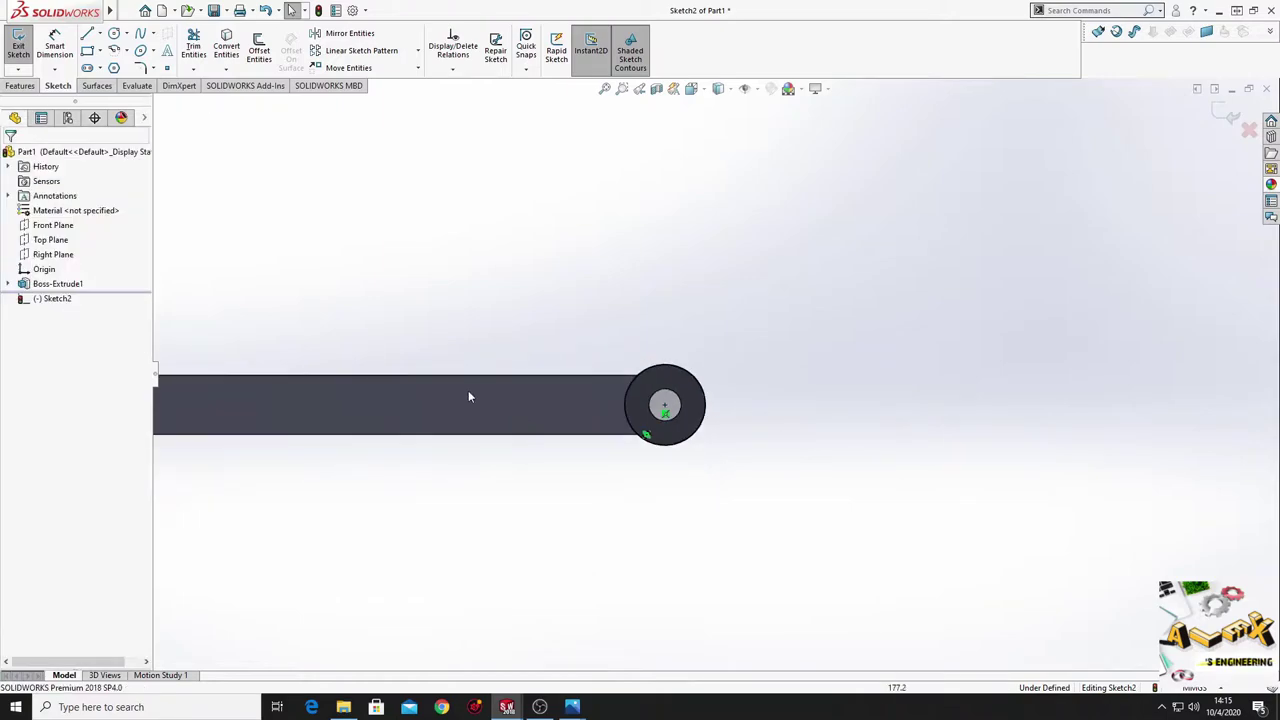
Step: Convert the boss's outer edge and the inner hole edge into the sketch
{"action": "left_click", "coordinate": [228, 45]}
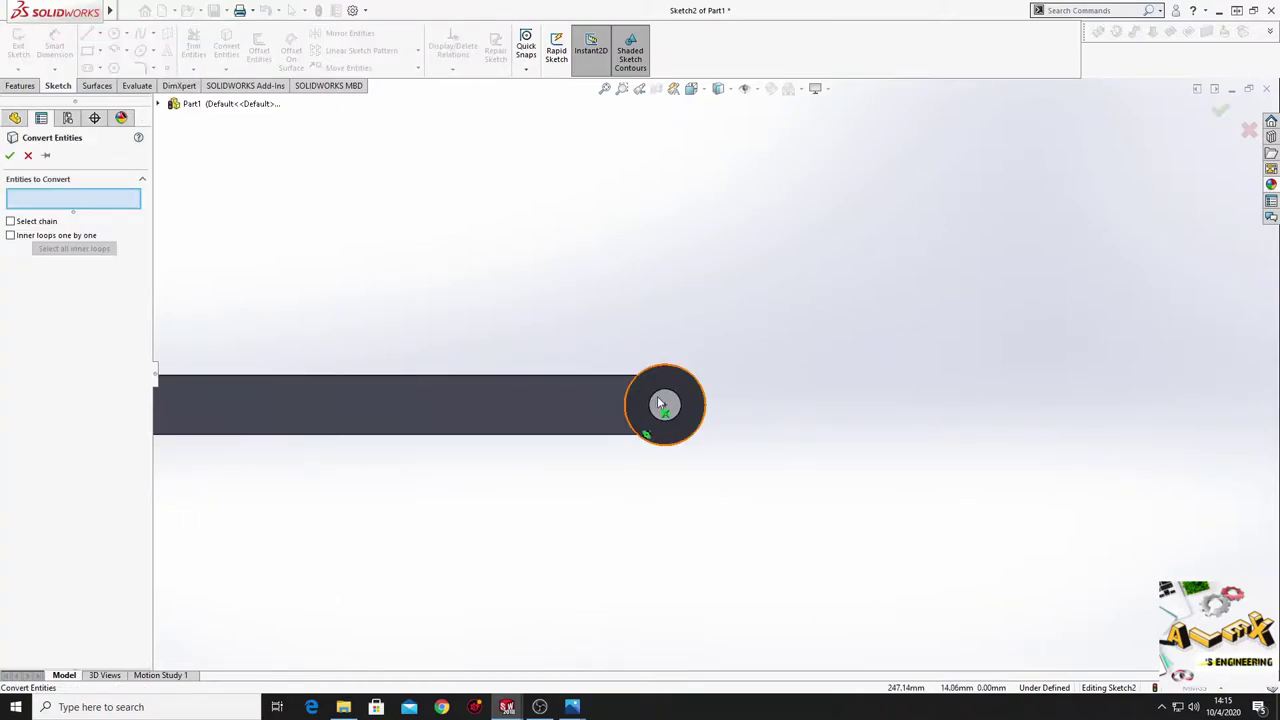
{"action": "left_click", "coordinate": [567, 432]}
{"action": "middle_click_drag", "start_coordinate": [567, 432], "coordinate": [551, 480]}
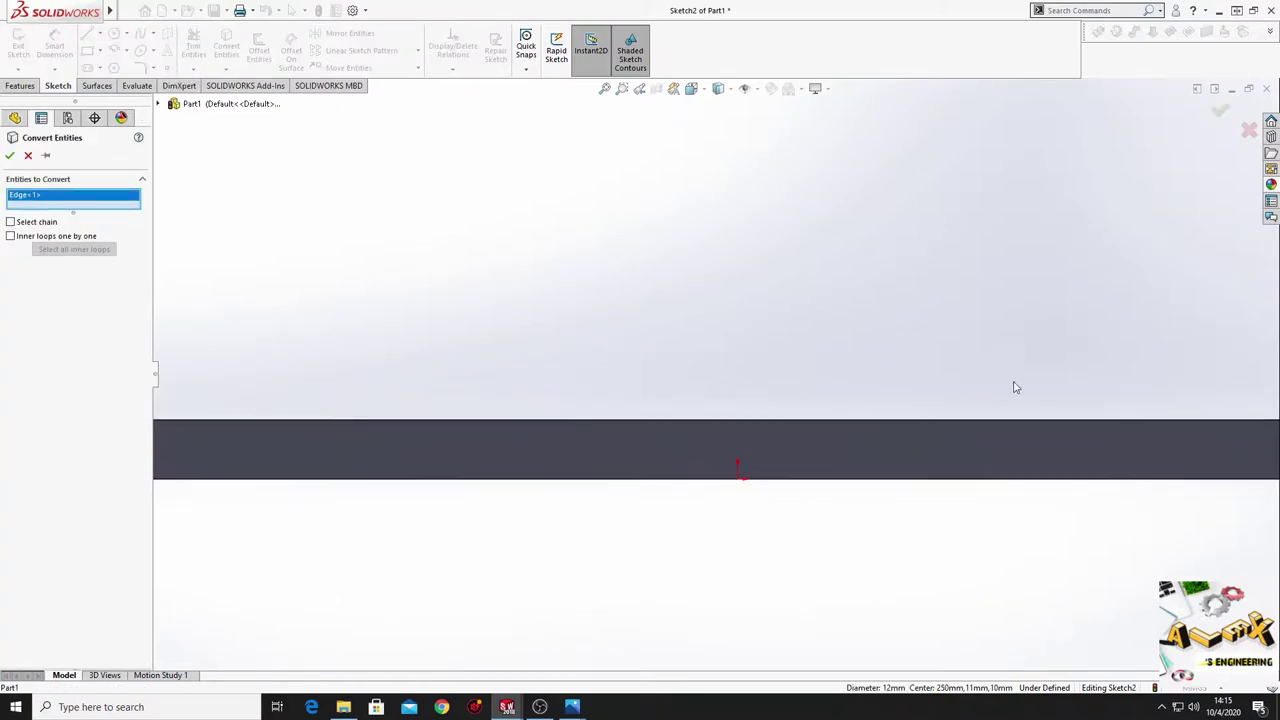
{"action": "scroll", "coordinate": [603, 432], "scroll_direction": "up", "scroll_amount": 3}
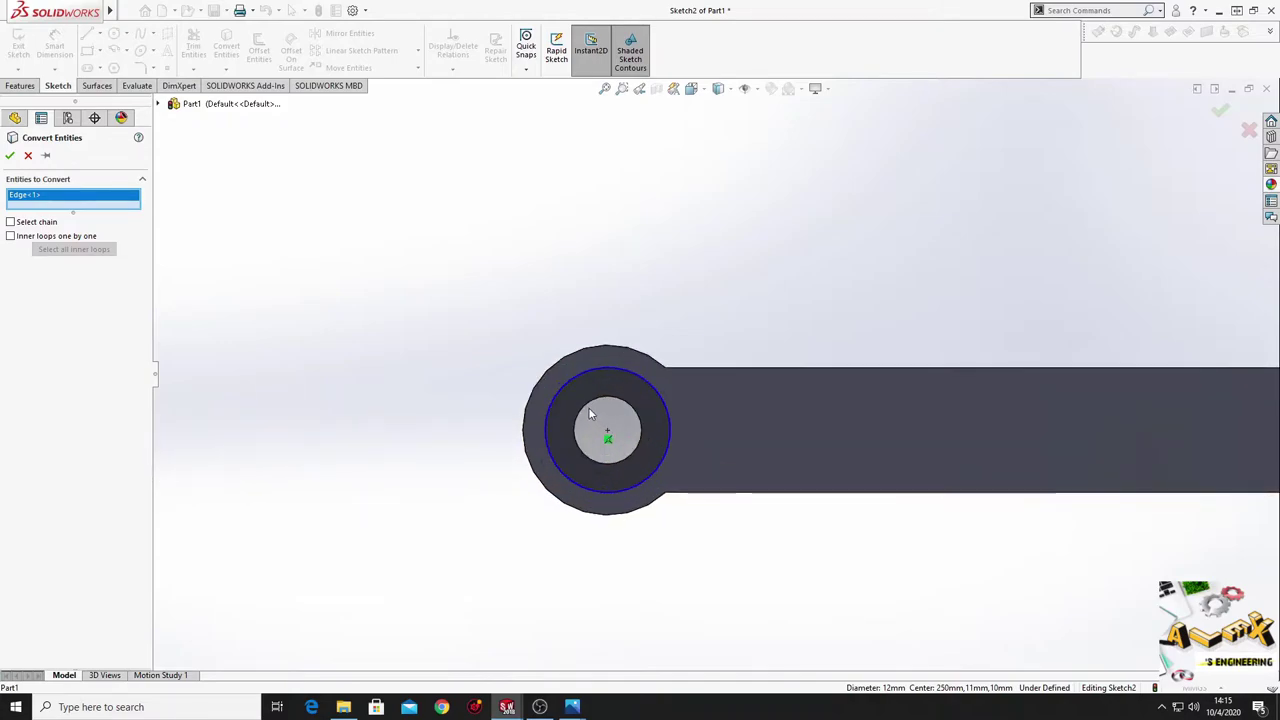
{"action": "left_click", "coordinate": [583, 408]}
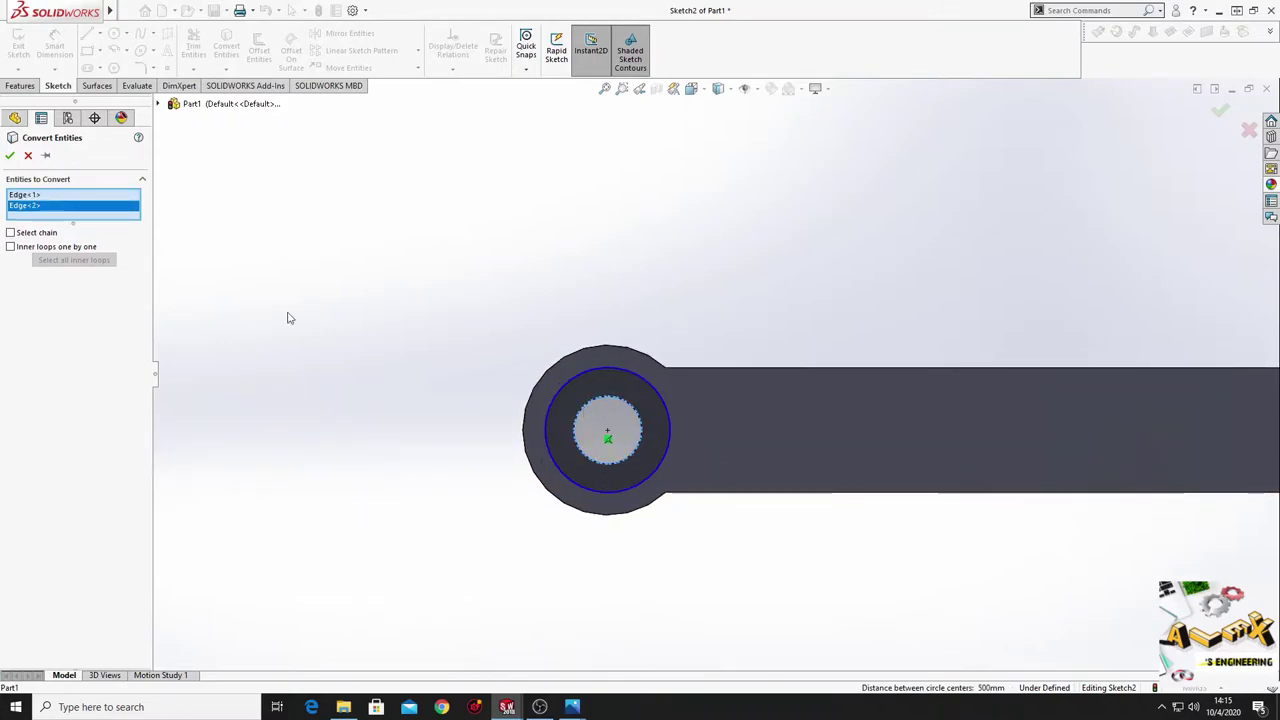
{"action": "left_click", "coordinate": [9, 155]}
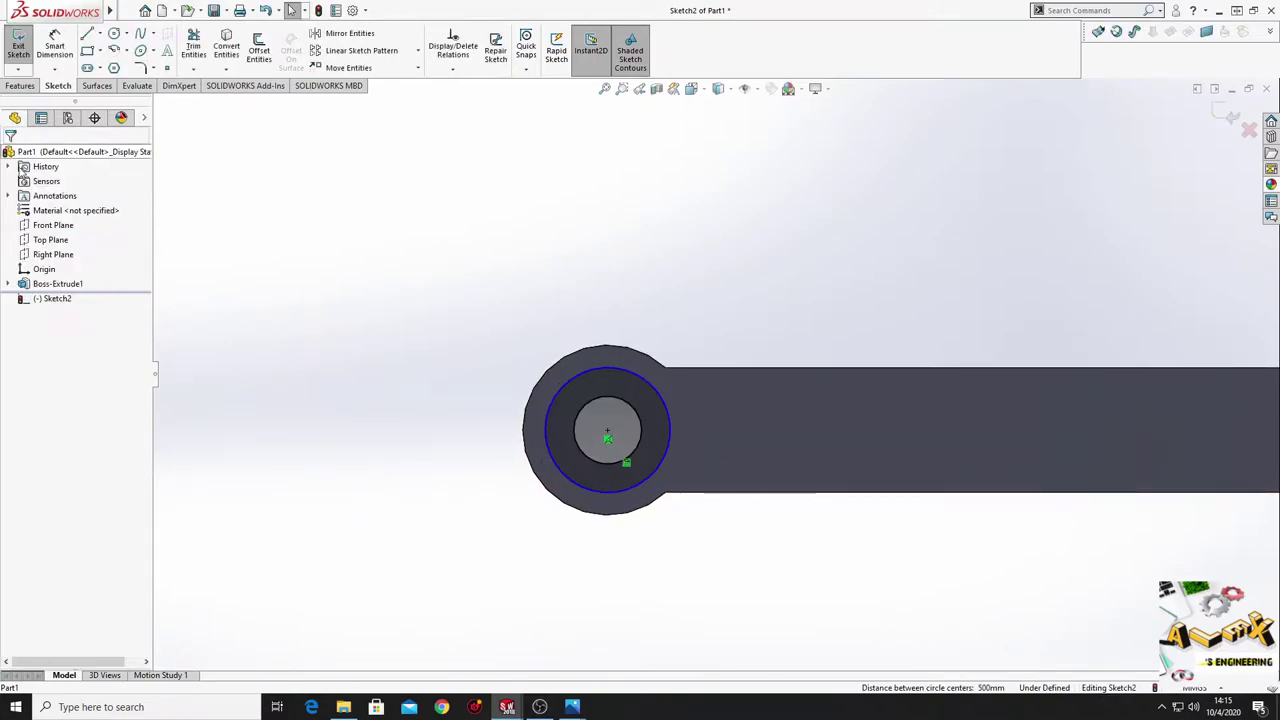
Step: Relate the other sketched circle to the boss's outer edge, fully defining Sketch2
{"action": "left_click", "coordinate": [562, 383]}
{"action": "left_click", "coordinate": [536, 387], "text": "ctrl"}
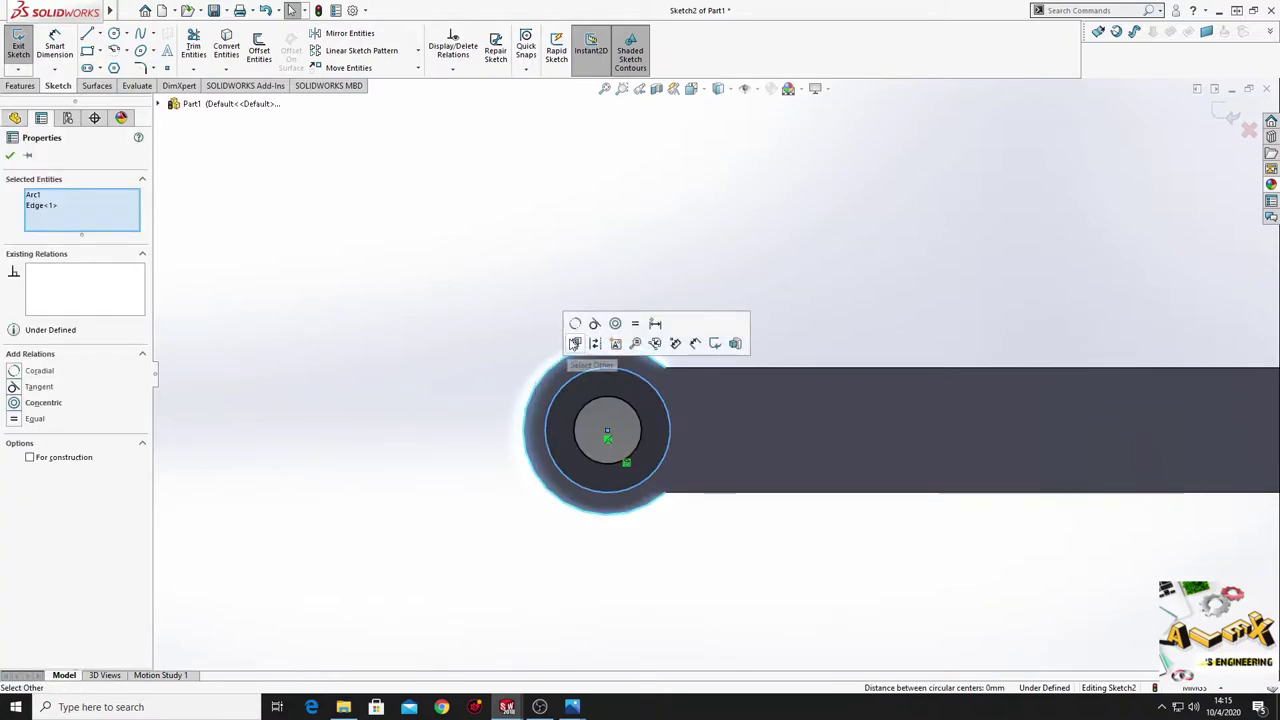
{"action": "left_click", "coordinate": [580, 344]}
{"action": "left_click", "coordinate": [475, 351]}
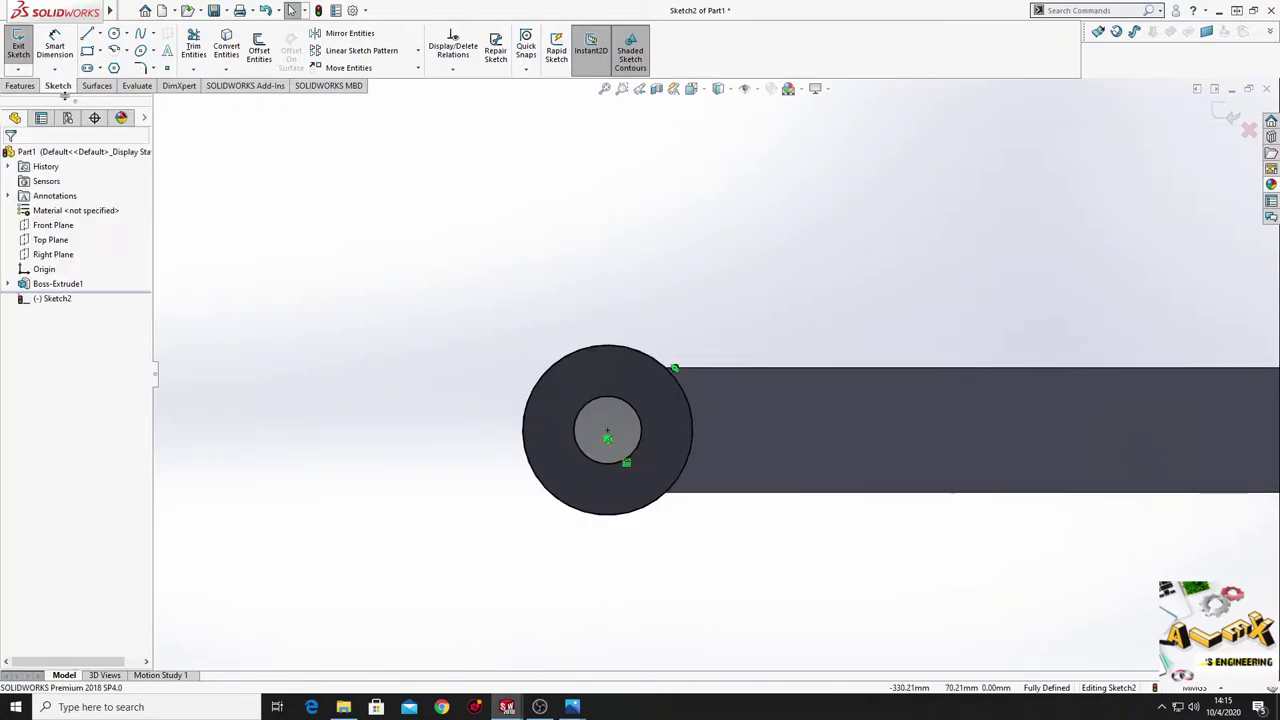
{"action": "left_click", "coordinate": [10, 88]}
Step: Extrude the end-boss sketch Blind 5 mm in Direction 1
{"action": "left_click", "coordinate": [24, 46]}
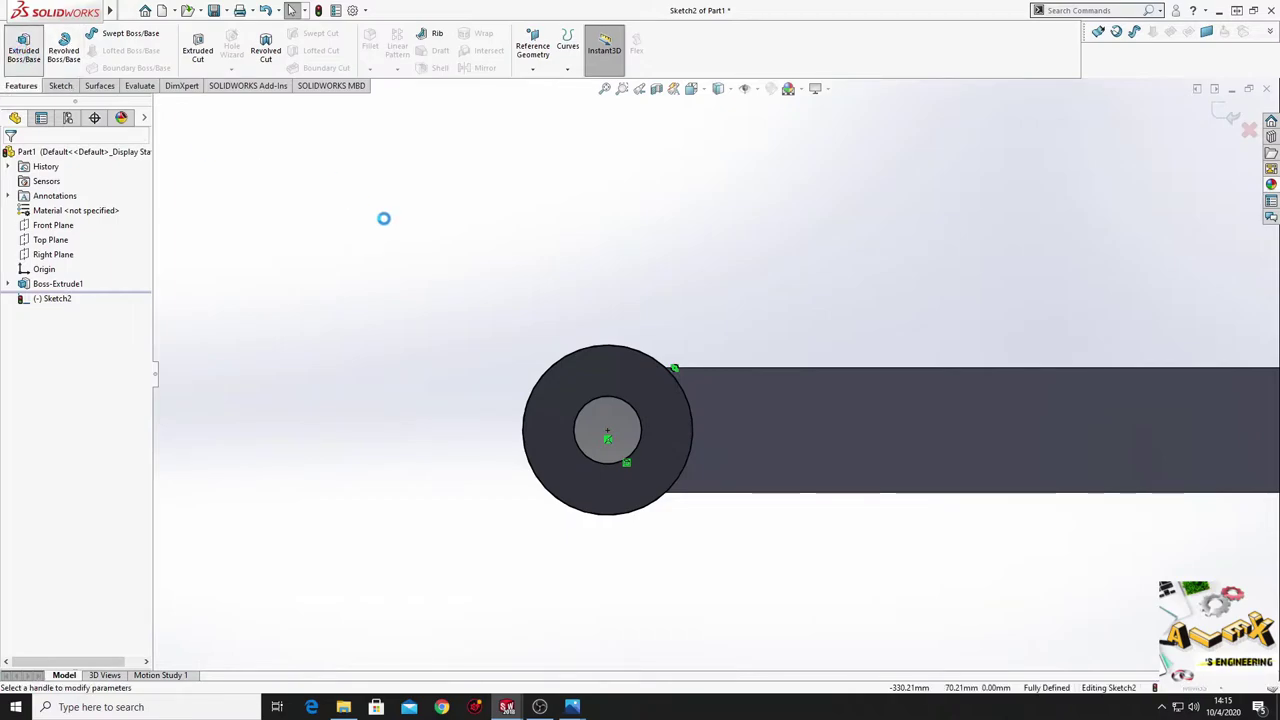
{"action": "middle_click_drag", "start_coordinate": [427, 353], "coordinate": [410, 433]}
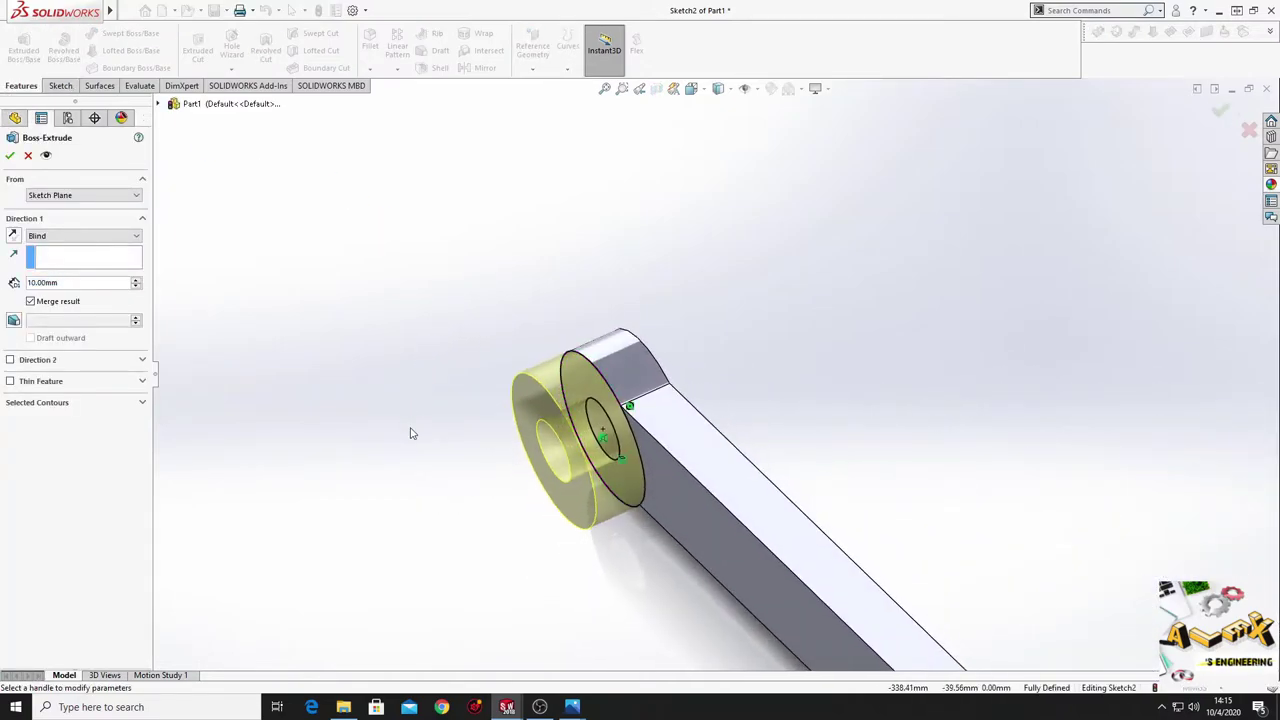
{"action": "left_click", "coordinate": [61, 284]}
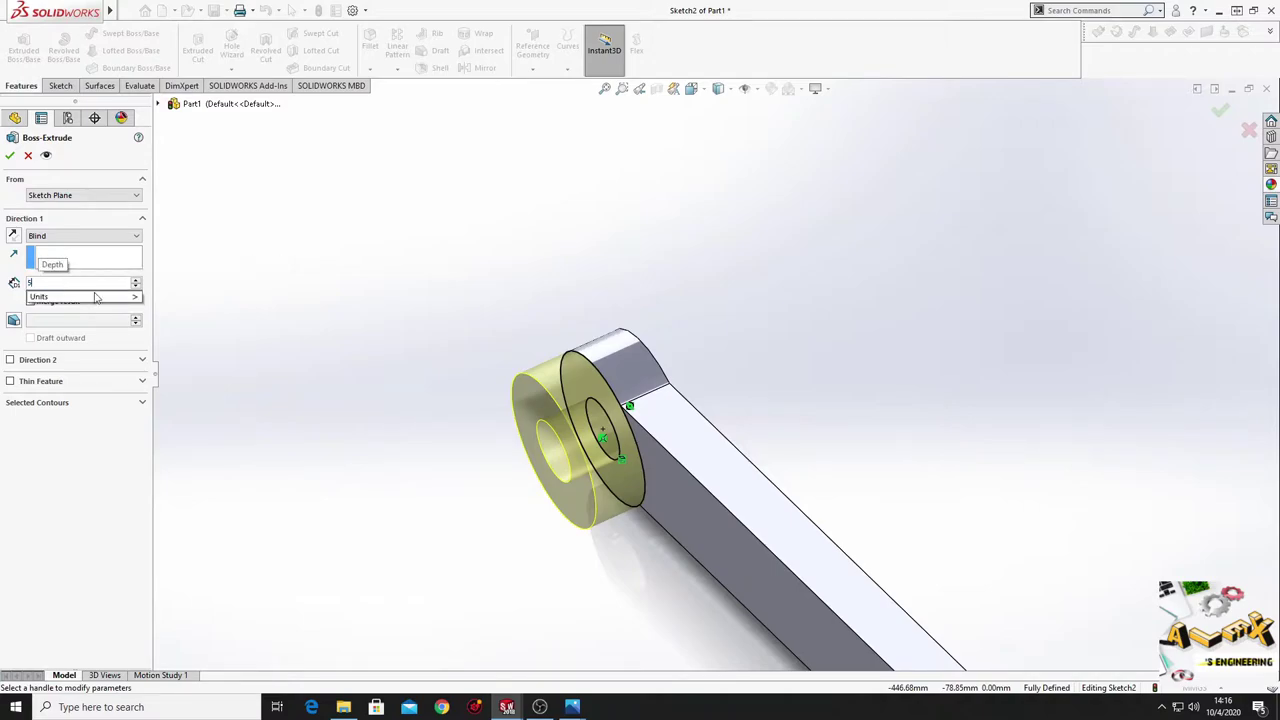
{"action": "type", "text": "5"}
{"action": "key", "text": "Return"}
Step: Add a 15 mm Direction 2 and accept the extrusion as Boss-Extrude2
{"action": "left_click", "coordinate": [10, 360]}
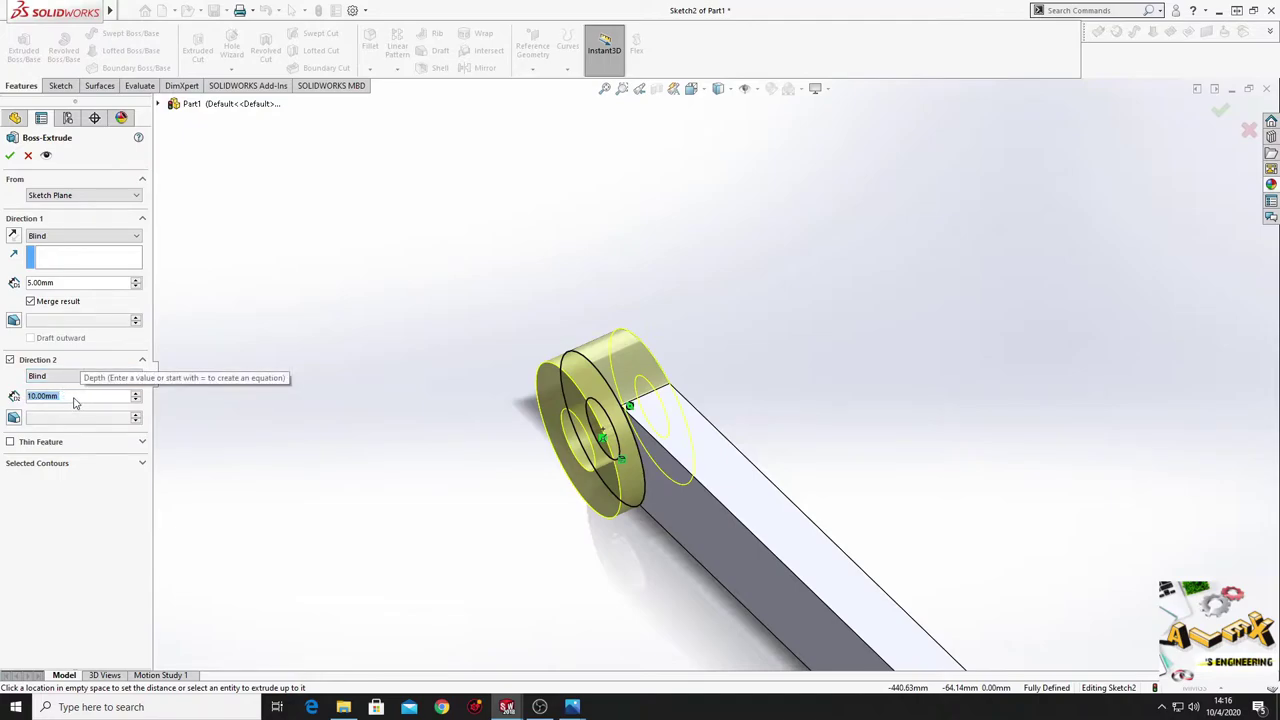
{"action": "type", "text": "15"}
{"action": "key", "text": "Return"}
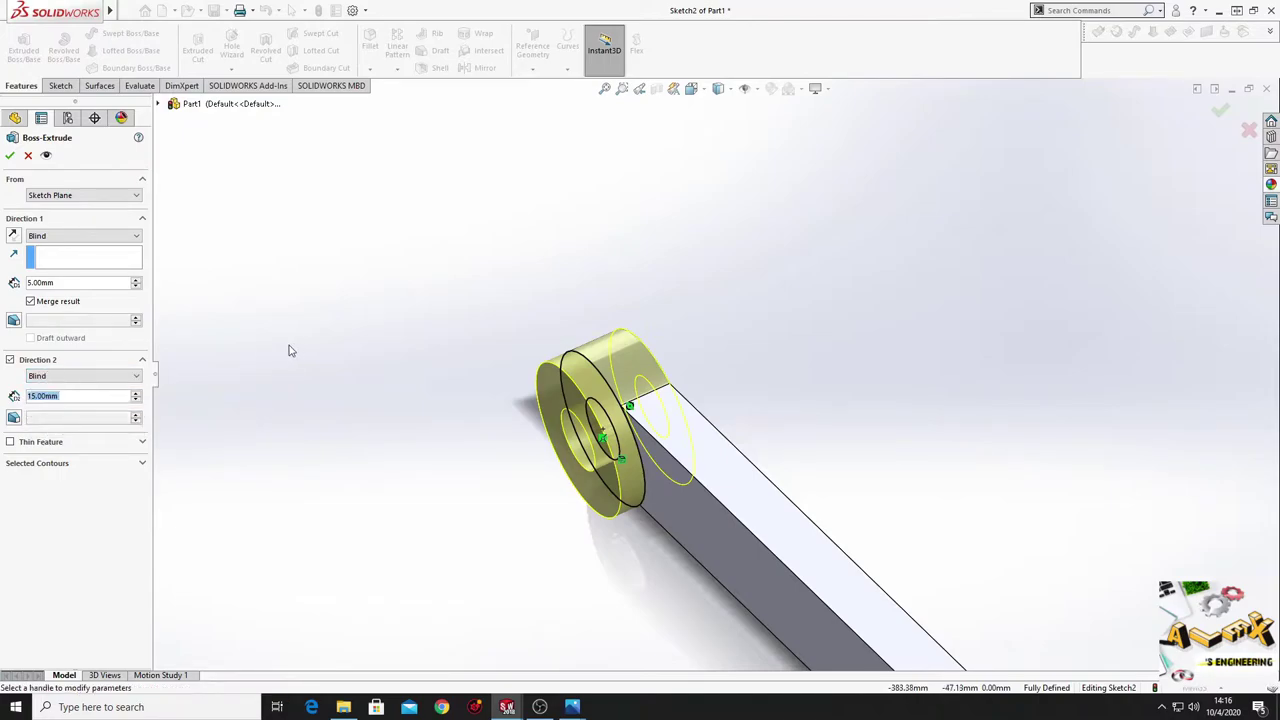
{"action": "scroll", "coordinate": [285, 355], "scroll_direction": "up", "scroll_amount": 3}
{"action": "middle_click_drag", "start_coordinate": [297, 363], "coordinate": [169, 203], "text": "ctrl"}
{"action": "scroll", "coordinate": [497, 426], "scroll_direction": "up", "scroll_amount": 5}
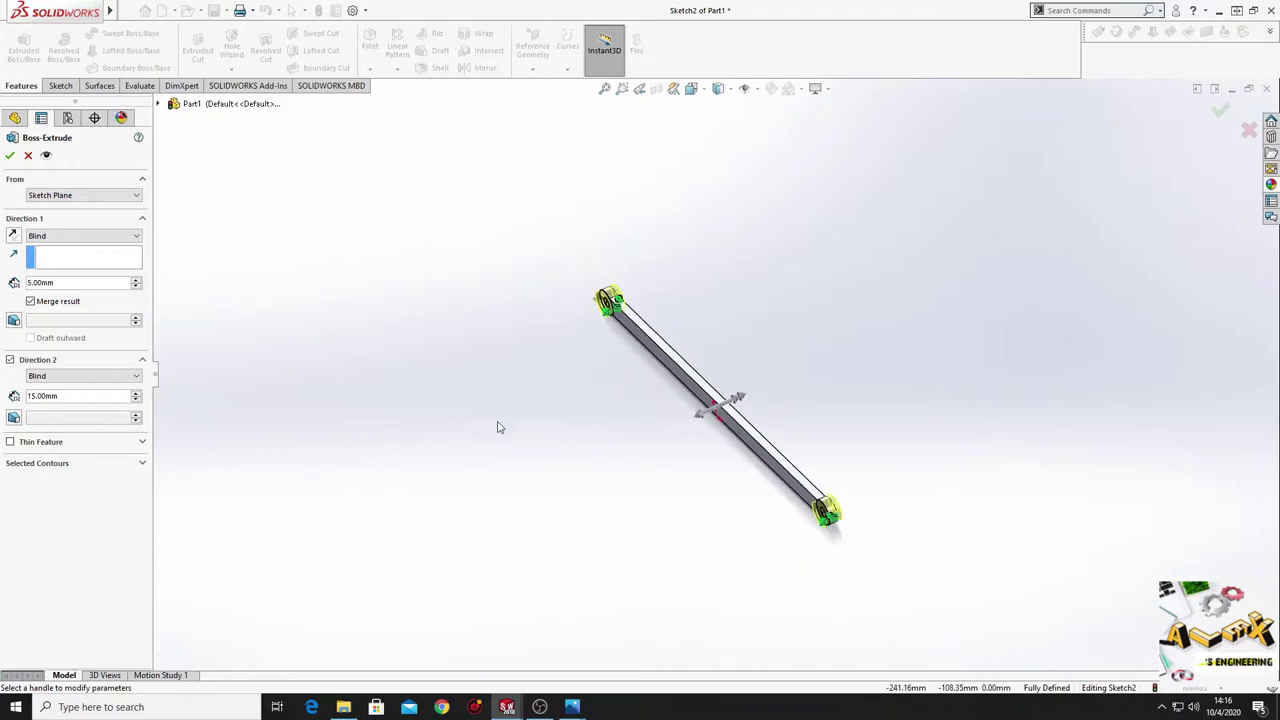
{"action": "scroll", "coordinate": [520, 438], "scroll_direction": "down", "scroll_amount": 5}
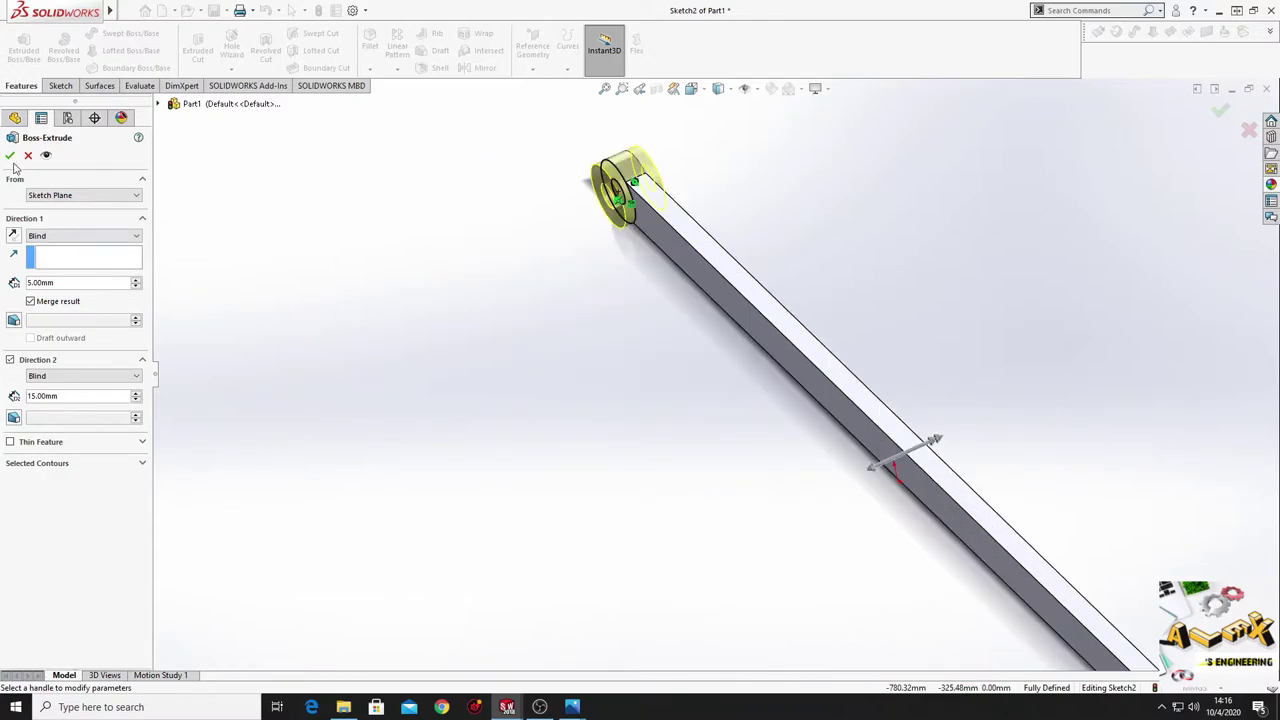
{"action": "left_click", "coordinate": [10, 156]}
{"action": "mouse_move", "coordinate": [457, 346]}
{"action": "middle_mouse_down"}
{"action": "mouse_move", "coordinate": [457, 443]}
{"action": "mouse_move", "coordinate": [499, 374]}
{"action": "mouse_move", "coordinate": [560, 420]}
{"action": "middle_mouse_up"}
{"action": "scroll", "coordinate": [499, 374], "scroll_direction": "up", "scroll_amount": 3}
Step: Apply a cyan (RGB 0, 255, 255) appearance to the bar part's feature
{"action": "right_click", "coordinate": [556, 414]}
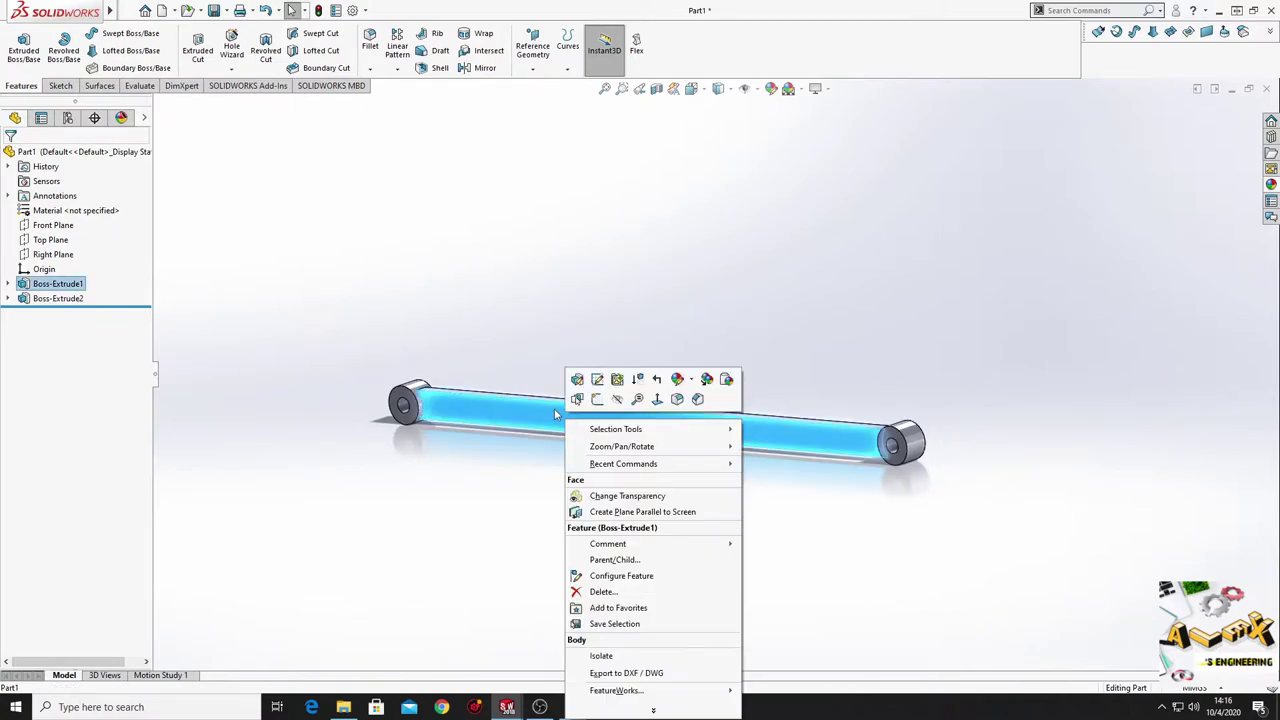
{"action": "left_click", "coordinate": [679, 383]}
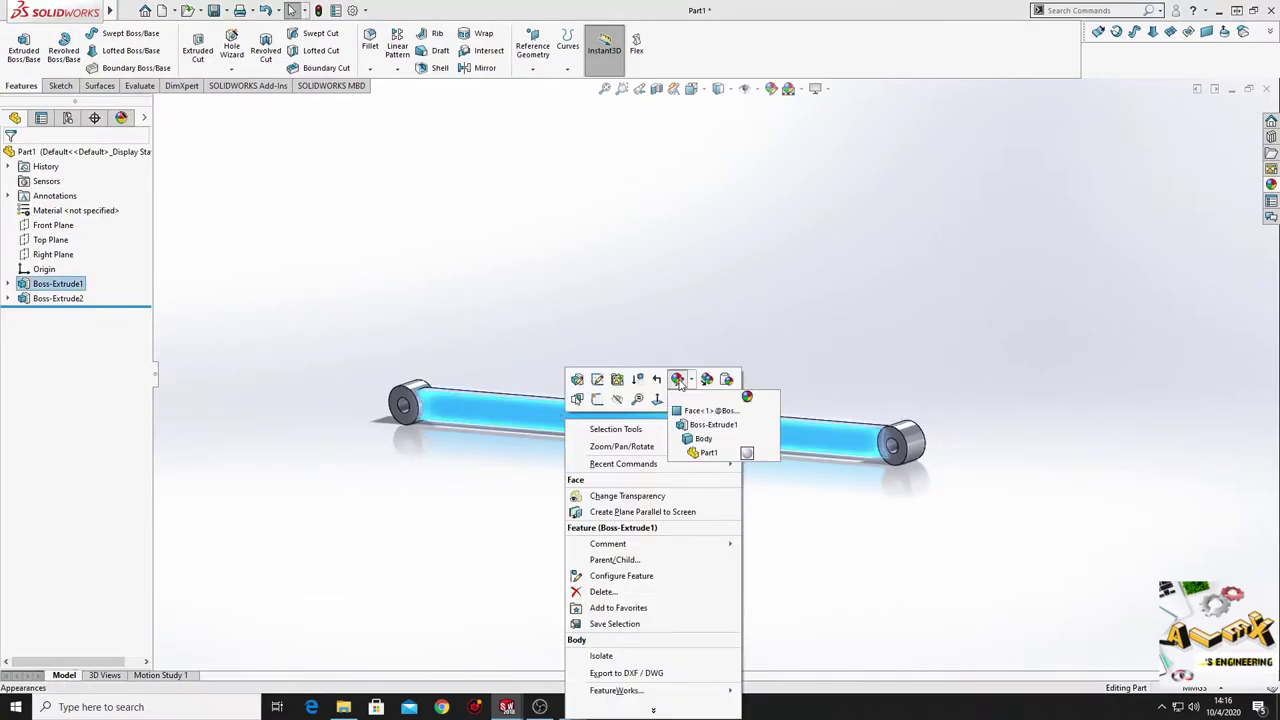
{"action": "left_click", "coordinate": [700, 439]}
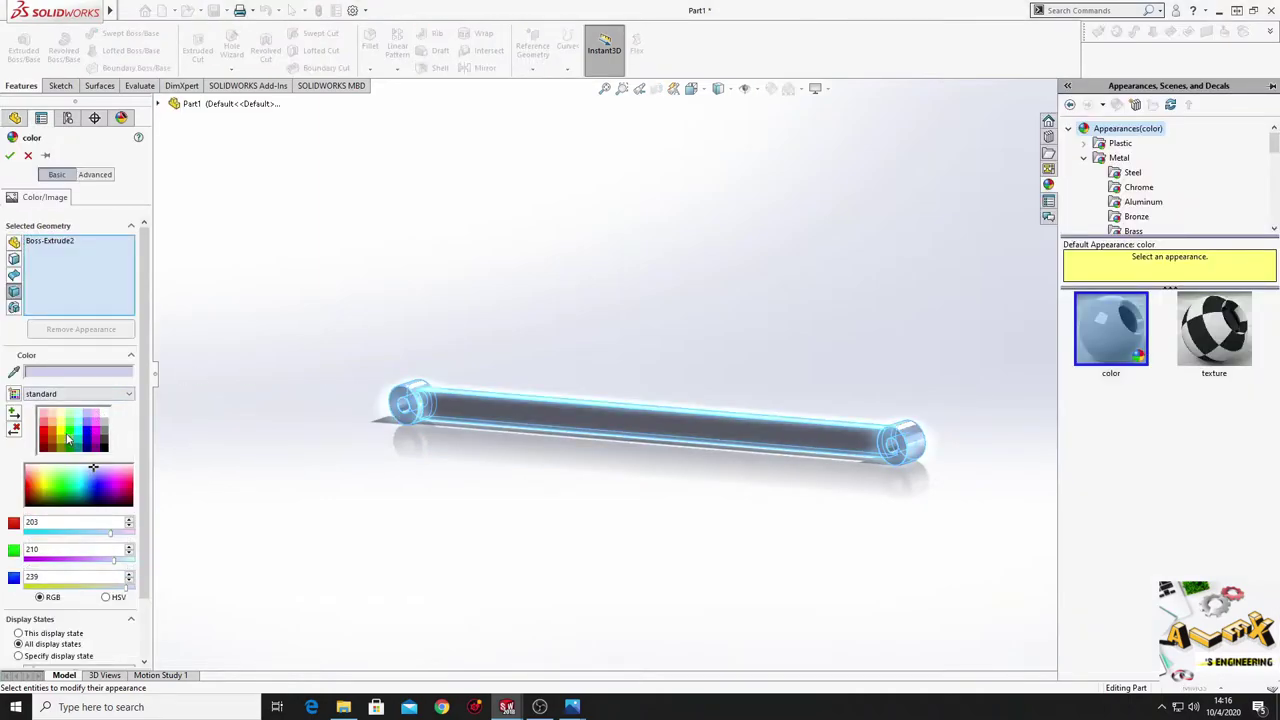
{"action": "left_click", "coordinate": [76, 437]}
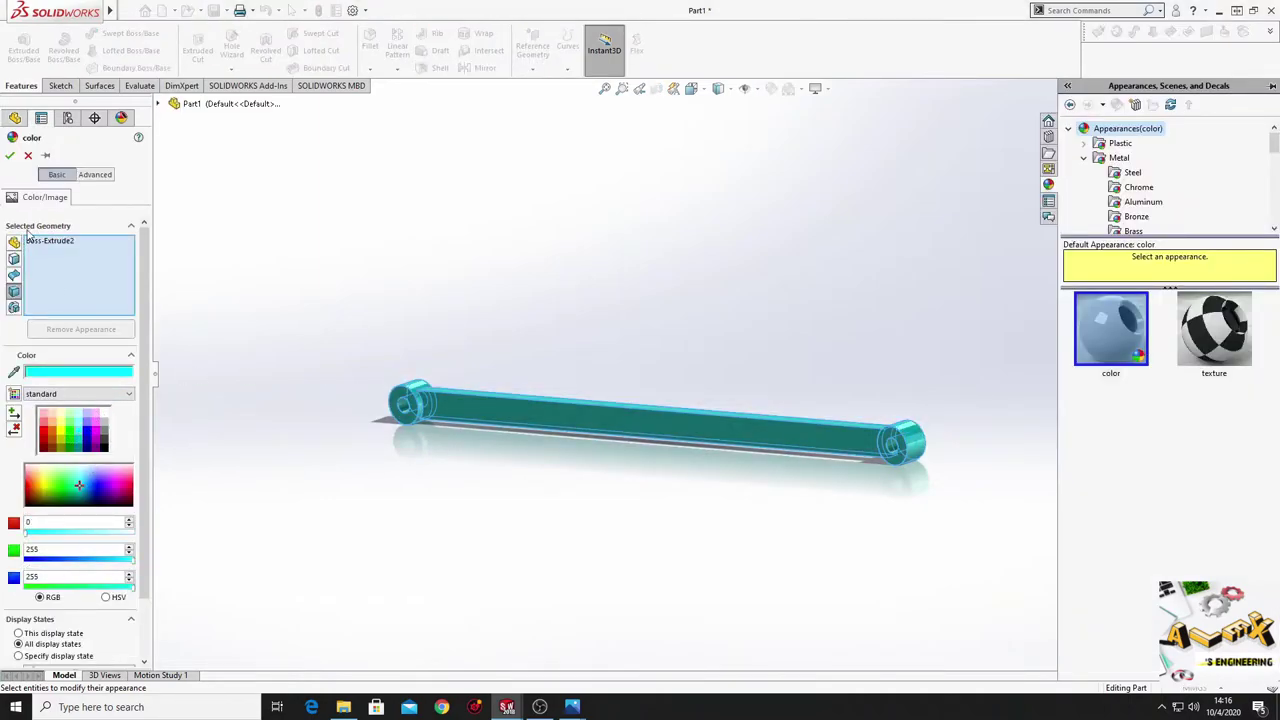
{"action": "left_click", "coordinate": [10, 155]}
{"action": "mouse_move", "coordinate": [506, 528]}
{"action": "middle_mouse_down"}
{"action": "mouse_move", "coordinate": [489, 557]}
{"action": "mouse_move", "coordinate": [510, 569]}
{"action": "mouse_move", "coordinate": [674, 409]}
{"action": "mouse_move", "coordinate": [497, 560]}
{"action": "mouse_move", "coordinate": [577, 509]}
{"action": "mouse_move", "coordinate": [531, 503]}
{"action": "mouse_move", "coordinate": [500, 520]}
{"action": "mouse_move", "coordinate": [523, 489]}
{"action": "middle_mouse_up"}
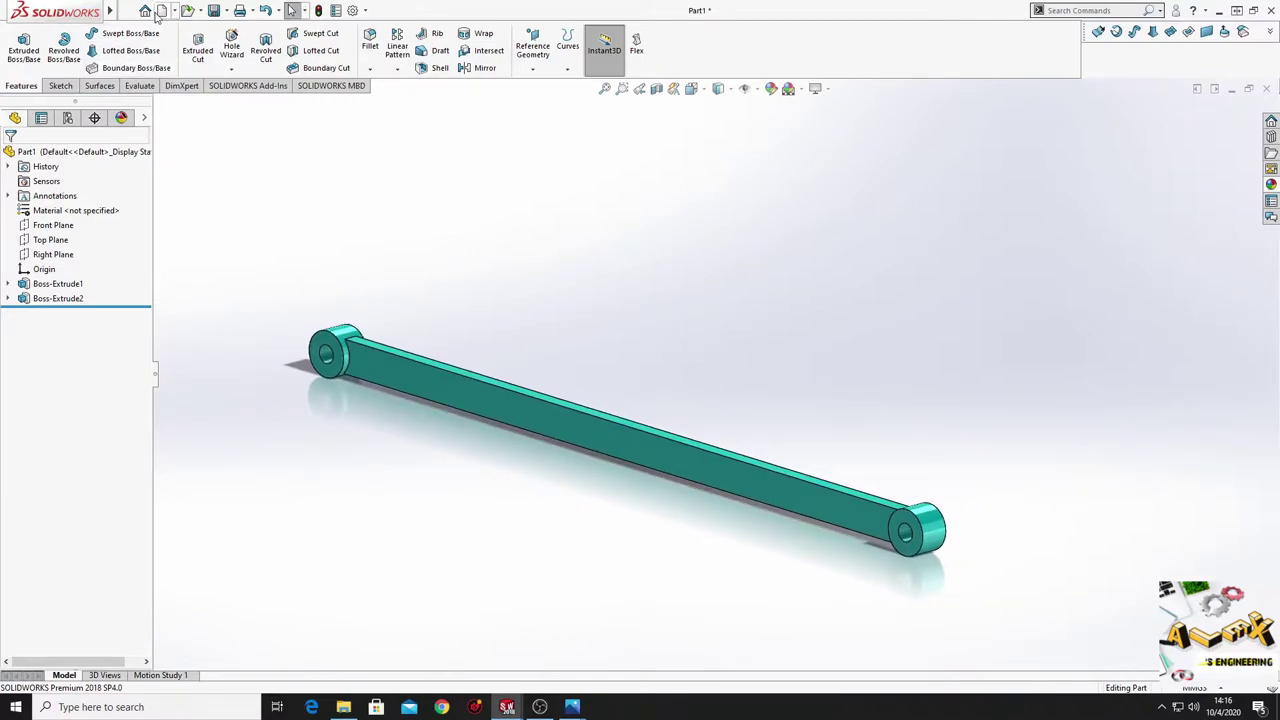
Step: Create a new blank part document
{"action": "left_click", "coordinate": [162, 11]}
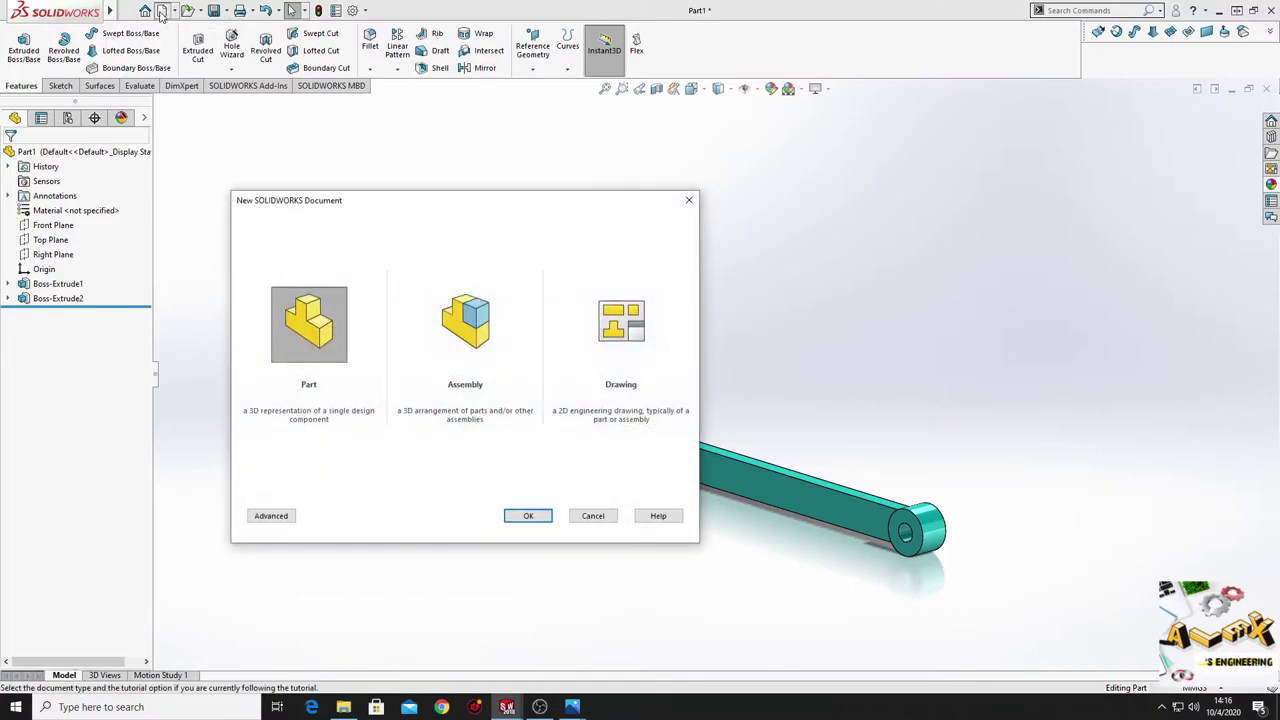
{"action": "left_click", "coordinate": [312, 333]}
{"action": "left_click", "coordinate": [530, 516]}
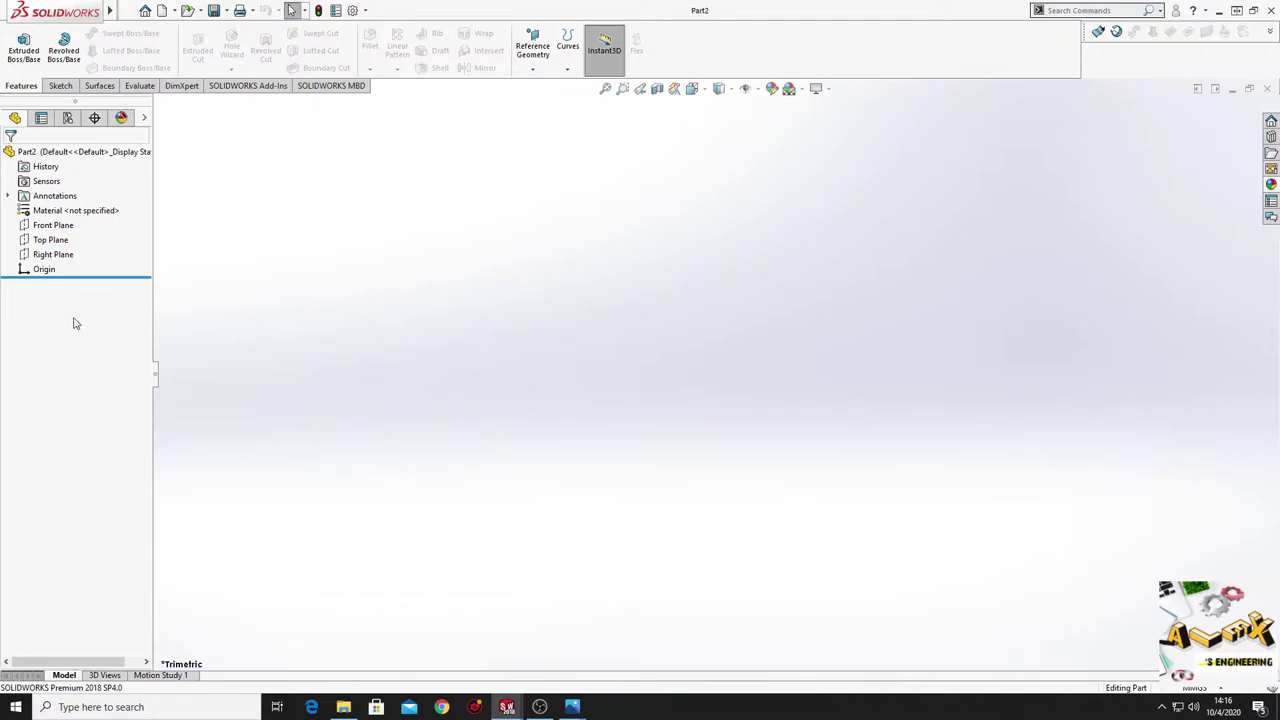
Step: Start an empty sketch on Part2's Front Plane
{"action": "left_click", "coordinate": [55, 226]}
{"action": "left_click", "coordinate": [128, 210]}
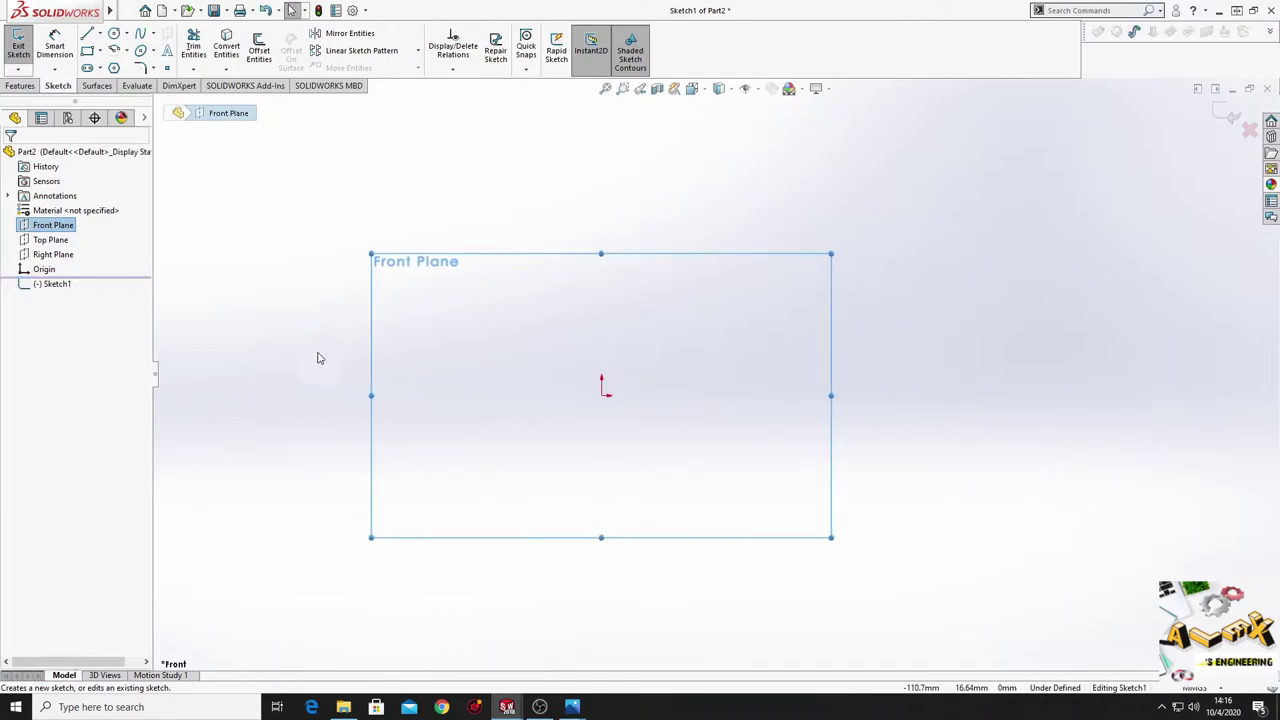
{"action": "left_click", "coordinate": [478, 375]}
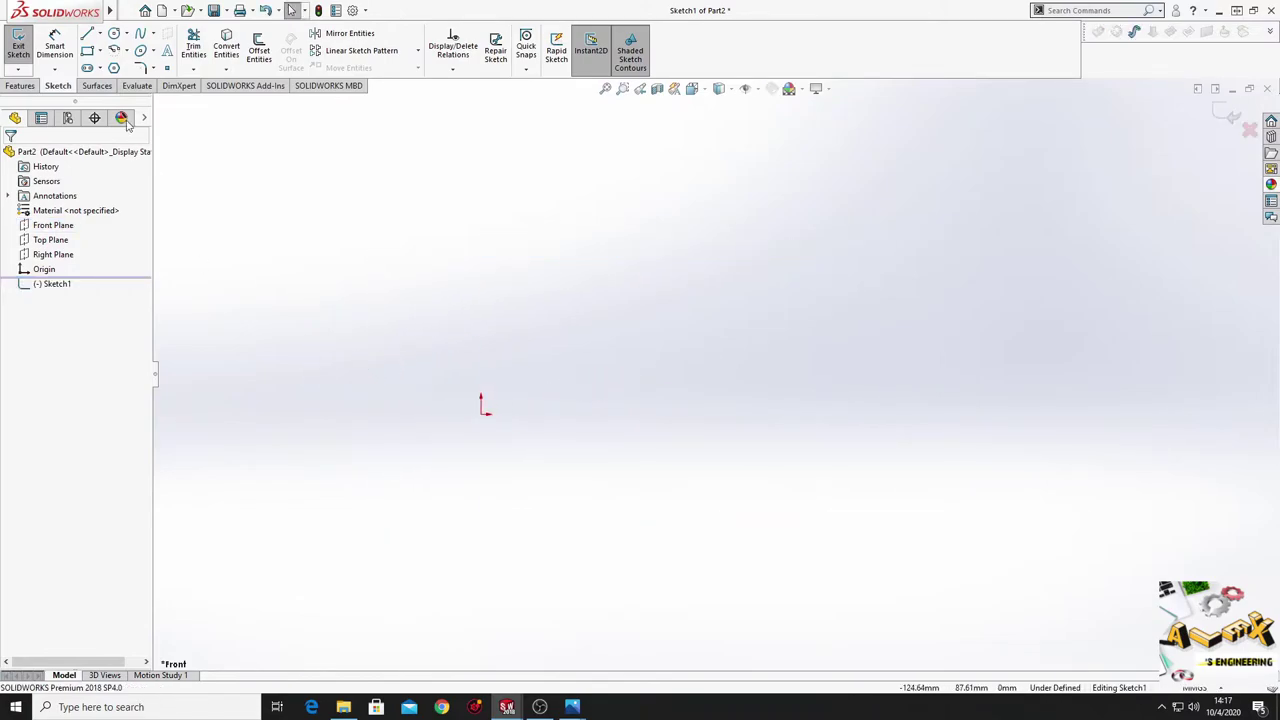
Step: Draw the profile's bottom edge, short right side and horizontal step with lines
{"action": "left_click", "coordinate": [89, 36]}
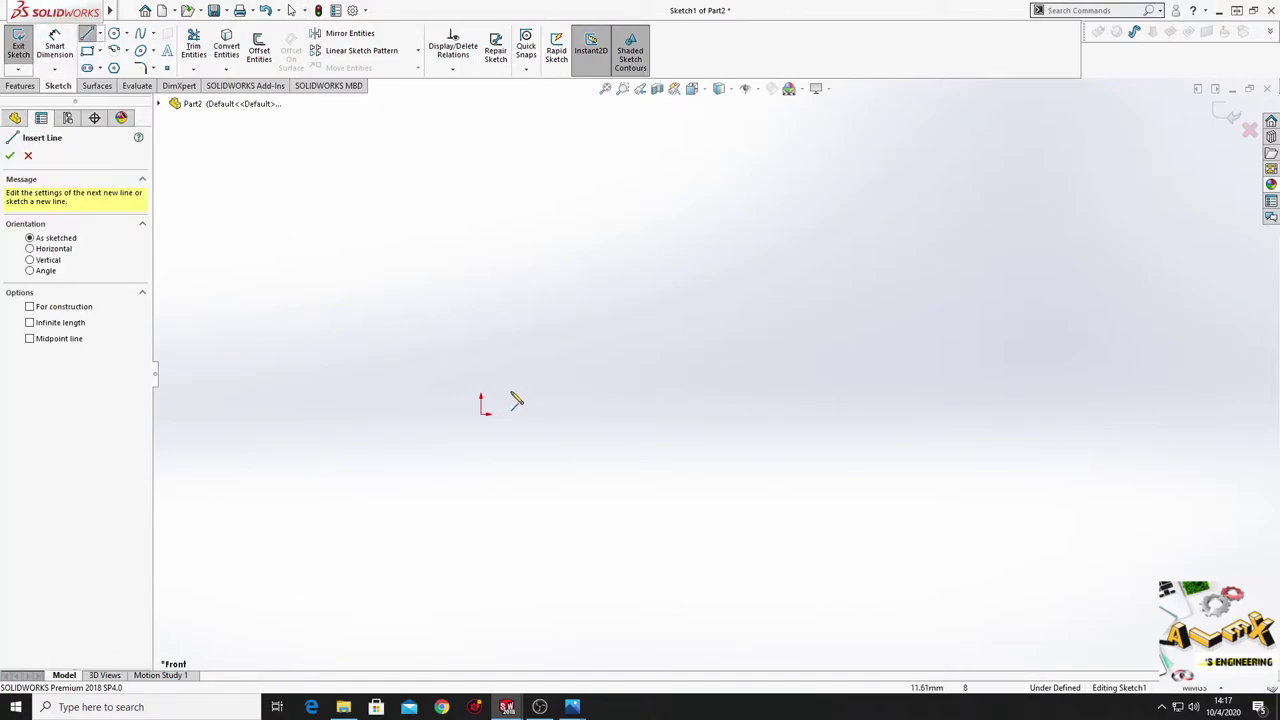
{"action": "left_click", "coordinate": [481, 349]}
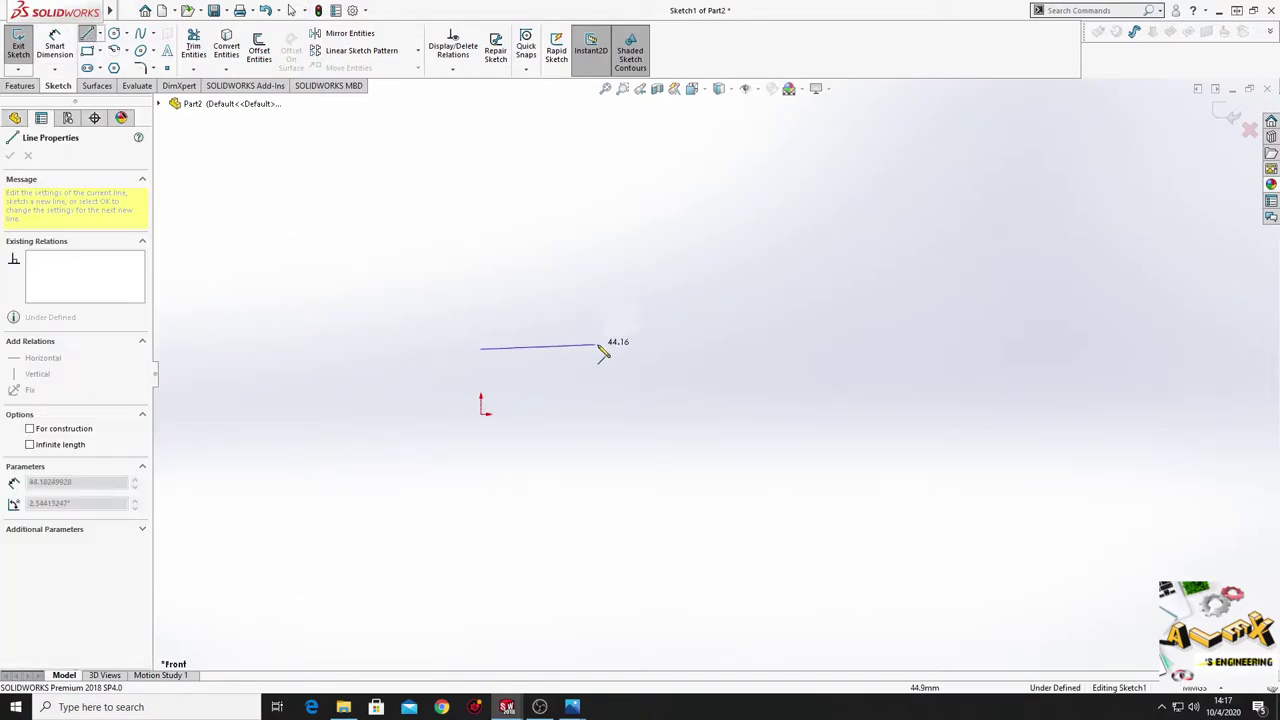
{"action": "left_click", "coordinate": [618, 349]}
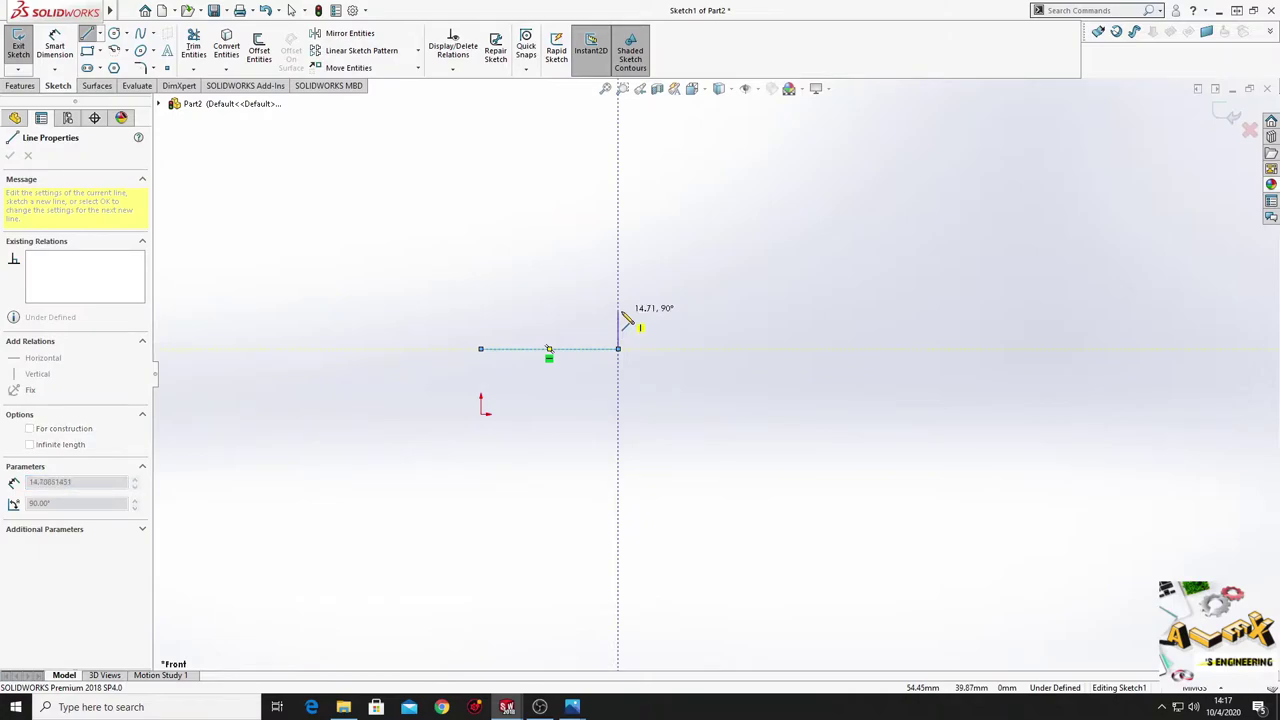
{"action": "left_click", "coordinate": [618, 312]}
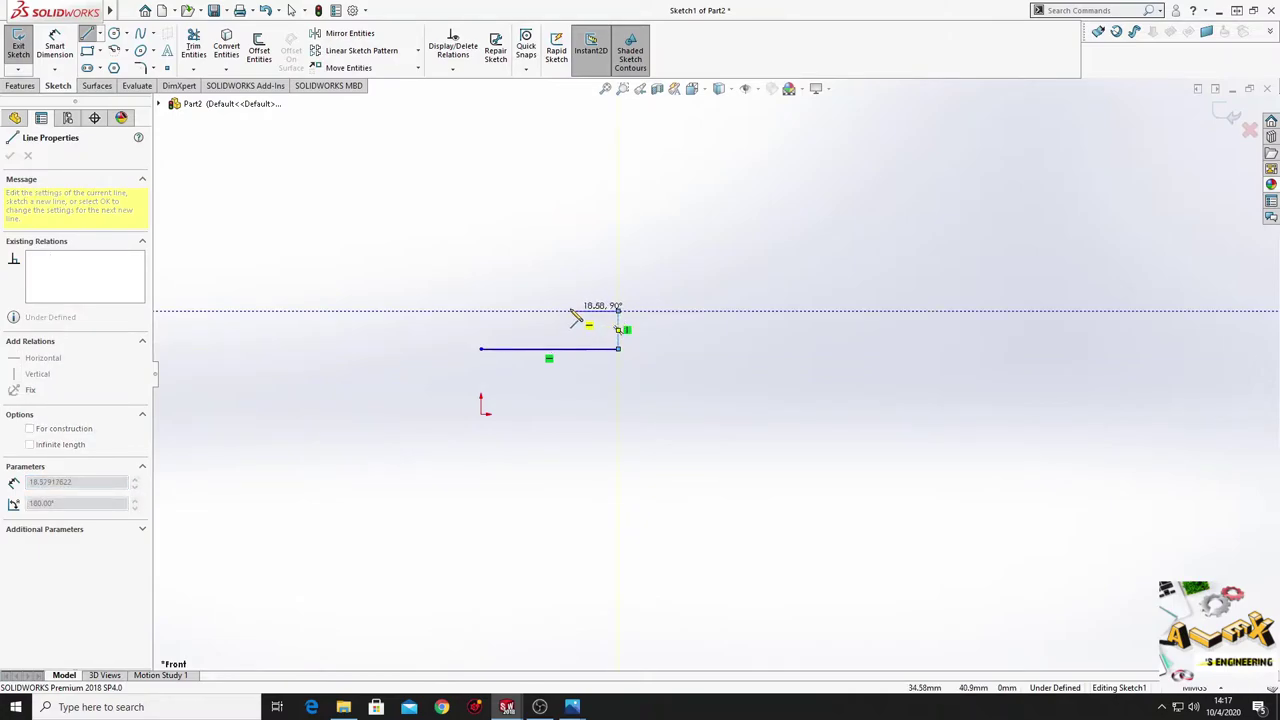
{"action": "left_click", "coordinate": [570, 311]}
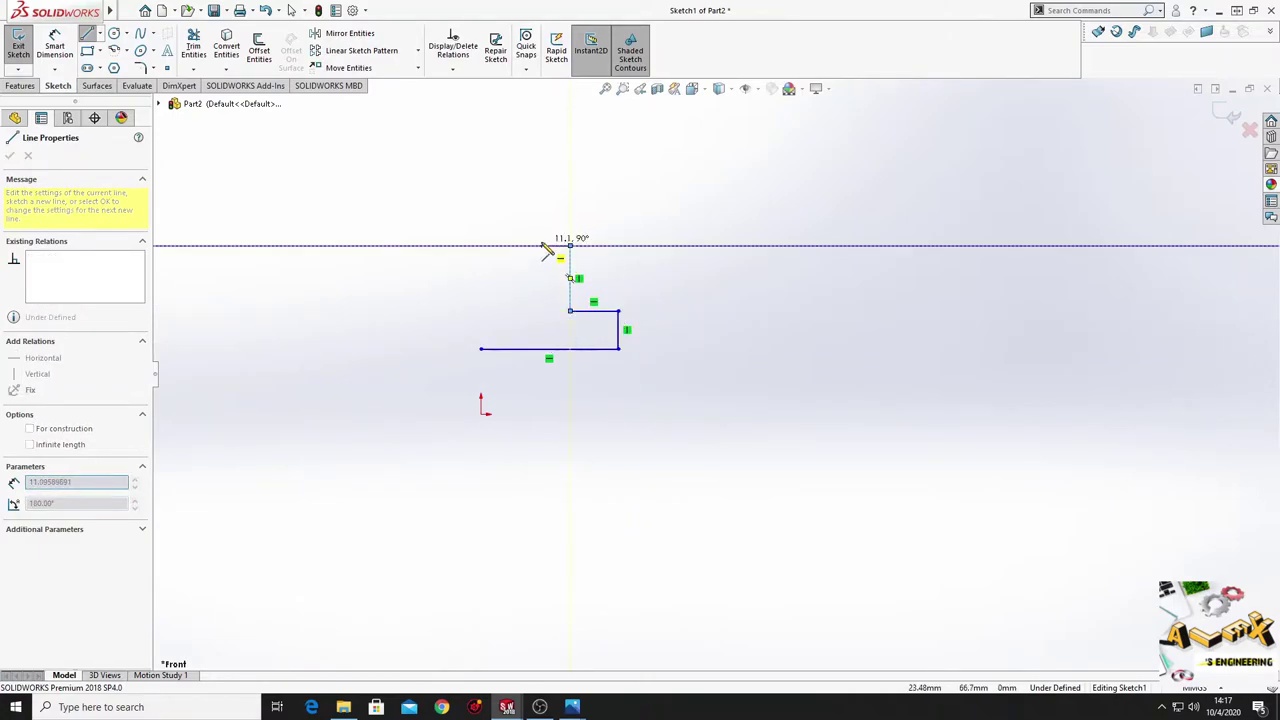
Step: Draw the tall edge, V-groove slopes and floor, top-left flat, and close the outline
{"action": "left_click", "coordinate": [570, 245]}
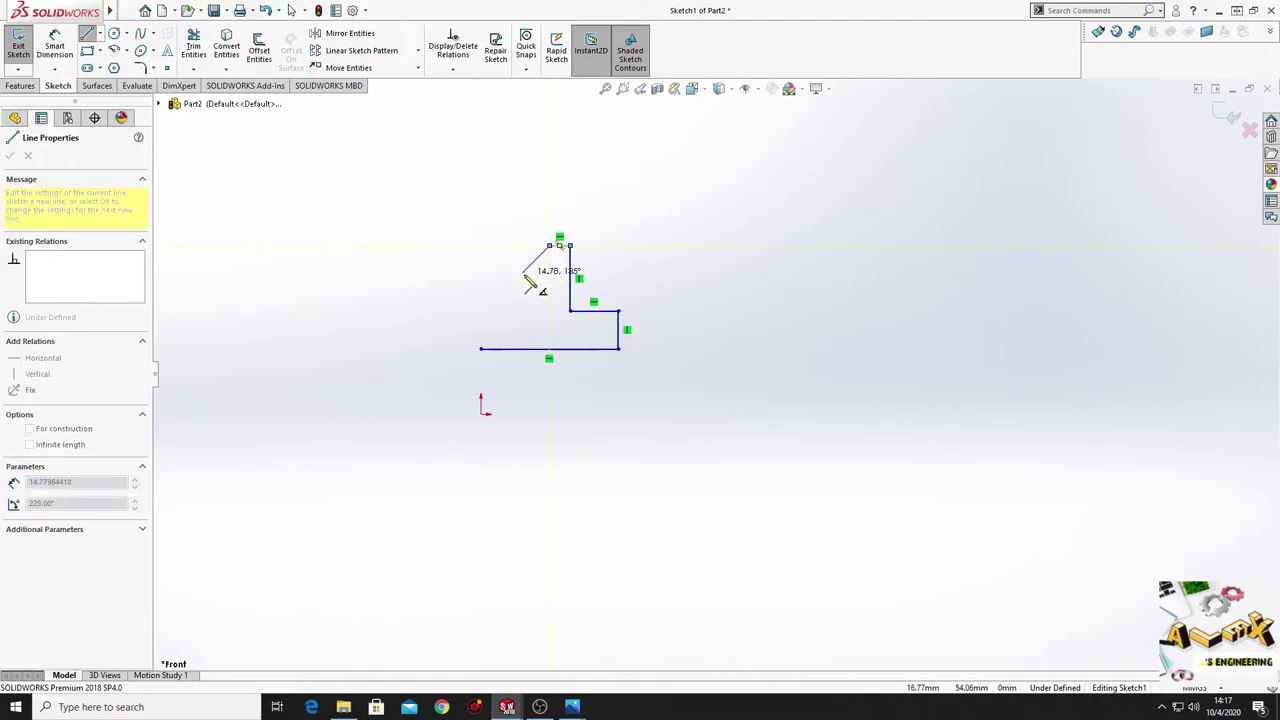
{"action": "left_click", "coordinate": [532, 279]}
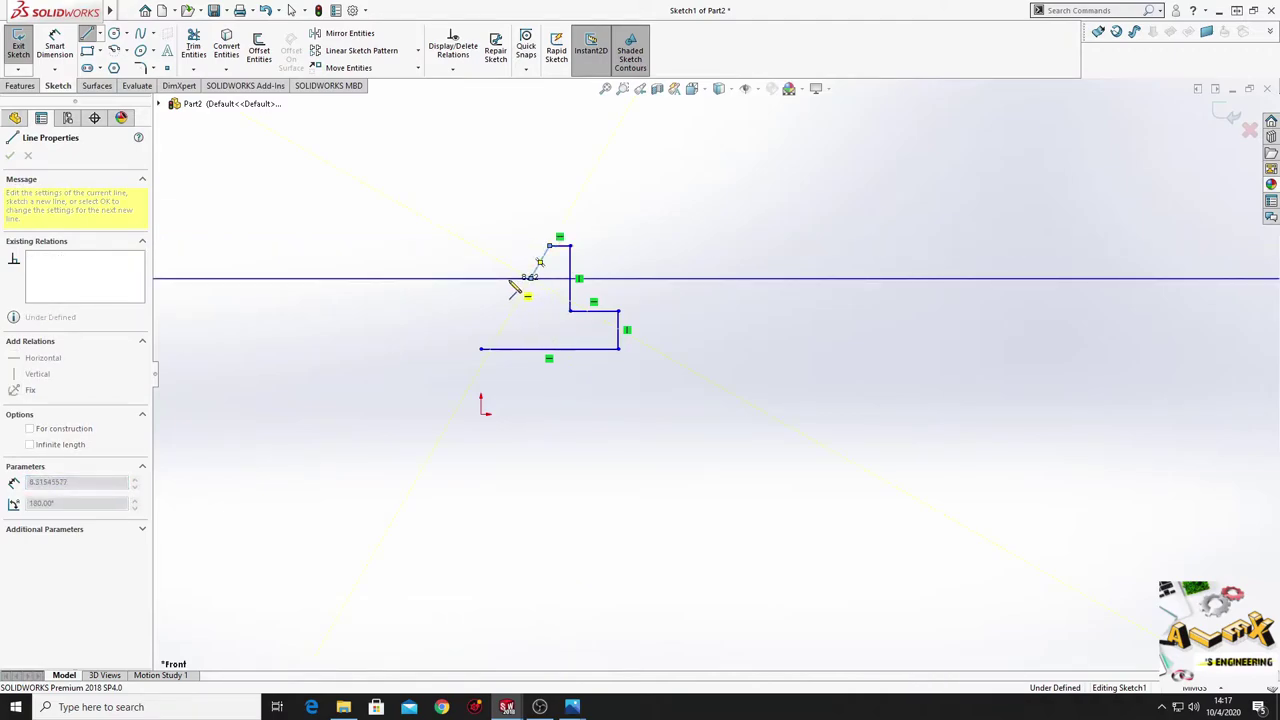
{"action": "left_click", "coordinate": [508, 278]}
{"action": "left_click", "coordinate": [490, 246]}
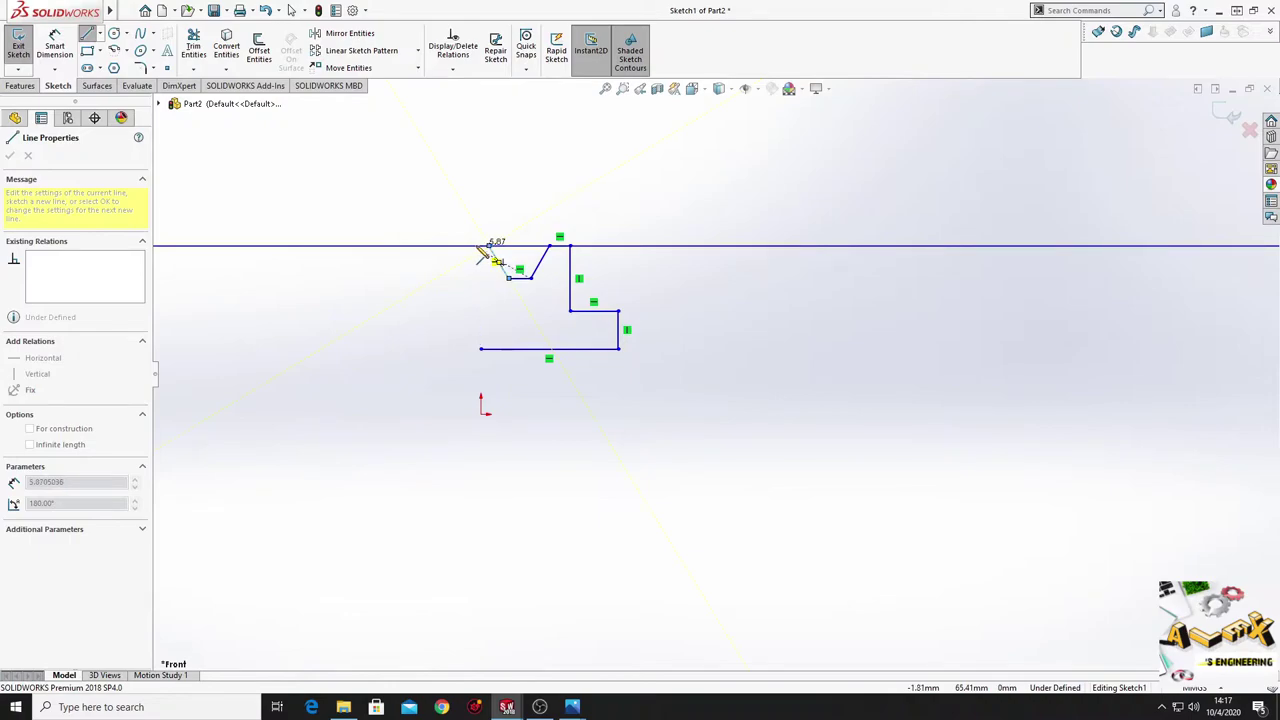
{"action": "left_click", "coordinate": [483, 246]}
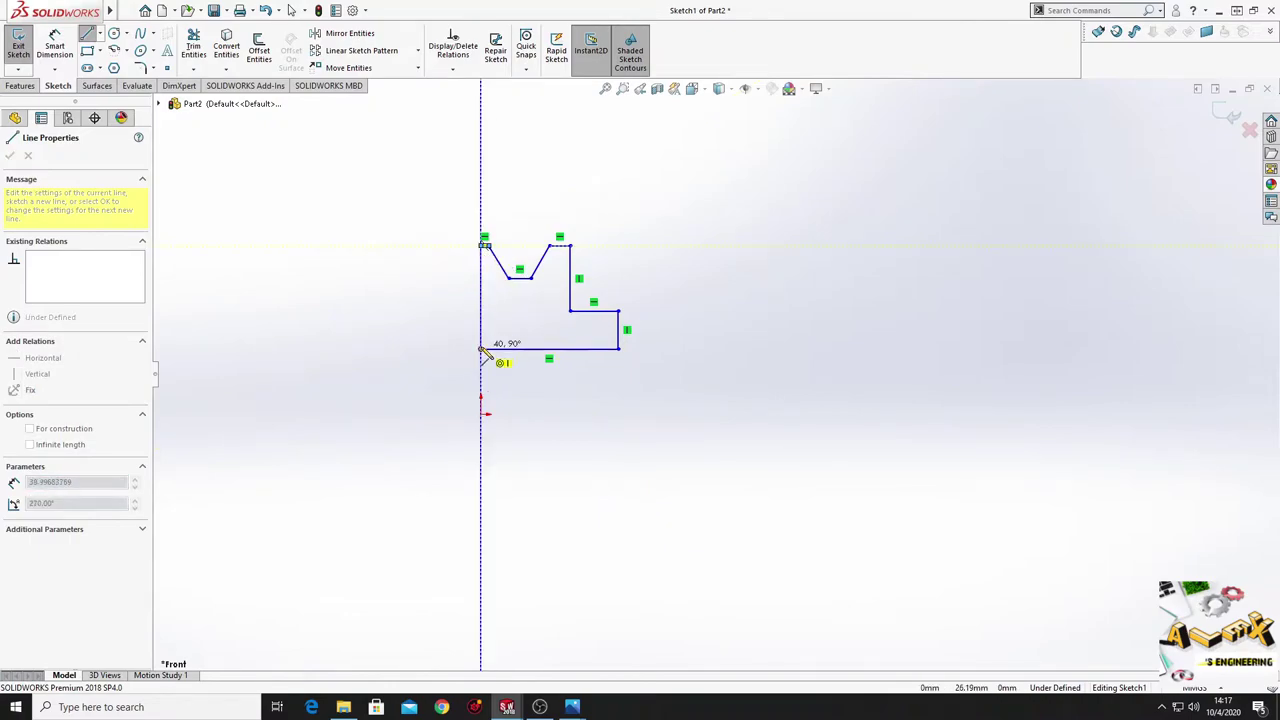
{"action": "left_click", "coordinate": [482, 349]}
{"action": "right_click", "coordinate": [409, 291]}
{"action": "left_click", "coordinate": [432, 294]}
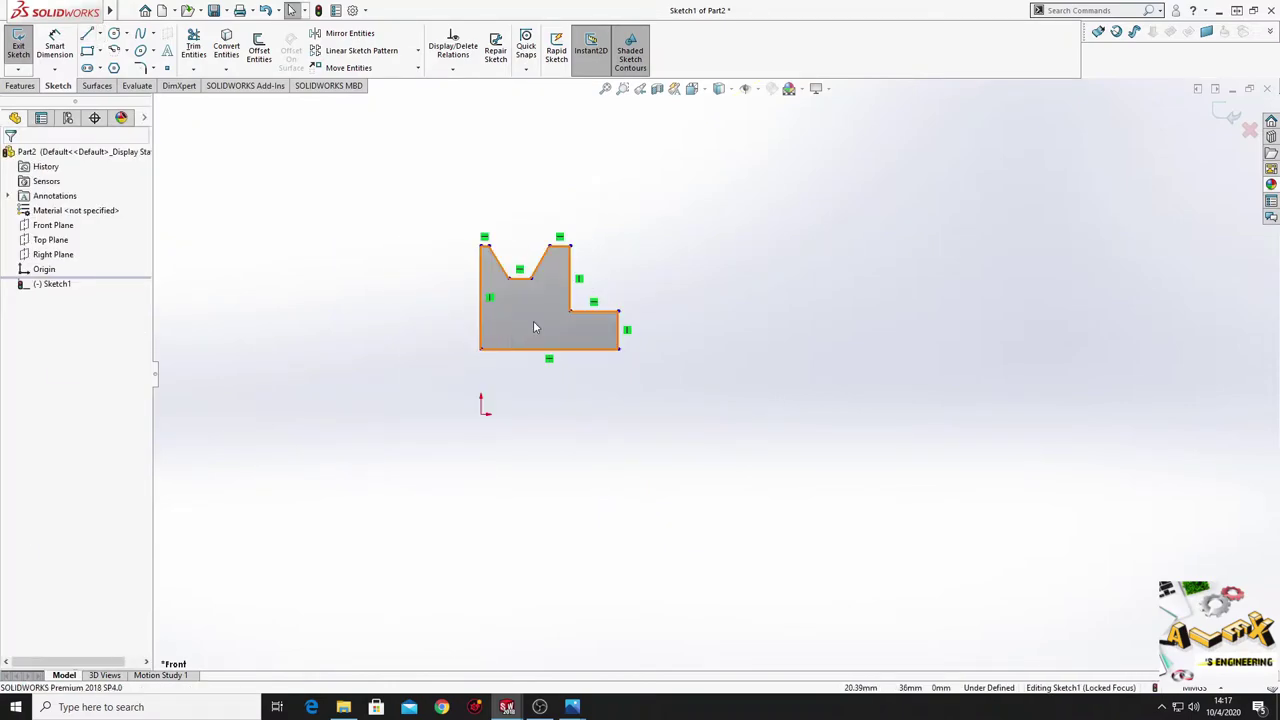
{"action": "scroll", "coordinate": [488, 351], "scroll_direction": "down", "scroll_amount": 3}
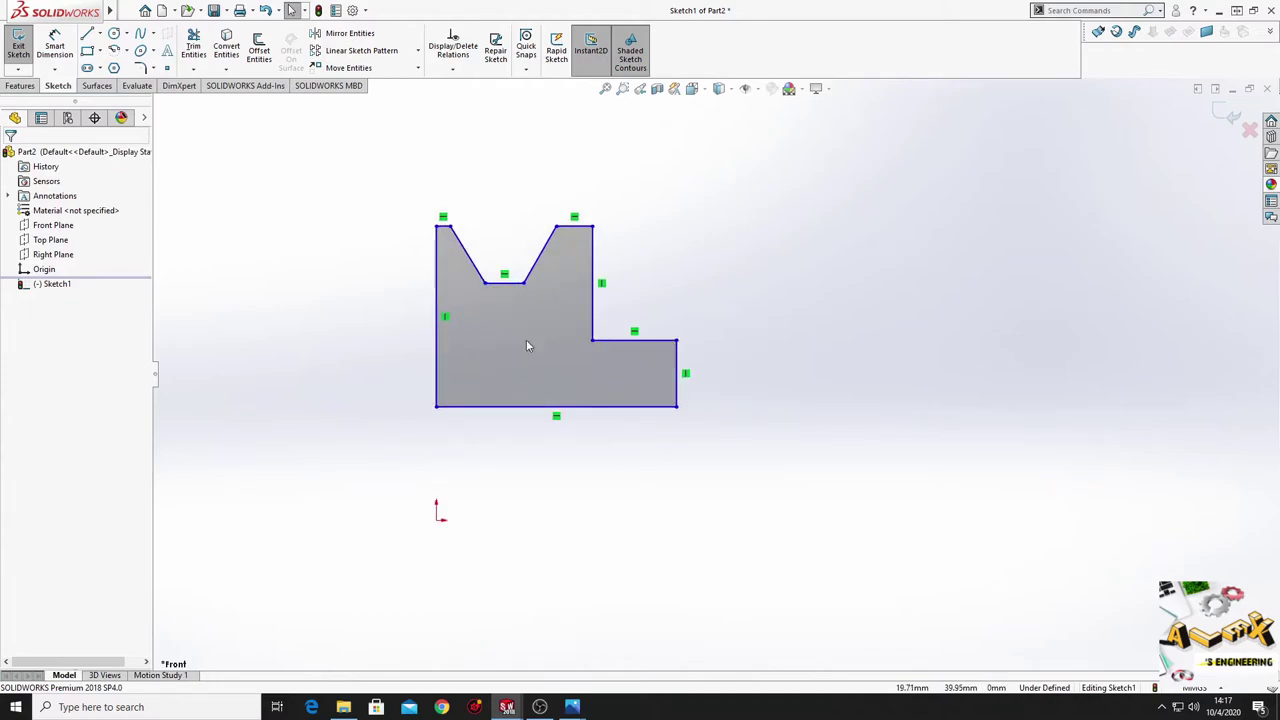
Step: Dimension the bottom edge 12.50 and the step 22.50 above the origin
{"action": "left_click", "coordinate": [54, 50]}
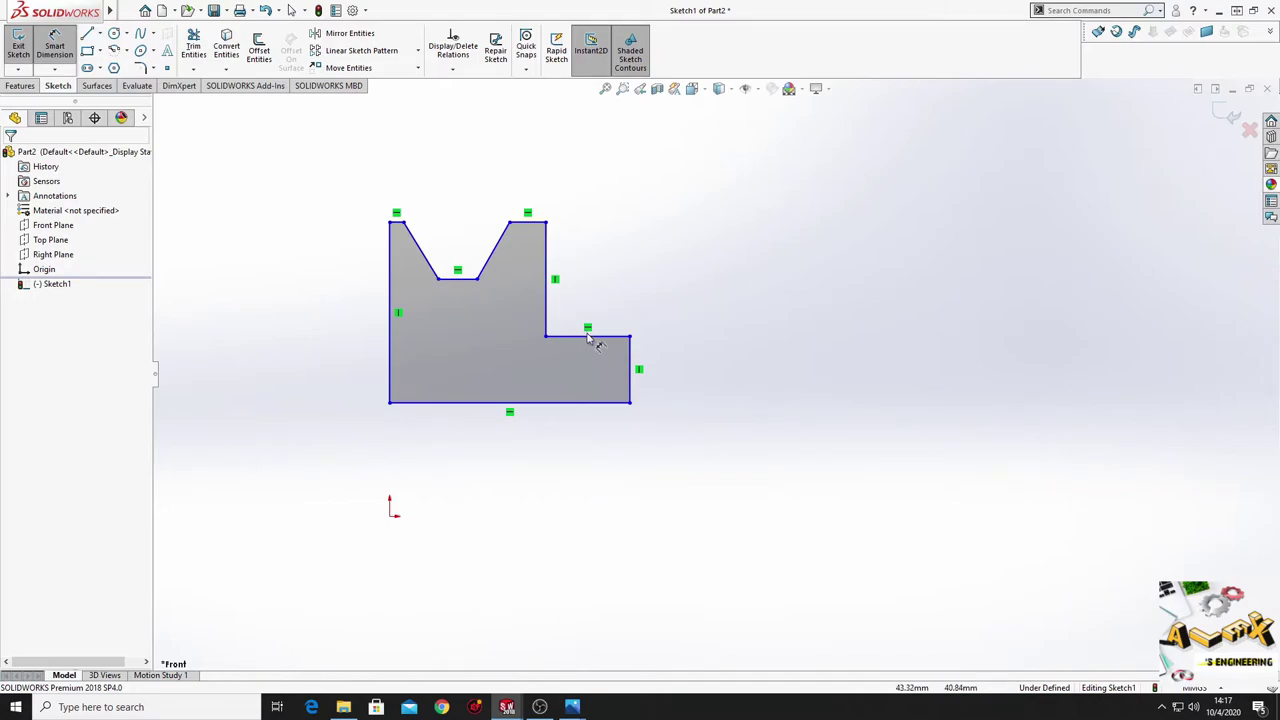
{"action": "left_click", "coordinate": [587, 410]}
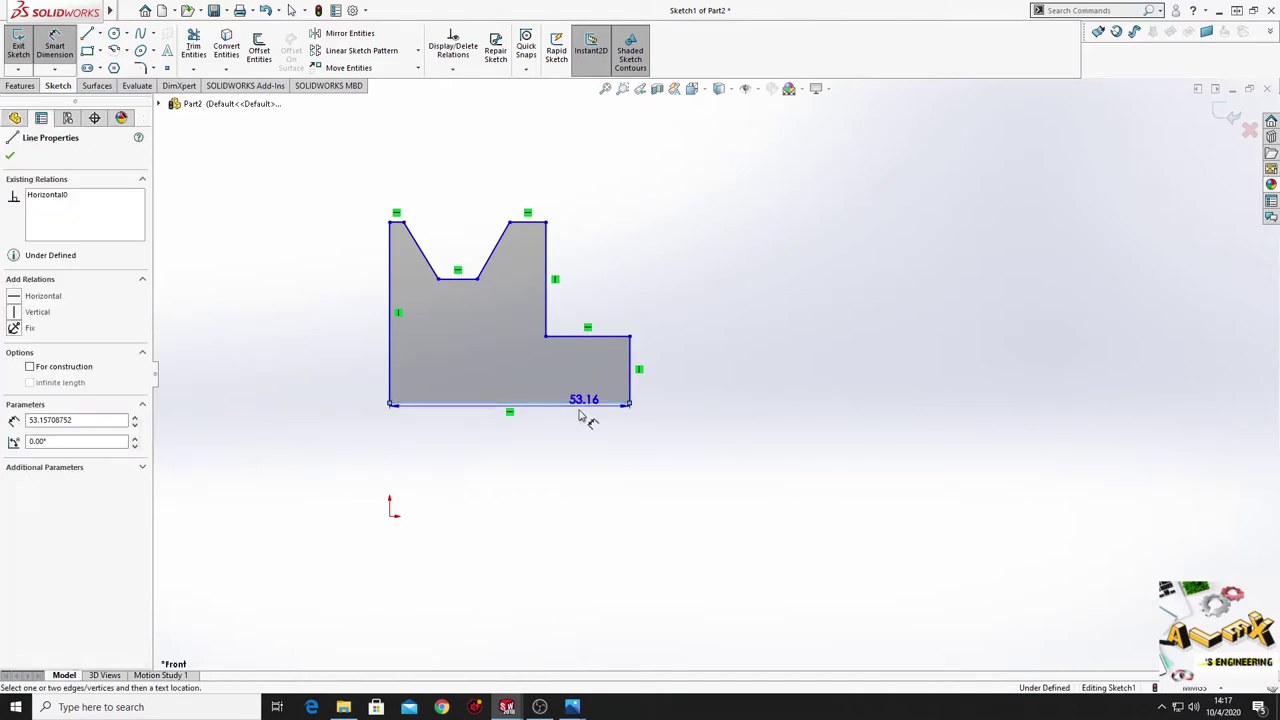
{"action": "left_click", "coordinate": [390, 515]}
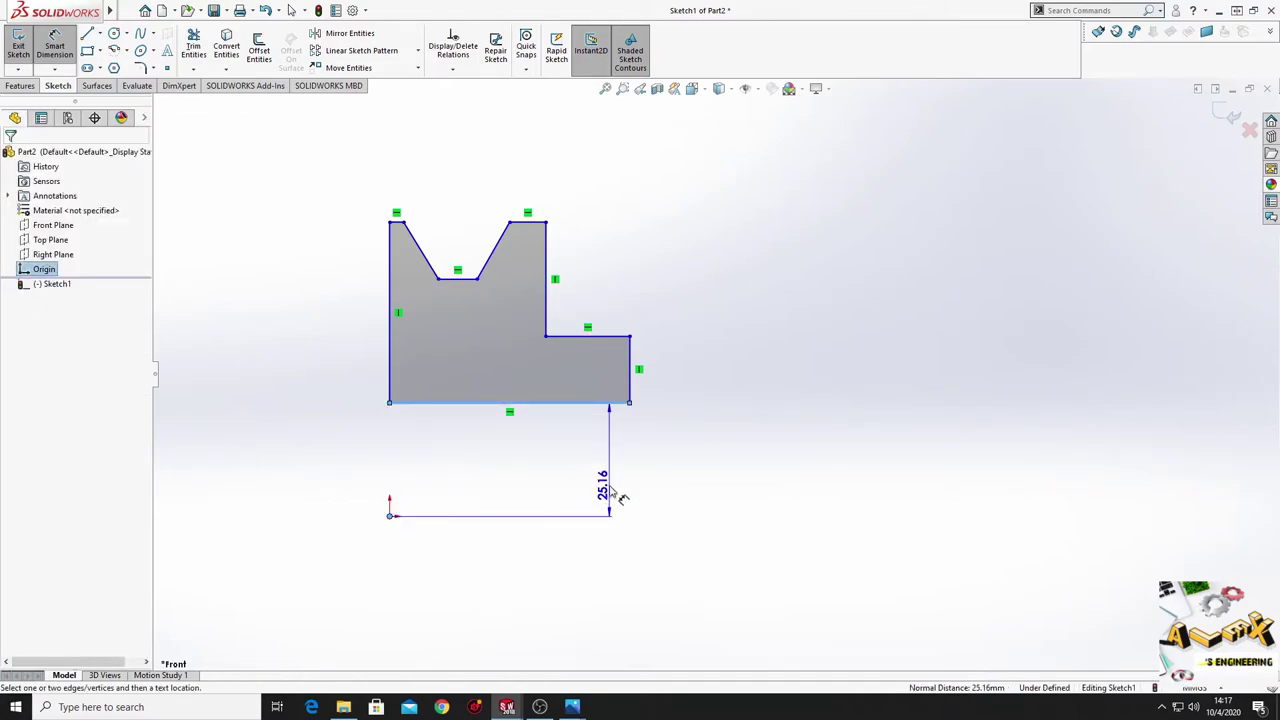
{"action": "left_click", "coordinate": [614, 490]}
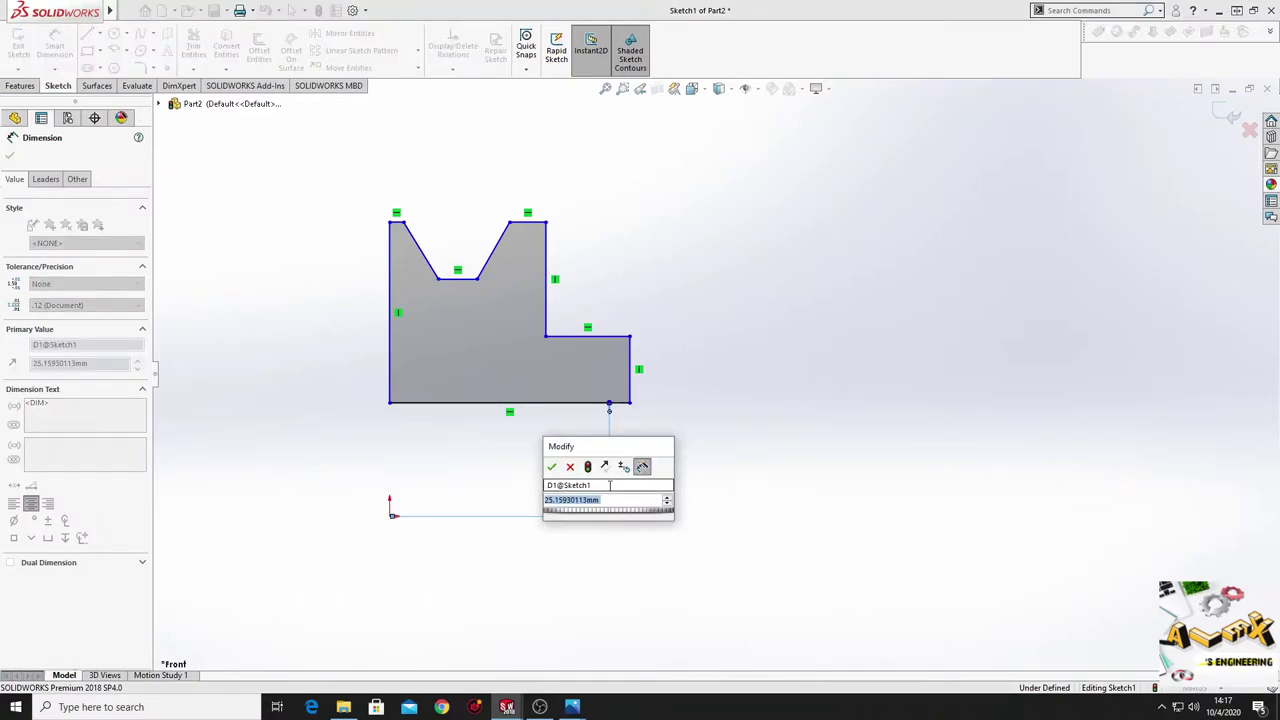
{"action": "type", "text": "12.5"}
{"action": "key", "text": "Return"}
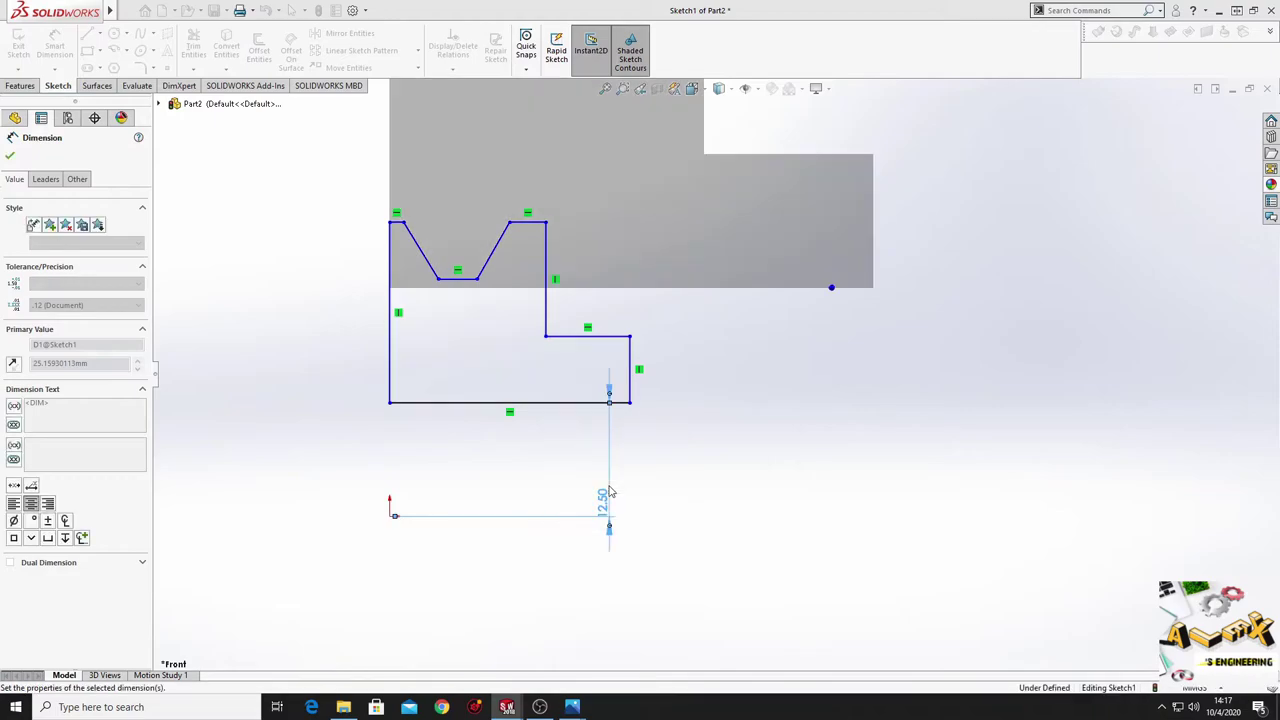
{"action": "left_click", "coordinate": [591, 340]}
{"action": "left_click", "coordinate": [390, 515]}
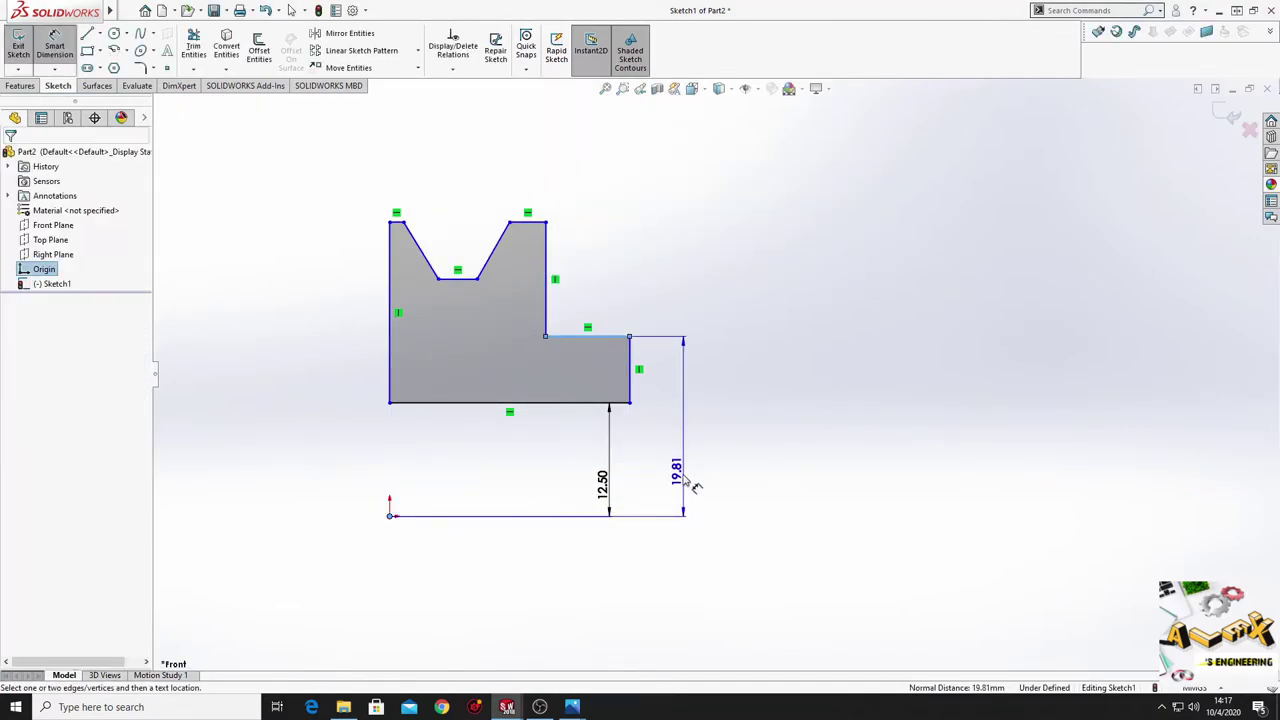
{"action": "left_click", "coordinate": [692, 474]}
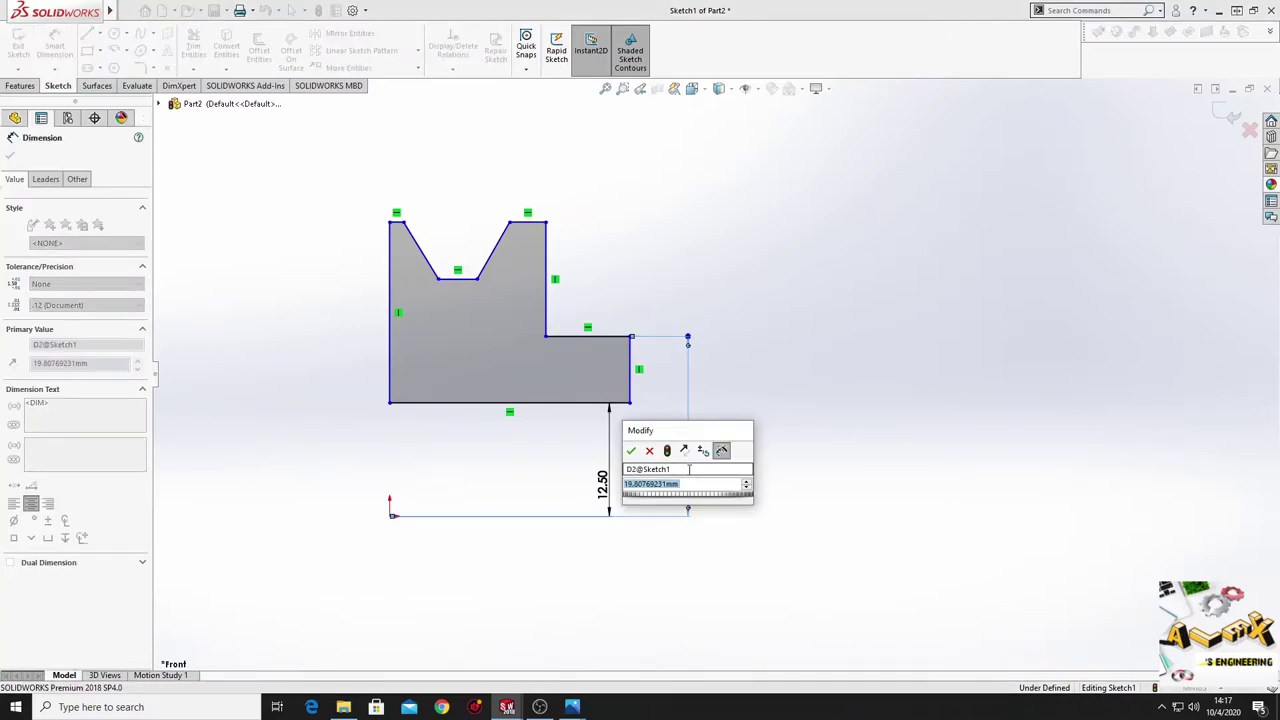
{"action": "key", "text": "Return"}
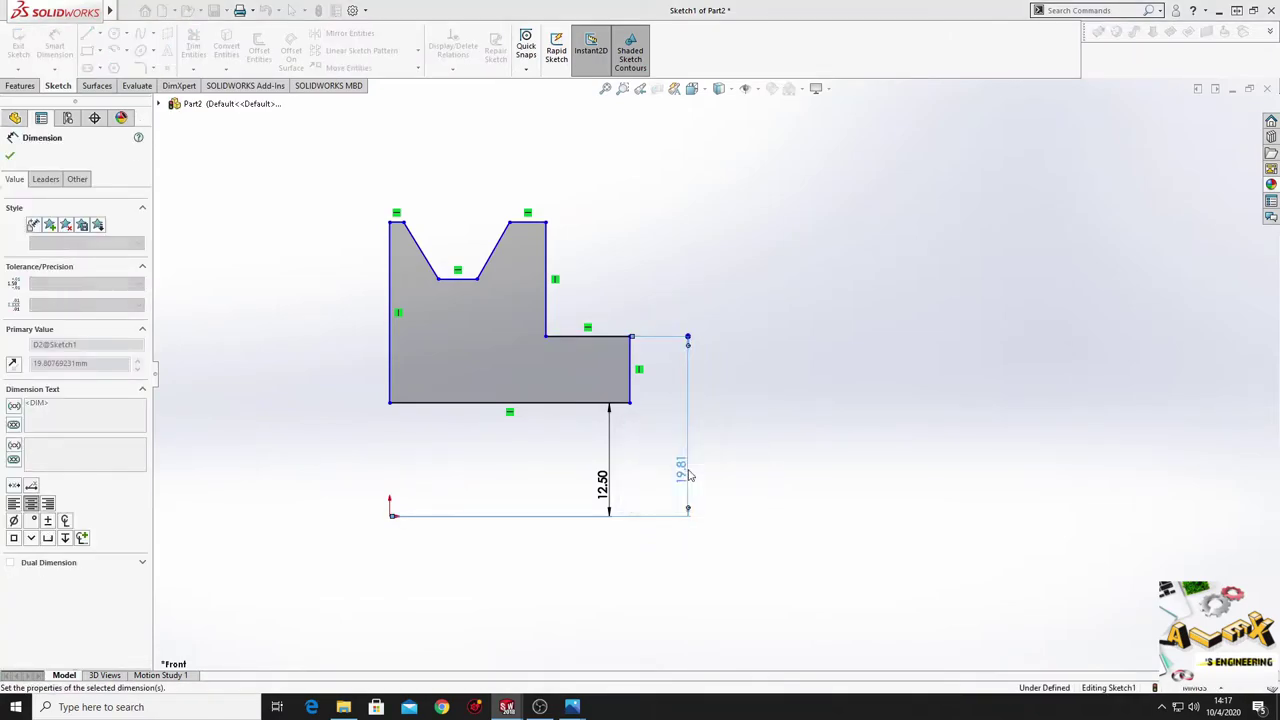
Step: Set the profile's overall width between the vertical edges to 40.00
{"action": "left_click", "coordinate": [390, 387]}
{"action": "left_click", "coordinate": [630, 368]}
{"action": "left_click", "coordinate": [497, 468]}
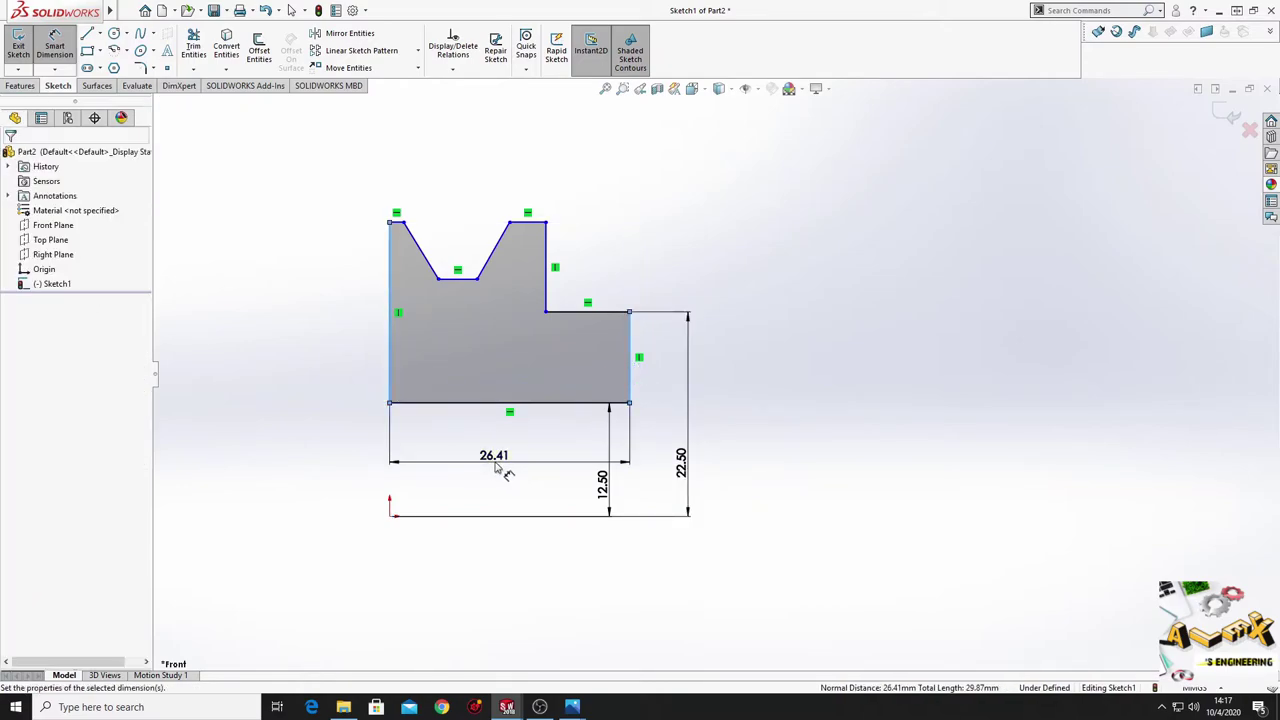
{"action": "left_click", "coordinate": [497, 468]}
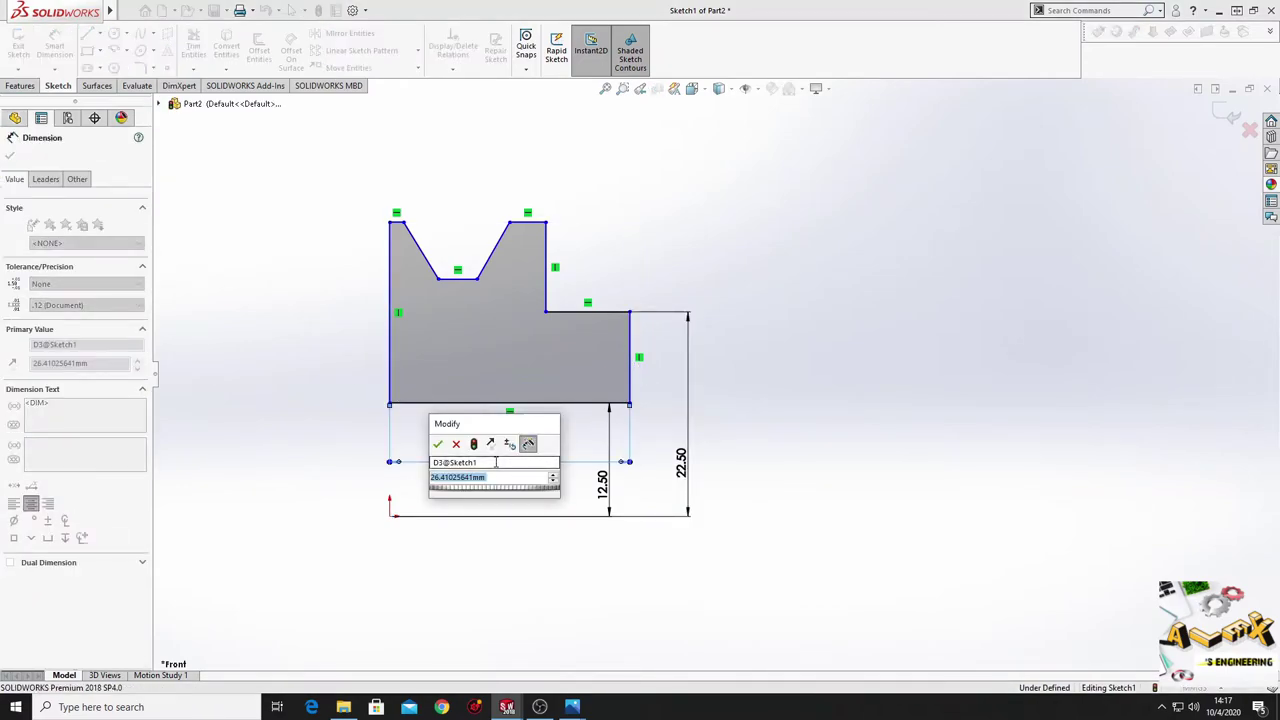
{"action": "type", "text": "40"}
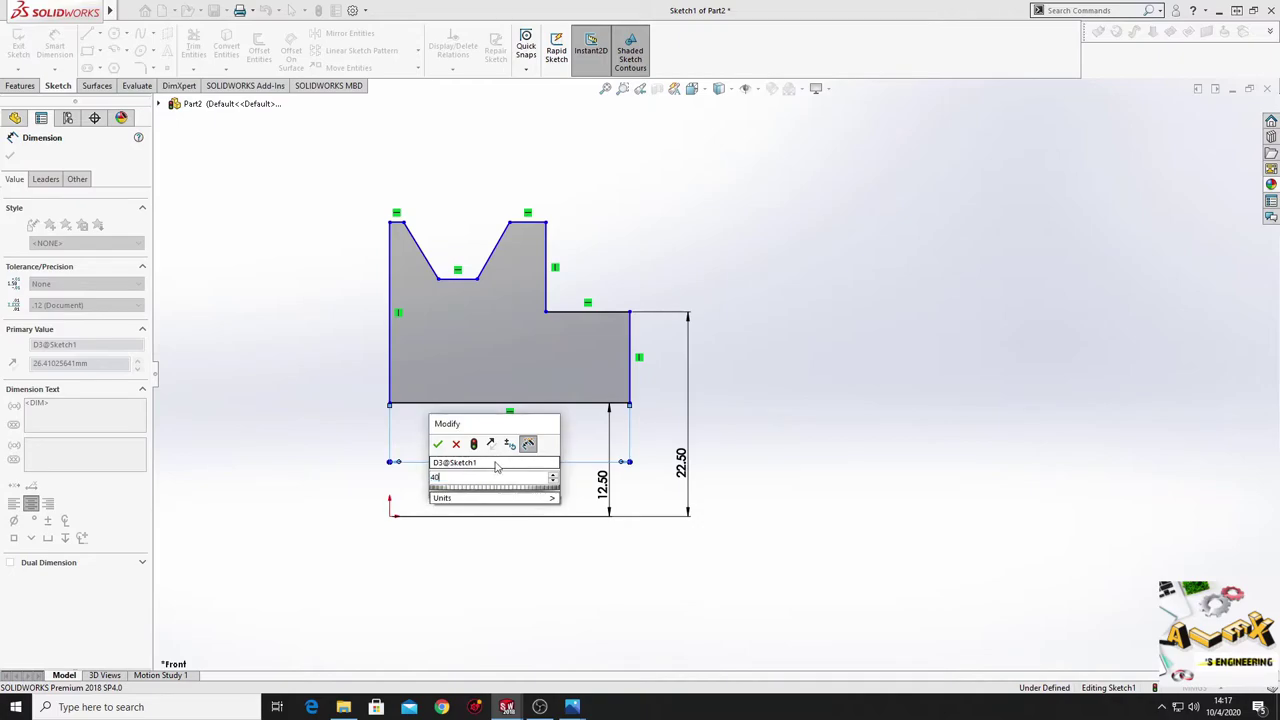
{"action": "key", "text": "Return"}
Step: Dimension the short top-left flat edge as 5.00
{"action": "middle_click_drag", "start_coordinate": [532, 382], "coordinate": [536, 443], "text": "ctrl"}
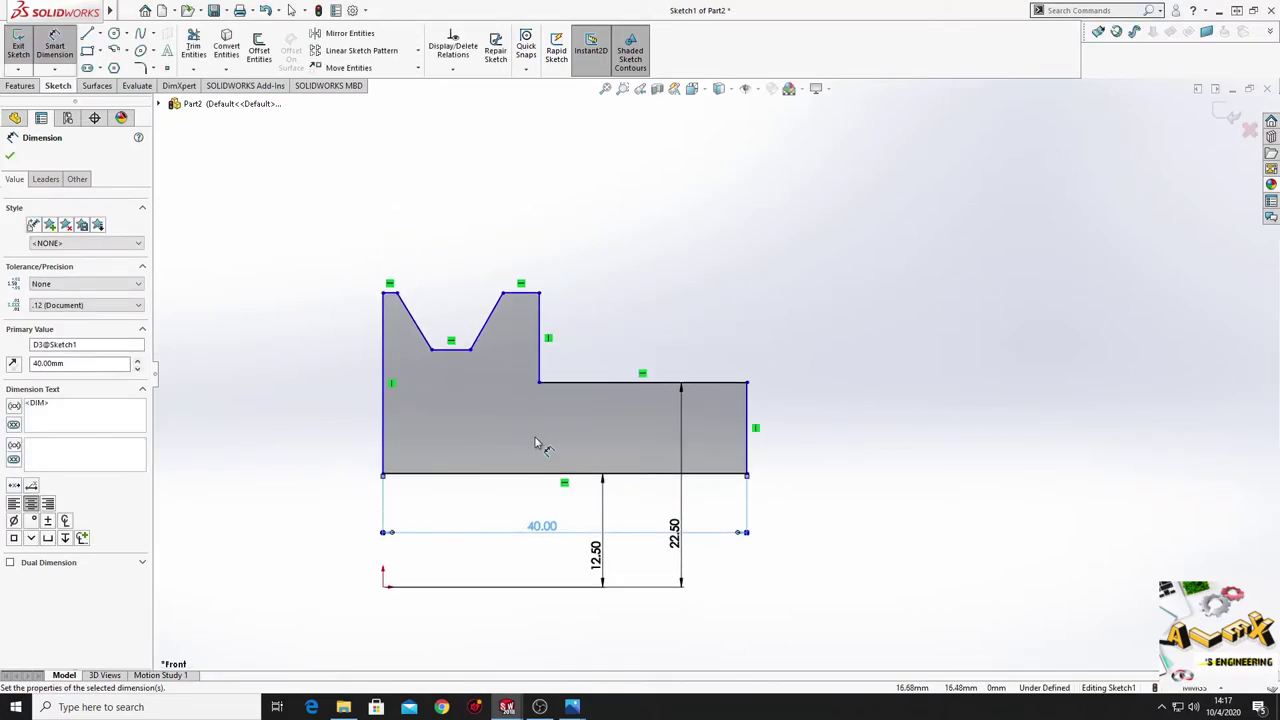
{"action": "left_click", "coordinate": [393, 296]}
{"action": "left_click", "coordinate": [352, 252]}
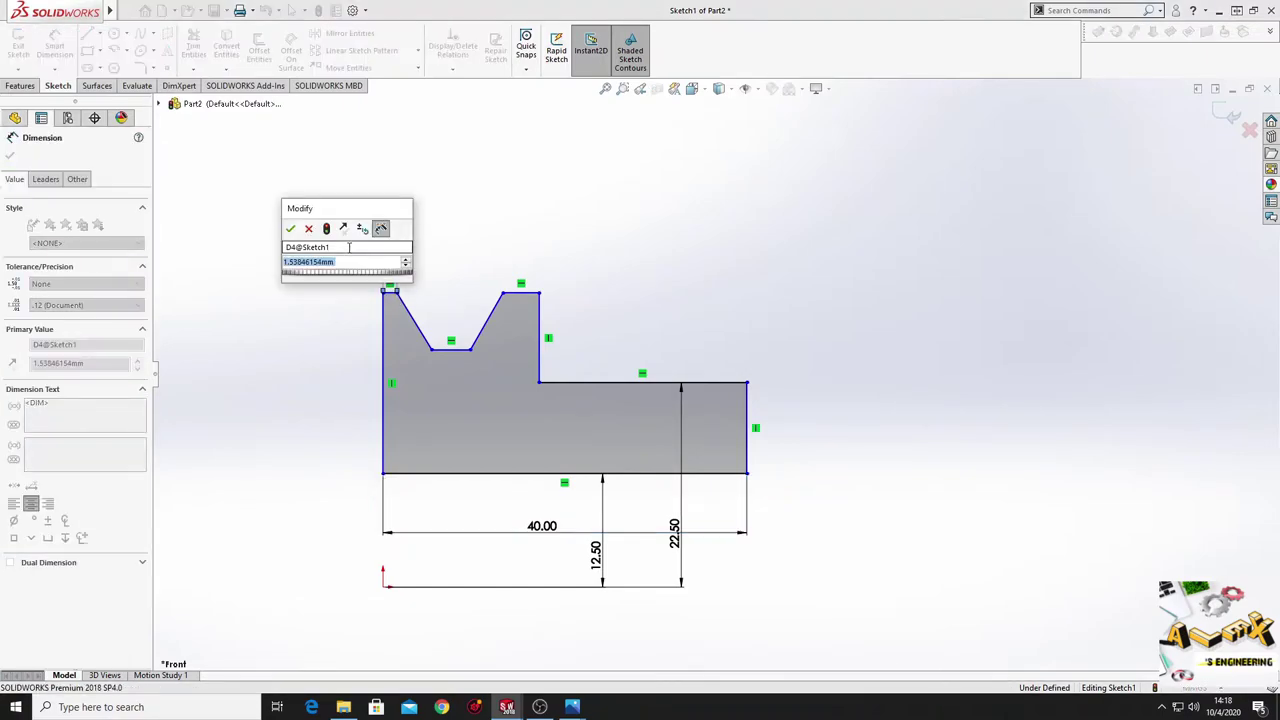
{"action": "type", "text": "5"}
{"action": "key", "text": "Return"}
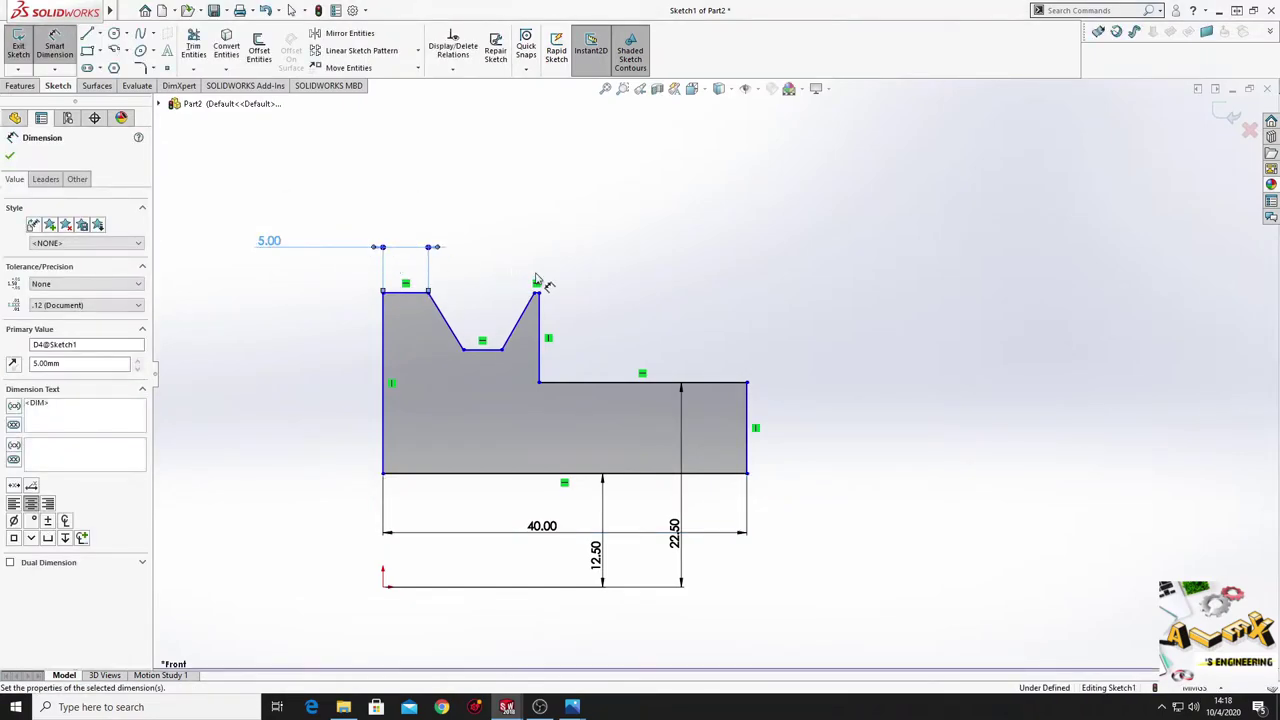
Step: Dimension the narrow top flat right of the groove as 5.00
{"action": "scroll", "coordinate": [549, 299], "scroll_direction": "down", "scroll_amount": 3}
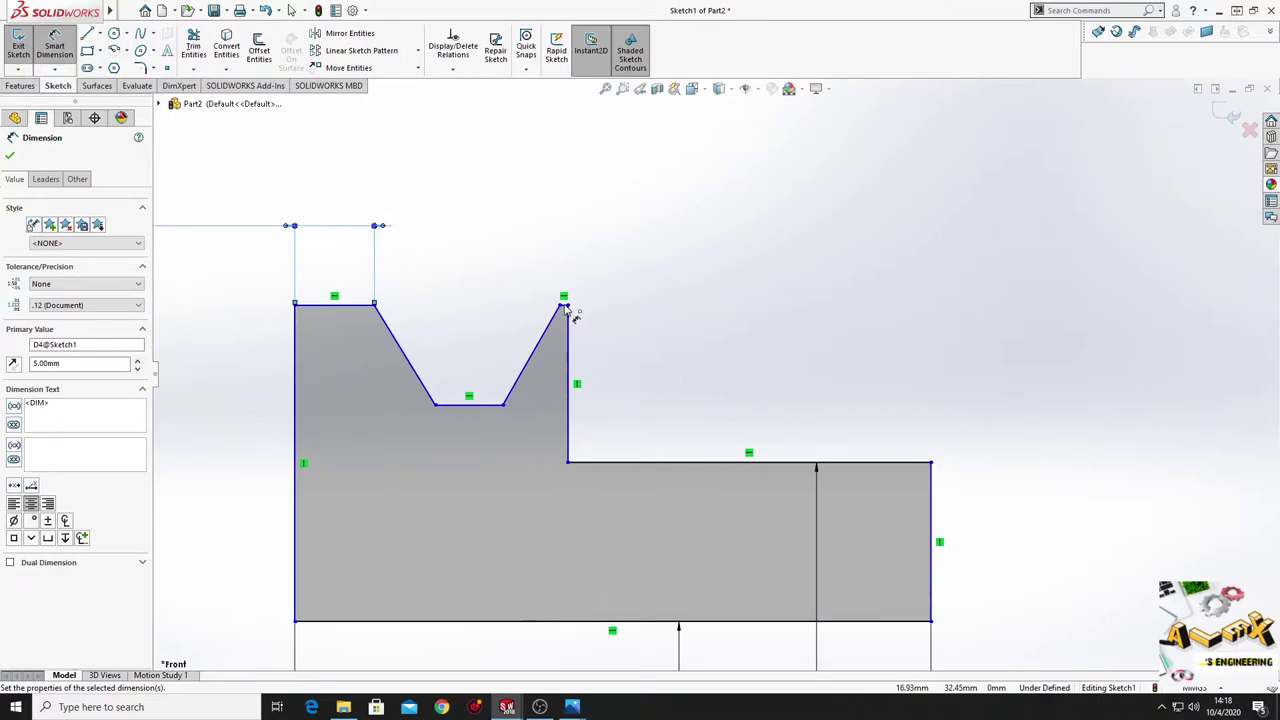
{"action": "scroll", "coordinate": [566, 310], "scroll_direction": "down", "scroll_amount": 2}
{"action": "scroll", "coordinate": [632, 347], "scroll_direction": "down", "scroll_amount": 3}
{"action": "left_click", "coordinate": [636, 345]}
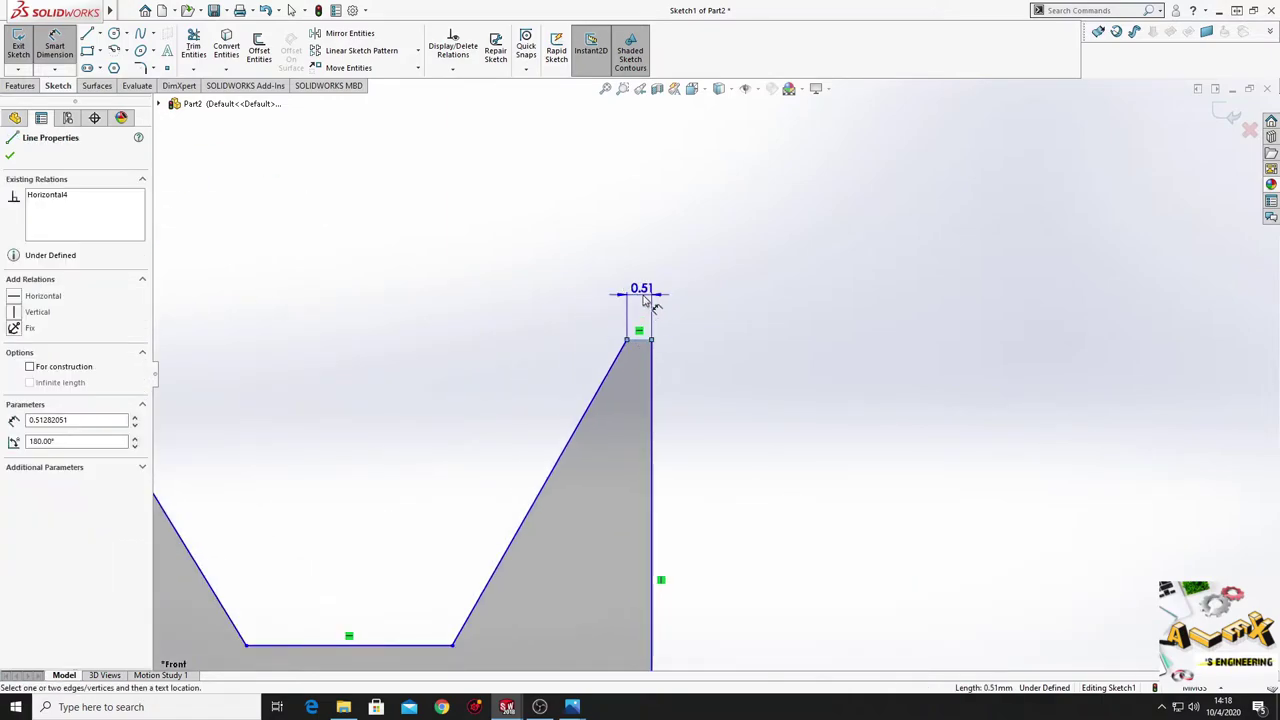
{"action": "left_click", "coordinate": [643, 298]}
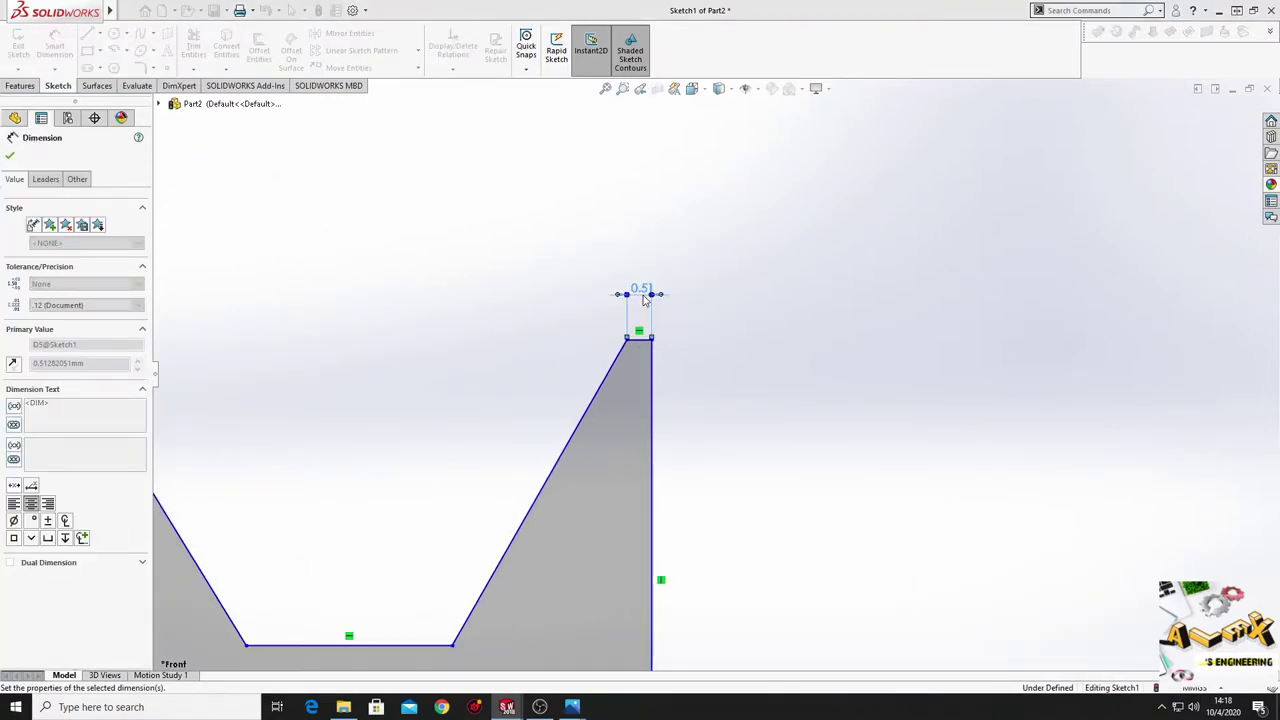
{"action": "type", "text": "5"}
{"action": "key", "text": "Return"}
Step: Set the groove's top opening between its corners to 15 mm and exit dimensioning
{"action": "scroll", "coordinate": [648, 300], "scroll_direction": "up", "scroll_amount": 3}
{"action": "scroll", "coordinate": [645, 302], "scroll_direction": "up", "scroll_amount": 3}
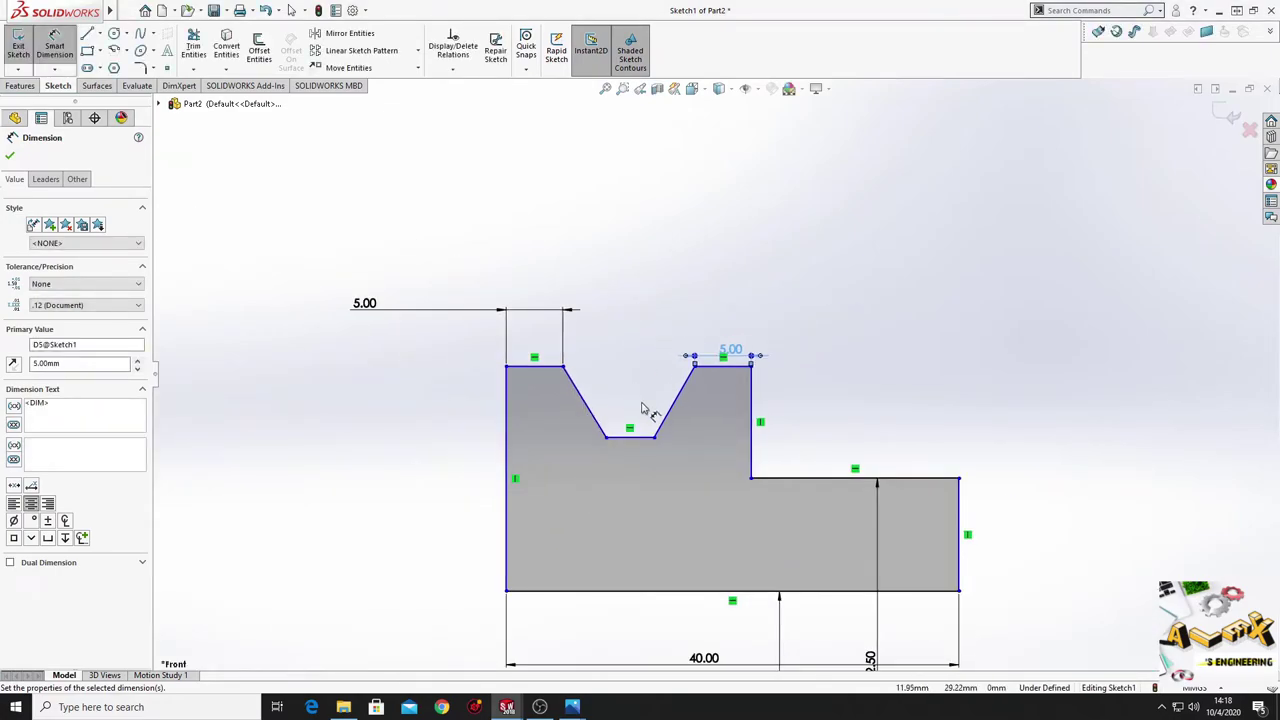
{"action": "left_click", "coordinate": [564, 369]}
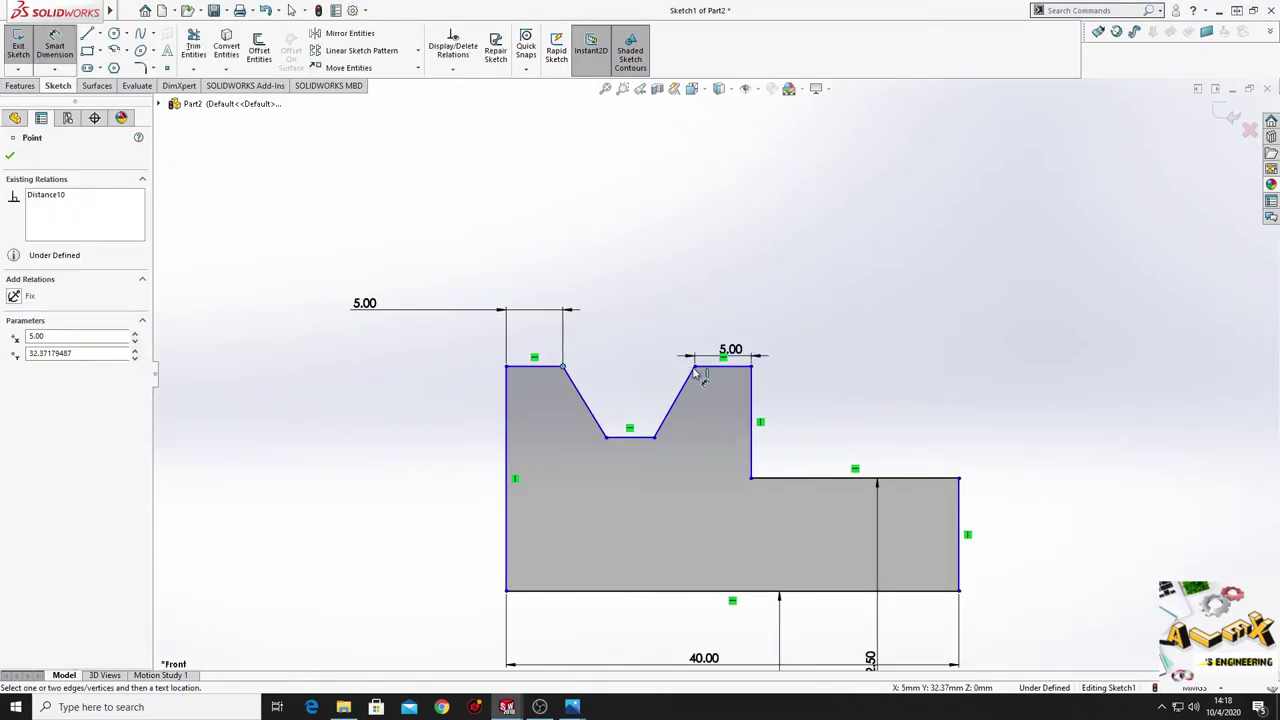
{"action": "left_click", "coordinate": [695, 369]}
{"action": "left_click", "coordinate": [616, 338]}
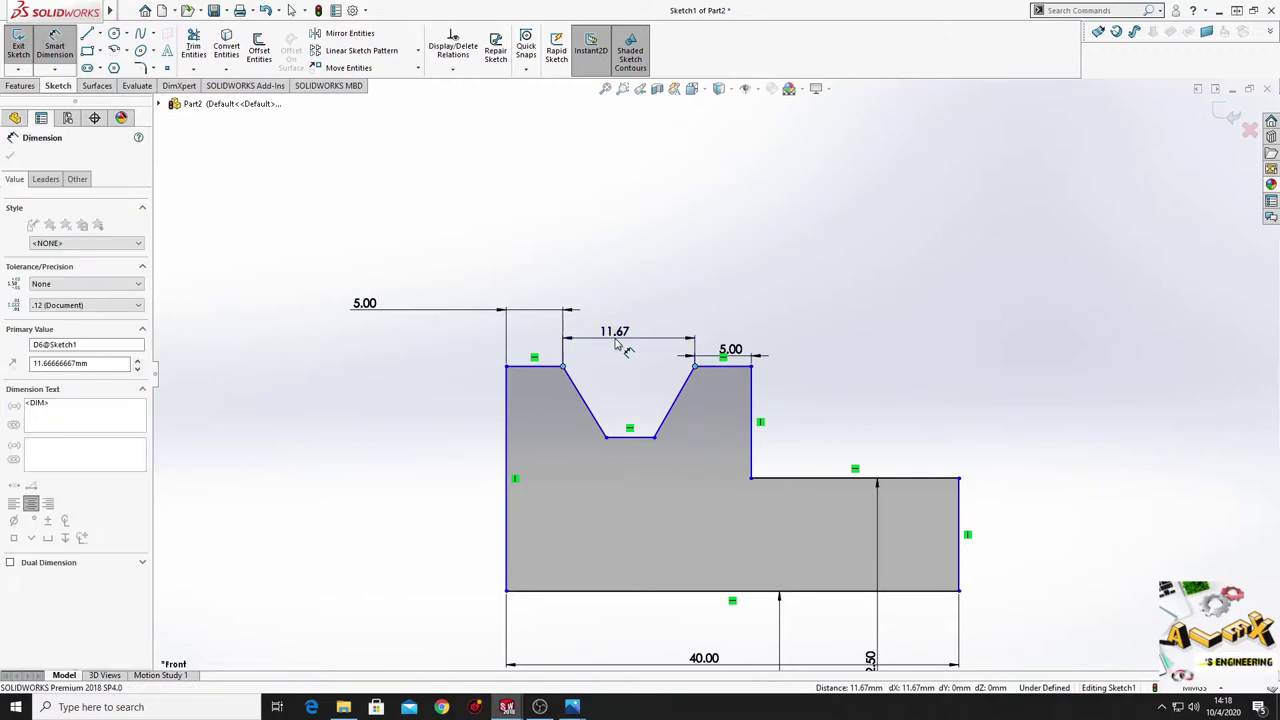
{"action": "type", "text": "15"}
{"action": "key", "text": "Return"}
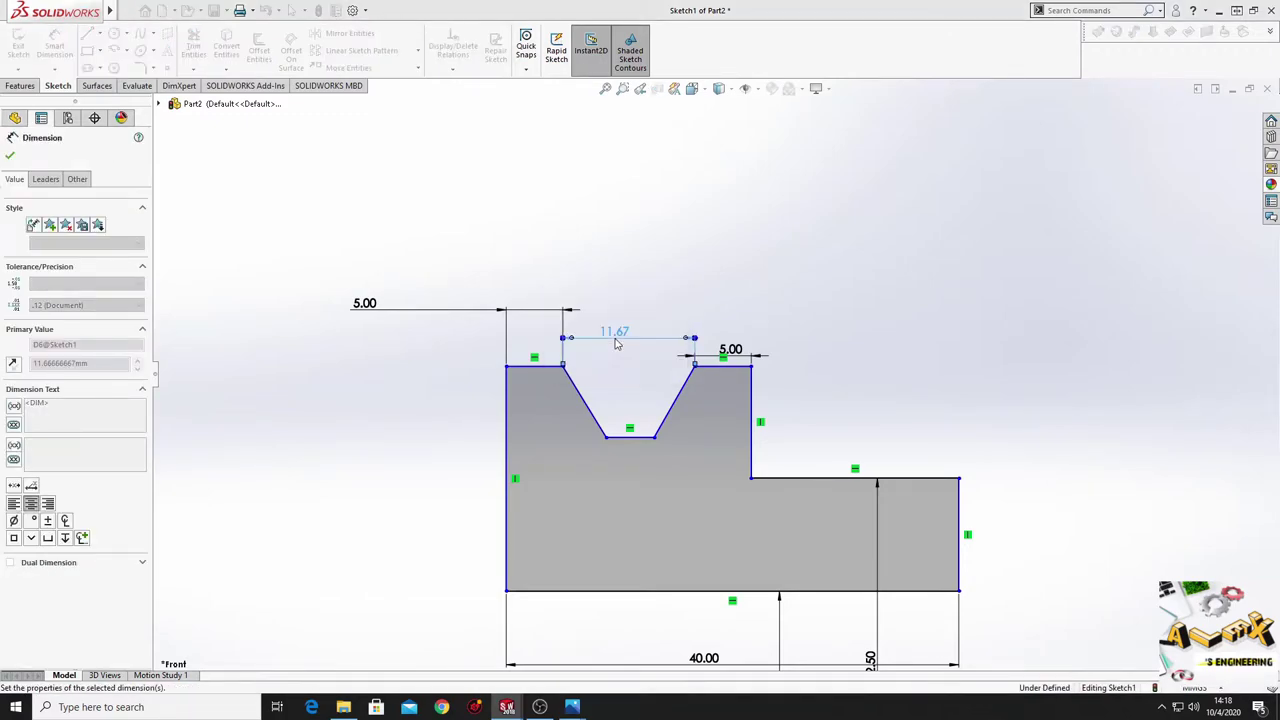
{"action": "middle_click_drag", "start_coordinate": [688, 360], "coordinate": [604, 375], "text": "ctrl"}
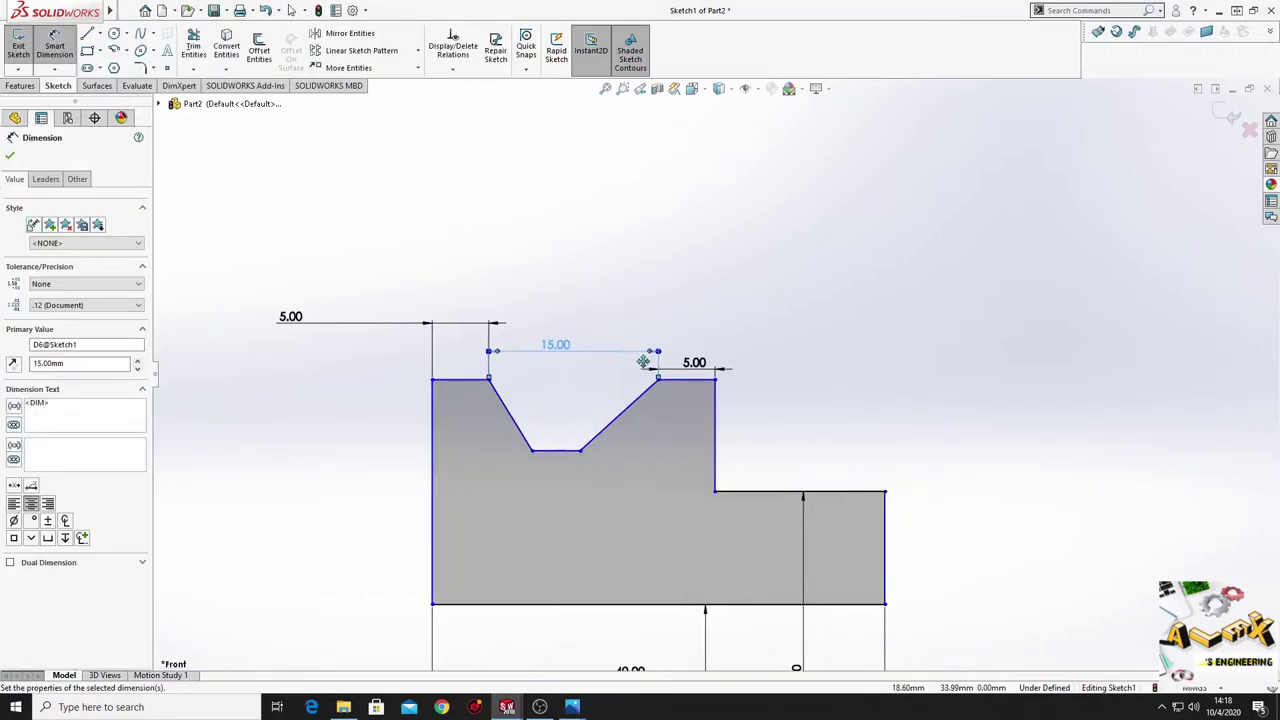
{"action": "right_click", "coordinate": [634, 294]}
{"action": "left_click", "coordinate": [676, 320]}
{"action": "key", "text": "Escape"}
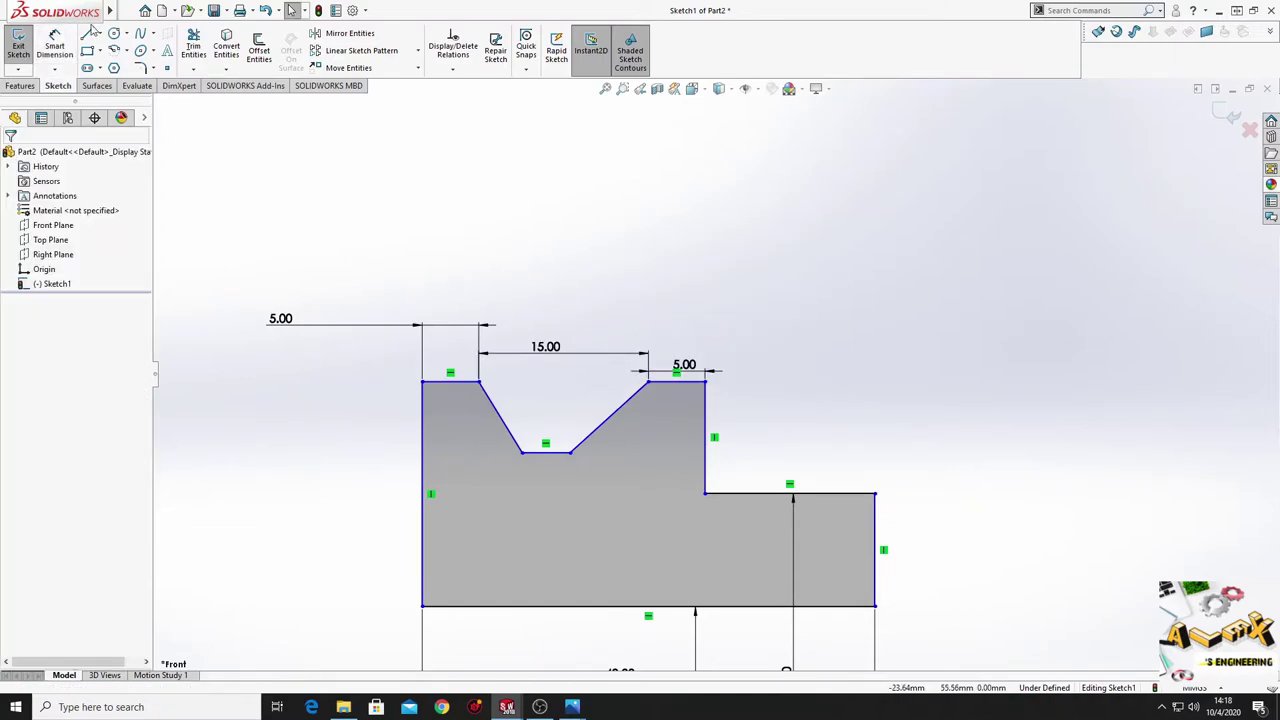
Step: Draw a horizontal construction line from the origin to the right
{"action": "left_click", "coordinate": [99, 33]}
{"action": "left_click", "coordinate": [115, 54]}
{"action": "middle_click_drag", "start_coordinate": [391, 329], "coordinate": [301, 134], "text": "ctrl"}
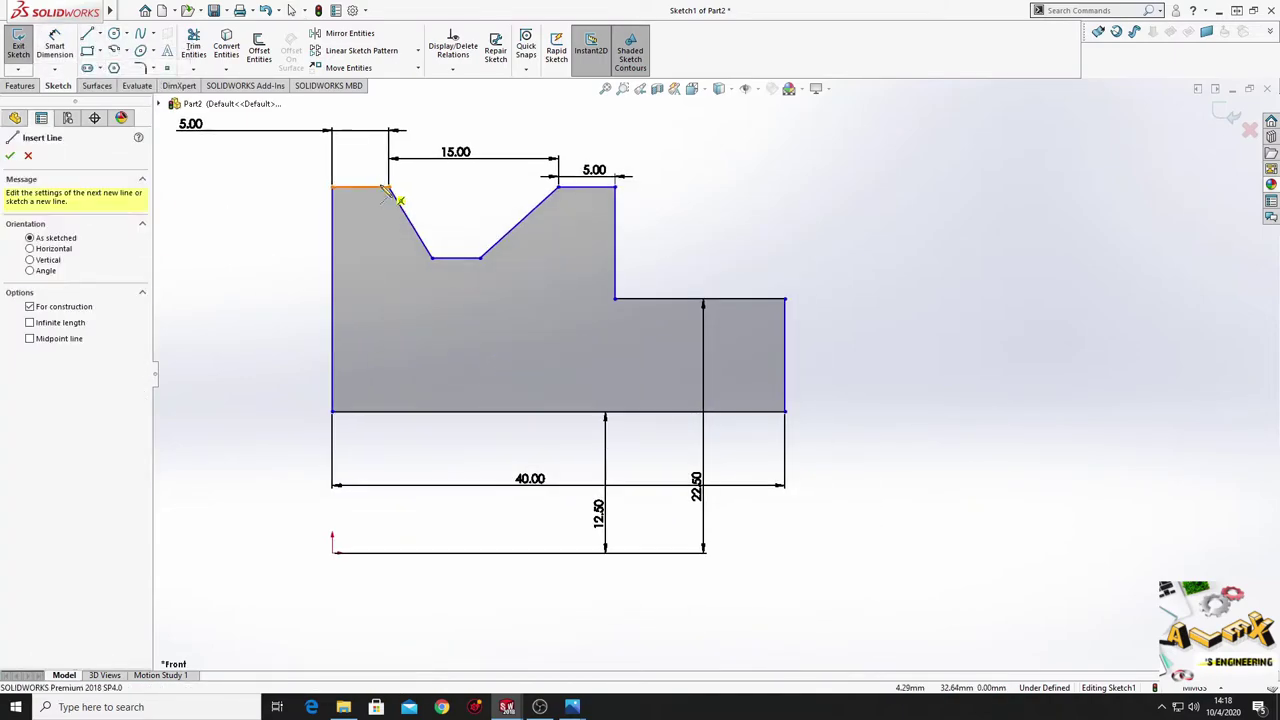
{"action": "left_click", "coordinate": [333, 553]}
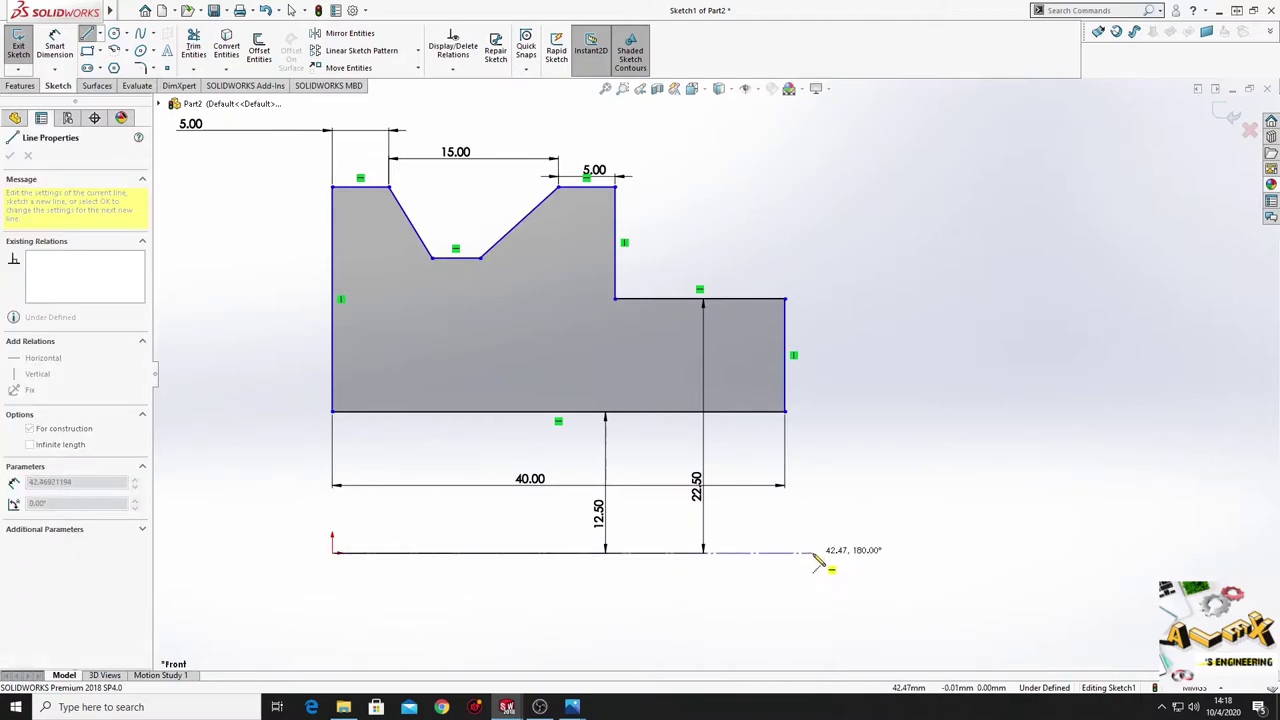
{"action": "double_click", "coordinate": [813, 553]}
Step: Draw a vertical centerline from the groove floor's midpoint up to the top edge
{"action": "left_click", "coordinate": [99, 33]}
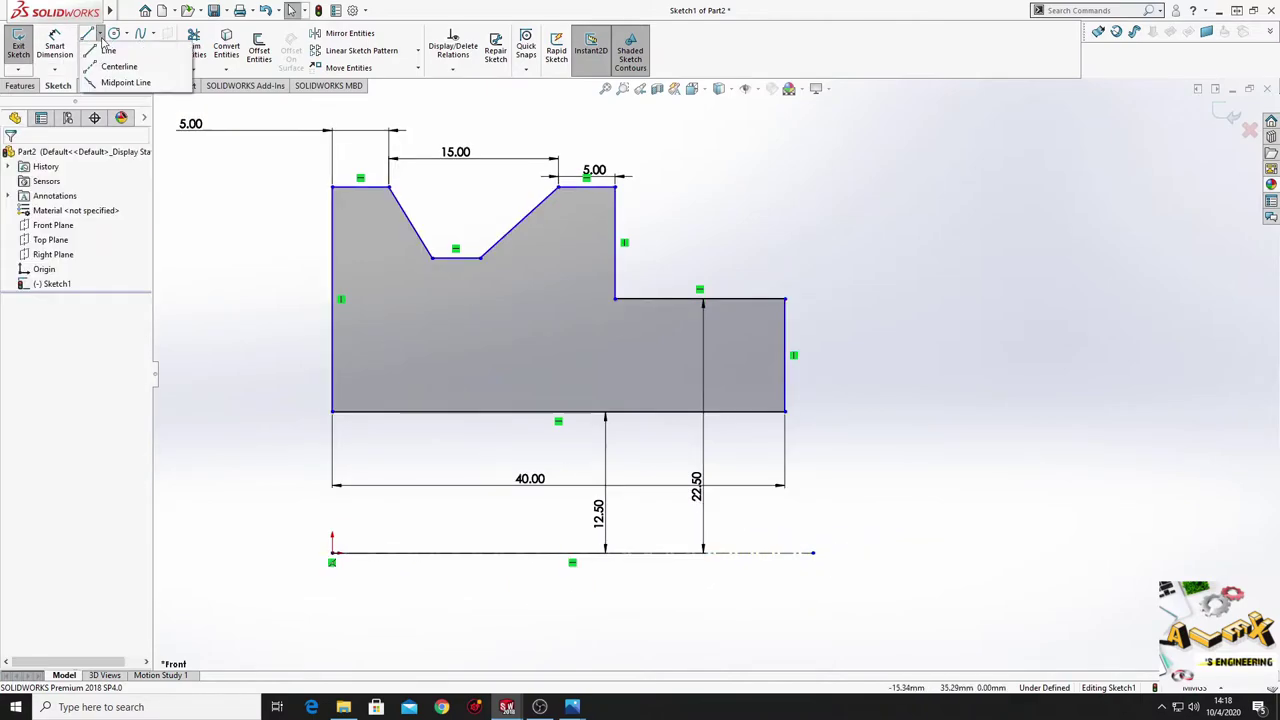
{"action": "left_click", "coordinate": [115, 60]}
{"action": "scroll", "coordinate": [323, 112], "scroll_direction": "down", "scroll_amount": 3}
{"action": "scroll", "coordinate": [405, 172], "scroll_direction": "down", "scroll_amount": 3}
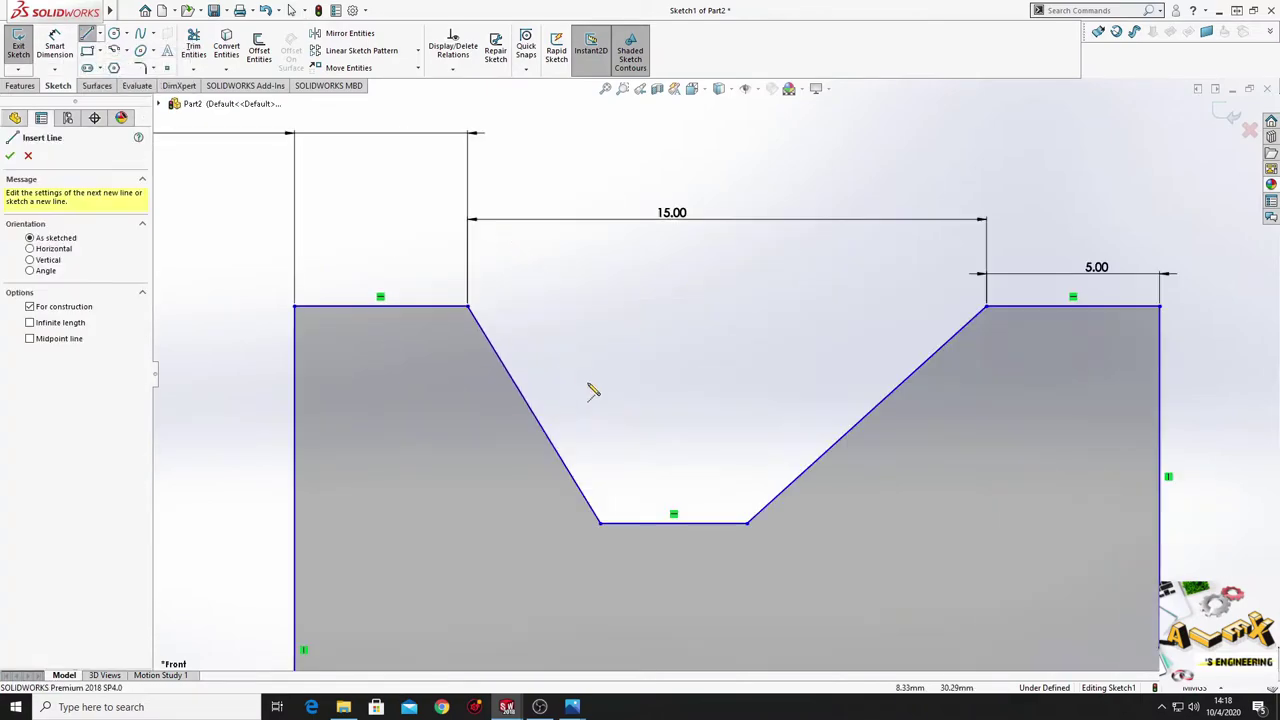
{"action": "left_click", "coordinate": [673, 522]}
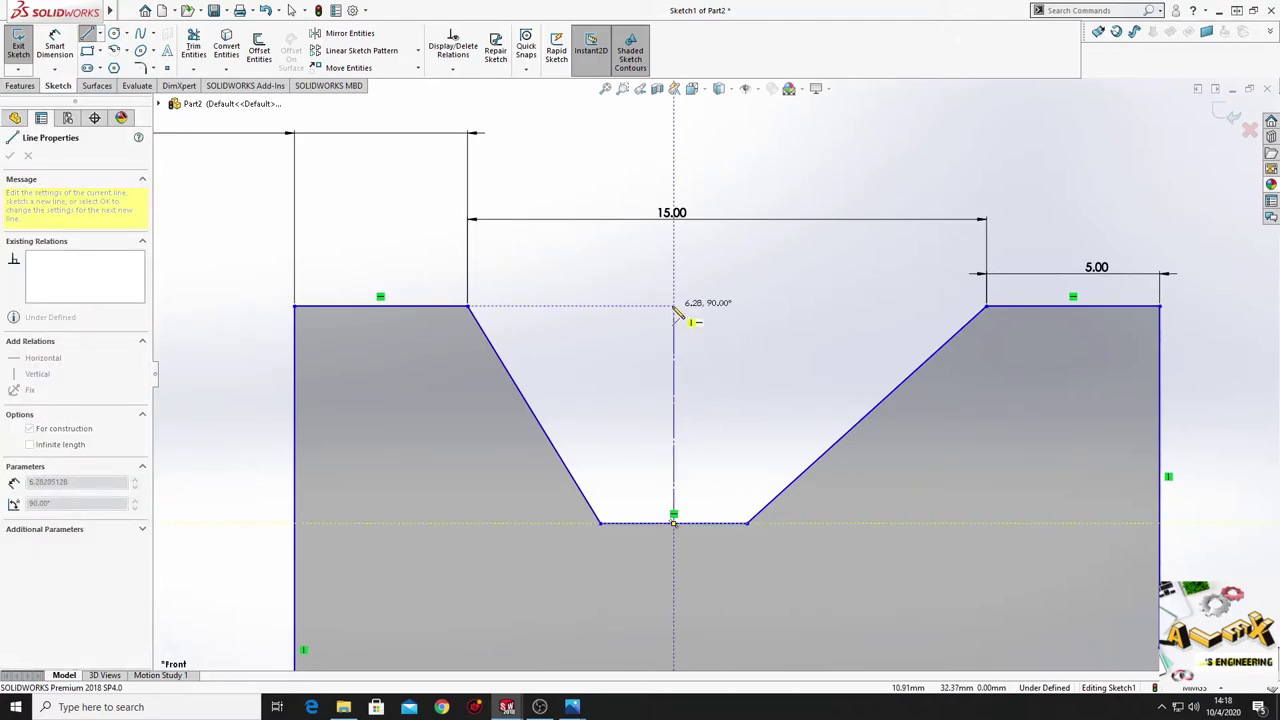
{"action": "left_click", "coordinate": [673, 306]}
{"action": "right_click", "coordinate": [676, 307]}
{"action": "left_click", "coordinate": [668, 292]}
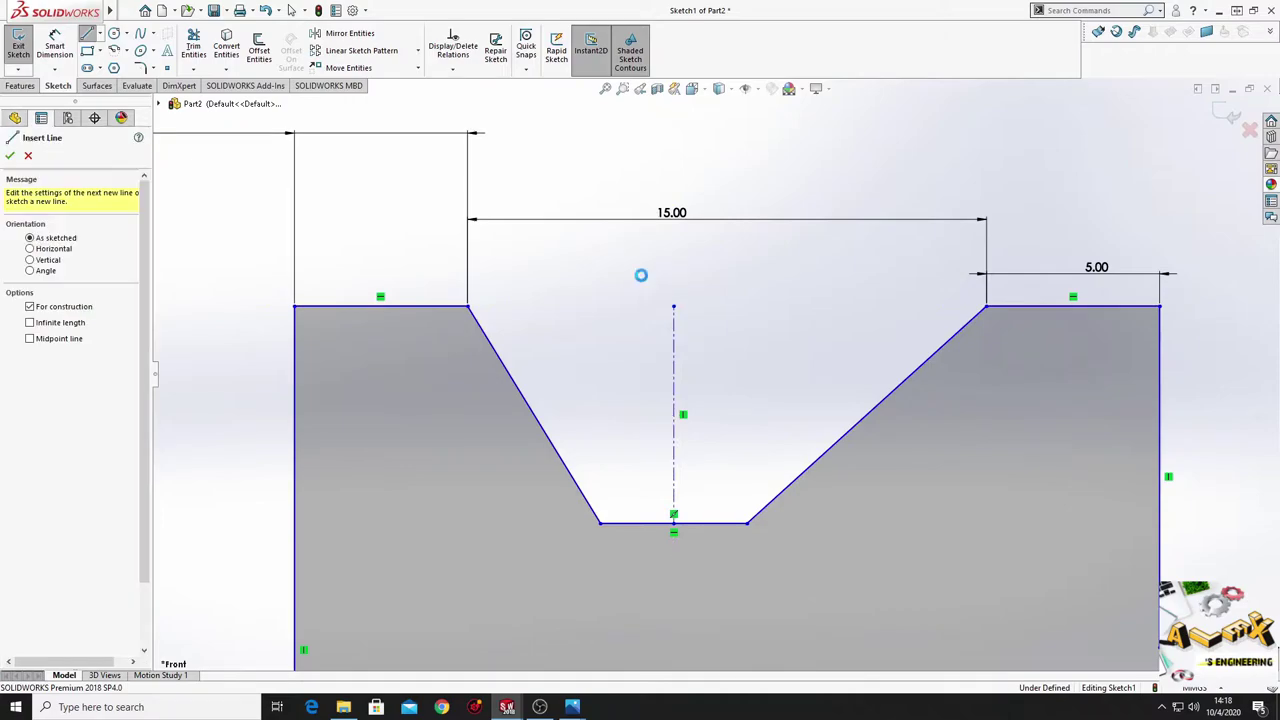
{"action": "middle_click_drag", "start_coordinate": [600, 260], "coordinate": [480, 216], "text": "ctrl"}
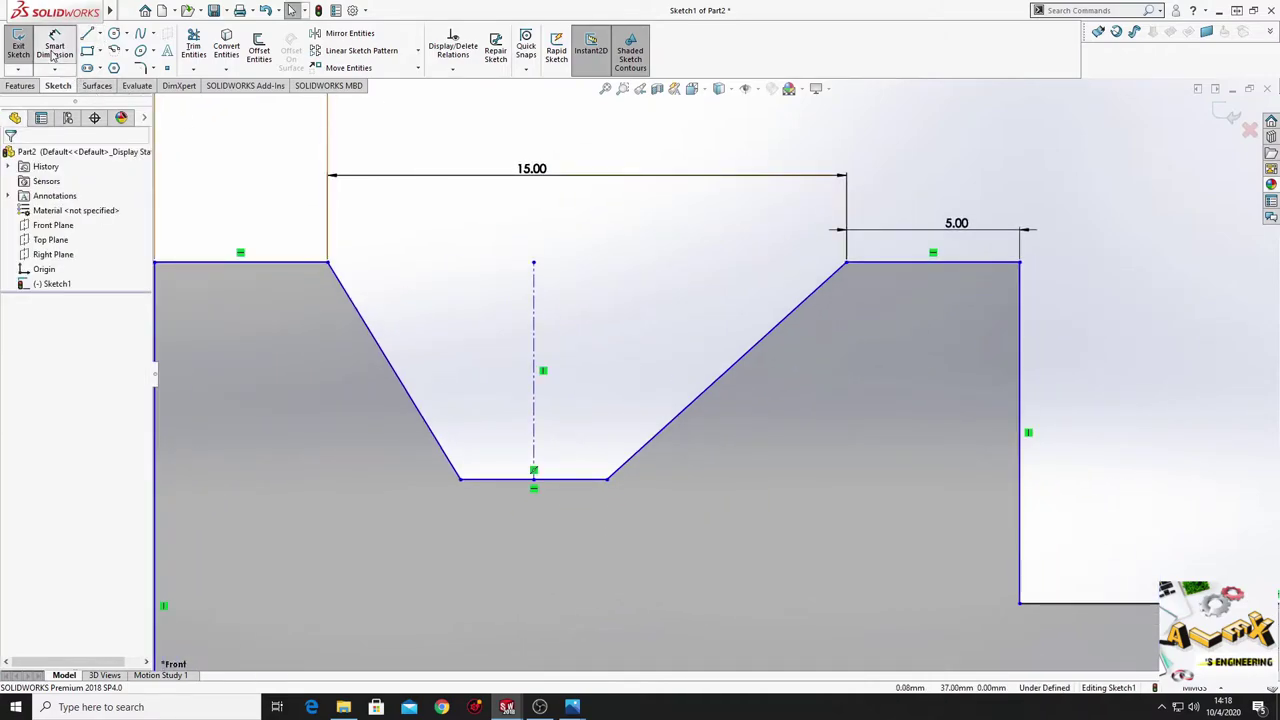
Step: Dimension the groove's top-left corner to the centerline top as 7.50
{"action": "left_click", "coordinate": [52, 55]}
{"action": "left_click", "coordinate": [535, 265]}
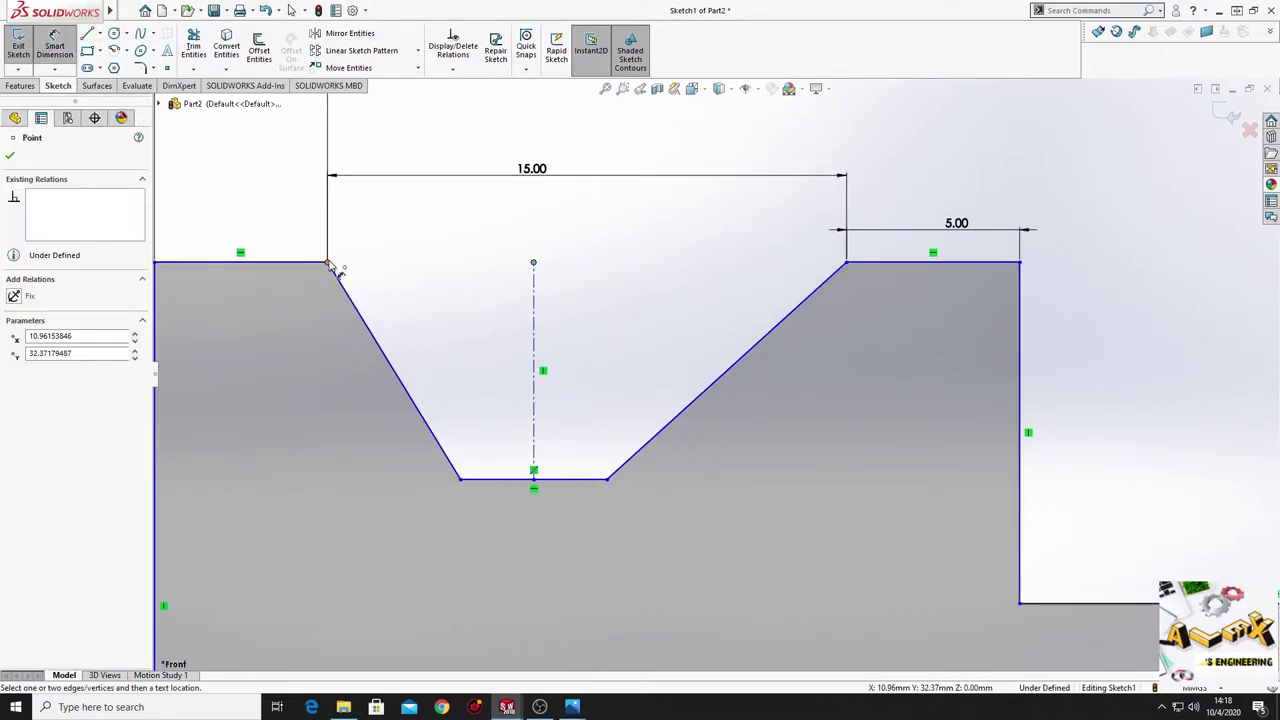
{"action": "left_click", "coordinate": [329, 264]}
{"action": "left_click", "coordinate": [445, 275]}
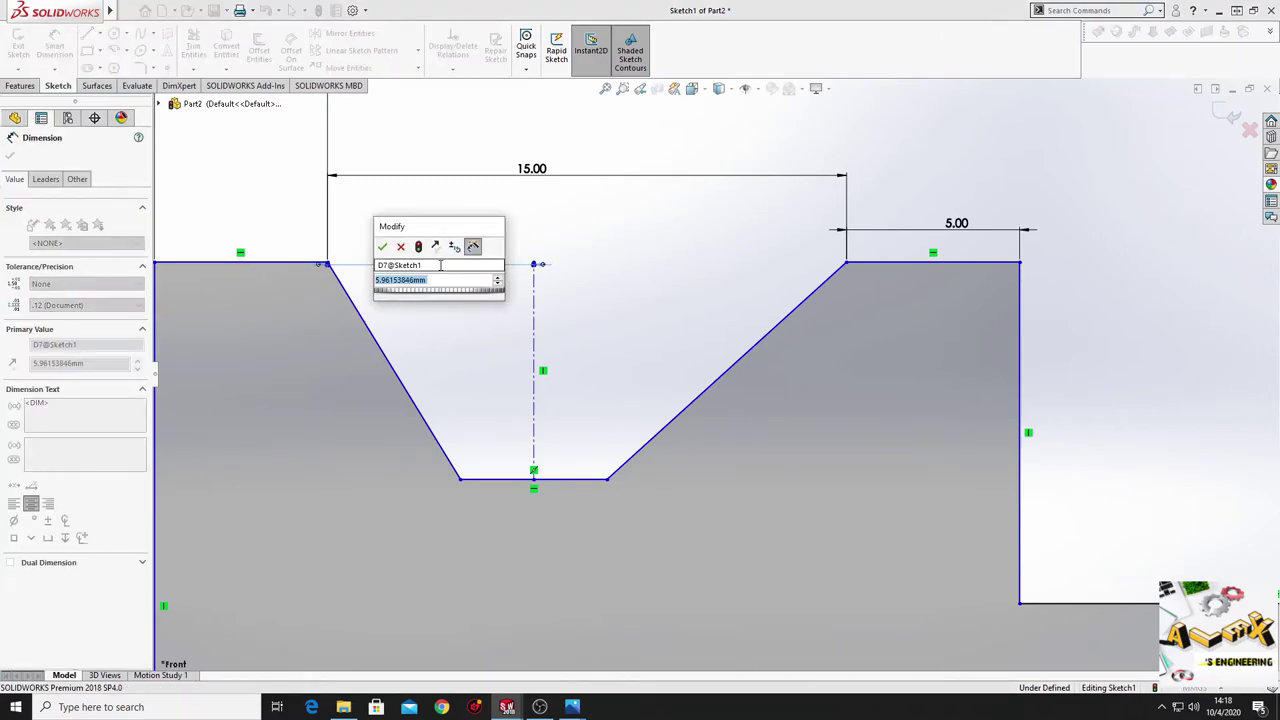
{"action": "key", "text": "Return"}
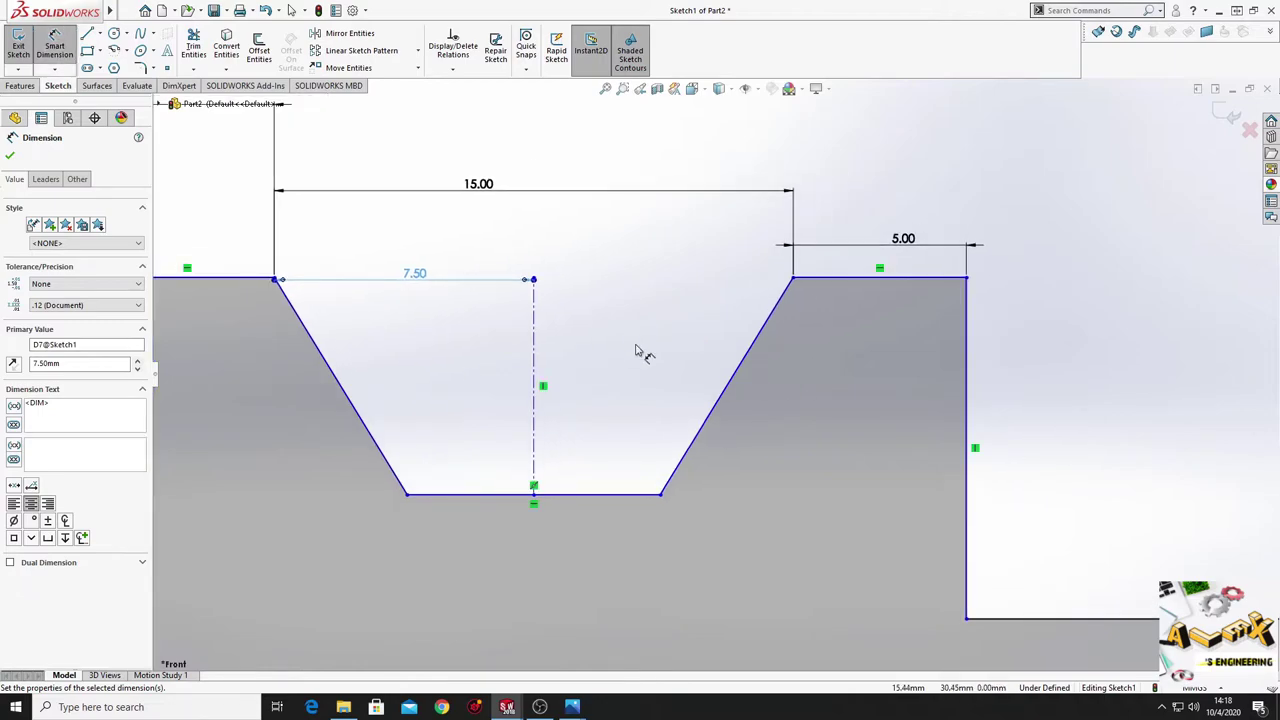
Step: Set the groove depth from the top edge to the groove floor to 12 mm
{"action": "scroll", "coordinate": [686, 333], "scroll_direction": "up", "scroll_amount": 3}
{"action": "mouse_move", "coordinate": [631, 354]}
{"action": "middle_mouse_down", "text": "ctrl"}
{"action": "mouse_move", "coordinate": [581, 221]}
{"action": "mouse_move", "coordinate": [600, 243]}
{"action": "middle_mouse_up", "text": "ctrl"}
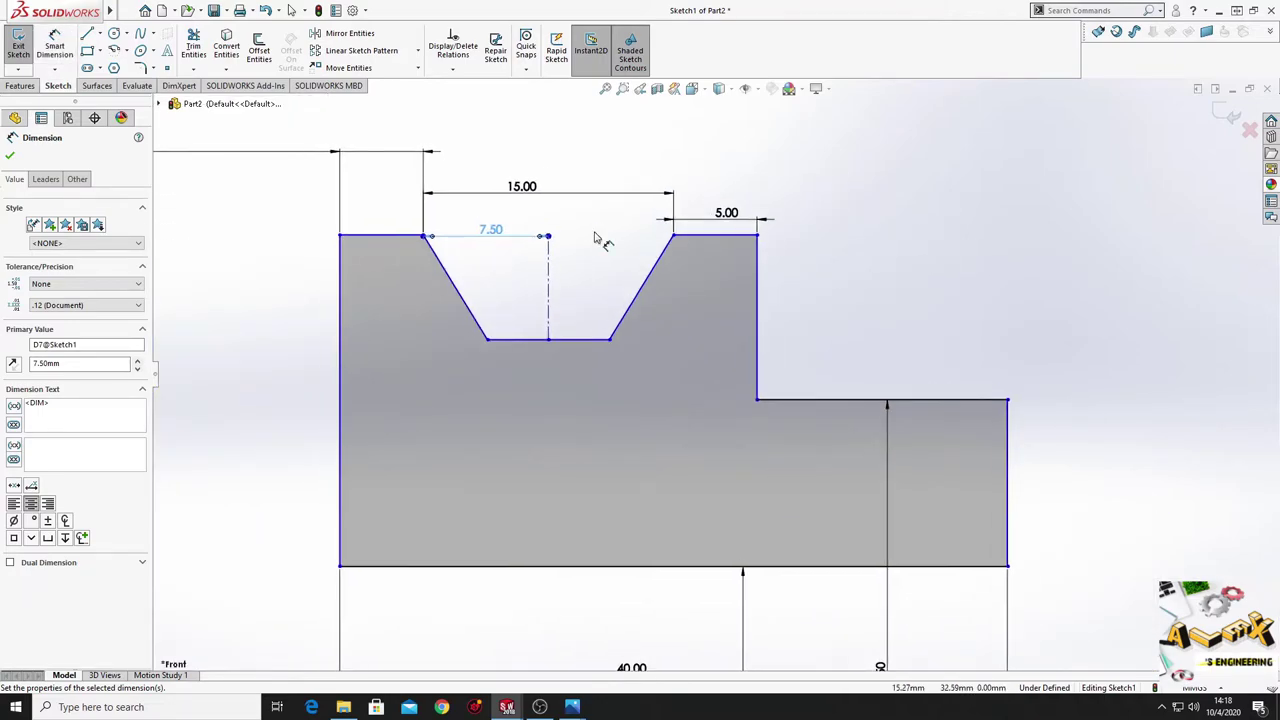
{"action": "mouse_move", "coordinate": [594, 423]}
{"action": "middle_mouse_down", "text": "ctrl"}
{"action": "mouse_move", "coordinate": [612, 425]}
{"action": "mouse_move", "coordinate": [623, 359]}
{"action": "middle_mouse_up", "text": "ctrl"}
{"action": "scroll", "coordinate": [612, 425], "scroll_direction": "up", "scroll_amount": 1}
{"action": "scroll", "coordinate": [590, 445], "scroll_direction": "down", "scroll_amount": 2}
{"action": "scroll", "coordinate": [571, 476], "scroll_direction": "down", "scroll_amount": 2}
{"action": "scroll", "coordinate": [578, 450], "scroll_direction": "down", "scroll_amount": 2}
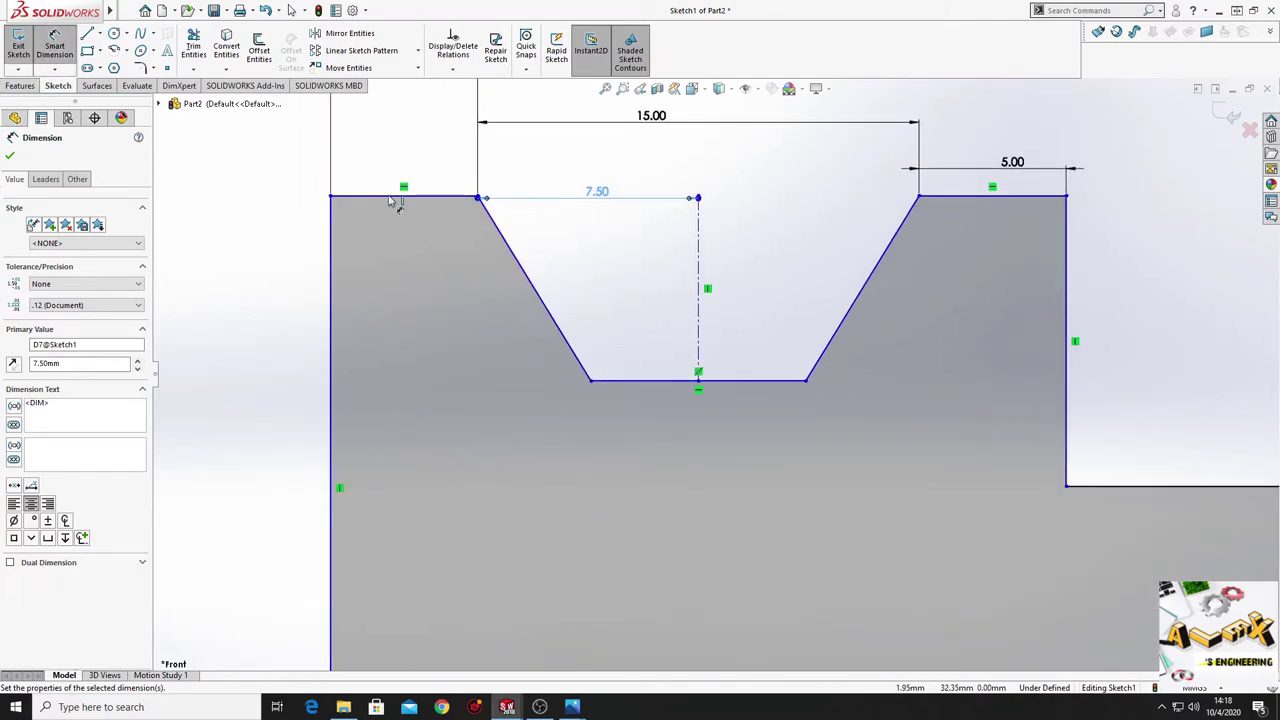
{"action": "left_click", "coordinate": [395, 198]}
{"action": "left_click", "coordinate": [628, 381]}
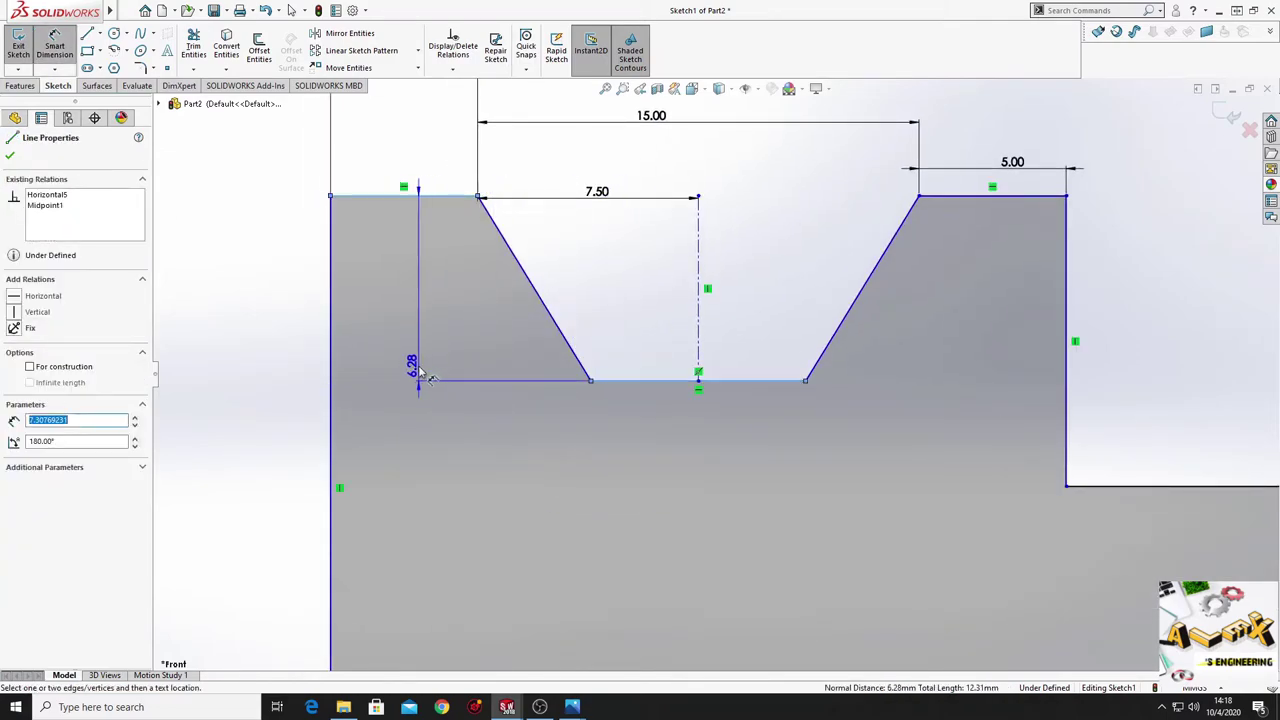
{"action": "left_click", "coordinate": [420, 374]}
{"action": "type", "text": "12"}
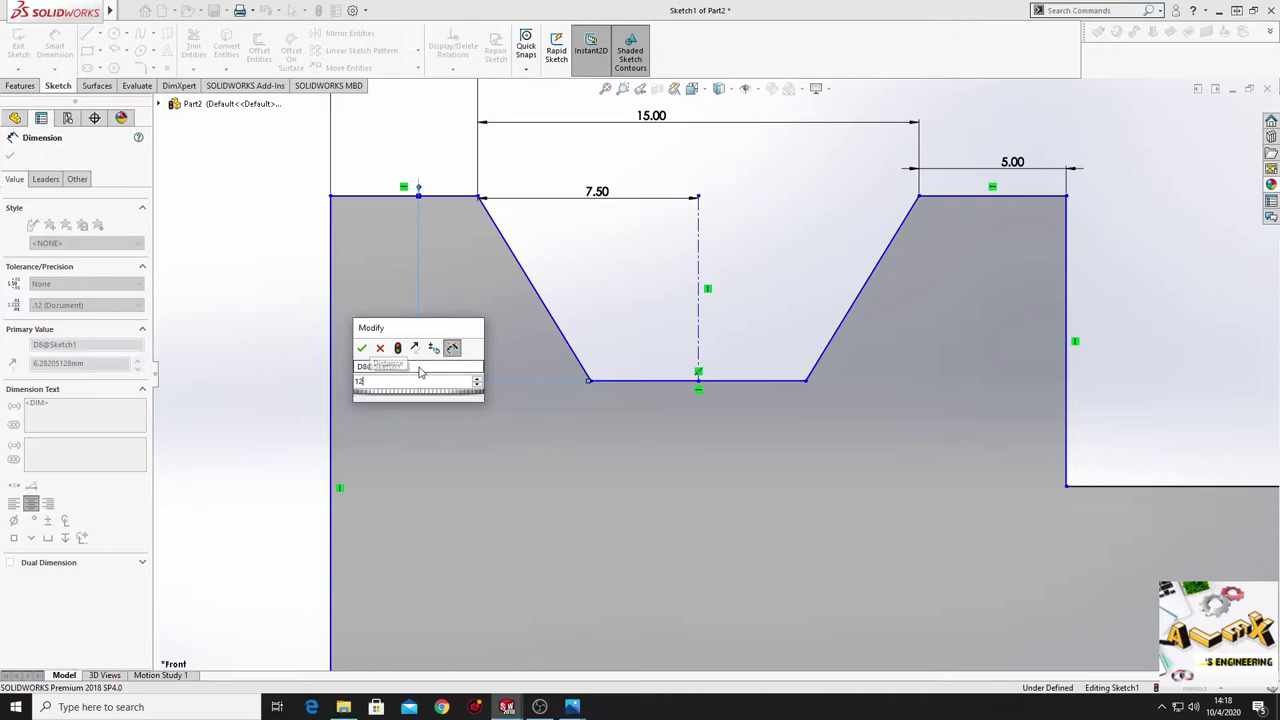
{"action": "key", "text": "Return"}
{"action": "mouse_move", "coordinate": [751, 428]}
{"action": "middle_mouse_down", "text": "ctrl"}
{"action": "mouse_move", "coordinate": [580, 417]}
{"action": "mouse_move", "coordinate": [680, 229]}
{"action": "middle_mouse_up", "text": "ctrl"}
{"action": "scroll", "coordinate": [600, 412], "scroll_direction": "up", "scroll_amount": 3}
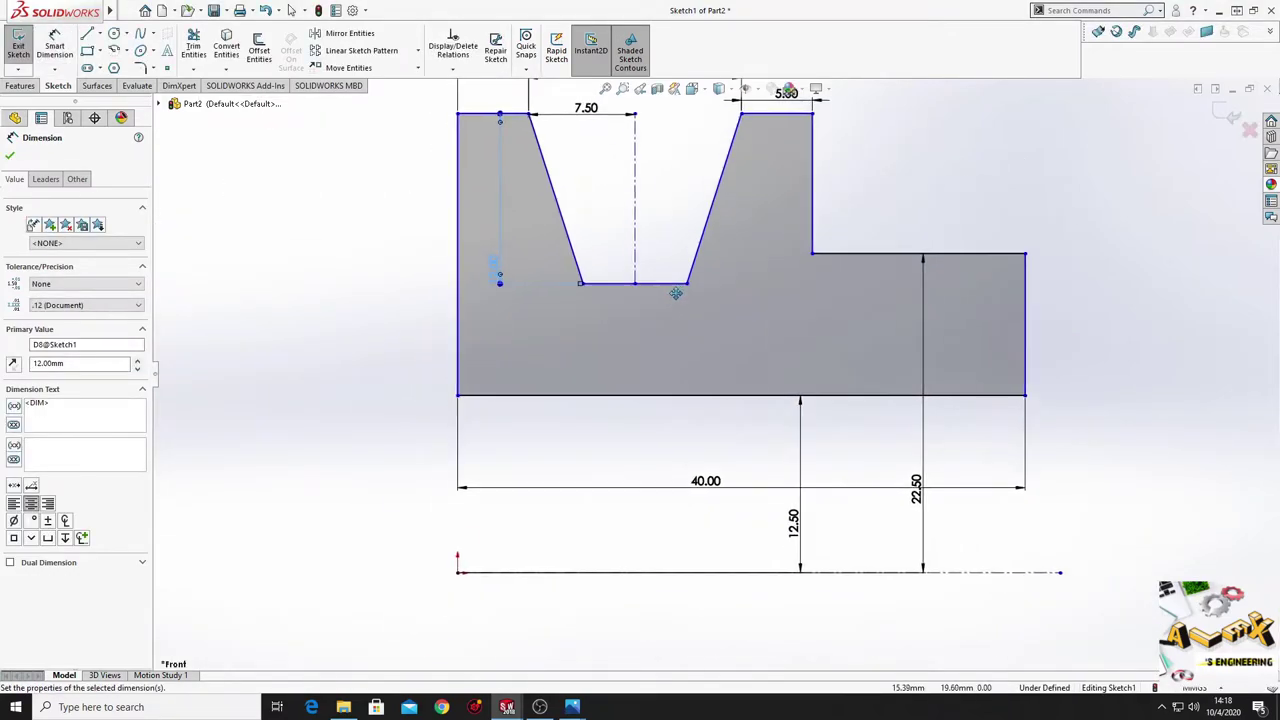
{"action": "right_click", "coordinate": [314, 403]}
{"action": "left_click", "coordinate": [333, 432]}
Step: Constrain the profile's bottom-left corner vertical with the origin
{"action": "left_click", "coordinate": [466, 375]}
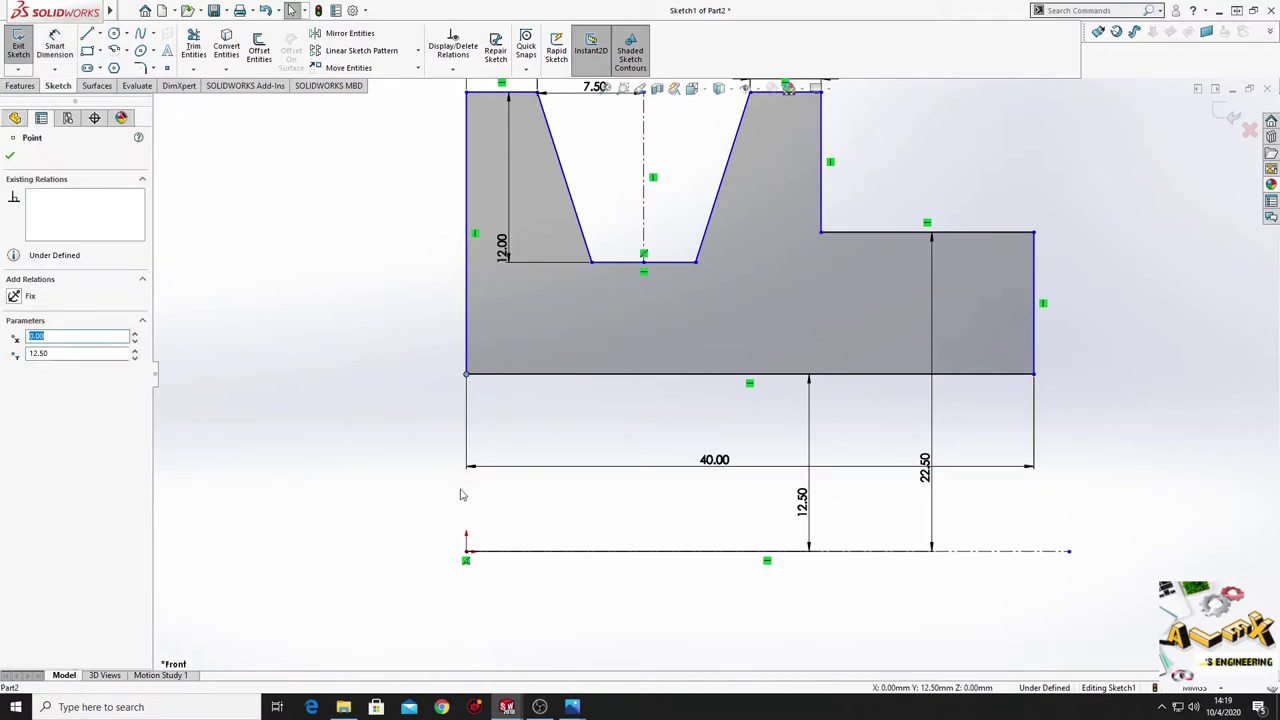
{"action": "left_click", "coordinate": [466, 552], "text": "ctrl"}
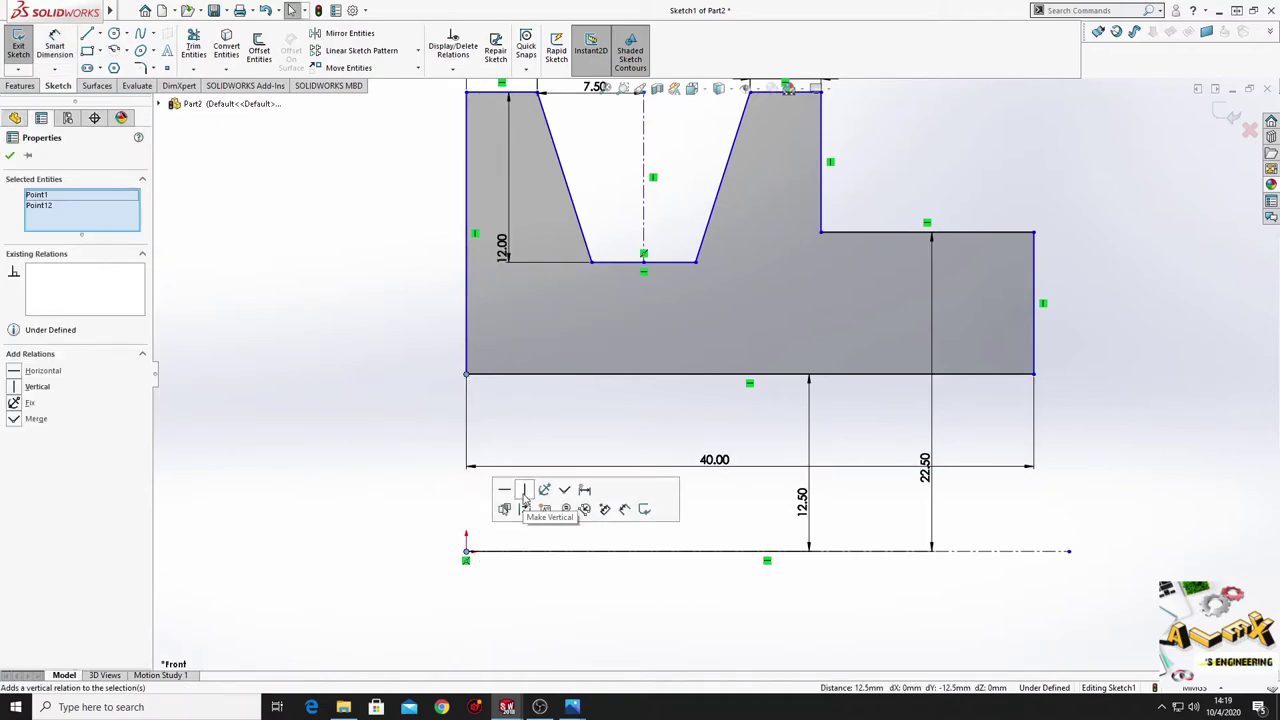
{"action": "left_click", "coordinate": [383, 408]}
{"action": "left_click_drag", "start_coordinate": [493, 534], "coordinate": [464, 505]}
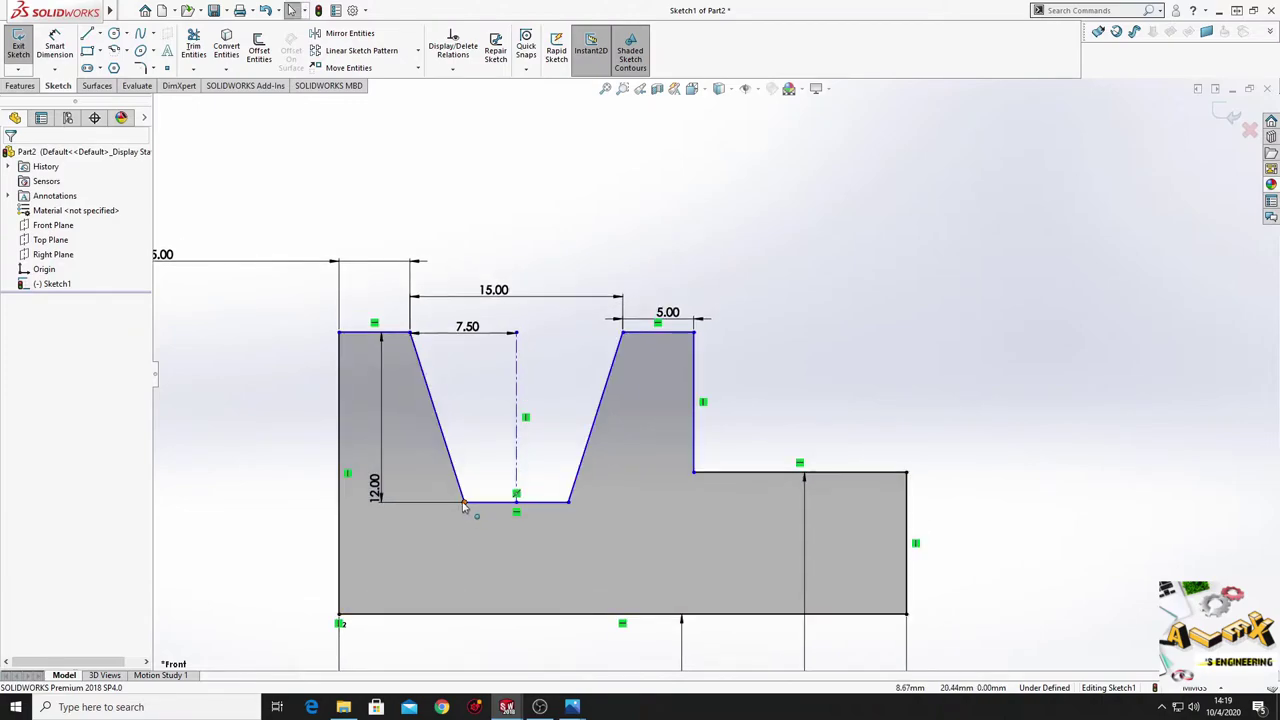
{"action": "left_click_drag", "start_coordinate": [516, 505], "coordinate": [516, 514]}
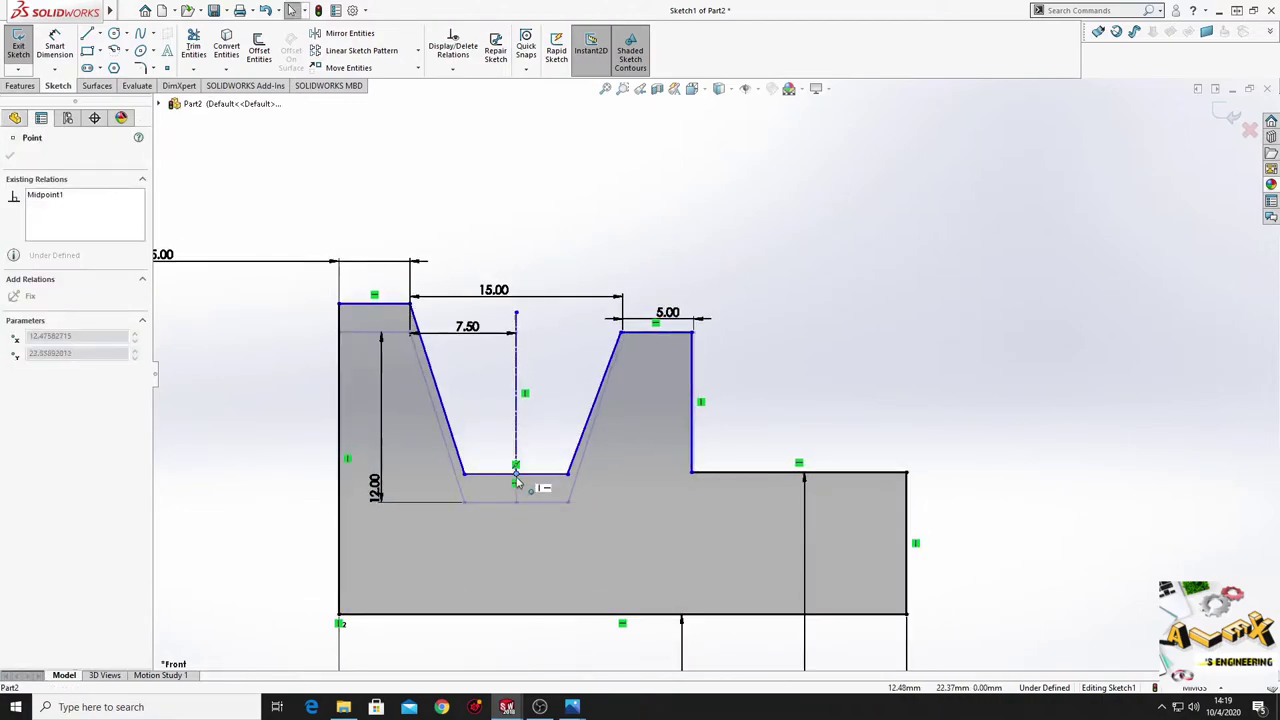
Step: Make the top edges on both sides of the groove collinear
{"action": "left_click", "coordinate": [621, 338]}
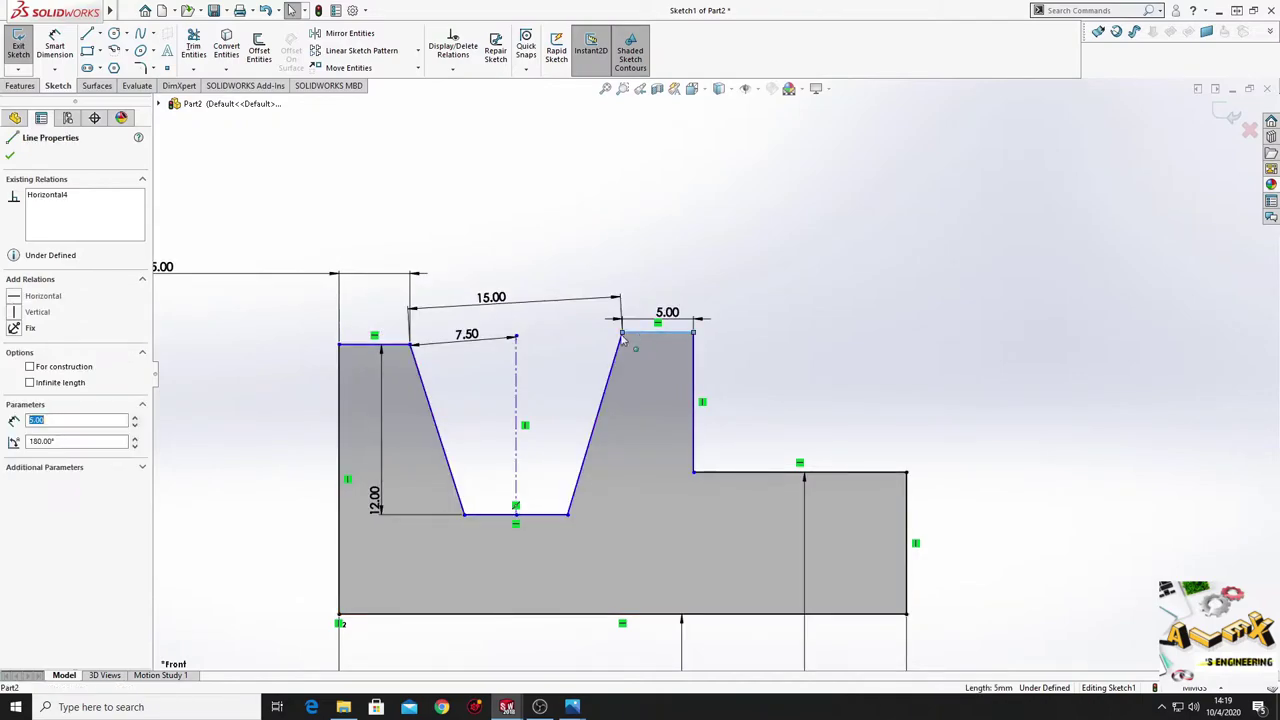
{"action": "left_click", "coordinate": [386, 348], "text": "ctrl"}
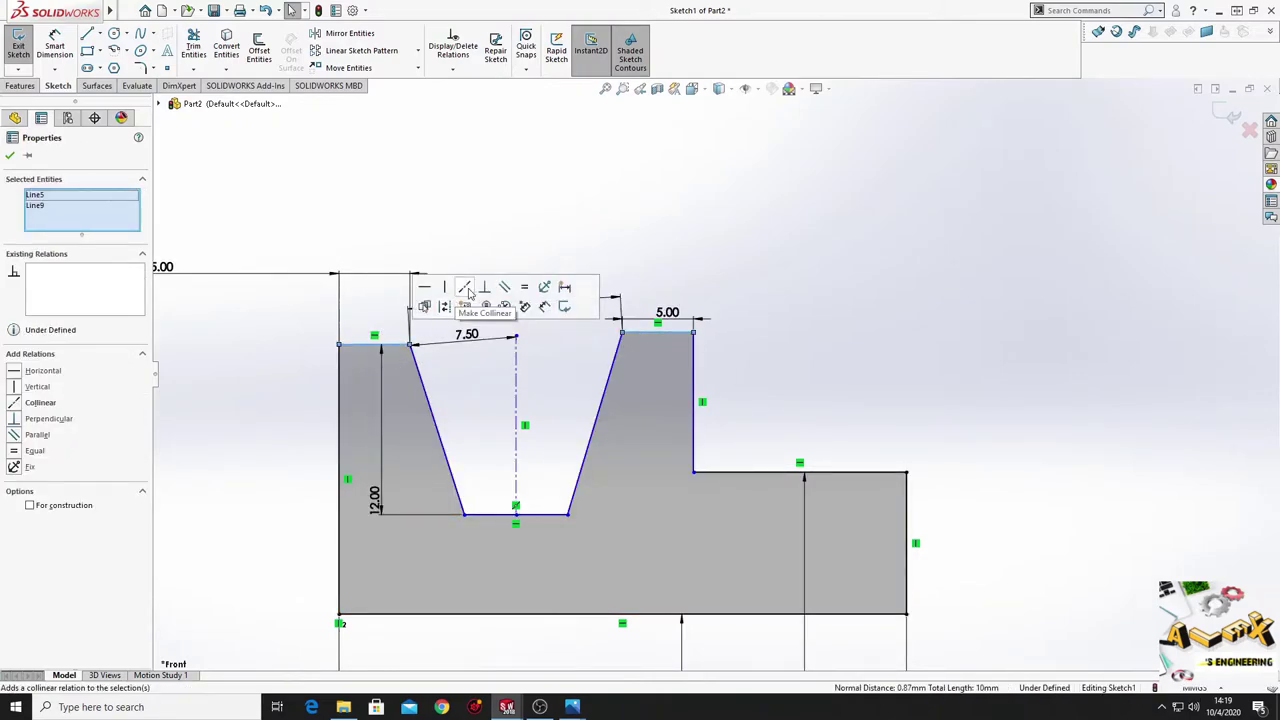
{"action": "left_click", "coordinate": [465, 290]}
{"action": "left_click", "coordinate": [455, 220]}
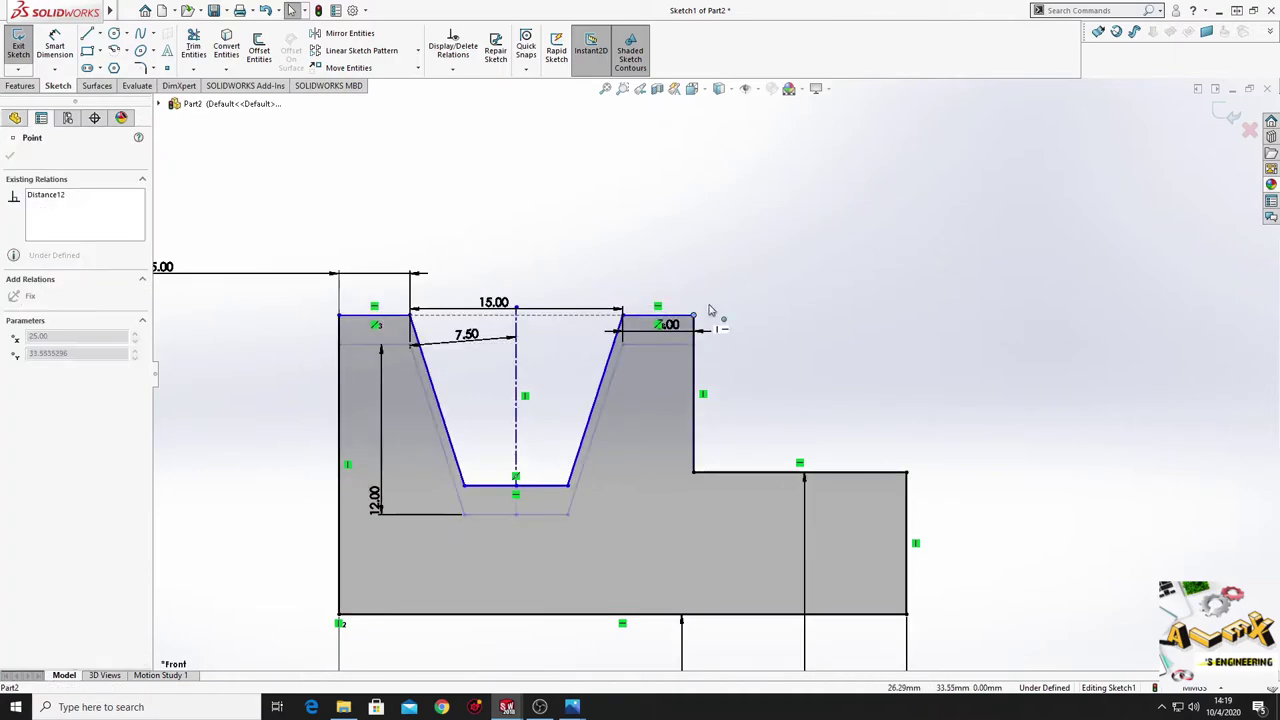
{"action": "left_click_drag", "start_coordinate": [697, 347], "coordinate": [700, 300]}
{"action": "left_click", "coordinate": [823, 335]}
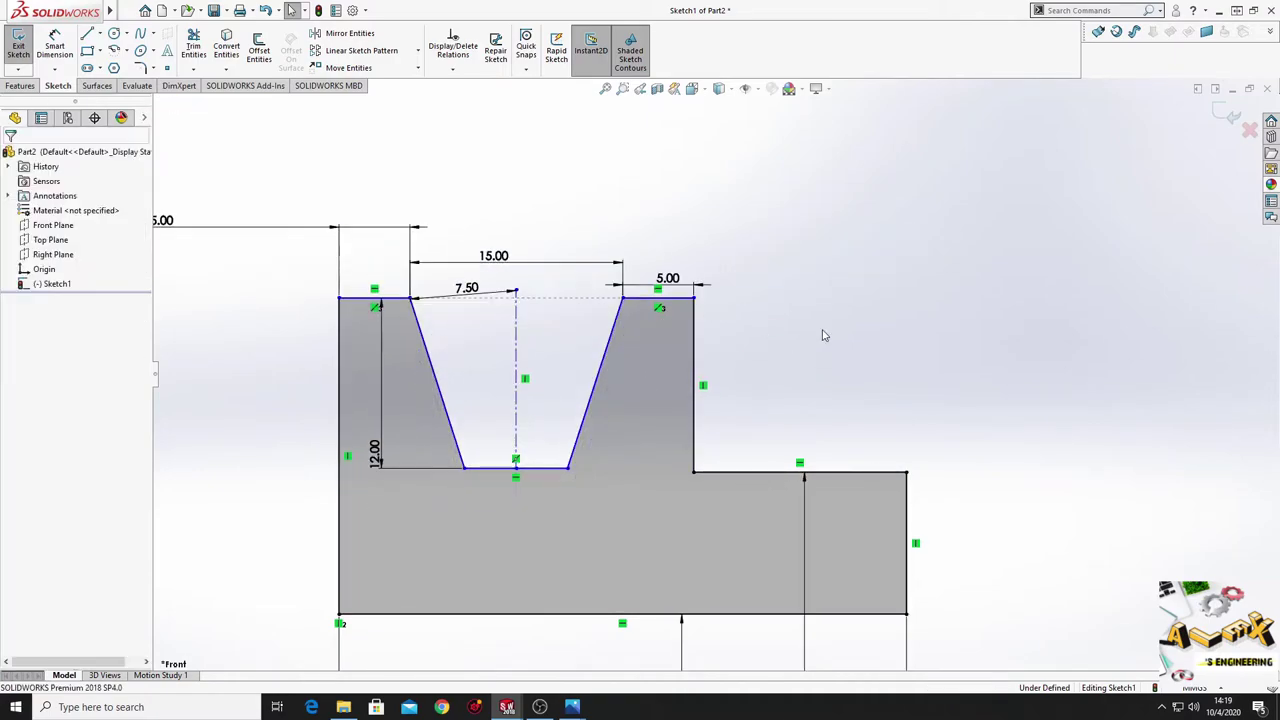
Step: Dimension the profile's top edge 40 mm above the construction axis
{"action": "key", "text": "d"}
{"action": "left_click", "coordinate": [385, 302]}
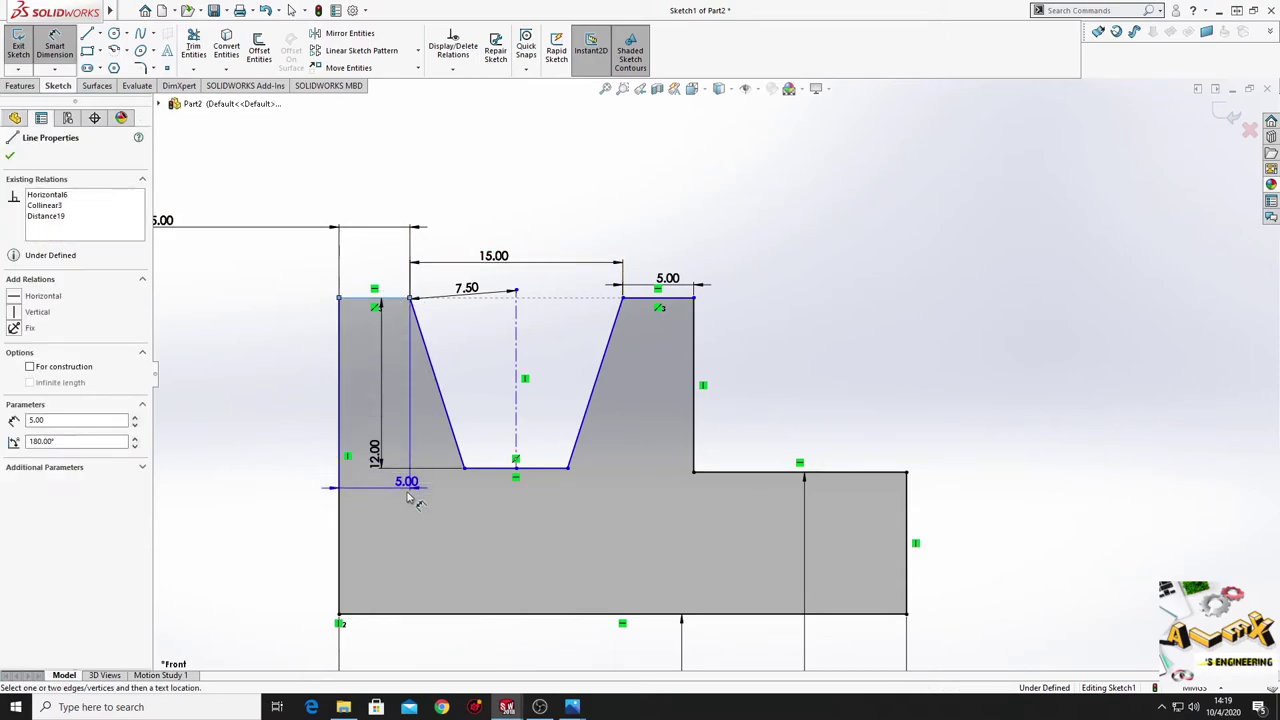
{"action": "middle_click_drag", "start_coordinate": [412, 497], "coordinate": [423, 316], "text": "ctrl"}
{"action": "left_click", "coordinate": [395, 621]}
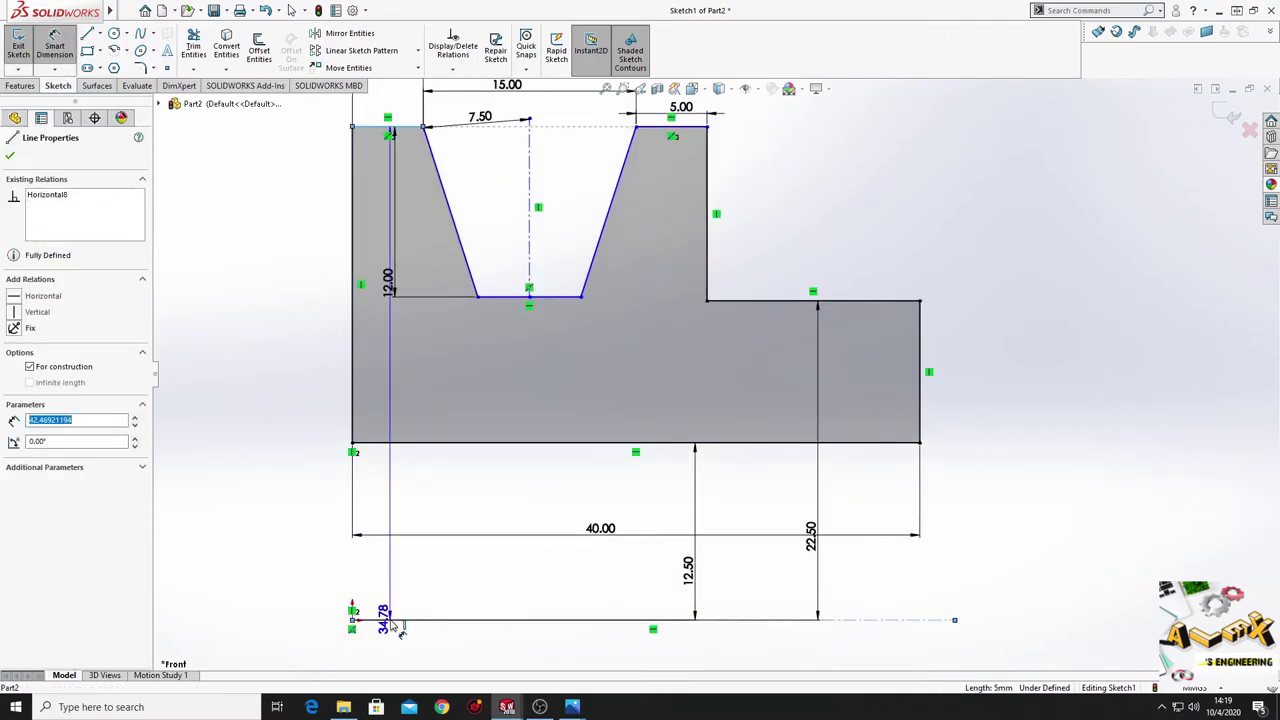
{"action": "left_click", "coordinate": [285, 500]}
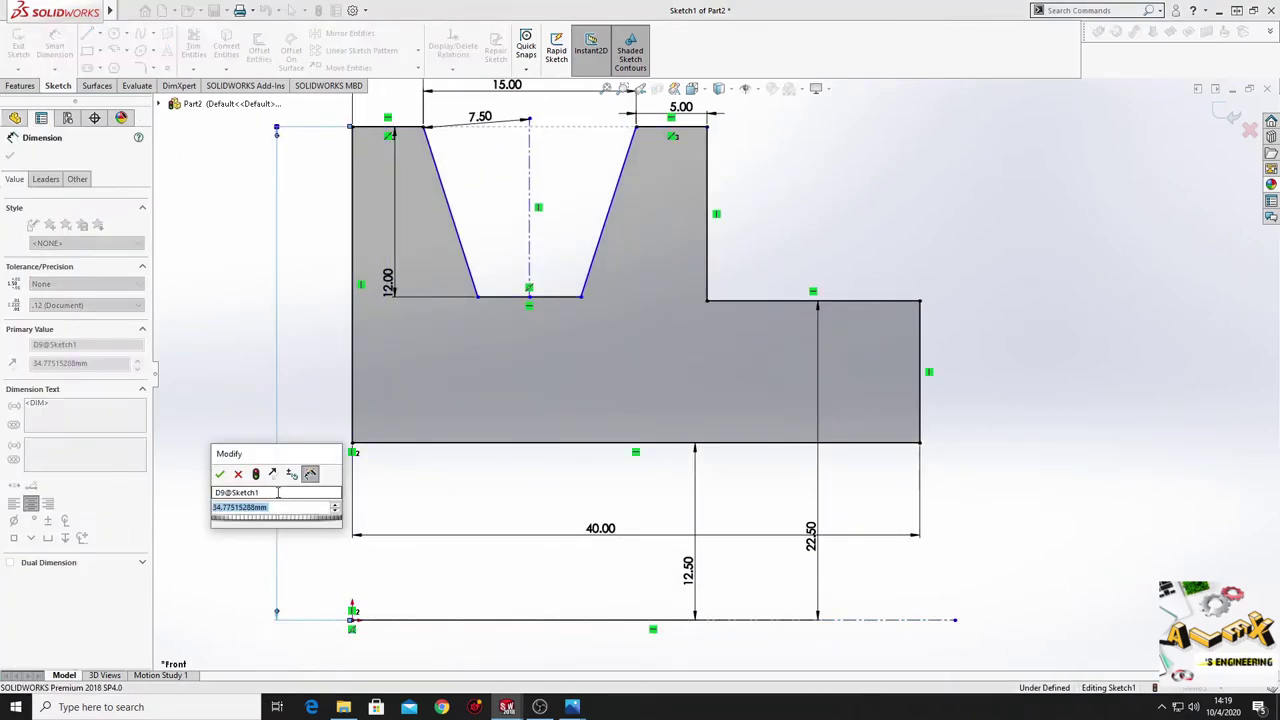
{"action": "type", "text": "40"}
{"action": "key", "text": "Return"}
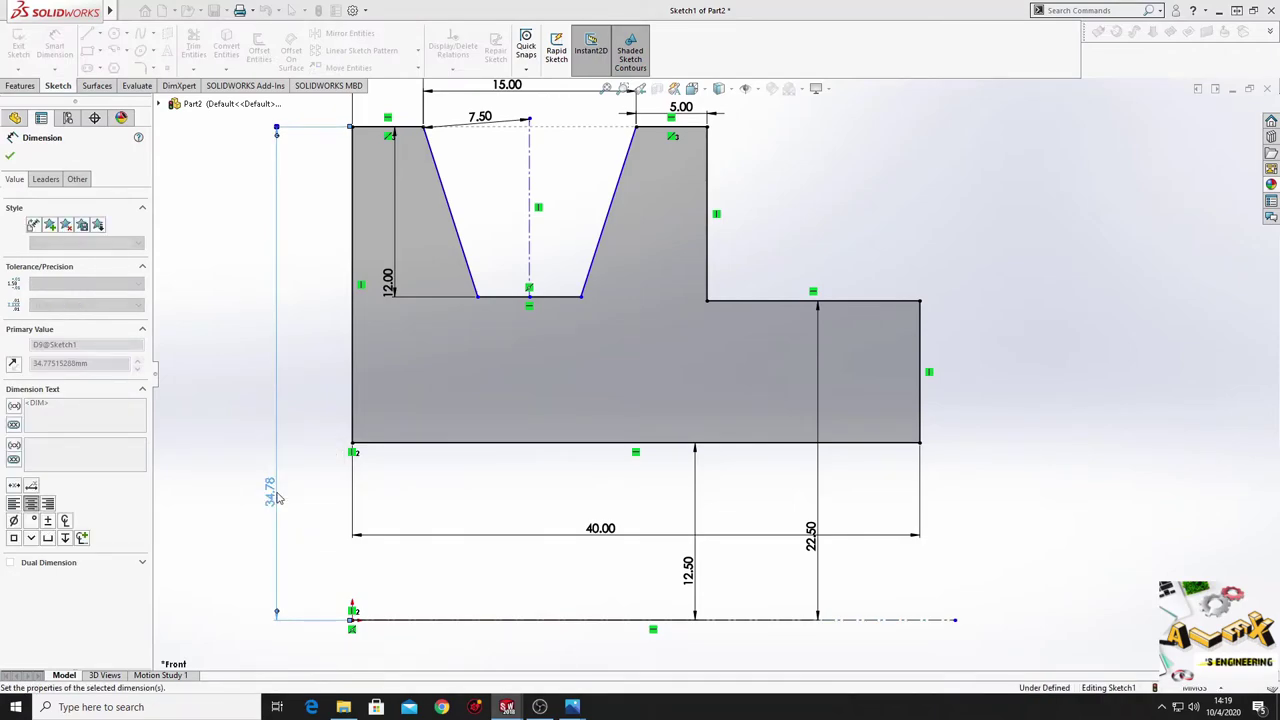
{"action": "middle_click_drag", "start_coordinate": [517, 420], "coordinate": [486, 631], "text": "ctrl"}
{"action": "right_click", "coordinate": [471, 457]}
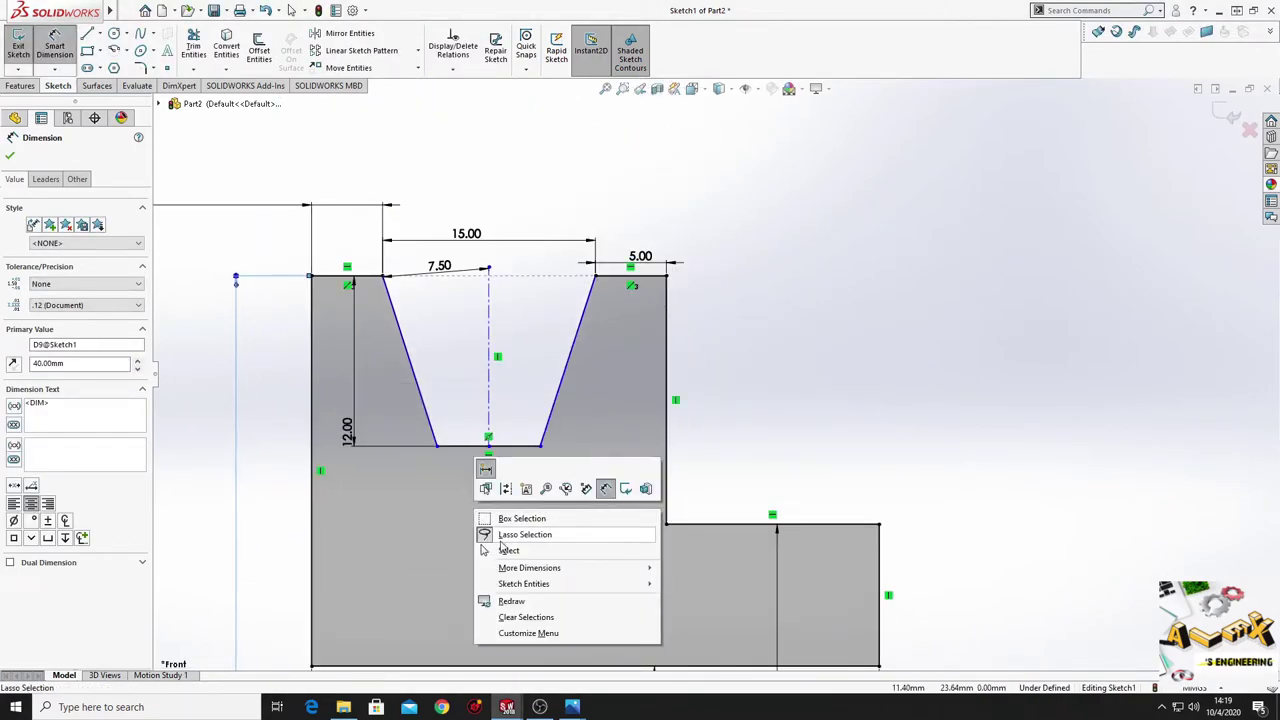
{"action": "left_click", "coordinate": [506, 556]}
Step: Adjust the groove's bottom corner and dimension the groove's flat bottom at 5 mm
{"action": "mouse_move", "coordinate": [540, 445]}
{"action": "left_mouse_down"}
{"action": "mouse_move", "coordinate": [517, 400]}
{"action": "mouse_move", "coordinate": [522, 445]}
{"action": "left_mouse_up"}
{"action": "left_click", "coordinate": [54, 46]}
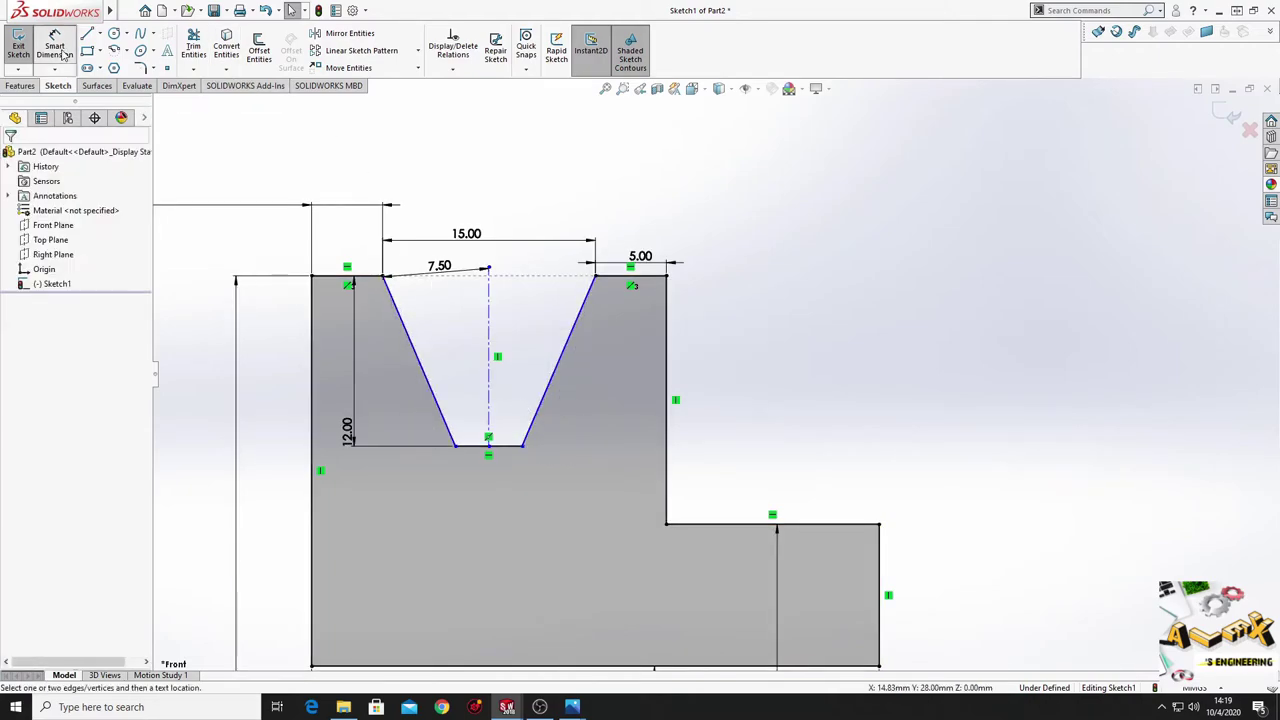
{"action": "left_click", "coordinate": [488, 446]}
{"action": "left_click", "coordinate": [505, 490]}
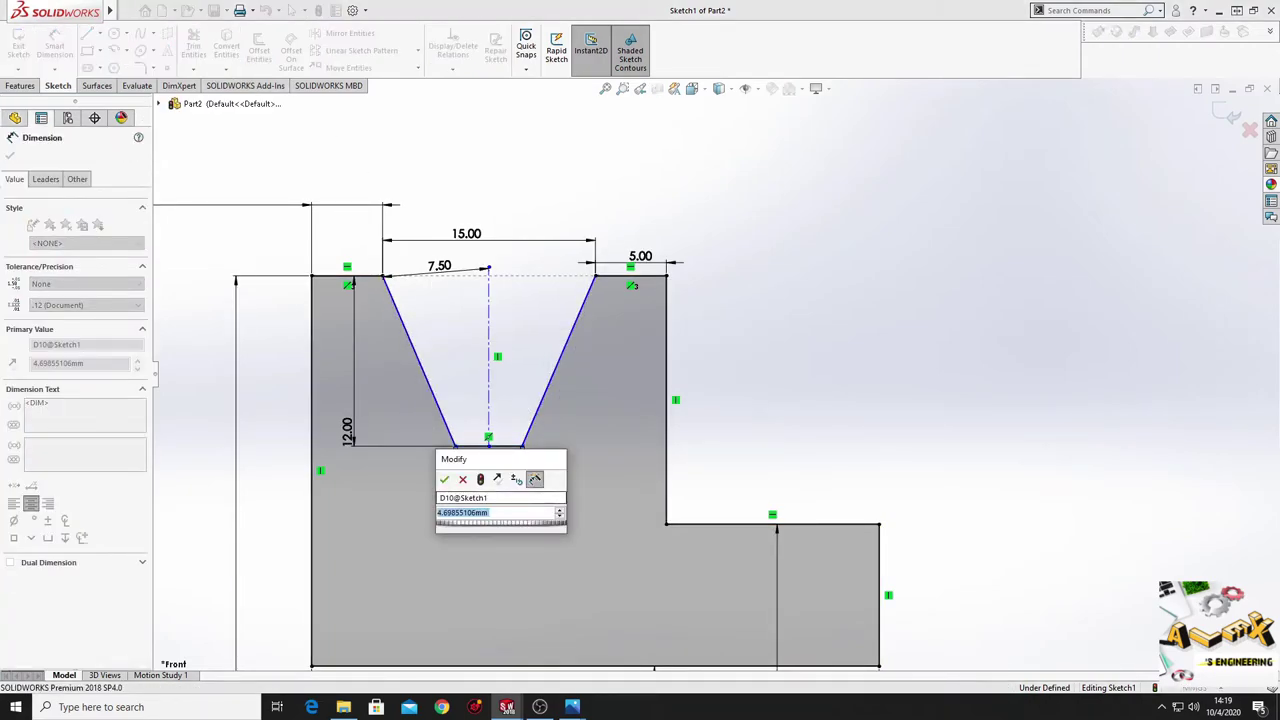
{"action": "type", "text": "5"}
{"action": "key", "text": "Return"}
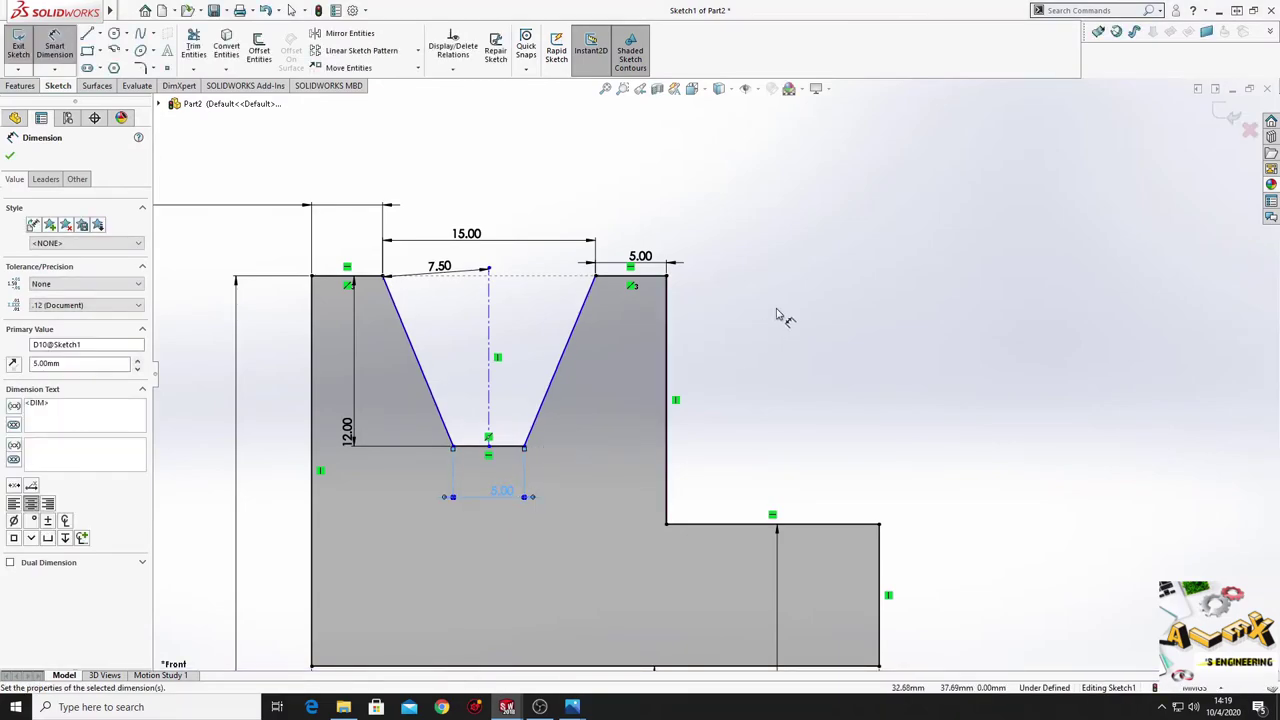
{"action": "right_click", "coordinate": [779, 316]}
{"action": "left_click", "coordinate": [800, 348]}
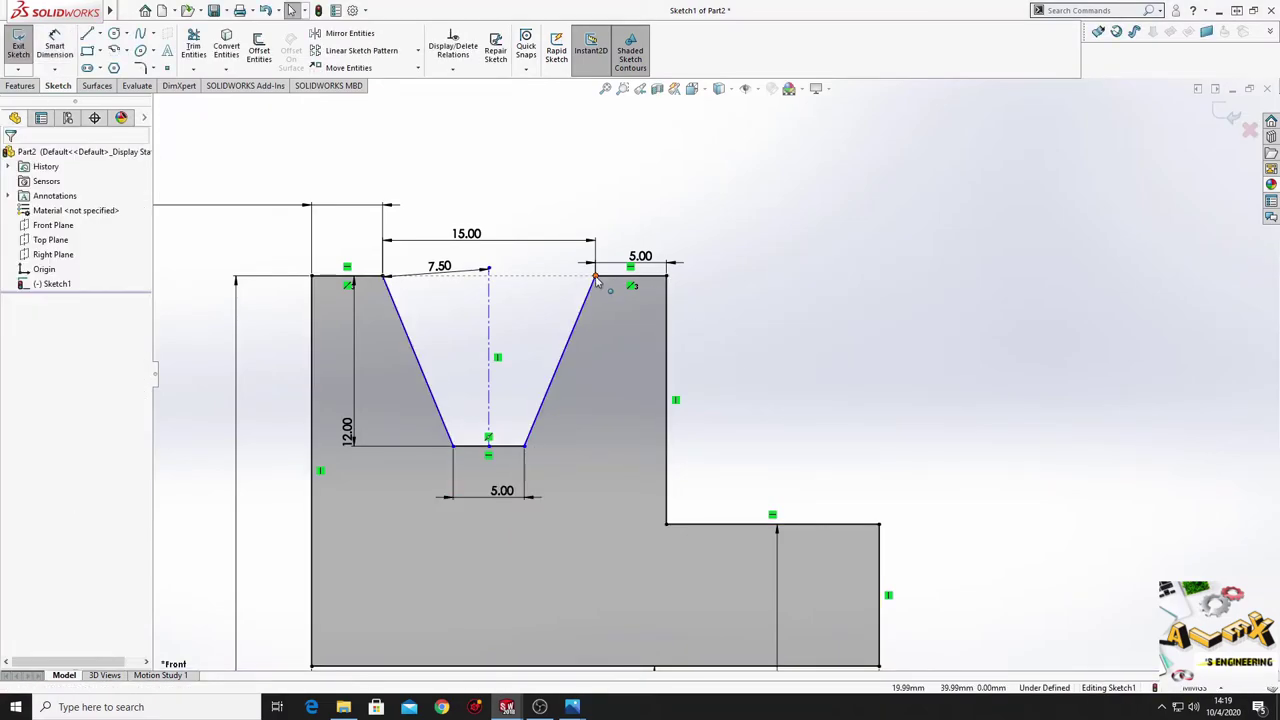
Step: Add a Horizontal relation between the centreline's top point and the groove's top-right corner
{"action": "left_click", "coordinate": [595, 278]}
{"action": "left_click", "coordinate": [489, 449]}
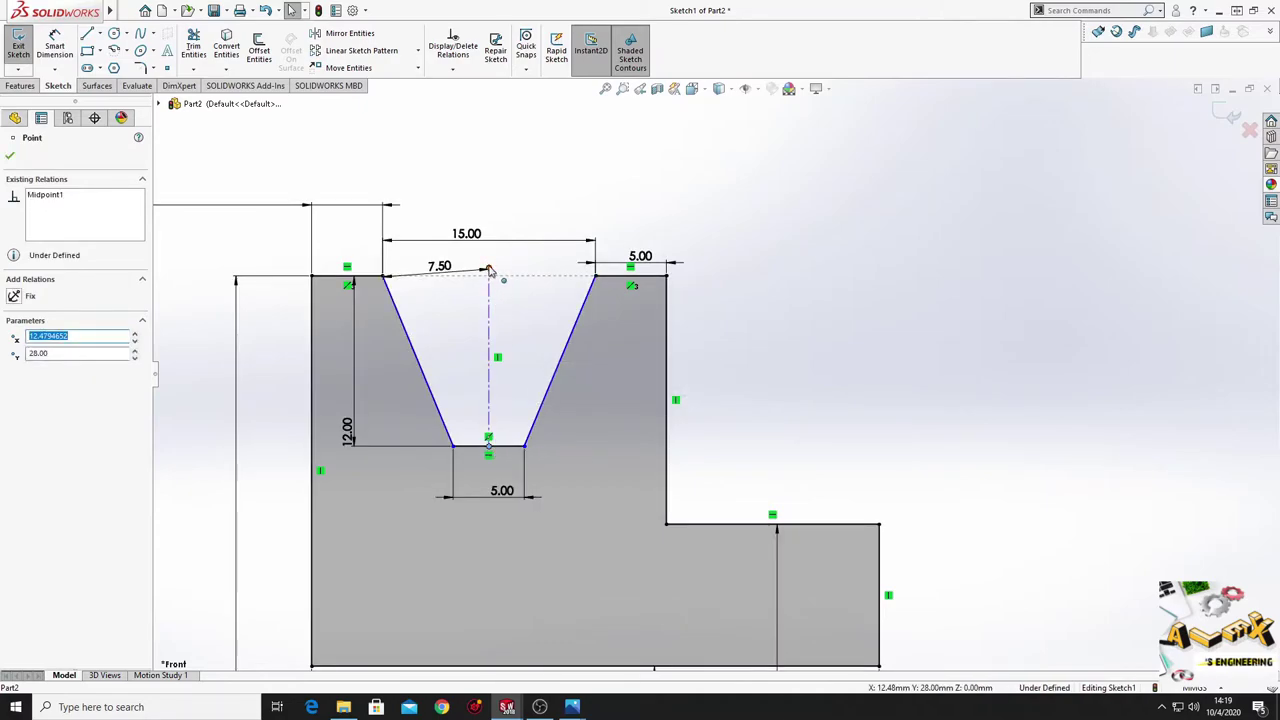
{"action": "left_click", "coordinate": [488, 269]}
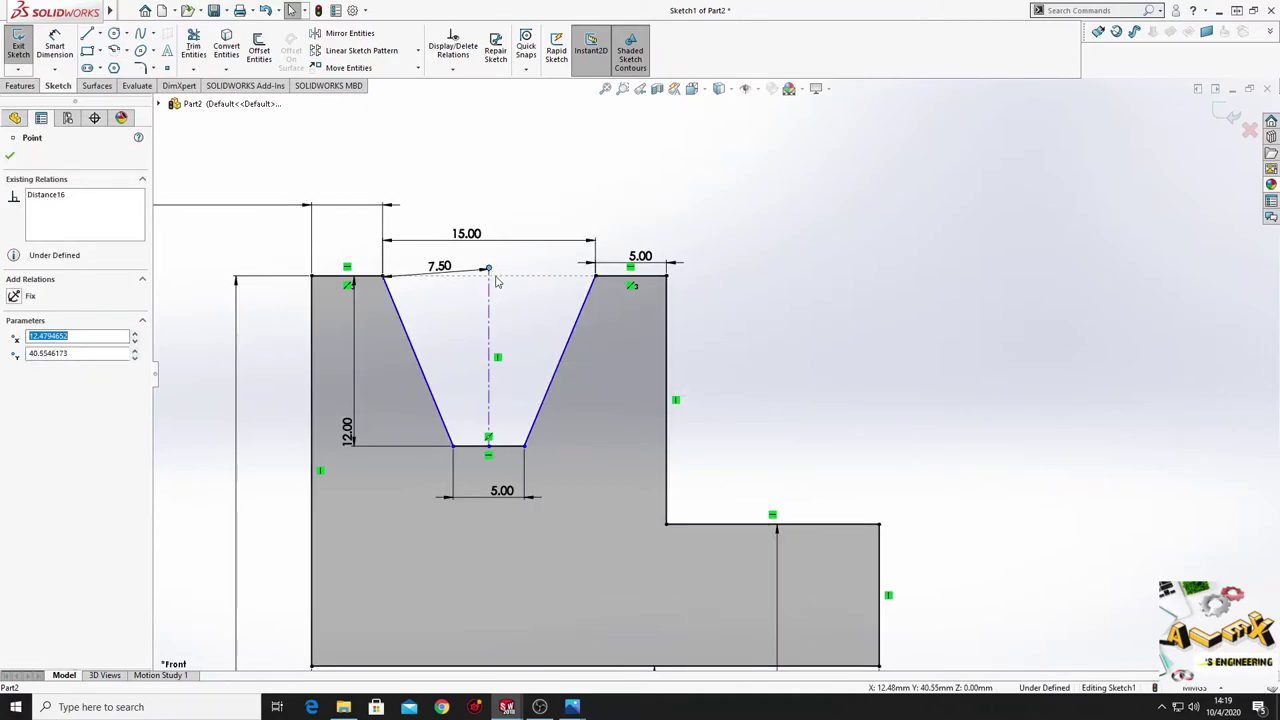
{"action": "left_click", "coordinate": [596, 279], "text": "ctrl"}
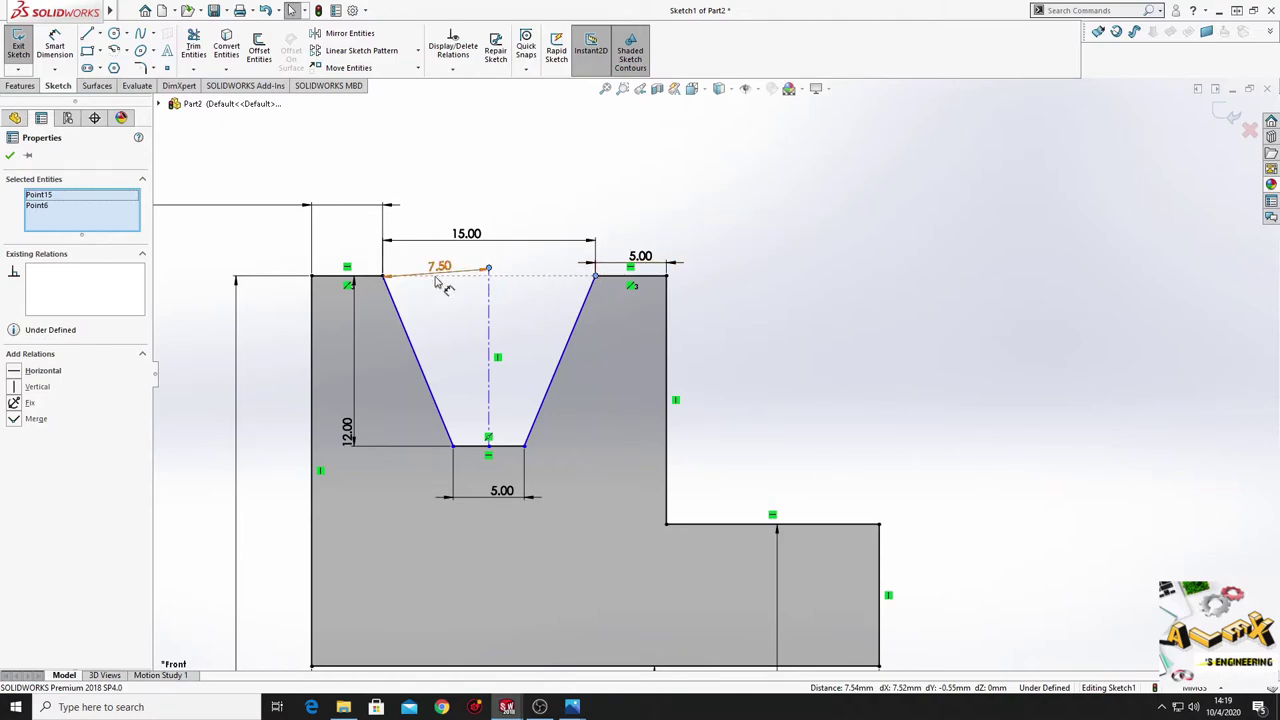
{"action": "left_click", "coordinate": [40, 371]}
{"action": "left_click", "coordinate": [803, 314]}
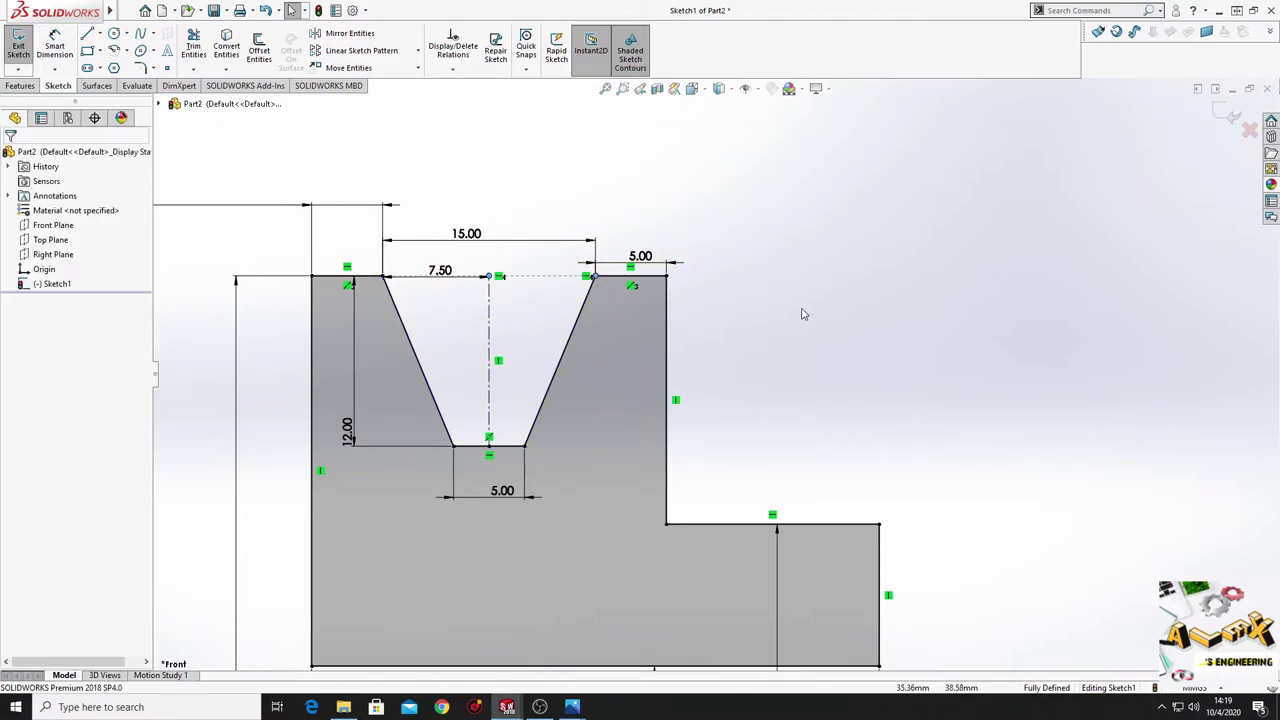
{"action": "scroll", "coordinate": [766, 397], "scroll_direction": "up", "scroll_amount": 4}
{"action": "scroll", "coordinate": [689, 375], "scroll_direction": "up", "scroll_amount": 1}
{"action": "scroll", "coordinate": [689, 375], "scroll_direction": "up", "scroll_amount": 2}
{"action": "mouse_move", "coordinate": [689, 375]}
{"action": "middle_mouse_down", "text": "ctrl"}
{"action": "mouse_move", "coordinate": [720, 240]}
{"action": "mouse_move", "coordinate": [716, 390]}
{"action": "middle_mouse_up", "text": "ctrl"}
{"action": "scroll", "coordinate": [726, 306], "scroll_direction": "down", "scroll_amount": 2}
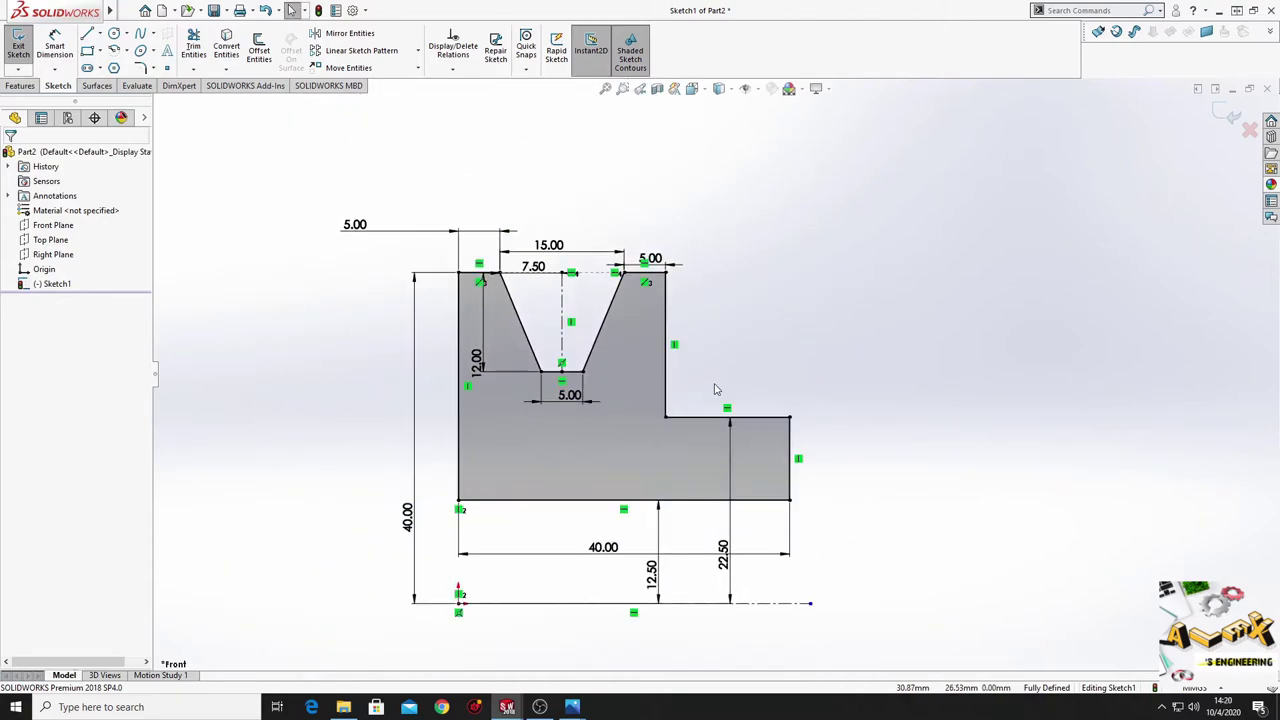
{"action": "left_click", "coordinate": [27, 88]}
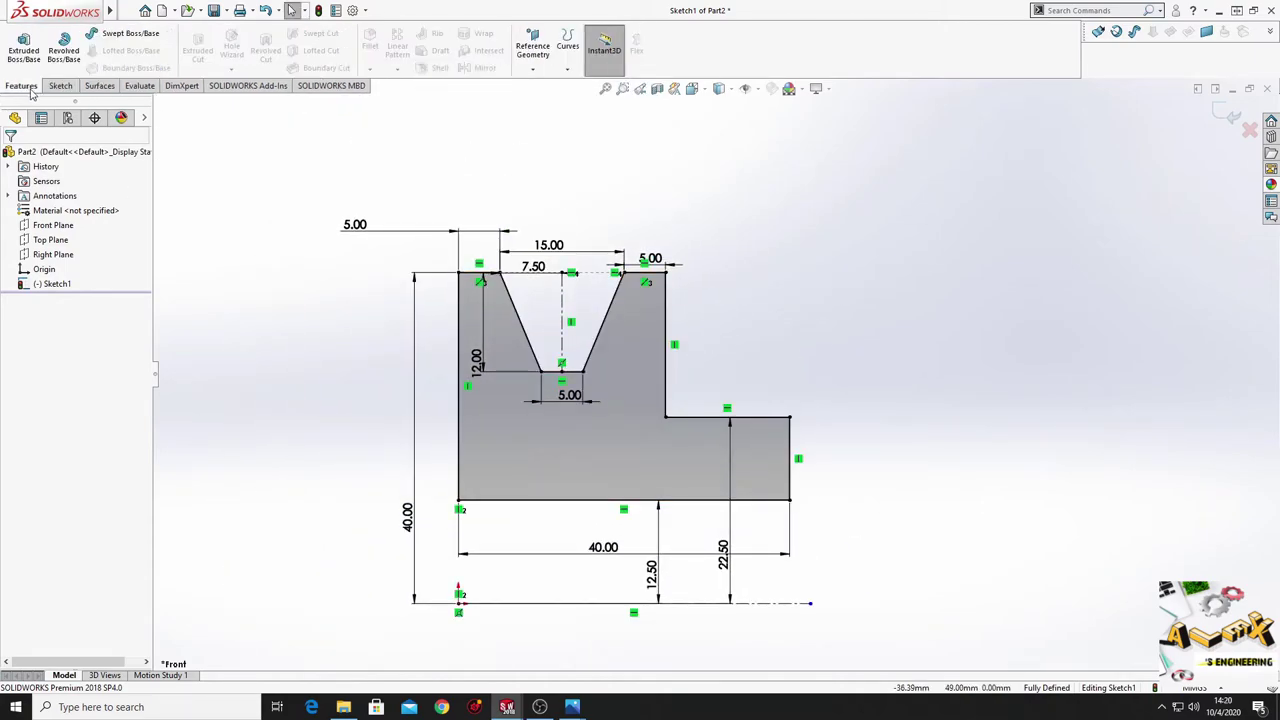
Step: Revolve the profile 360° about the bottom centreline into the Revolve1 pulley solid
{"action": "left_click", "coordinate": [64, 50]}
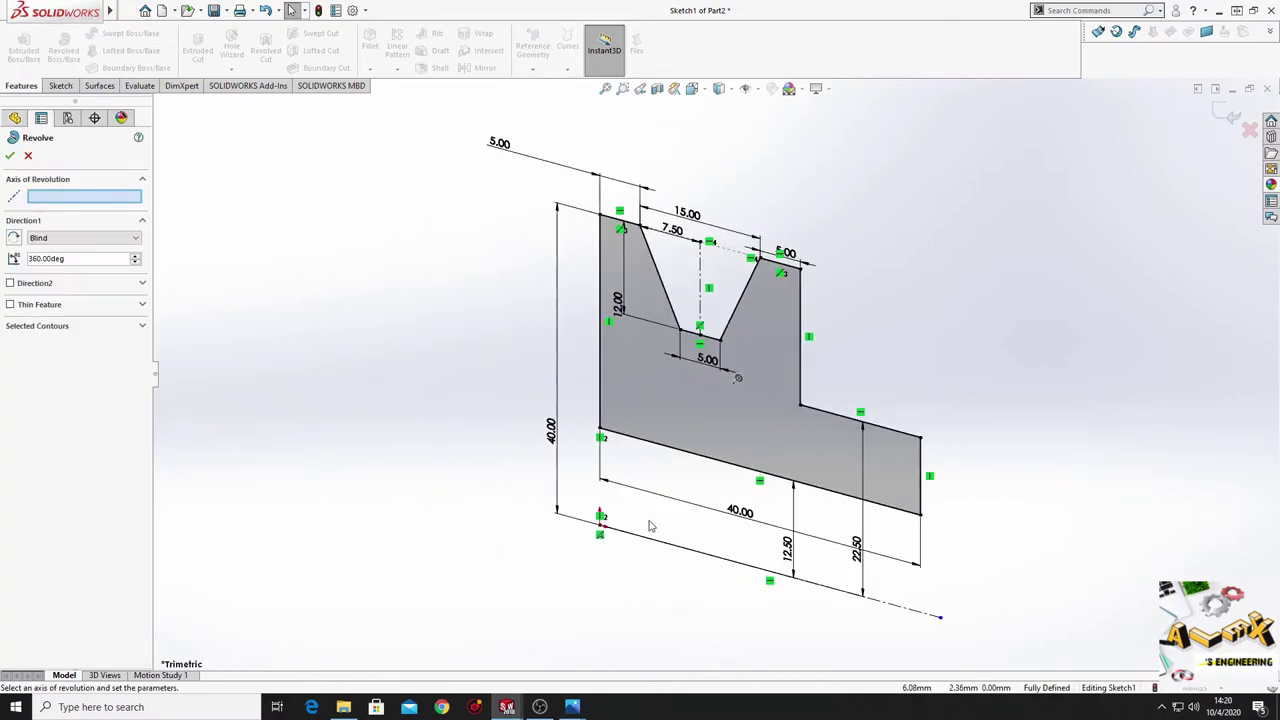
{"action": "left_click", "coordinate": [660, 546]}
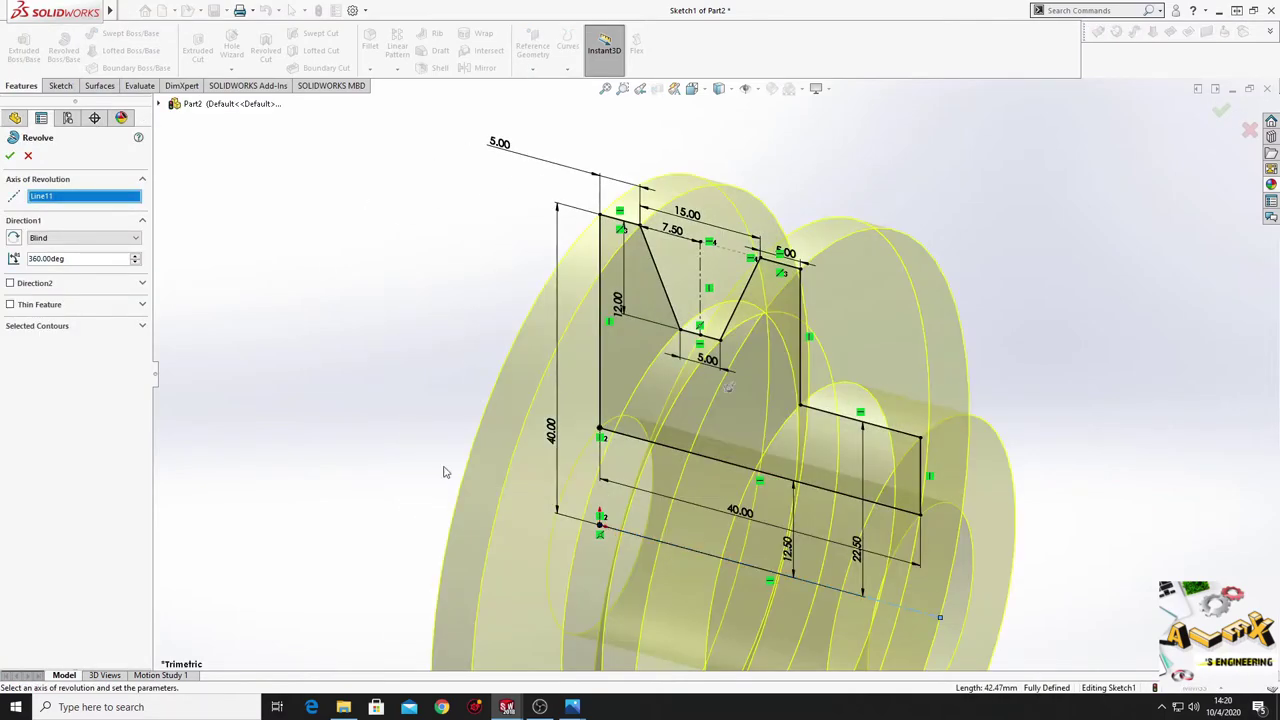
{"action": "scroll", "coordinate": [445, 472], "scroll_direction": "up", "scroll_amount": 3}
{"action": "left_click", "coordinate": [10, 157]}
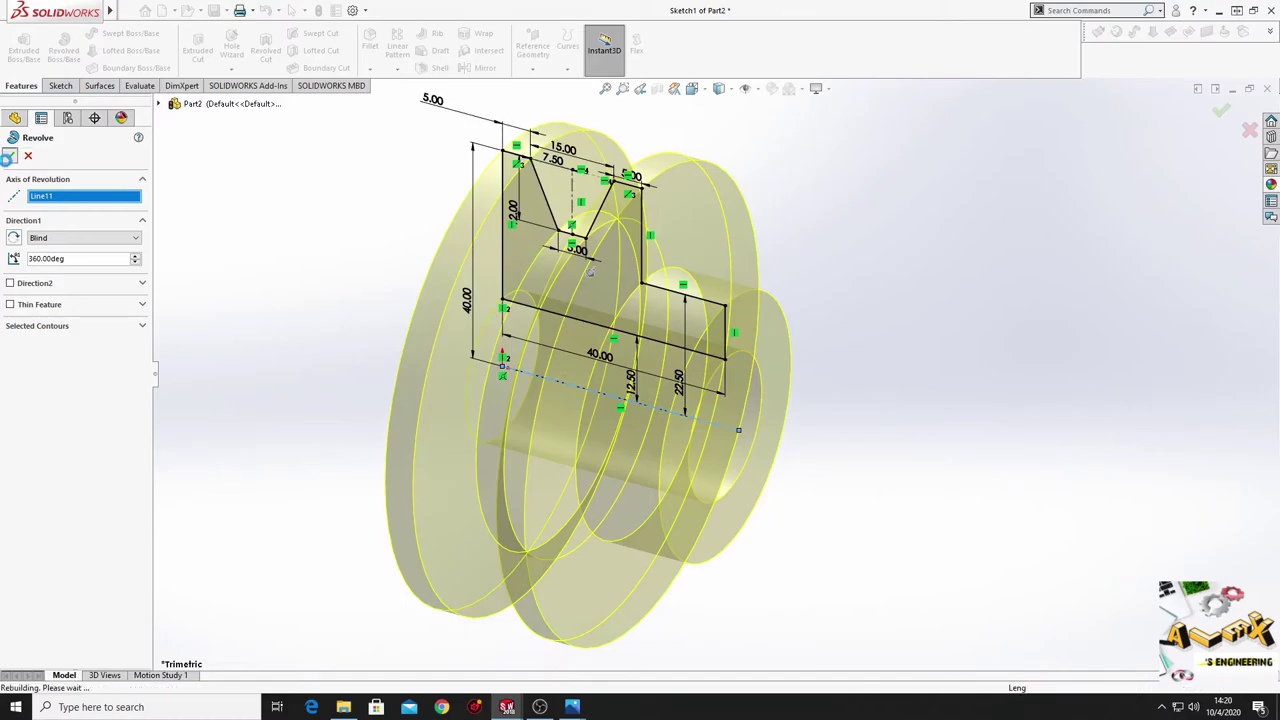
{"action": "mouse_move", "coordinate": [348, 314]}
{"action": "middle_mouse_down"}
{"action": "mouse_move", "coordinate": [362, 317]}
{"action": "mouse_move", "coordinate": [383, 371]}
{"action": "middle_mouse_up"}
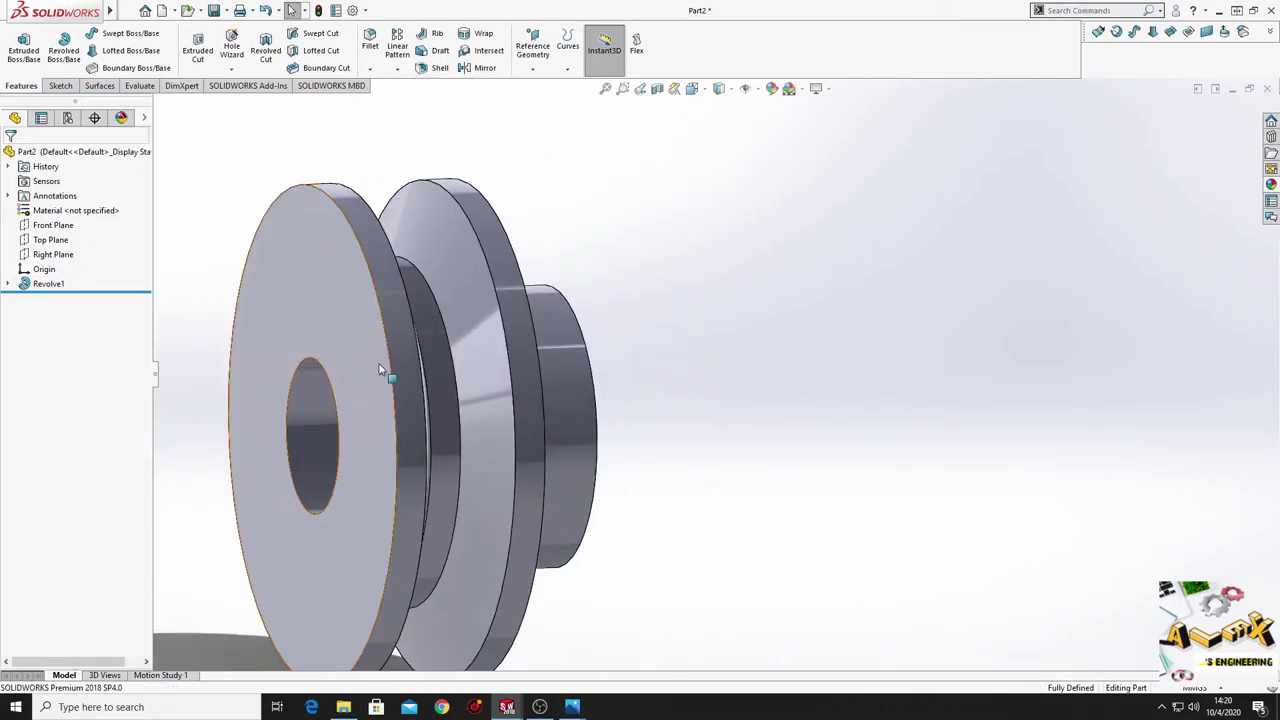
Step: Apply a red (RGB 255, 0, 0) appearance to the entire revolved pulley part
{"action": "right_click", "coordinate": [365, 400]}
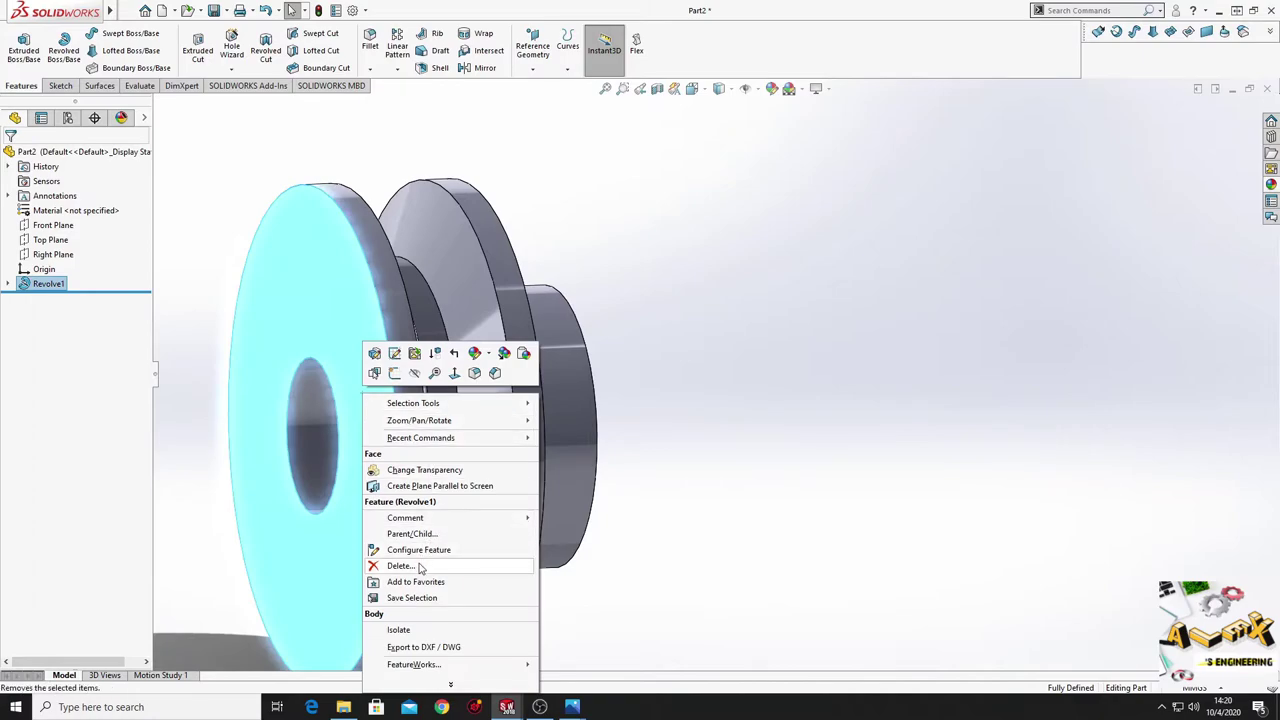
{"action": "left_click", "coordinate": [475, 358]}
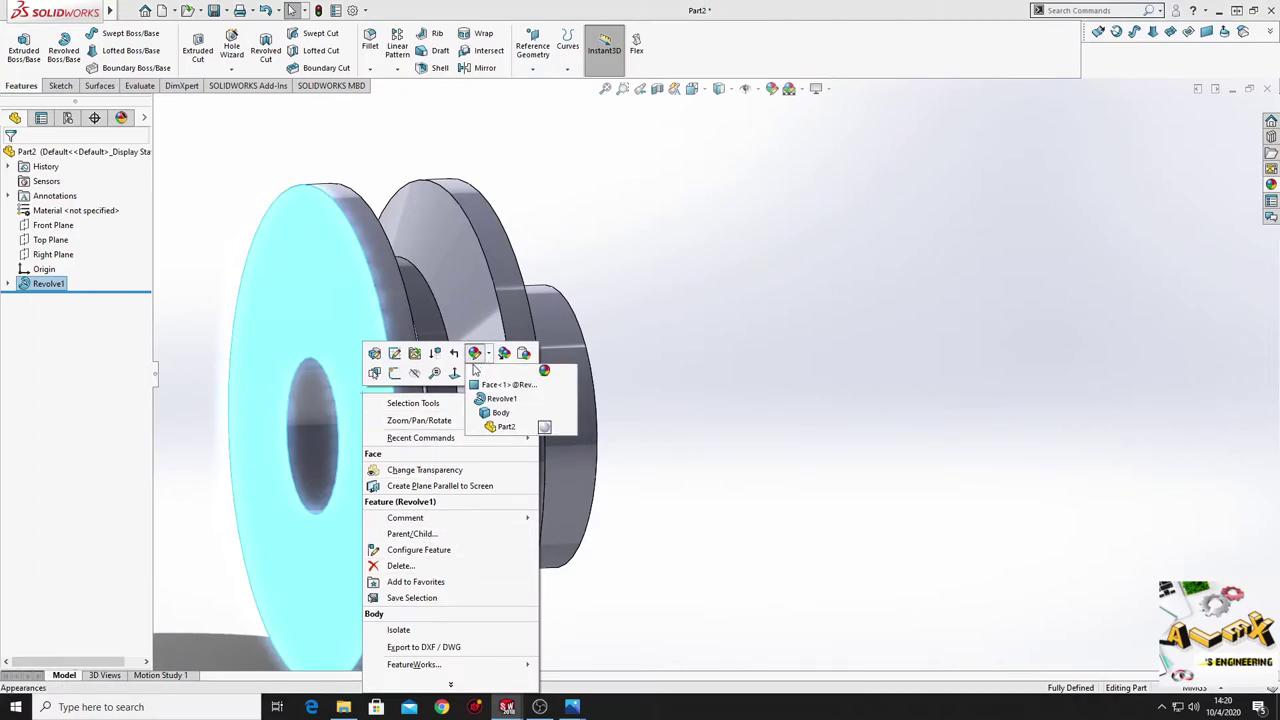
{"action": "left_click", "coordinate": [500, 414]}
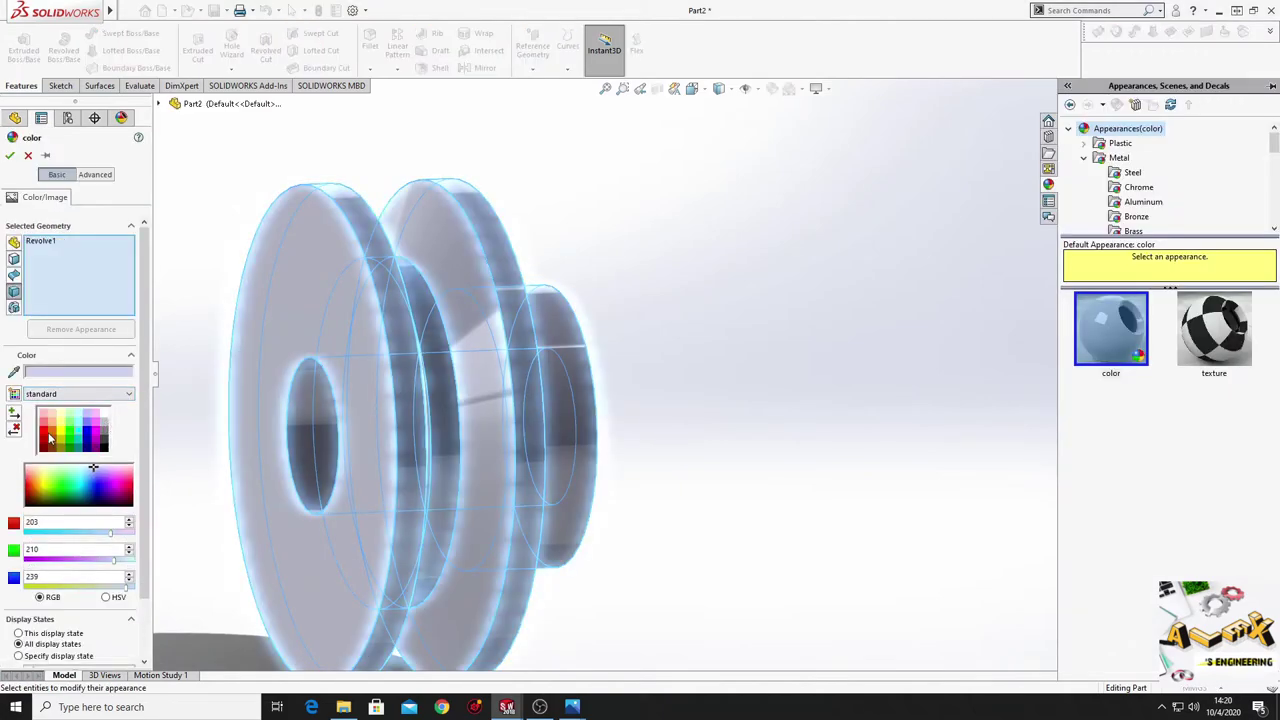
{"action": "left_click", "coordinate": [44, 437]}
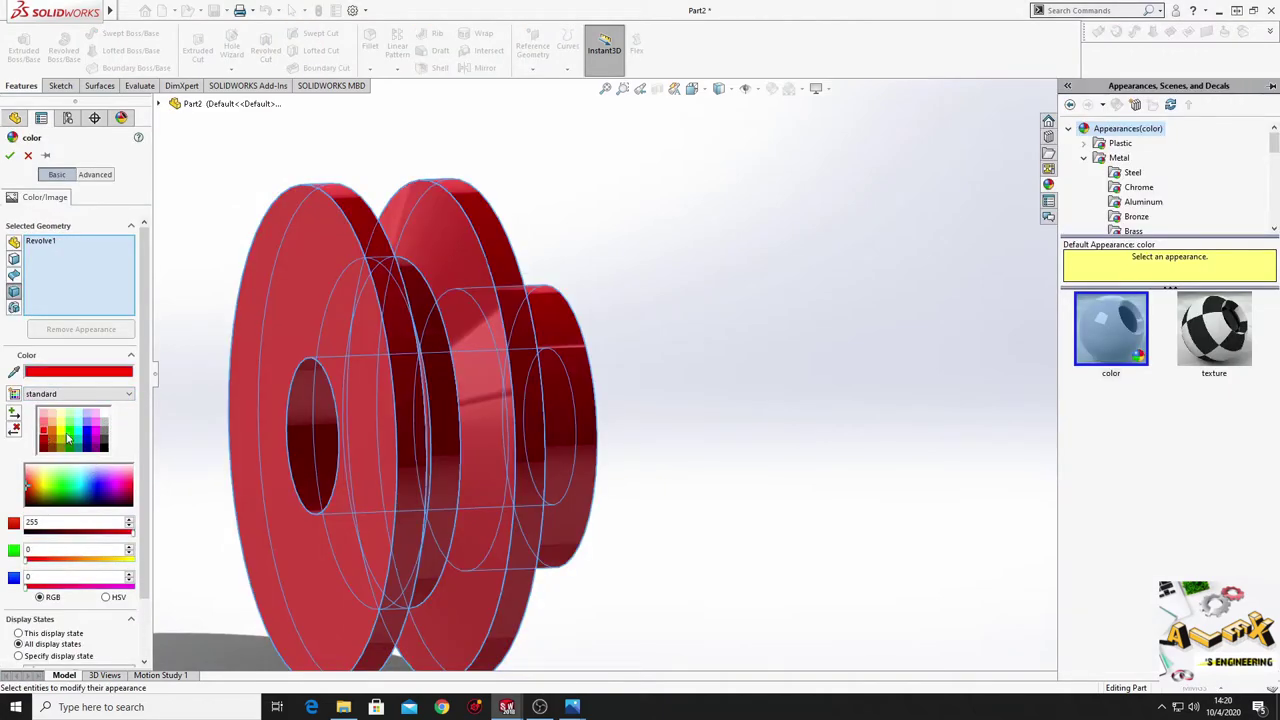
{"action": "left_click", "coordinate": [10, 155]}
{"action": "scroll", "coordinate": [514, 420], "scroll_direction": "down", "scroll_amount": 3}
{"action": "scroll", "coordinate": [431, 437], "scroll_direction": "down", "scroll_amount": 2}
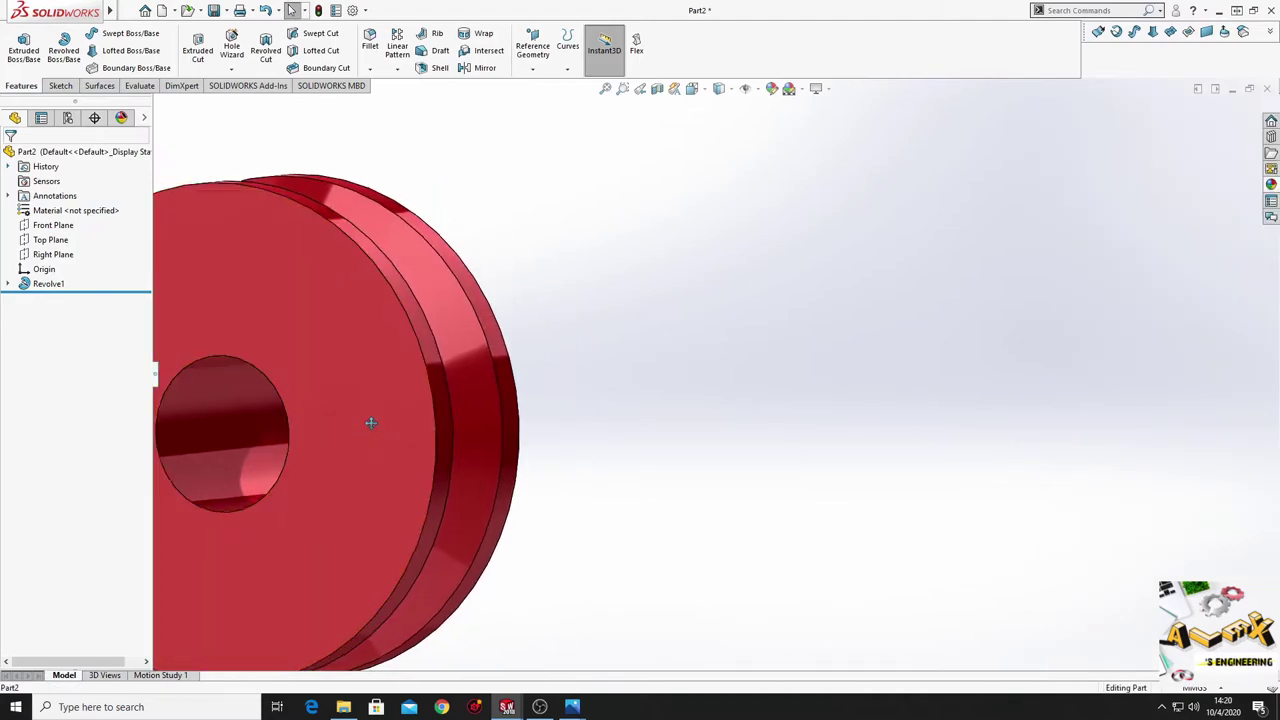
{"action": "scroll", "coordinate": [370, 423], "scroll_direction": "up", "scroll_amount": 2}
Step: Start Sketch2 on the pulley's front face and view it face-on
{"action": "left_click", "coordinate": [528, 390]}
{"action": "left_click", "coordinate": [608, 354]}
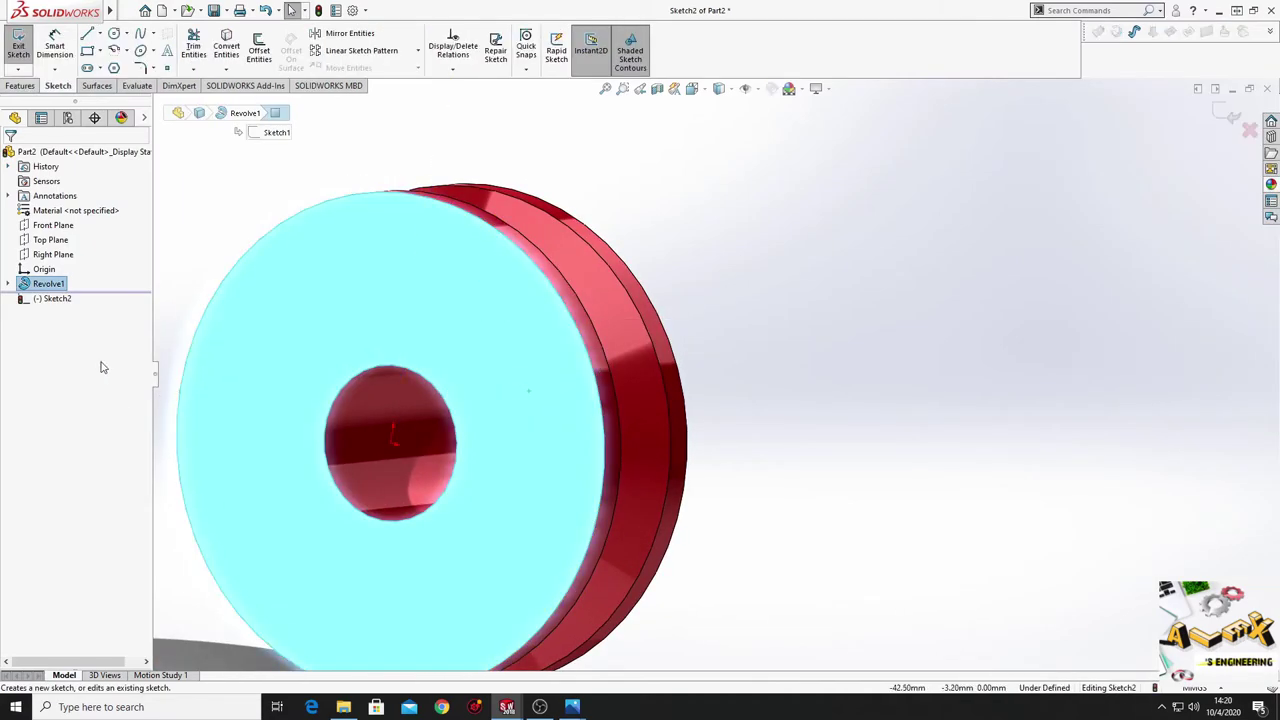
{"action": "left_click", "coordinate": [55, 298]}
{"action": "left_click", "coordinate": [106, 278]}
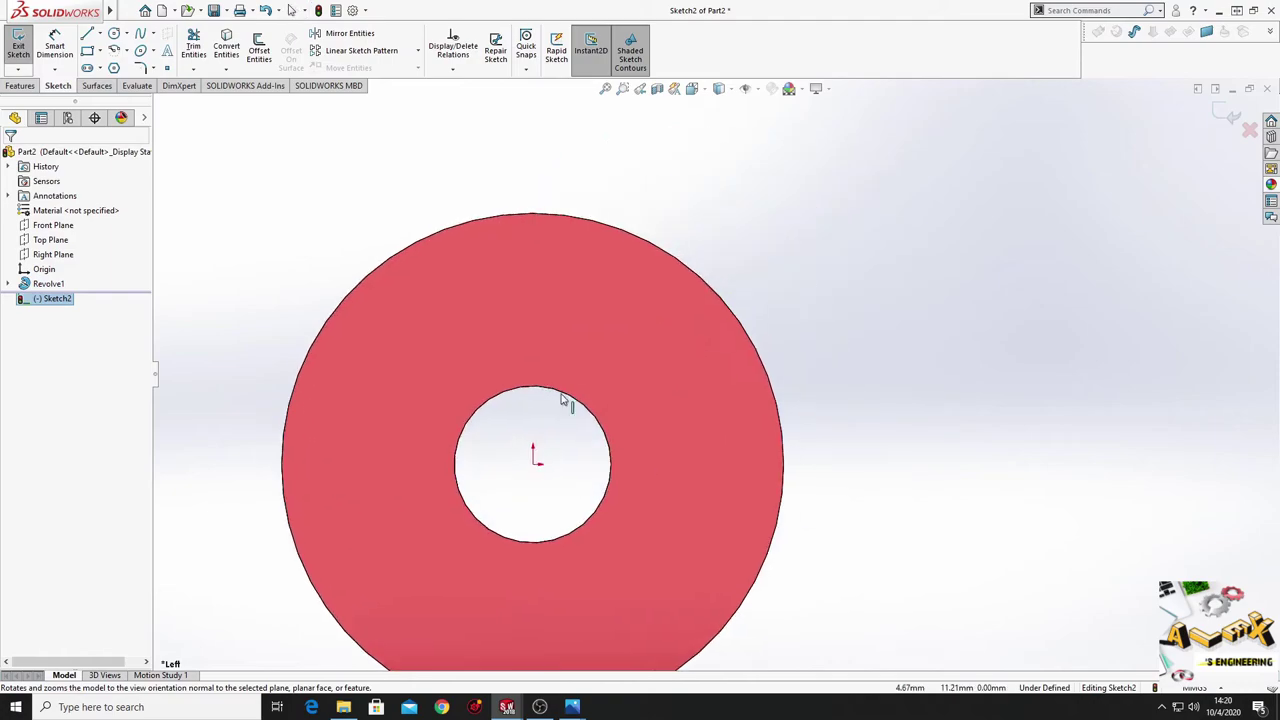
{"action": "scroll", "coordinate": [563, 400], "scroll_direction": "down", "scroll_amount": 3}
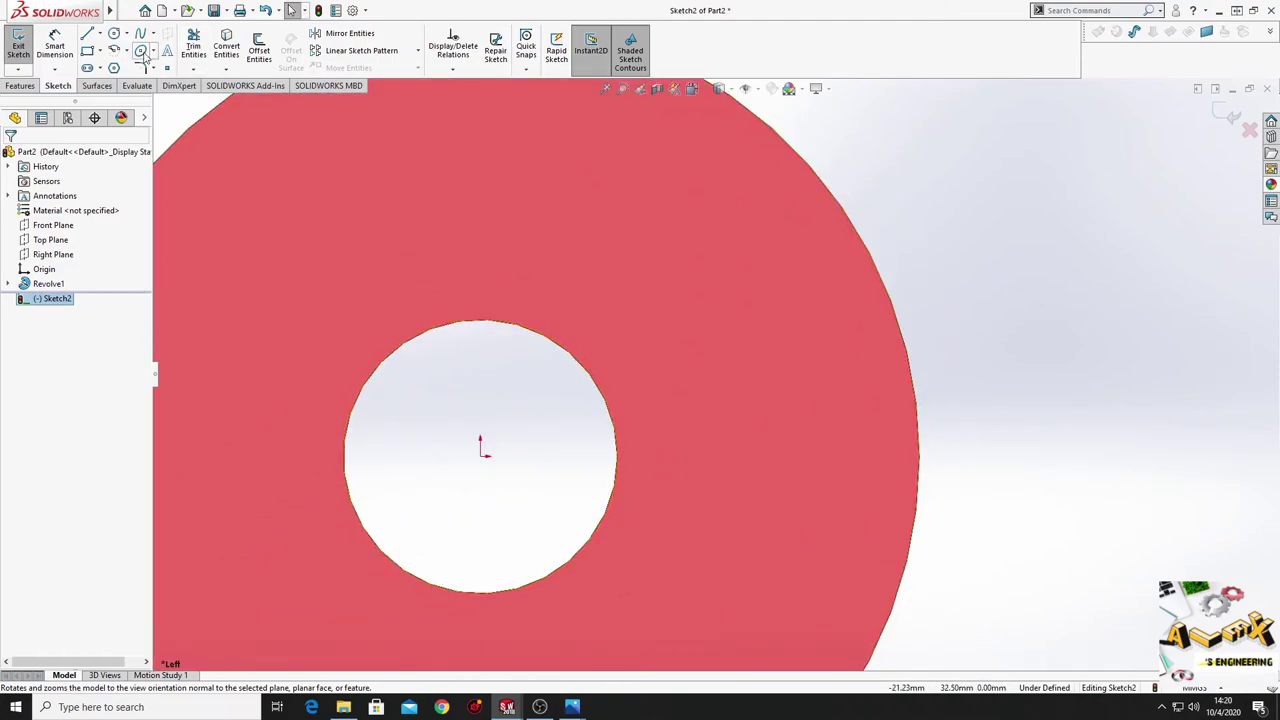
Step: Draw a vertical centreline from the origin up past the bore
{"action": "left_click", "coordinate": [100, 34]}
{"action": "left_click", "coordinate": [120, 66]}
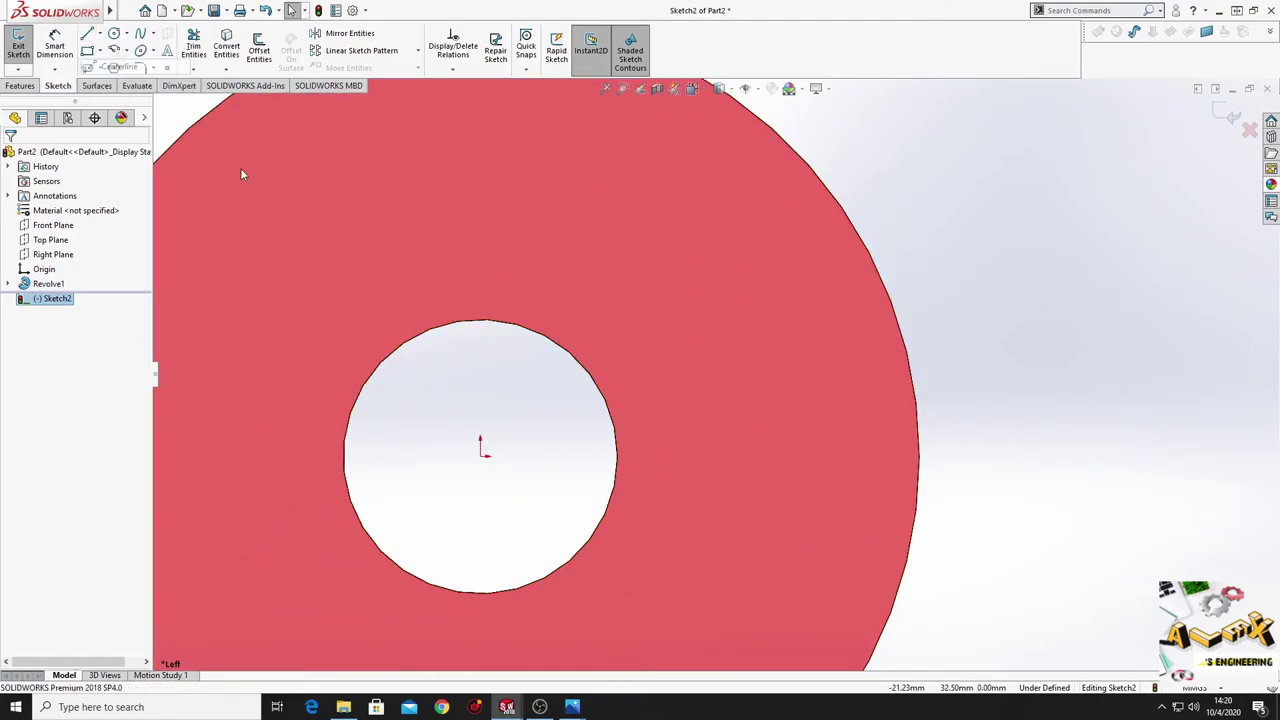
{"action": "left_click", "coordinate": [483, 455]}
{"action": "left_click", "coordinate": [480, 177]}
{"action": "right_click", "coordinate": [557, 162]}
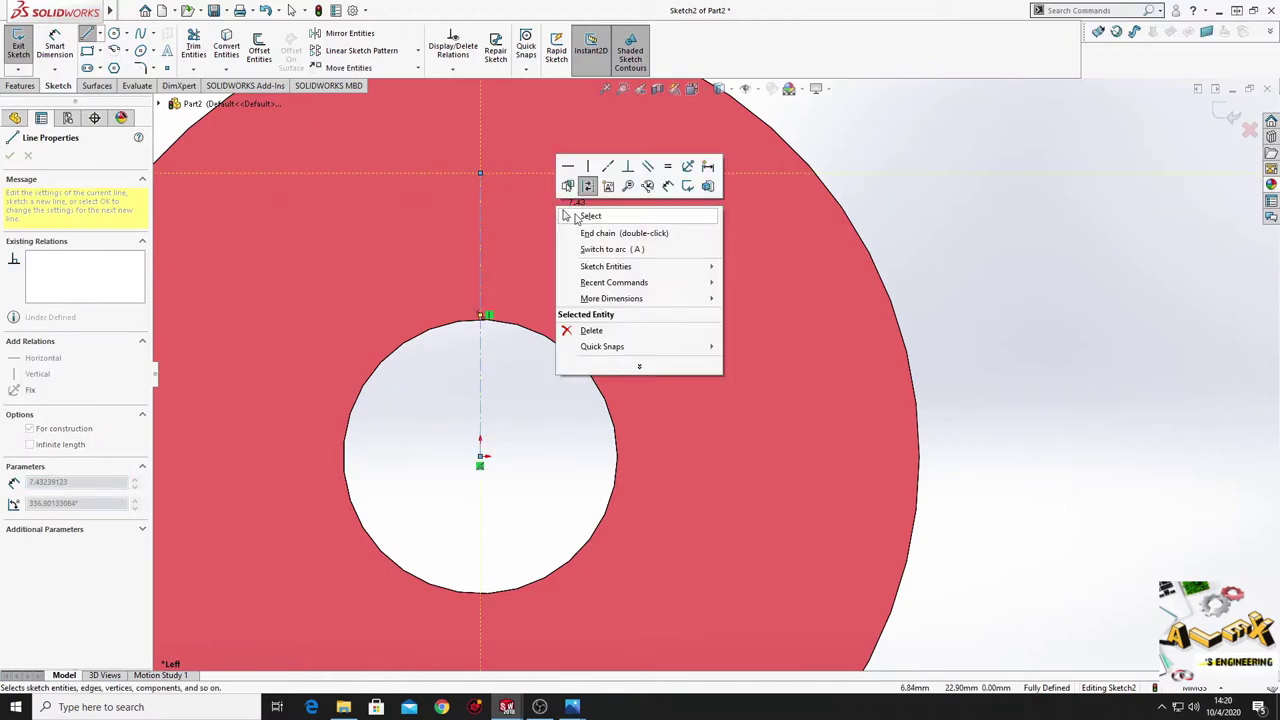
{"action": "left_click", "coordinate": [586, 214]}
Step: Draw the three-sided keyway outline rising from the bore's top edge
{"action": "left_click", "coordinate": [88, 33]}
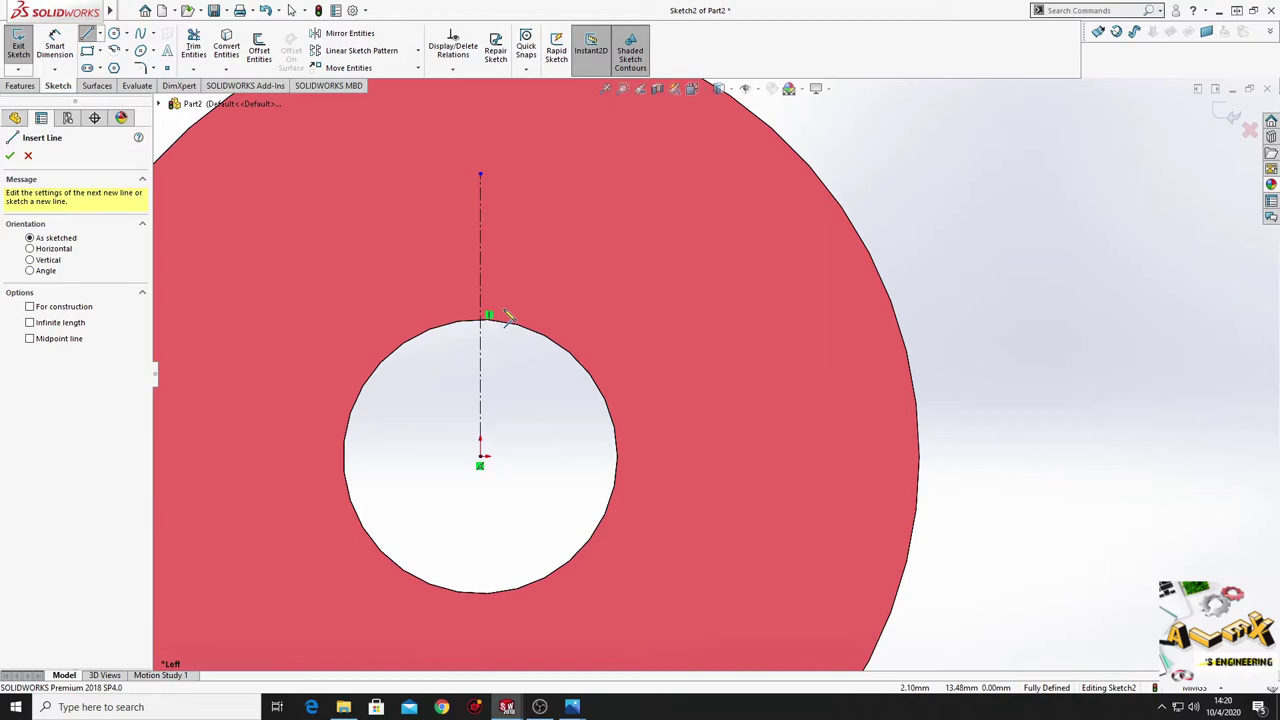
{"action": "left_click", "coordinate": [505, 313]}
{"action": "left_click", "coordinate": [503, 268]}
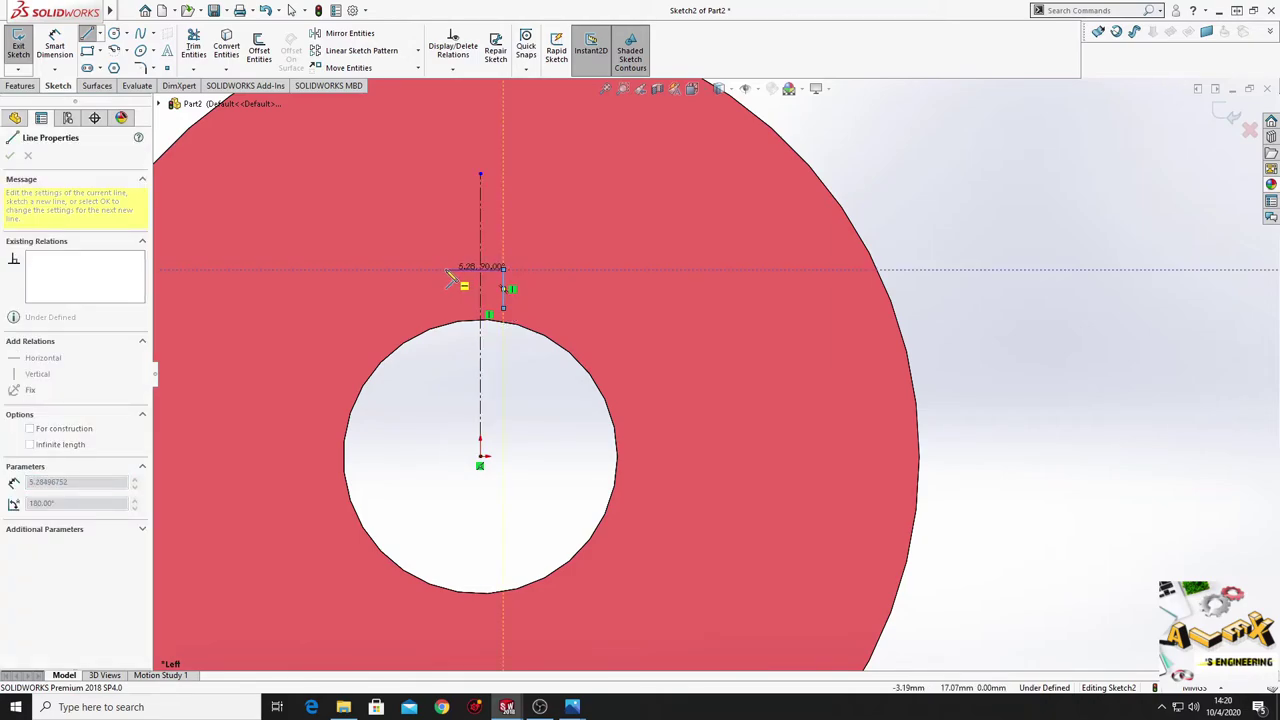
{"action": "left_click", "coordinate": [445, 270]}
{"action": "left_click", "coordinate": [445, 323]}
{"action": "right_click", "coordinate": [500, 337]}
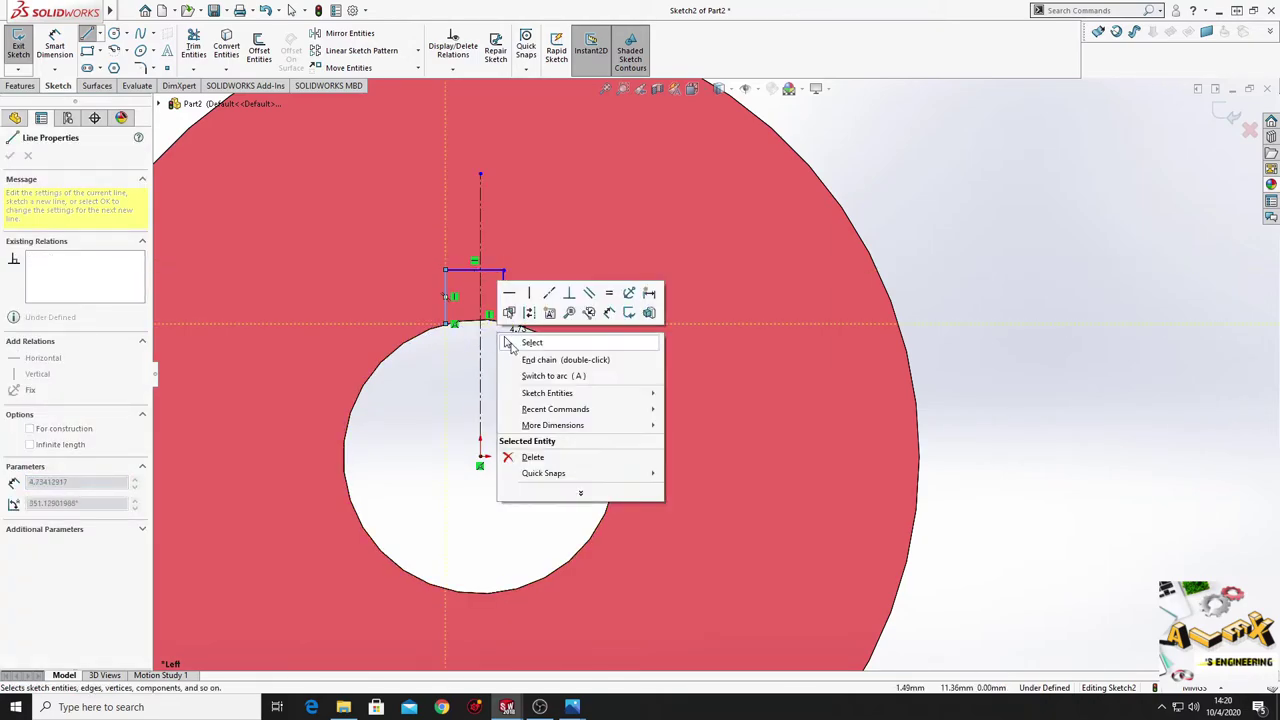
{"action": "left_click", "coordinate": [531, 343]}
Step: Make the keyway's bottom-right corner coincident with the bore edge
{"action": "scroll", "coordinate": [525, 346], "scroll_direction": "down", "scroll_amount": 2}
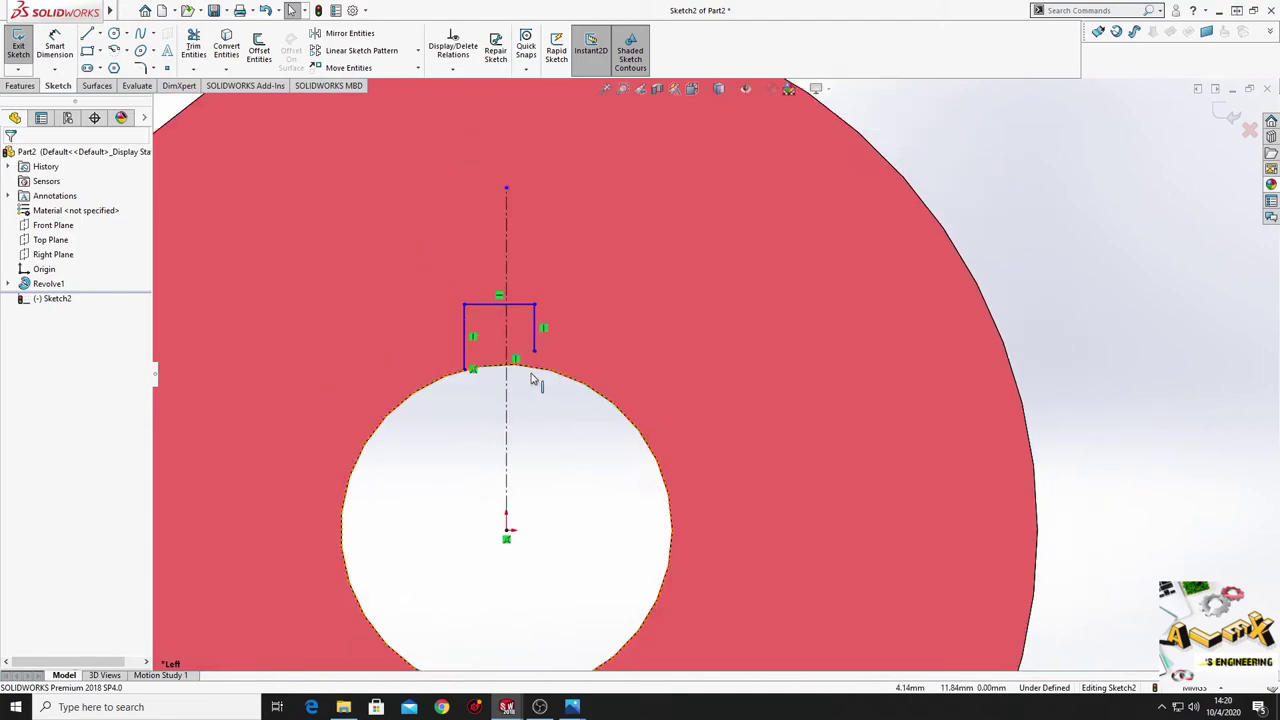
{"action": "left_click", "coordinate": [535, 351]}
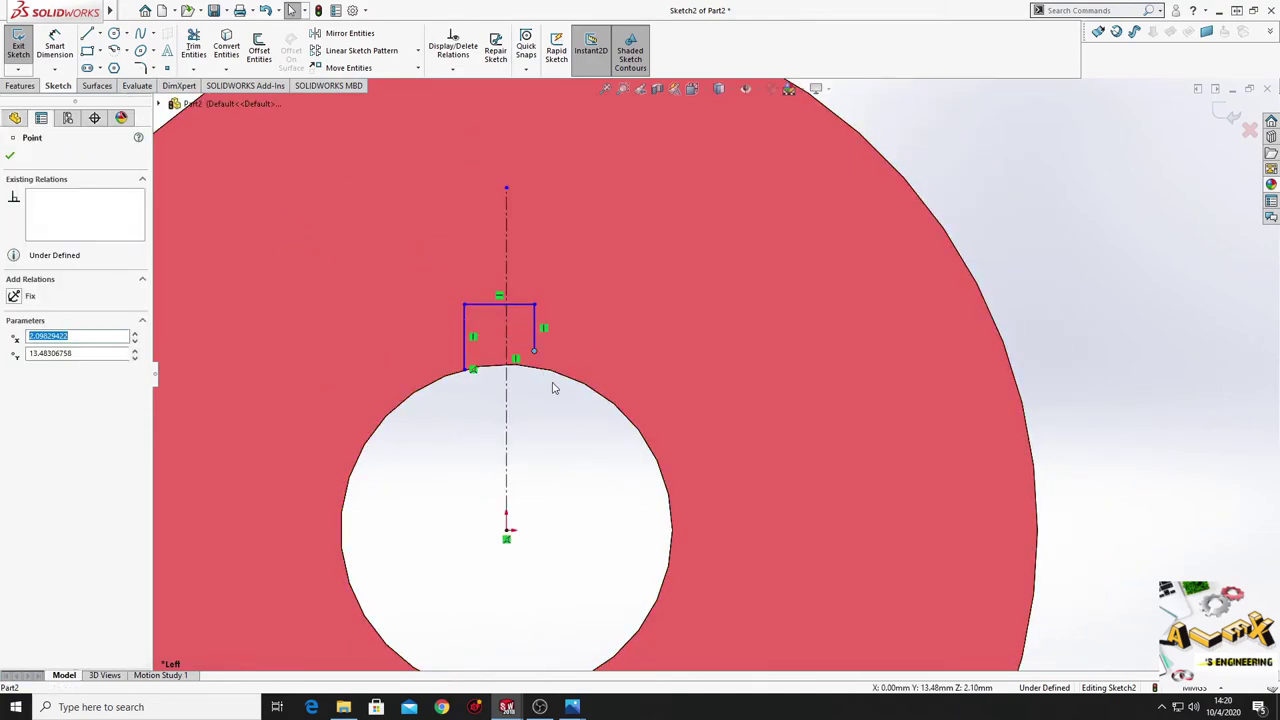
{"action": "left_click", "coordinate": [543, 375], "text": "ctrl"}
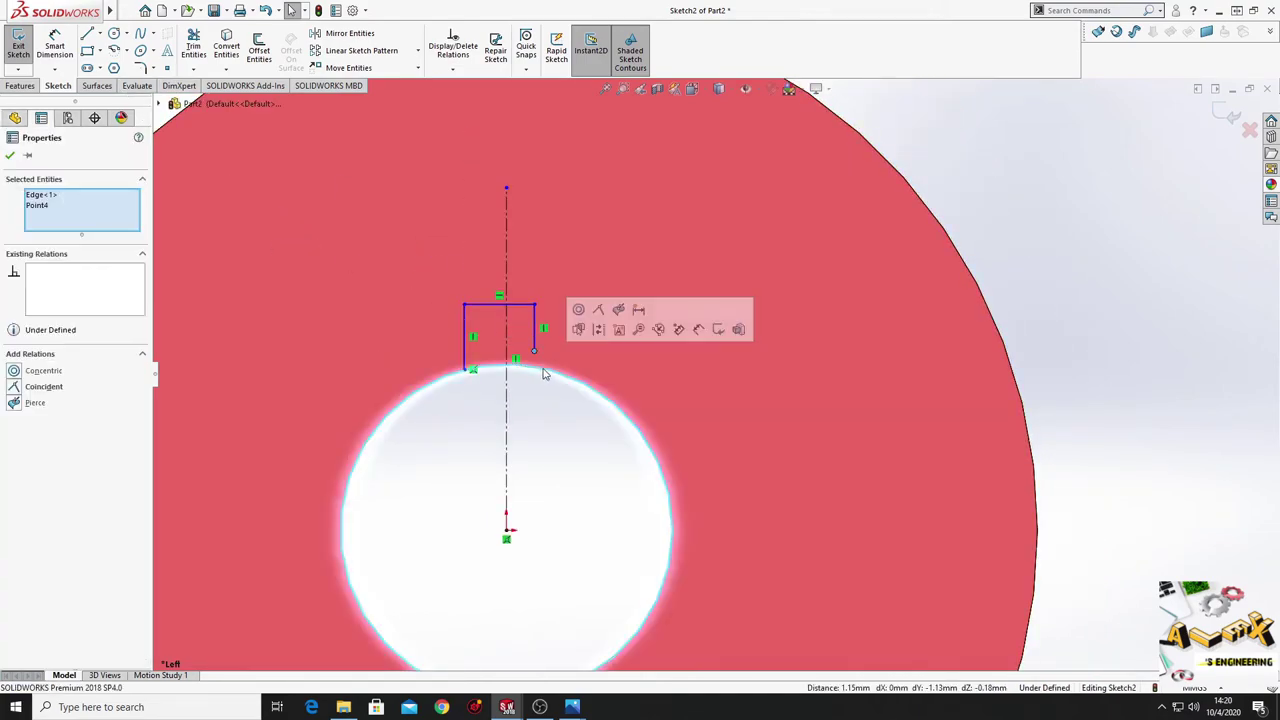
{"action": "left_click", "coordinate": [598, 309]}
{"action": "left_click", "coordinate": [591, 471]}
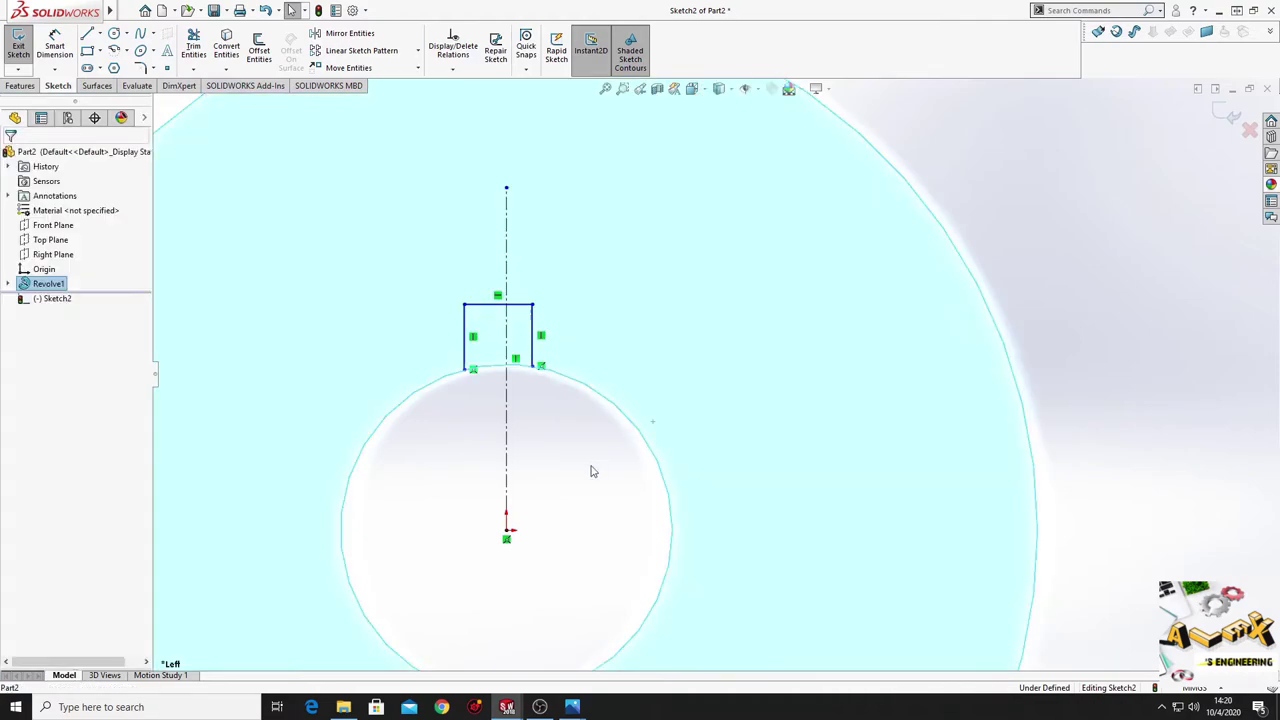
Step: Dimension the keyway: 4 mm height, 4 mm offset from the centreline, 8 mm width
{"action": "left_click", "coordinate": [55, 45]}
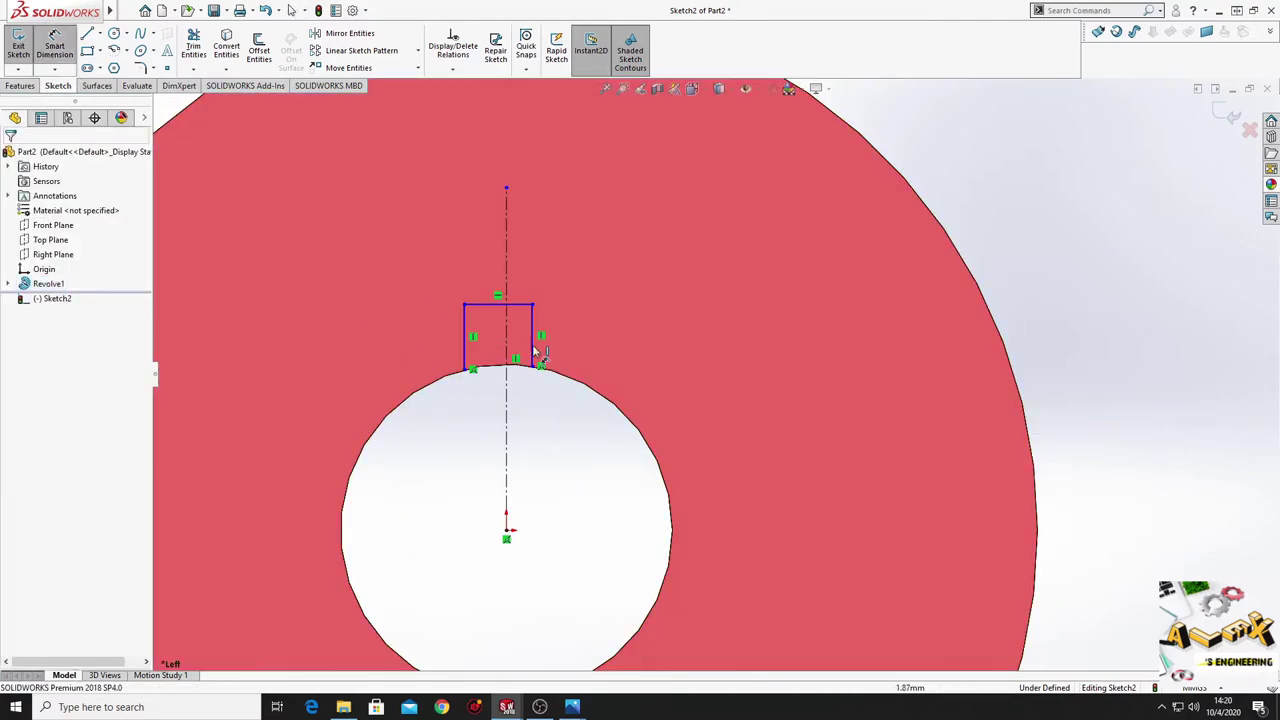
{"action": "left_click", "coordinate": [468, 338]}
{"action": "left_click", "coordinate": [389, 338]}
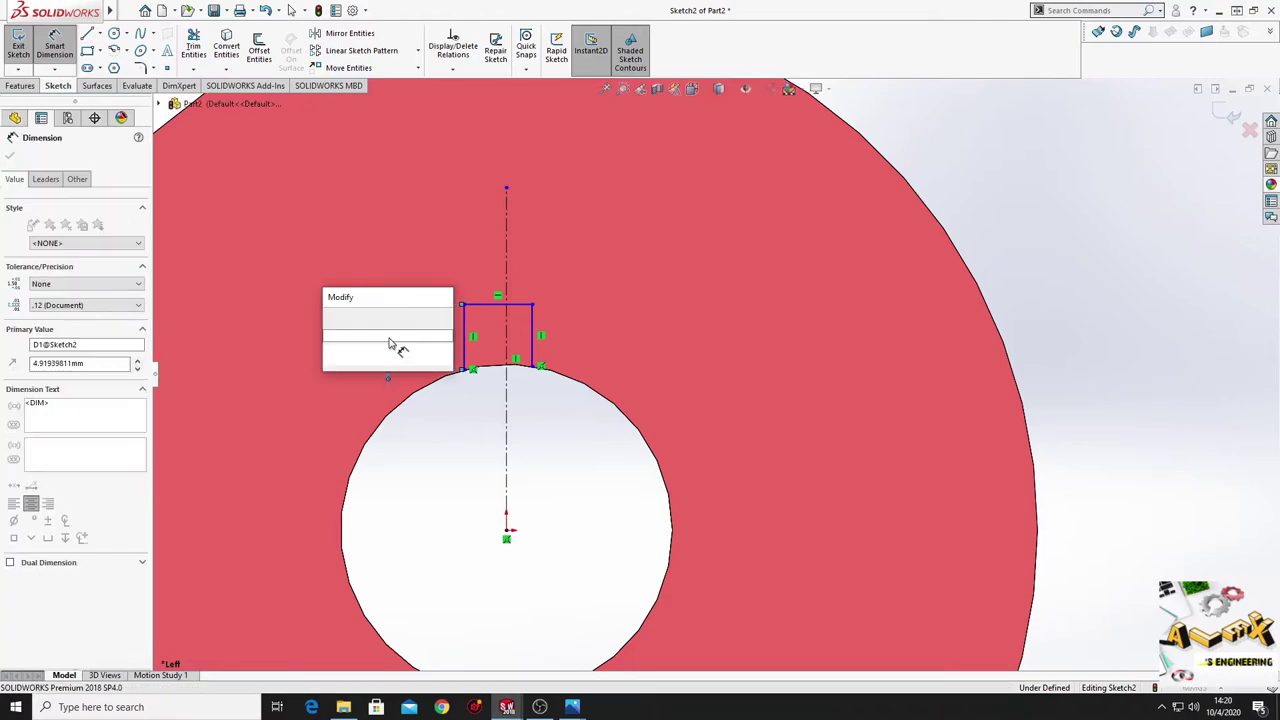
{"action": "type", "text": "4"}
{"action": "key", "text": "Return"}
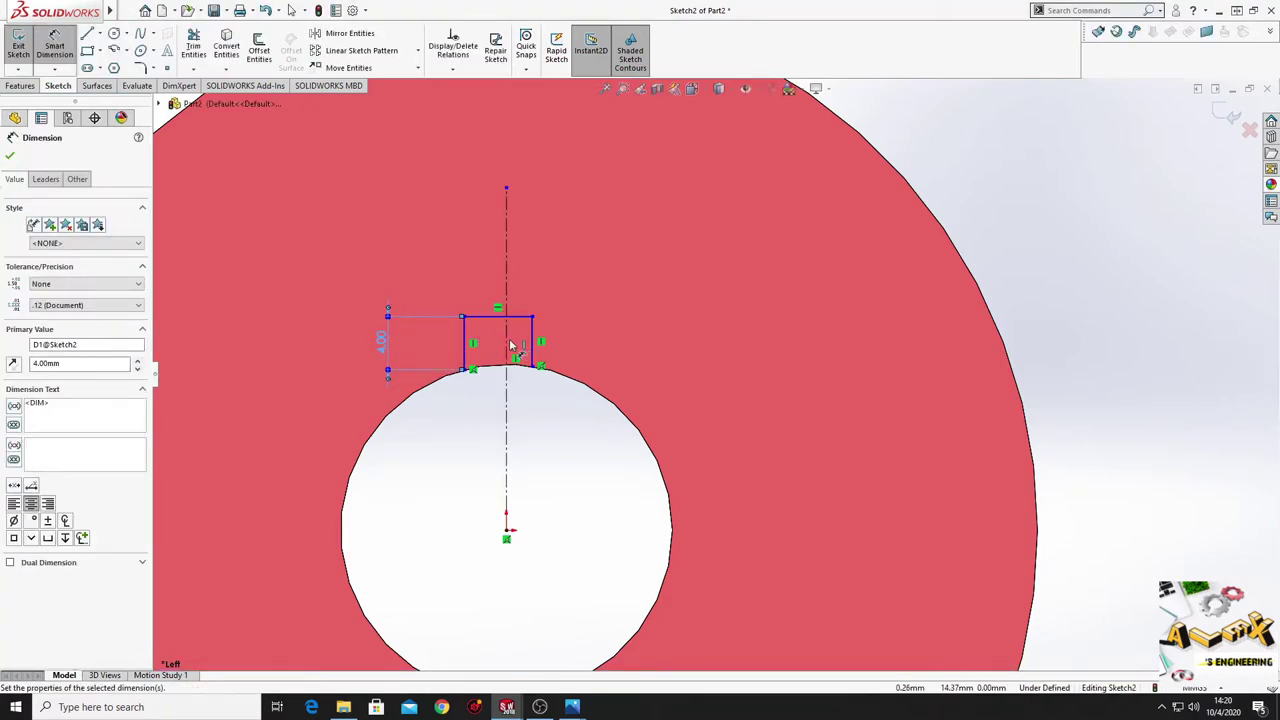
{"action": "left_click", "coordinate": [508, 343]}
{"action": "left_click", "coordinate": [529, 340]}
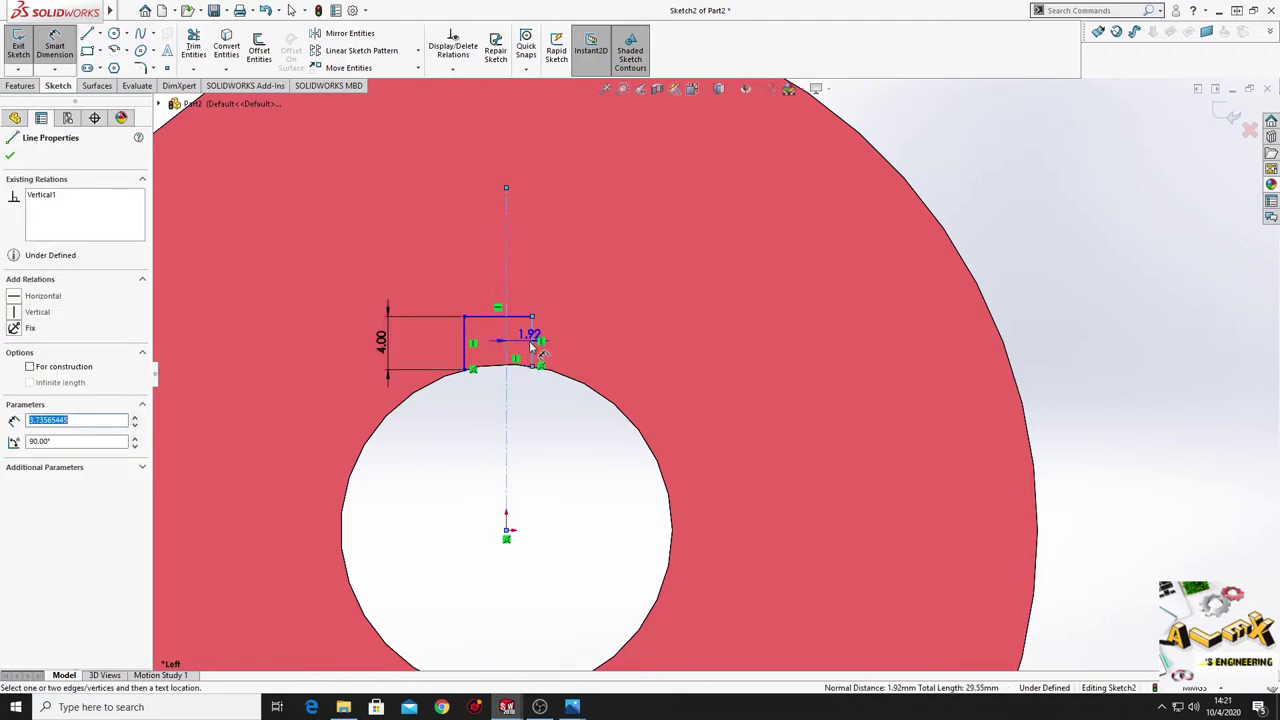
{"action": "left_click", "coordinate": [522, 417]}
{"action": "key", "text": "Return"}
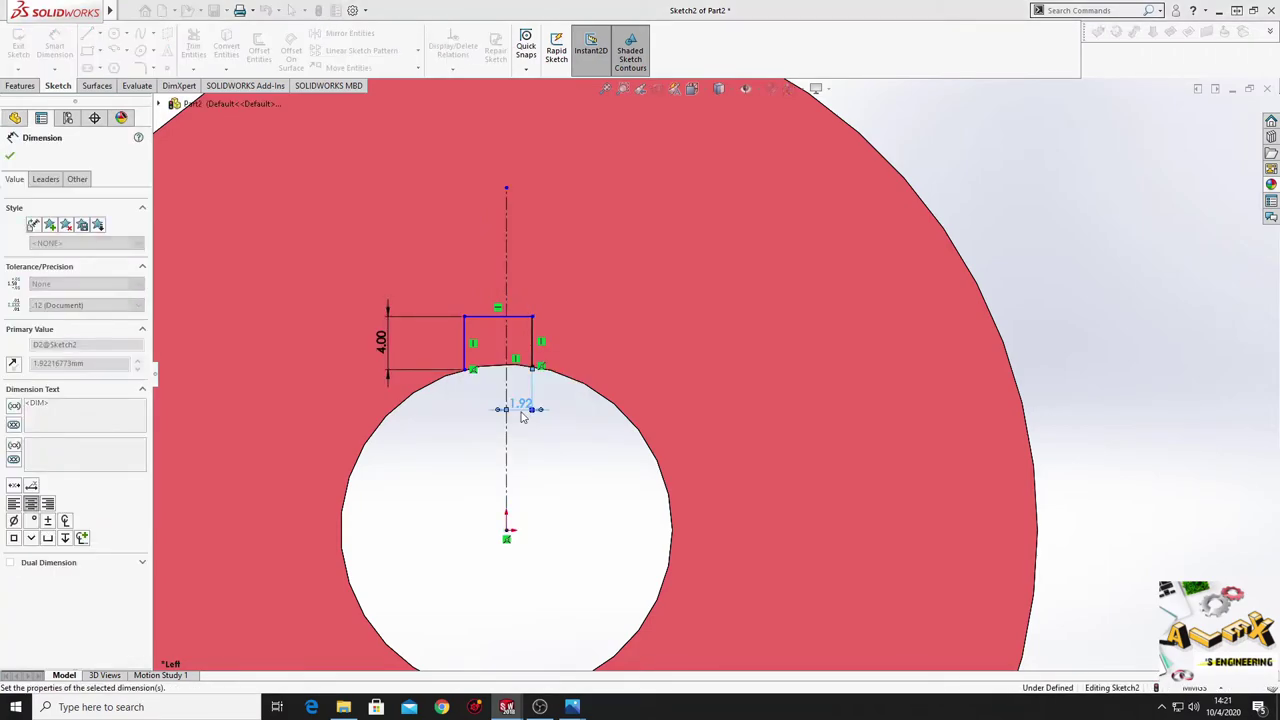
{"action": "left_click", "coordinate": [465, 350]}
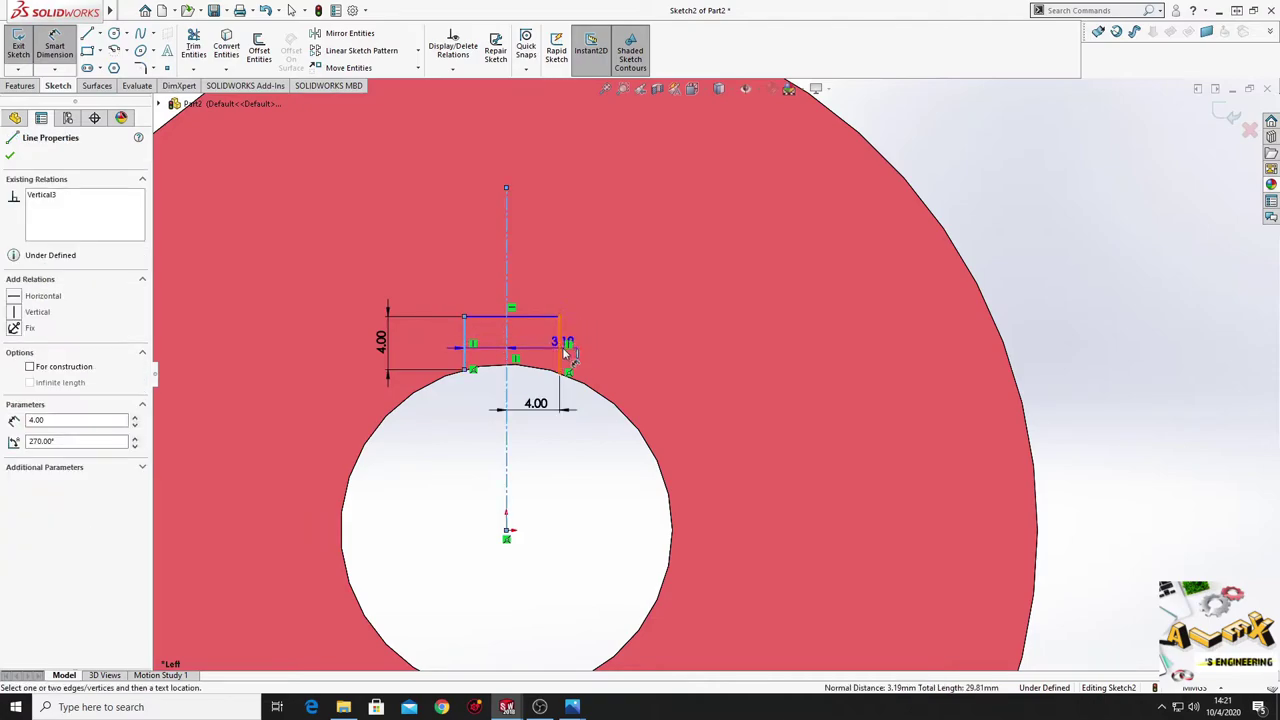
{"action": "left_click", "coordinate": [466, 270]}
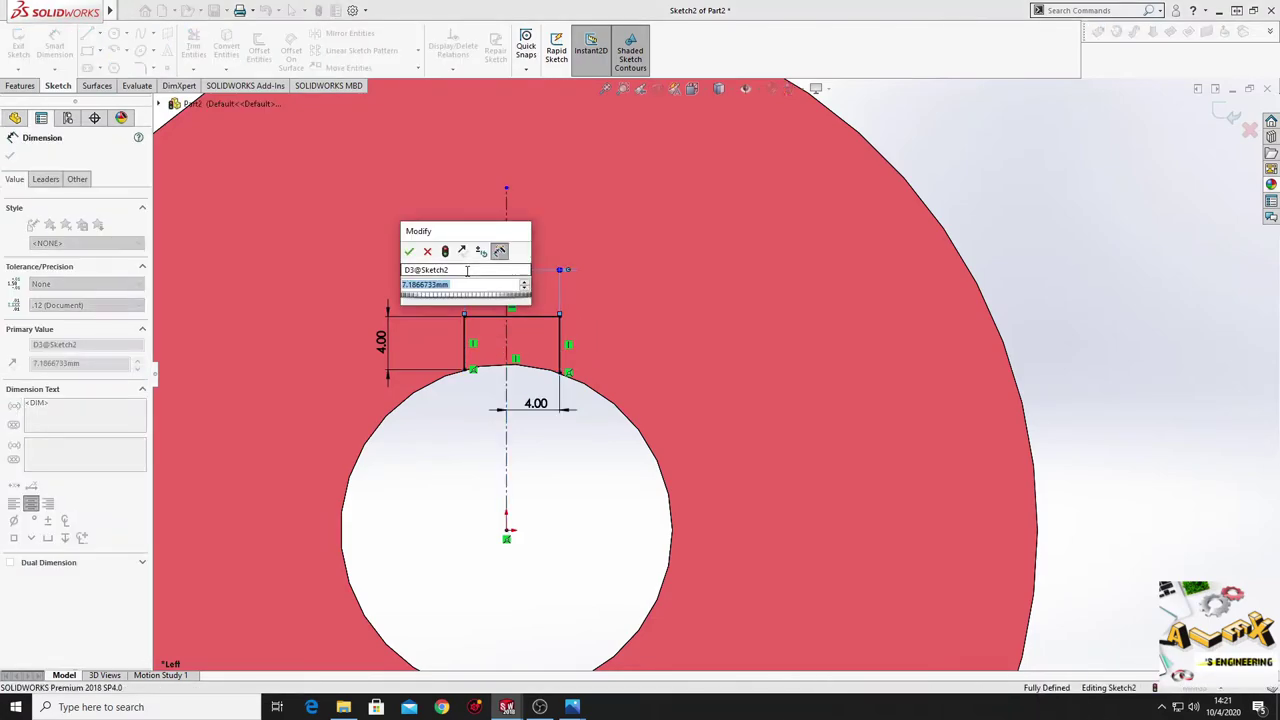
{"action": "type", "text": "8"}
{"action": "key", "text": "Return"}
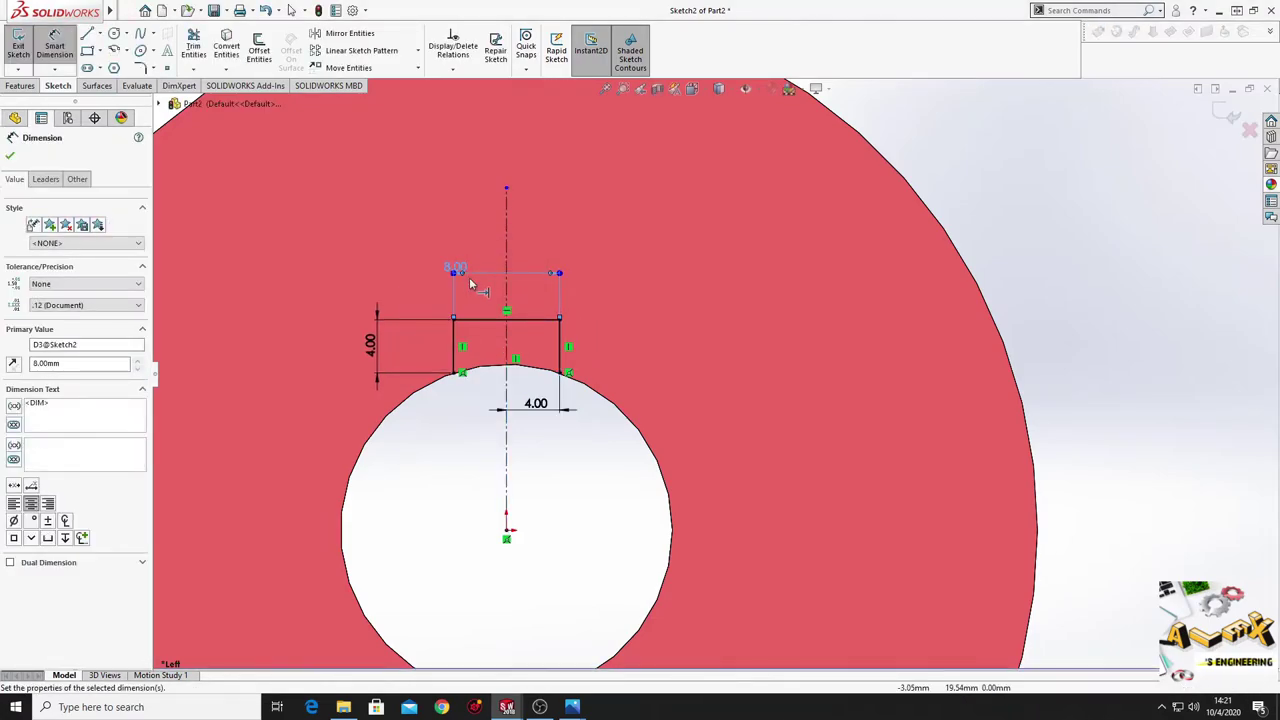
Step: Close the keyway with two lines forming a V down to the centreline
{"action": "left_click", "coordinate": [88, 35]}
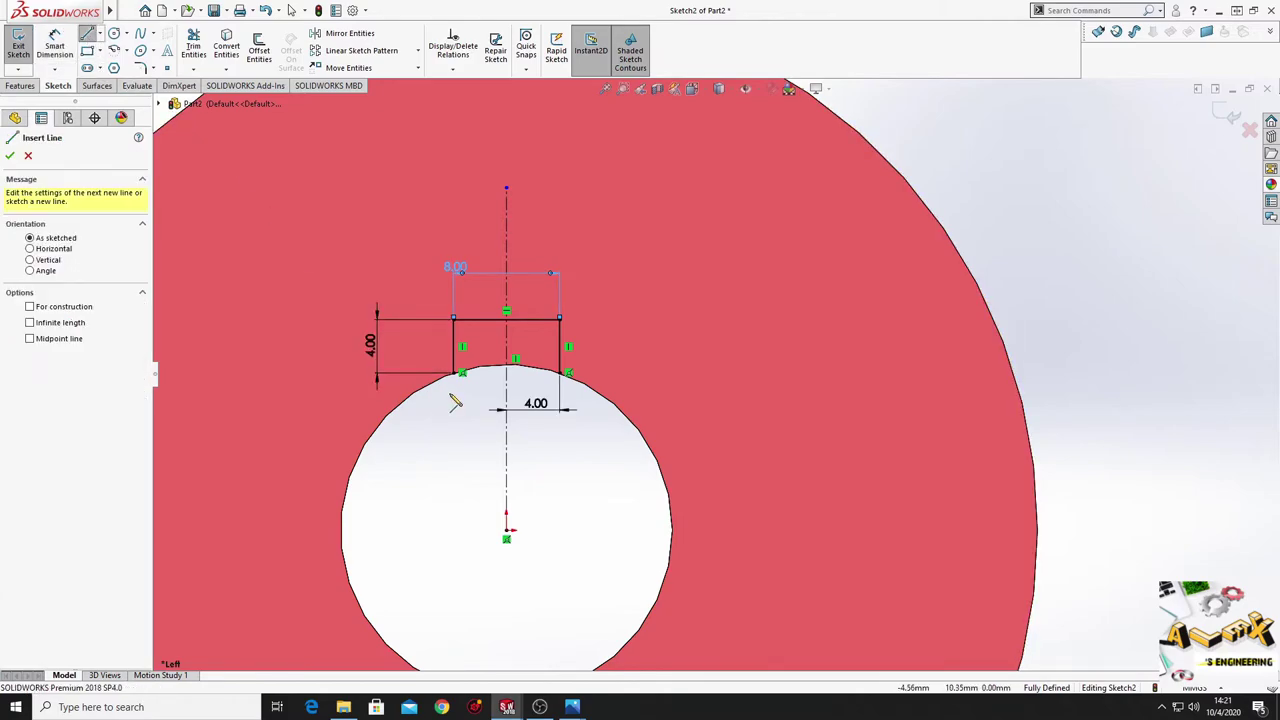
{"action": "left_click", "coordinate": [455, 375]}
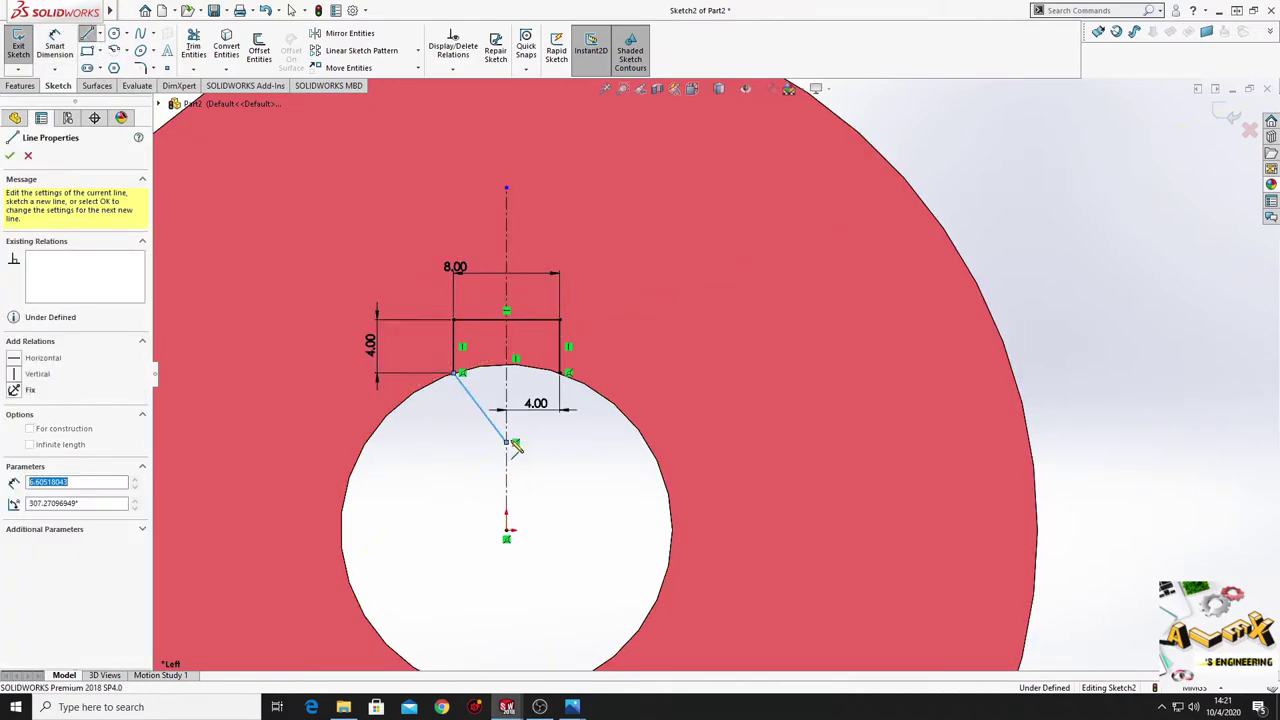
{"action": "left_click", "coordinate": [506, 441]}
{"action": "left_click", "coordinate": [563, 374]}
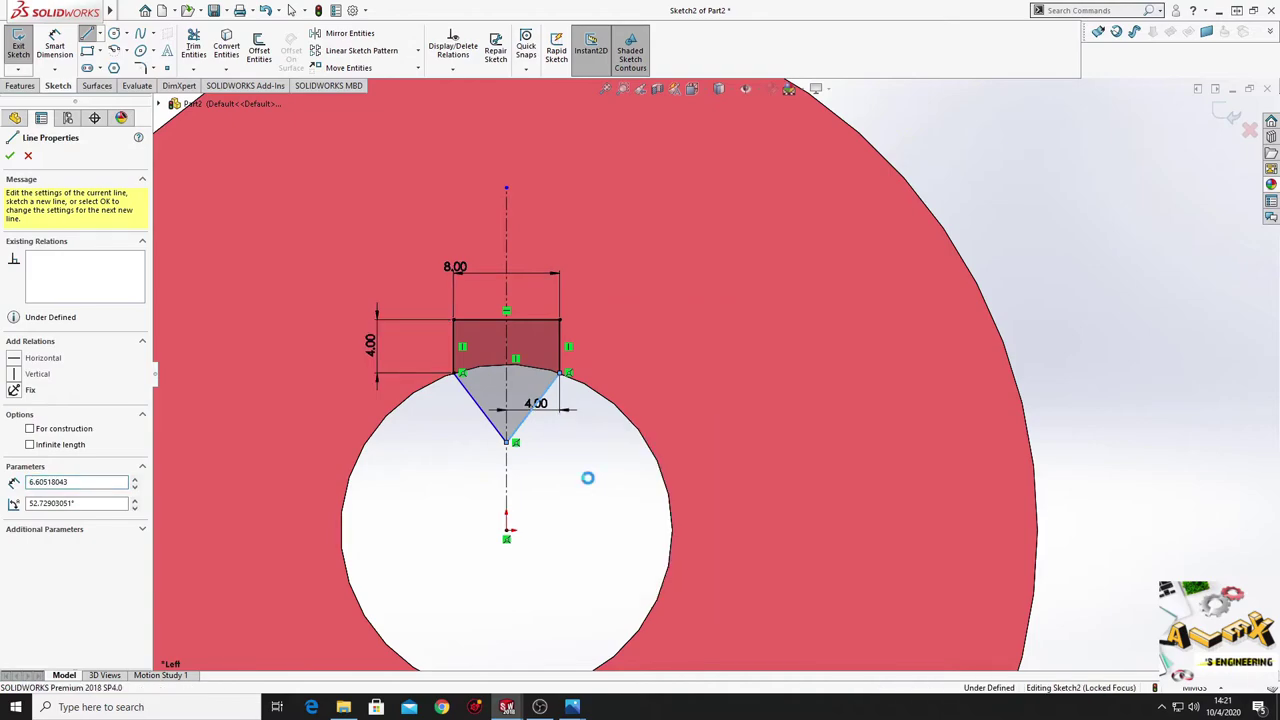
{"action": "key", "text": "Escape"}
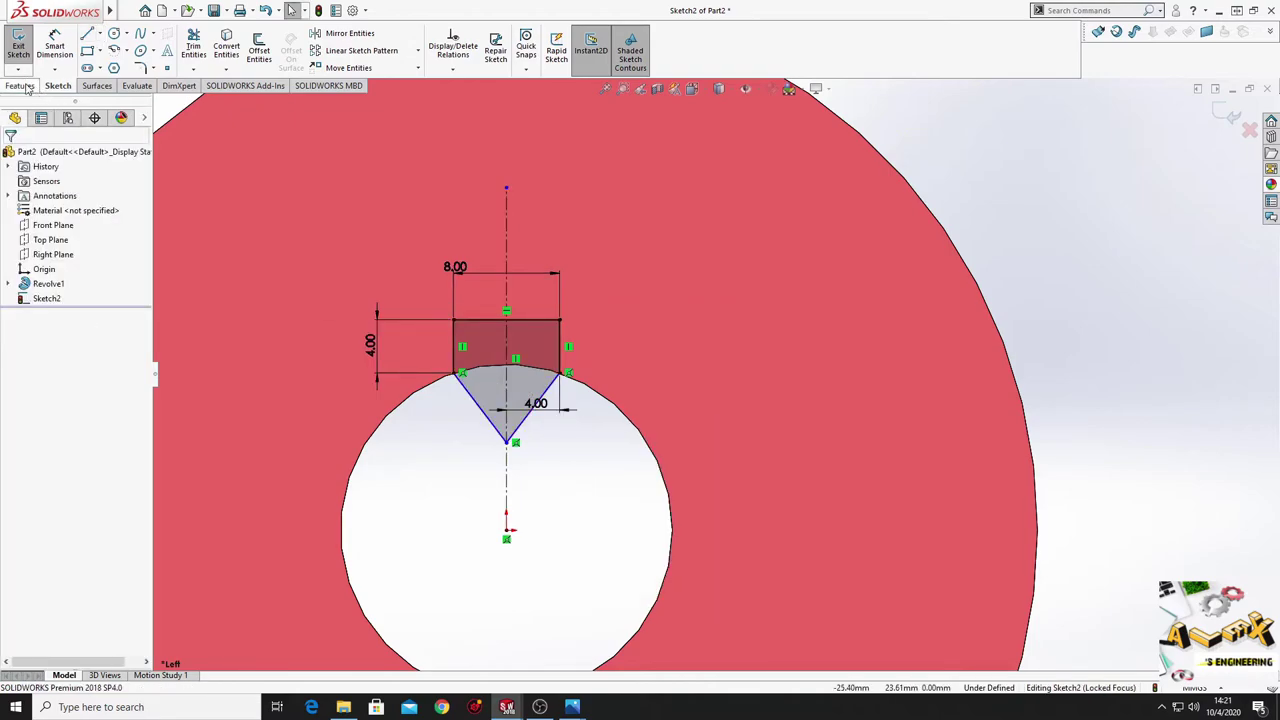
{"action": "left_click", "coordinate": [20, 86]}
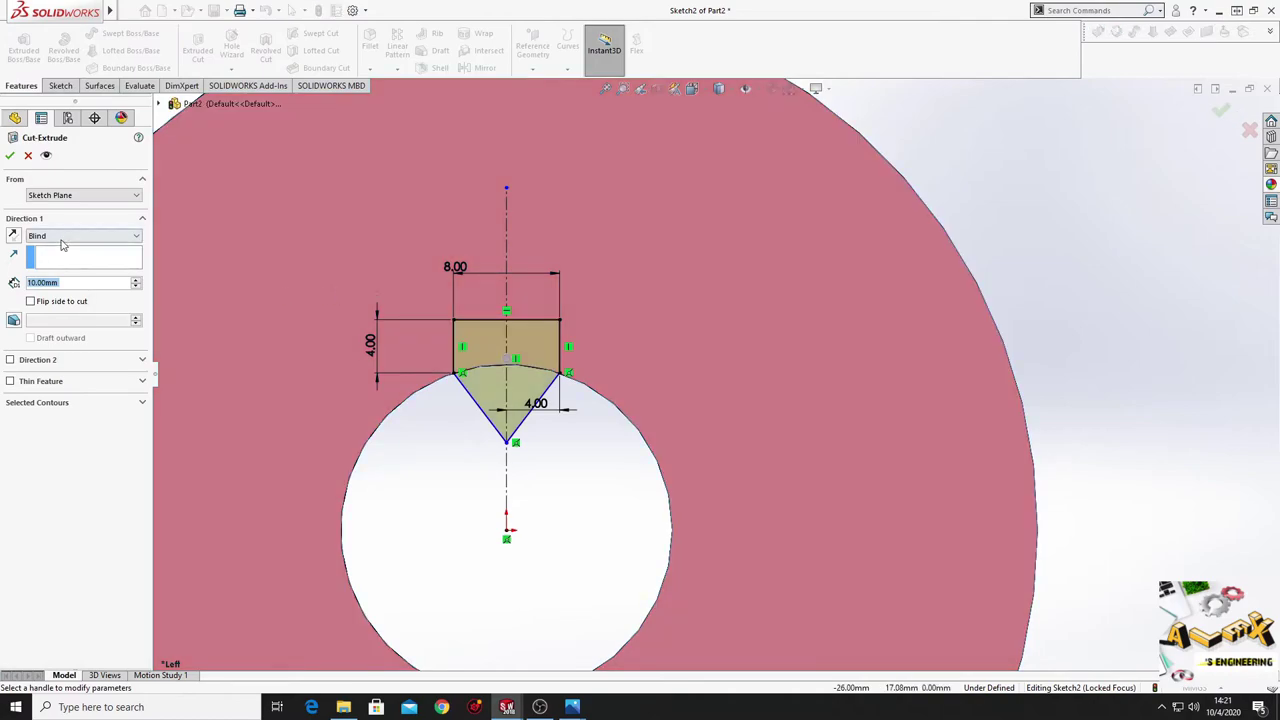
Step: Extrude-cut the keyway sketch Through All, creating Cut-Extrude1
{"action": "left_click", "coordinate": [62, 238]}
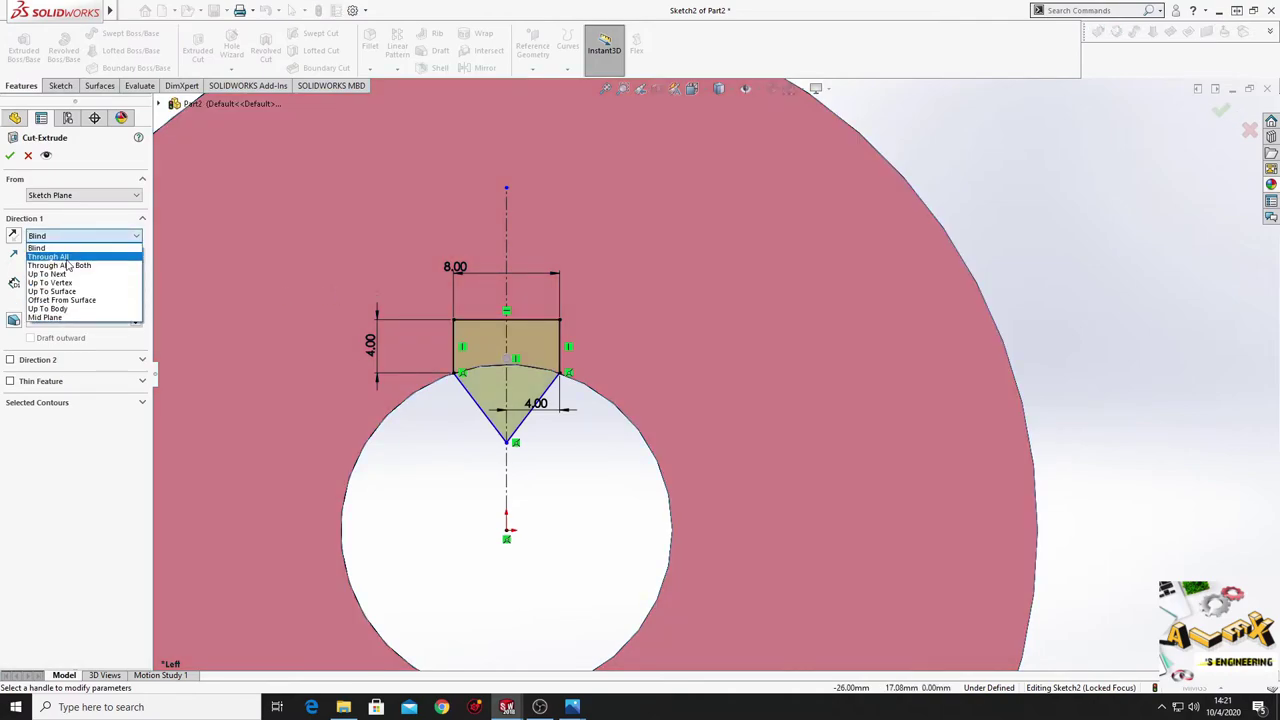
{"action": "left_click", "coordinate": [50, 257]}
{"action": "left_click", "coordinate": [9, 156]}
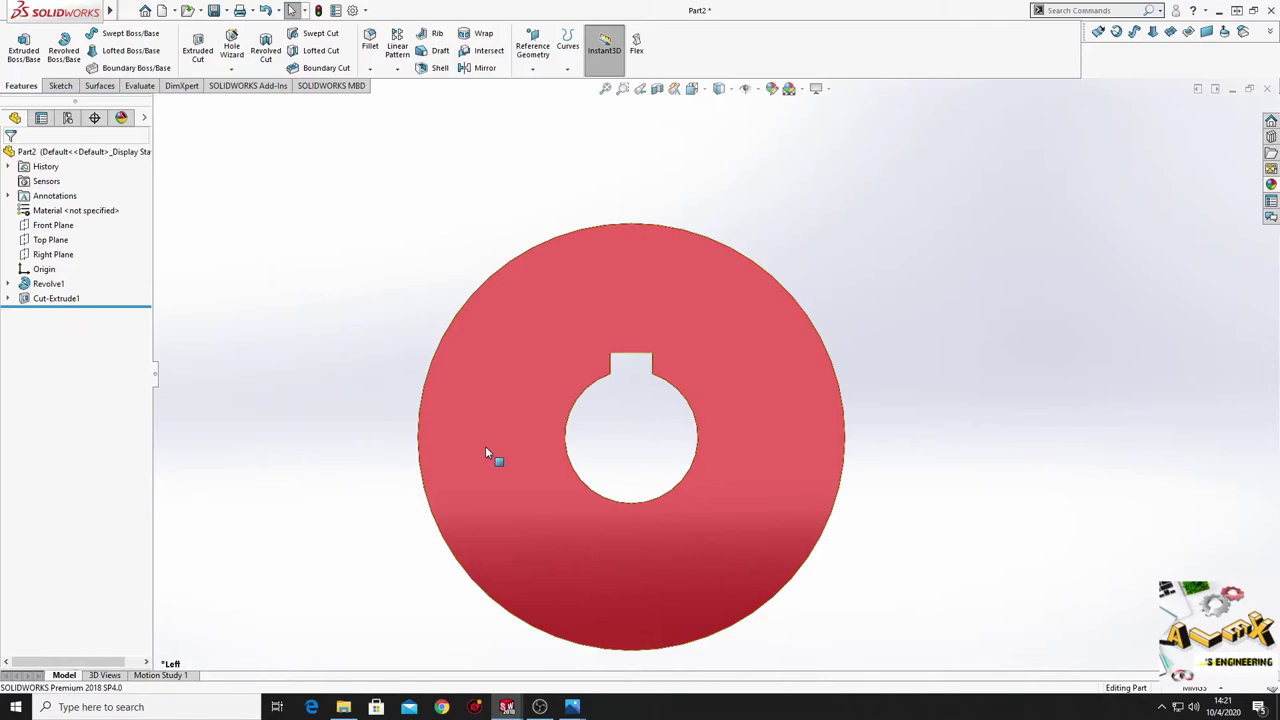
{"action": "mouse_move", "coordinate": [485, 446]}
{"action": "middle_mouse_down"}
{"action": "mouse_move", "coordinate": [449, 431]}
{"action": "mouse_move", "coordinate": [443, 494]}
{"action": "mouse_move", "coordinate": [488, 466]}
{"action": "mouse_move", "coordinate": [549, 537]}
{"action": "mouse_move", "coordinate": [471, 494]}
{"action": "mouse_move", "coordinate": [316, 484]}
{"action": "mouse_move", "coordinate": [314, 520]}
{"action": "mouse_move", "coordinate": [434, 503]}
{"action": "mouse_move", "coordinate": [491, 517]}
{"action": "mouse_move", "coordinate": [543, 553]}
{"action": "mouse_move", "coordinate": [571, 531]}
{"action": "mouse_move", "coordinate": [571, 500]}
{"action": "mouse_move", "coordinate": [549, 488]}
{"action": "mouse_move", "coordinate": [486, 549]}
{"action": "middle_mouse_up"}
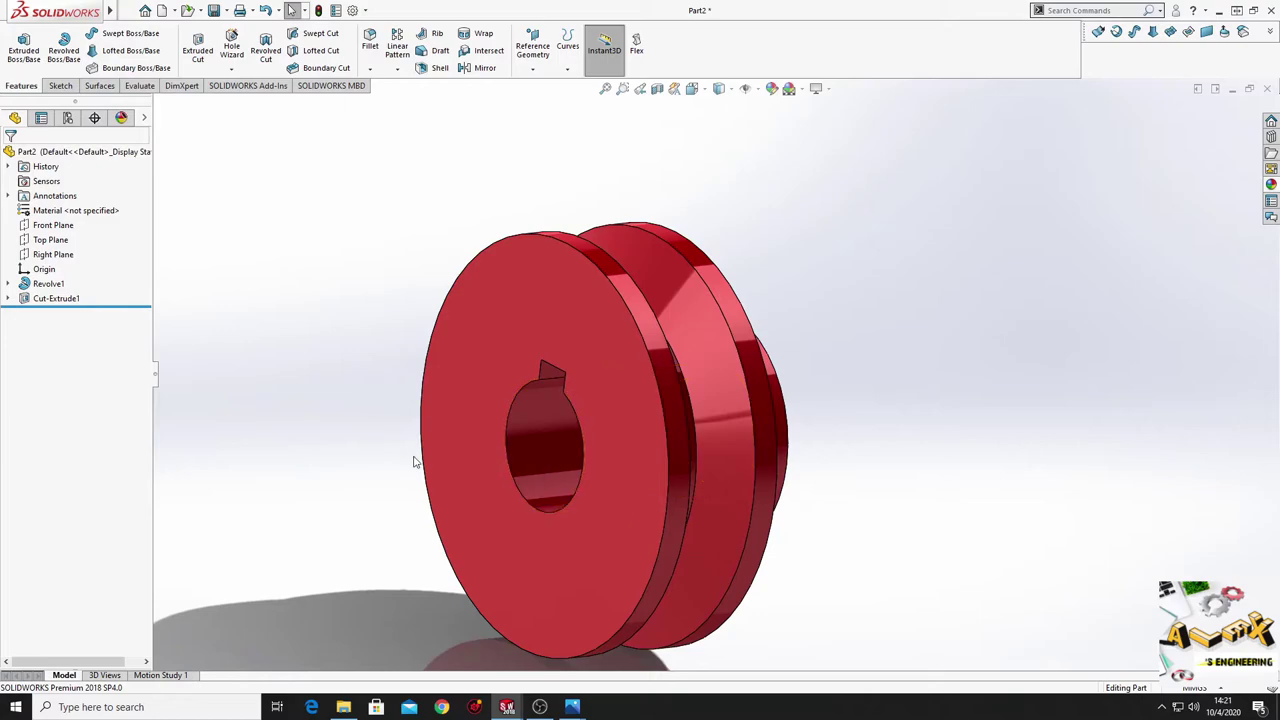
Step: Create new part Part3 and begin Sketch1 on its Front Plane
{"action": "left_click", "coordinate": [163, 16]}
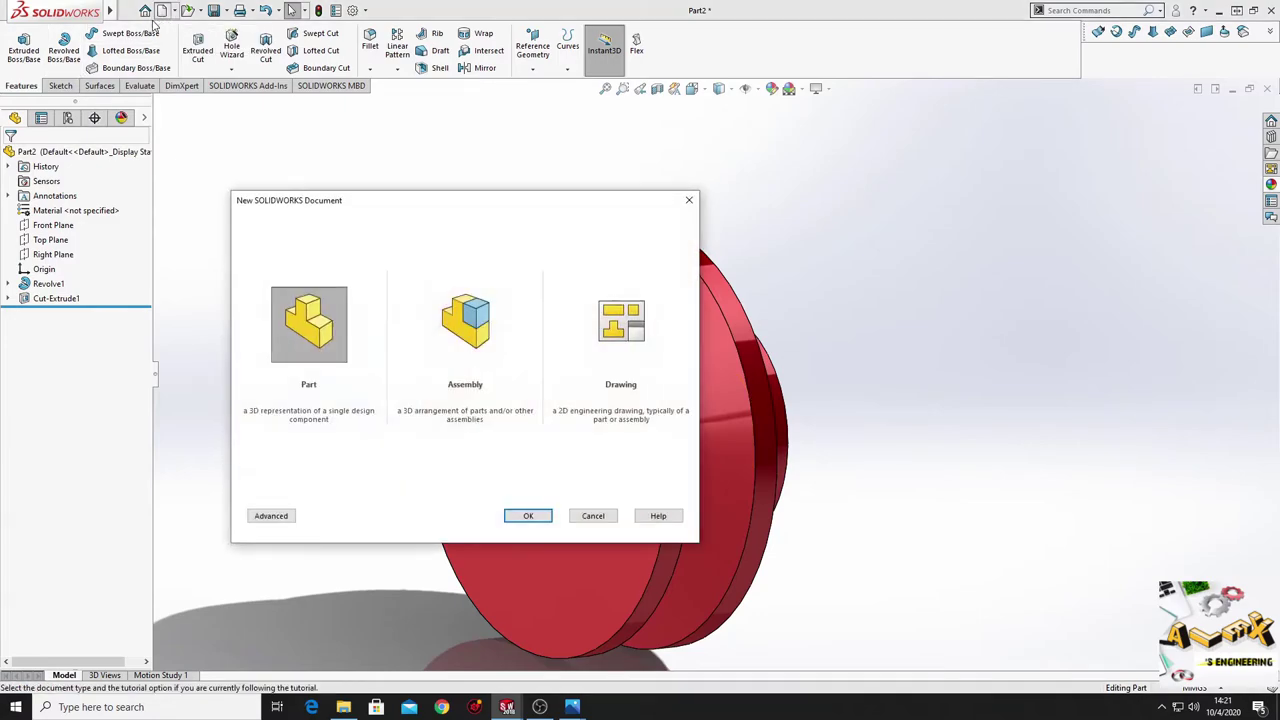
{"action": "left_click", "coordinate": [528, 515]}
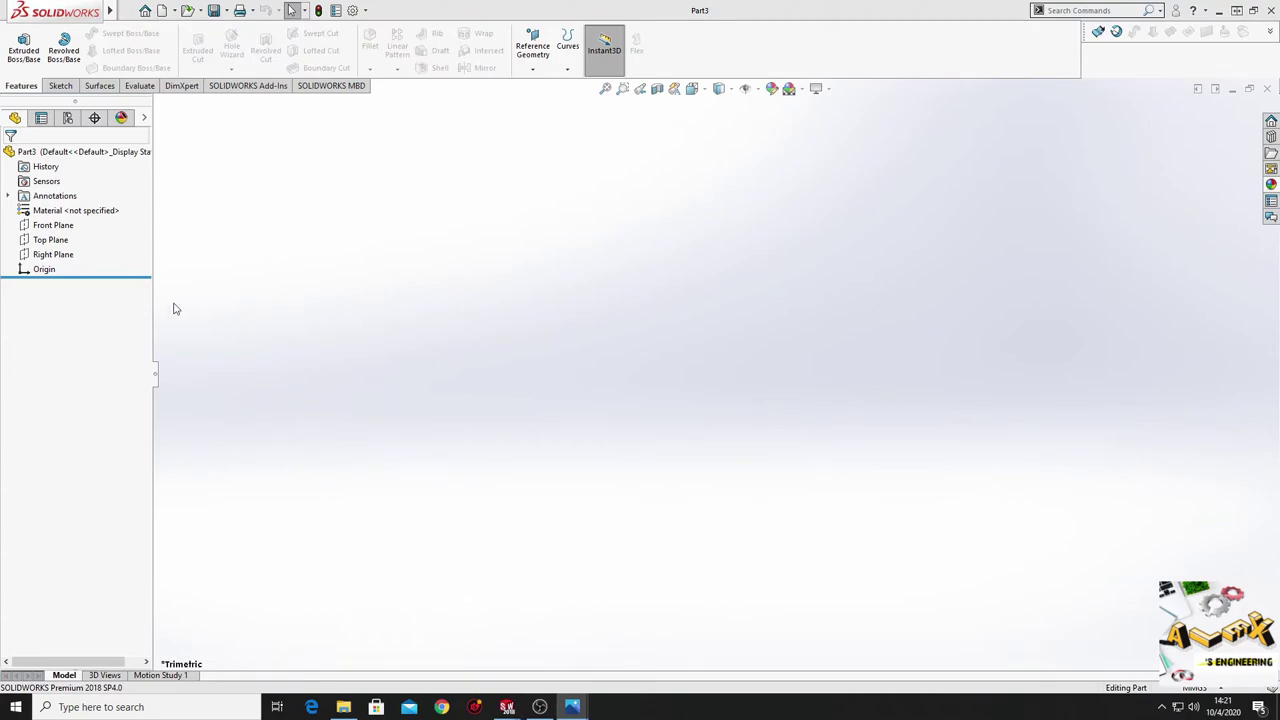
{"action": "left_click", "coordinate": [53, 225]}
{"action": "left_click", "coordinate": [91, 203]}
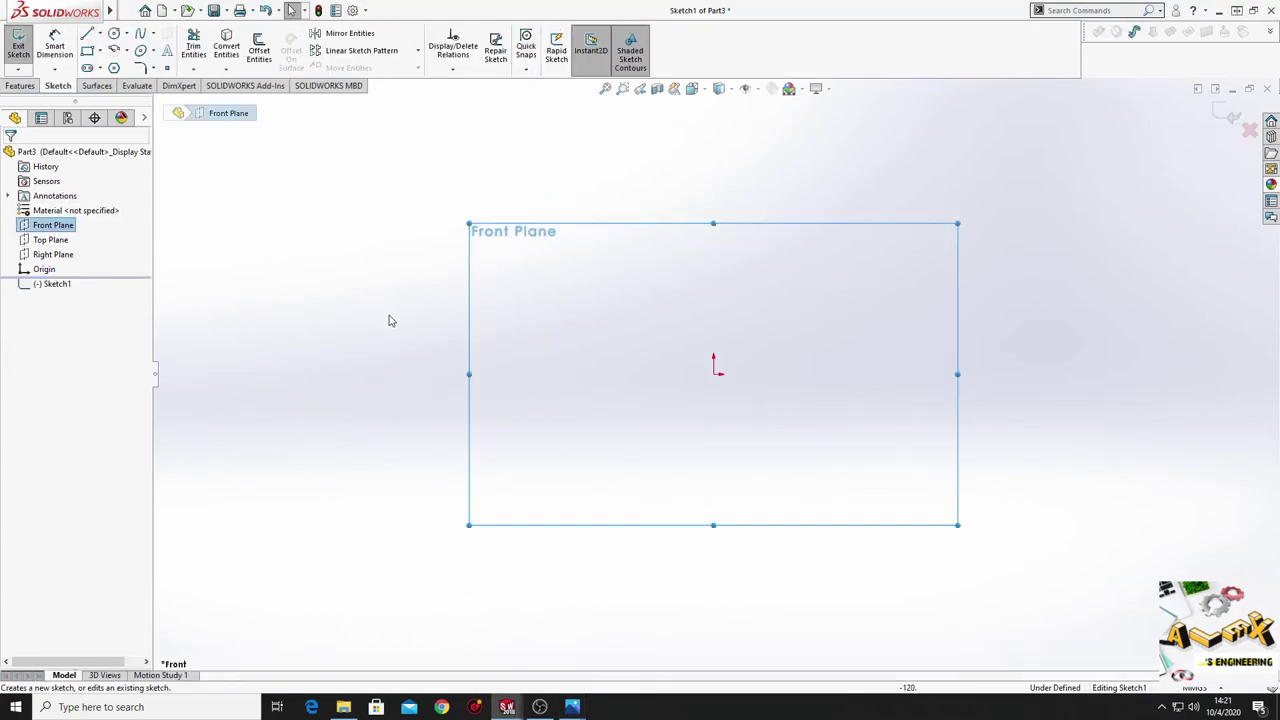
{"action": "scroll", "coordinate": [396, 373], "scroll_direction": "down", "scroll_amount": 2}
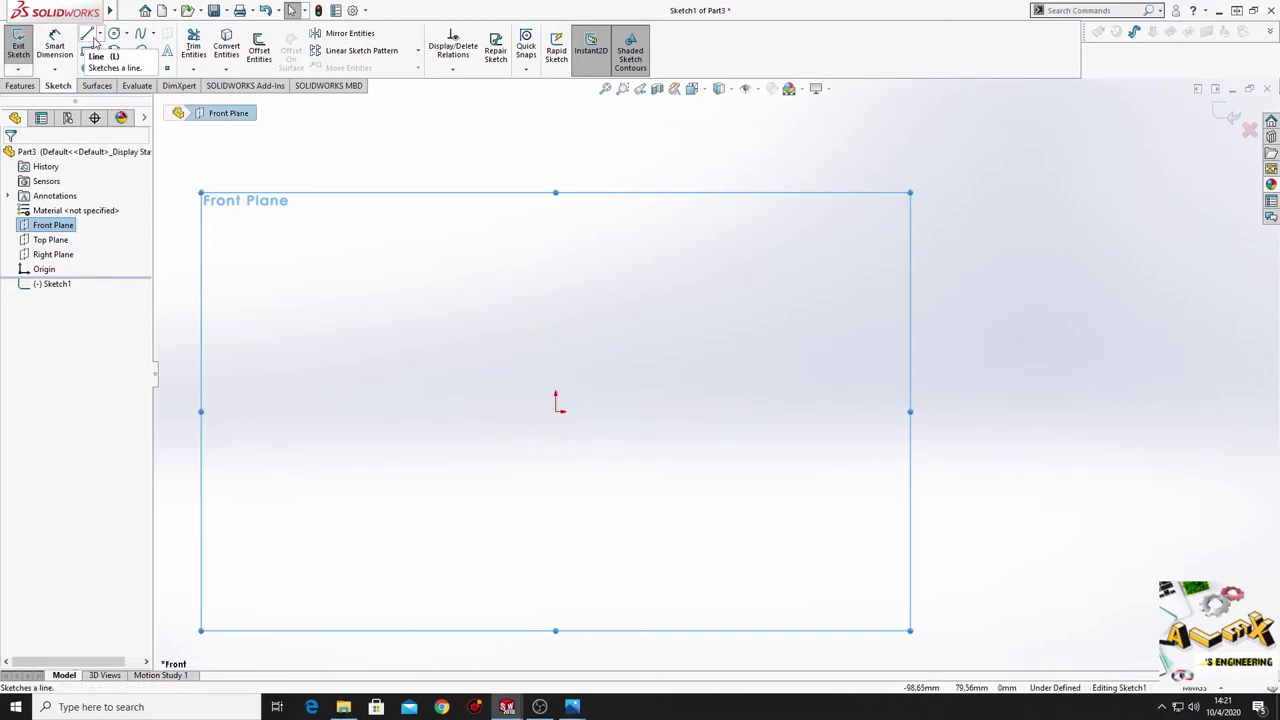
Step: Draw a horizontal centreline running right from the origin
{"action": "left_click", "coordinate": [99, 33]}
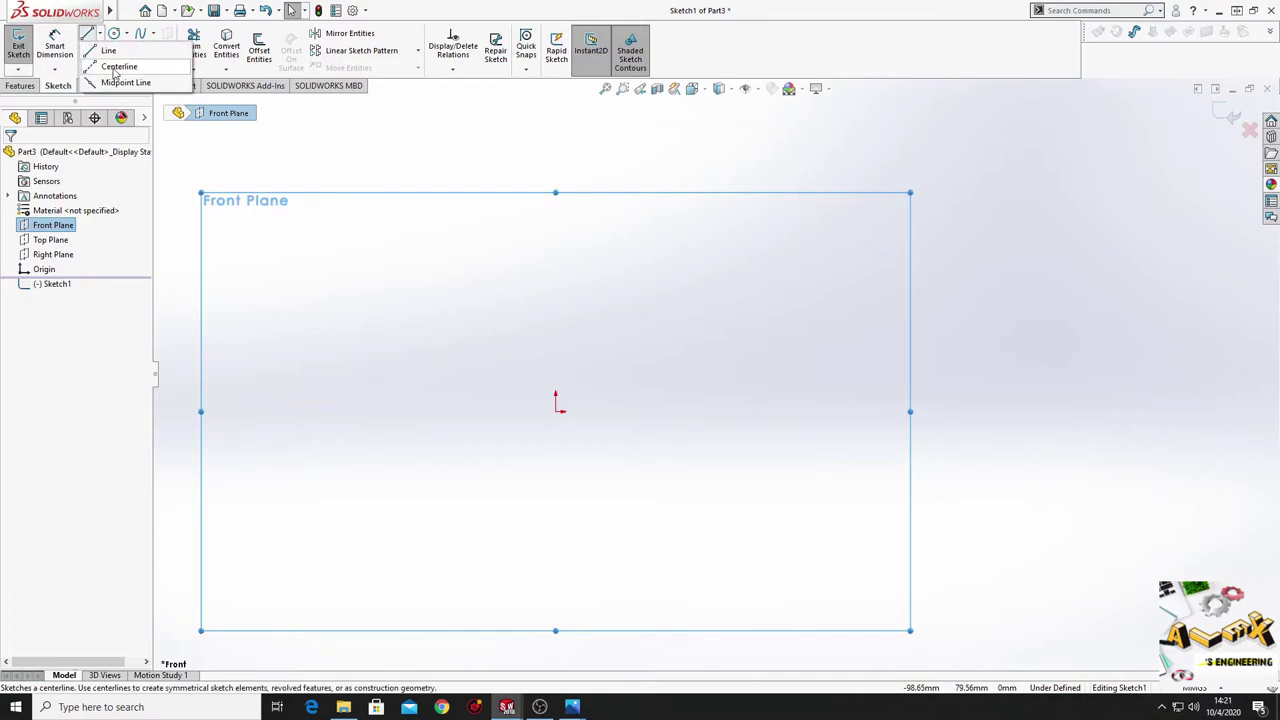
{"action": "left_click", "coordinate": [110, 46]}
{"action": "left_click", "coordinate": [557, 410]}
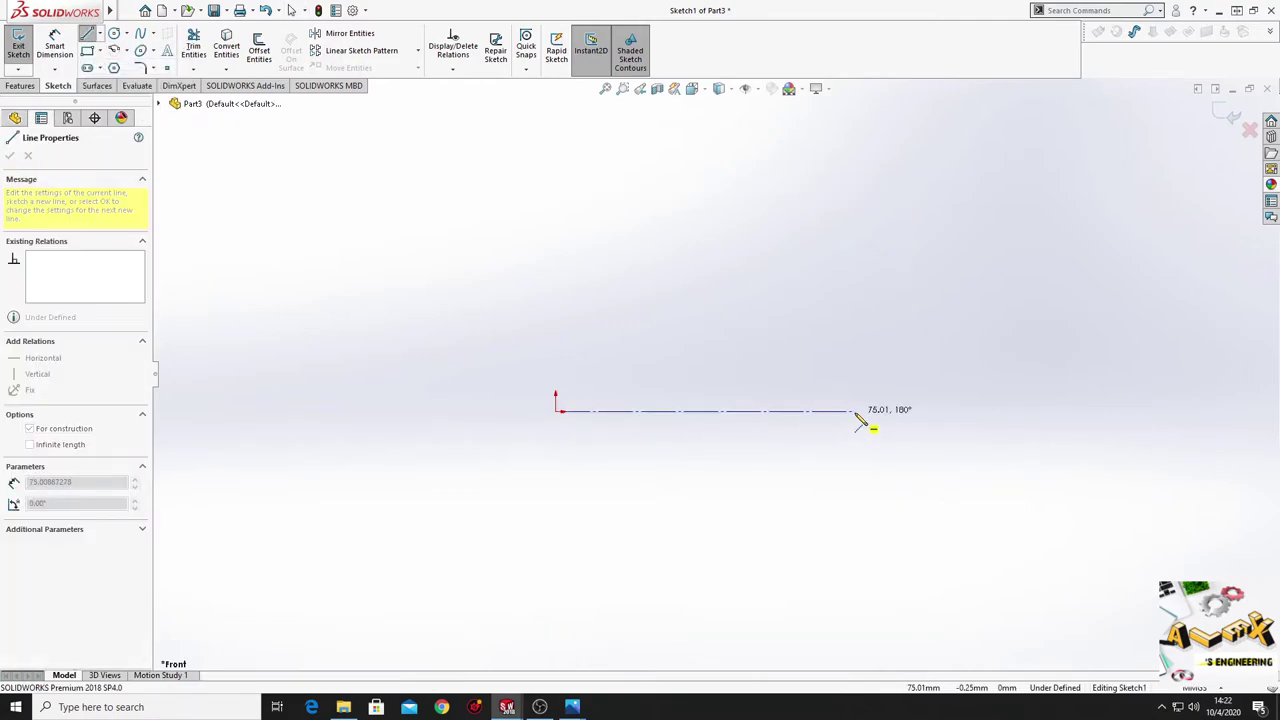
{"action": "left_click", "coordinate": [854, 411]}
{"action": "right_click", "coordinate": [837, 371]}
{"action": "left_click", "coordinate": [865, 381]}
{"action": "key", "text": "Escape"}
{"action": "middle_click_drag", "start_coordinate": [643, 386], "coordinate": [489, 454], "text": "ctrl"}
Step: Draw the profile's bottom edge, small step and tall right side above the centreline
{"action": "key", "text": "l"}
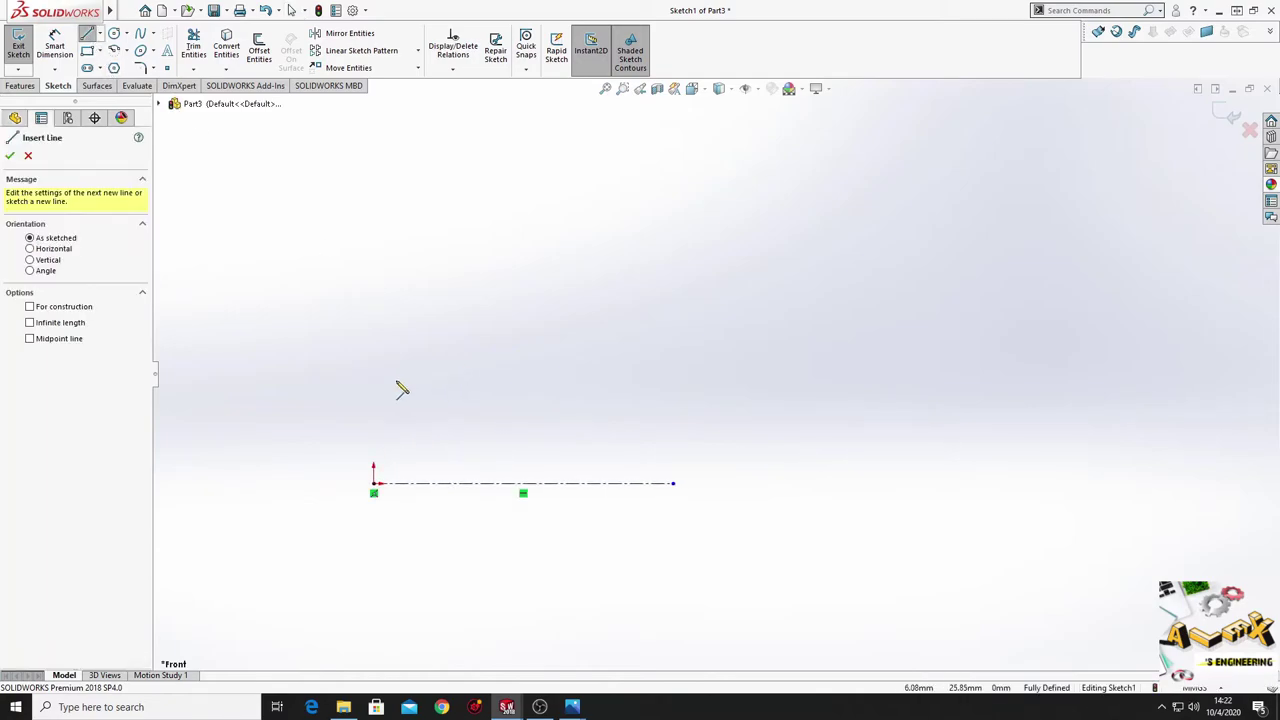
{"action": "left_click", "coordinate": [374, 380]}
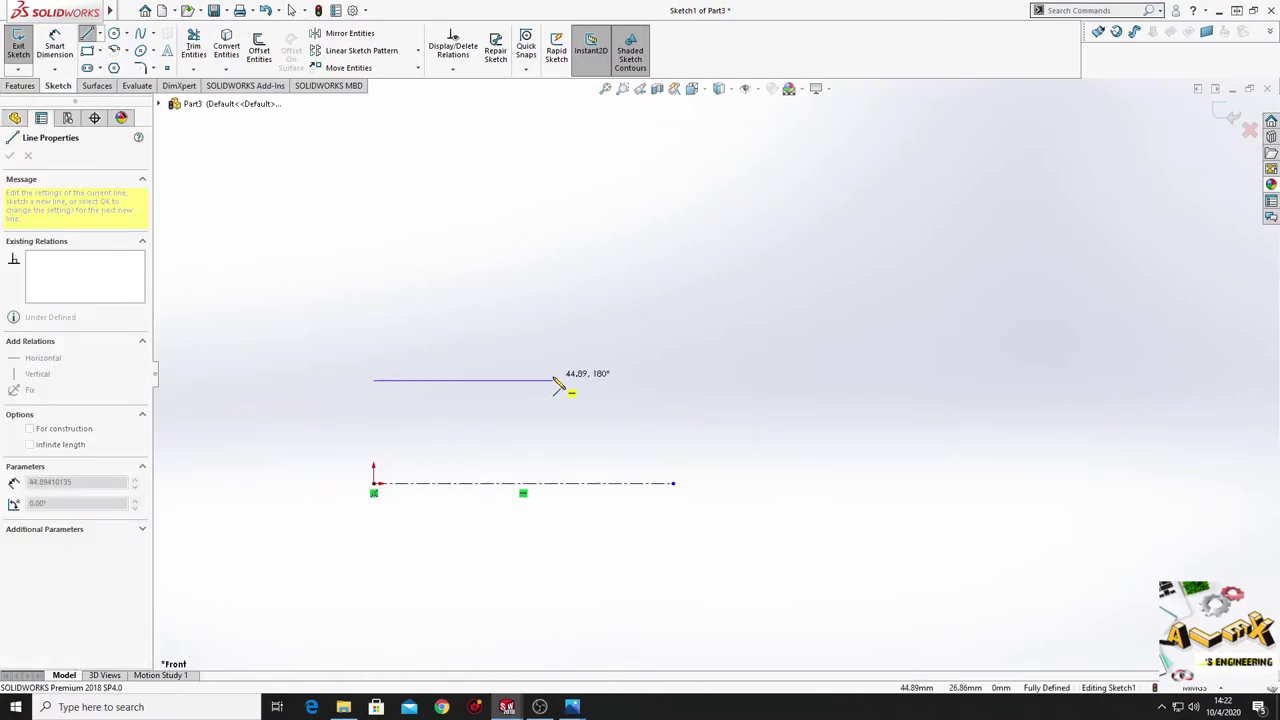
{"action": "left_click", "coordinate": [554, 380]}
{"action": "left_click", "coordinate": [553, 332]}
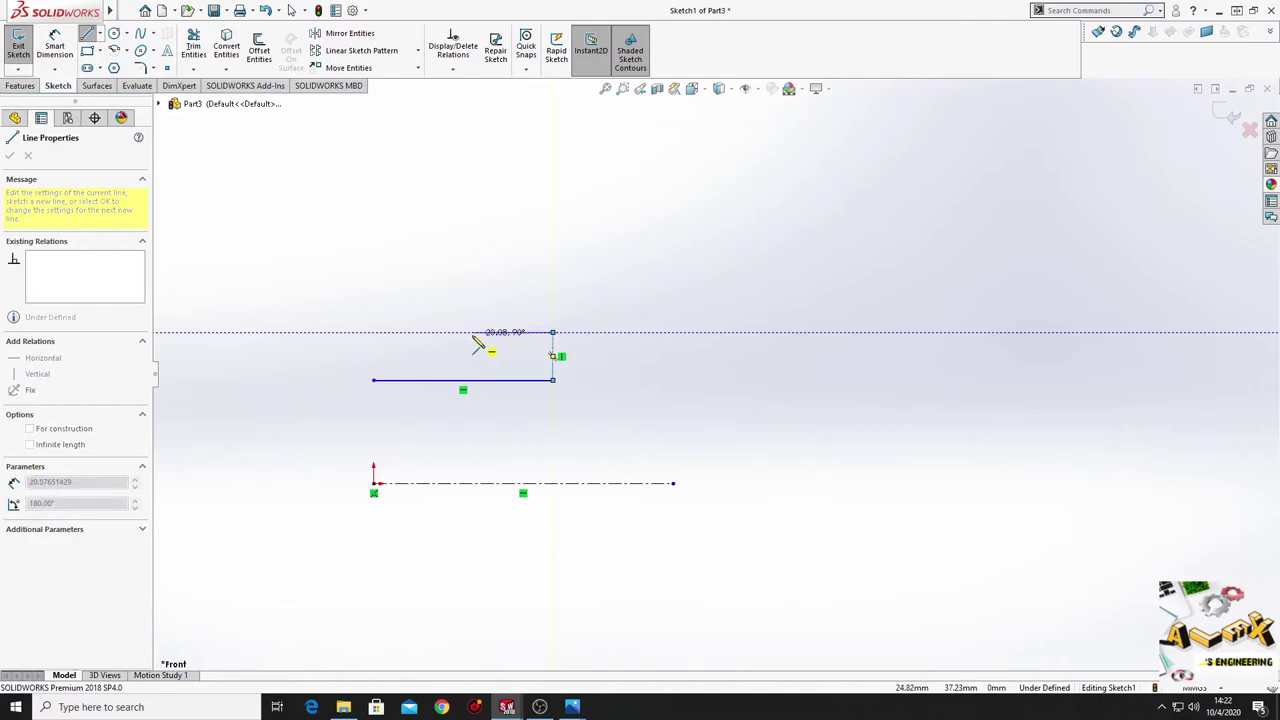
{"action": "left_click", "coordinate": [485, 332]}
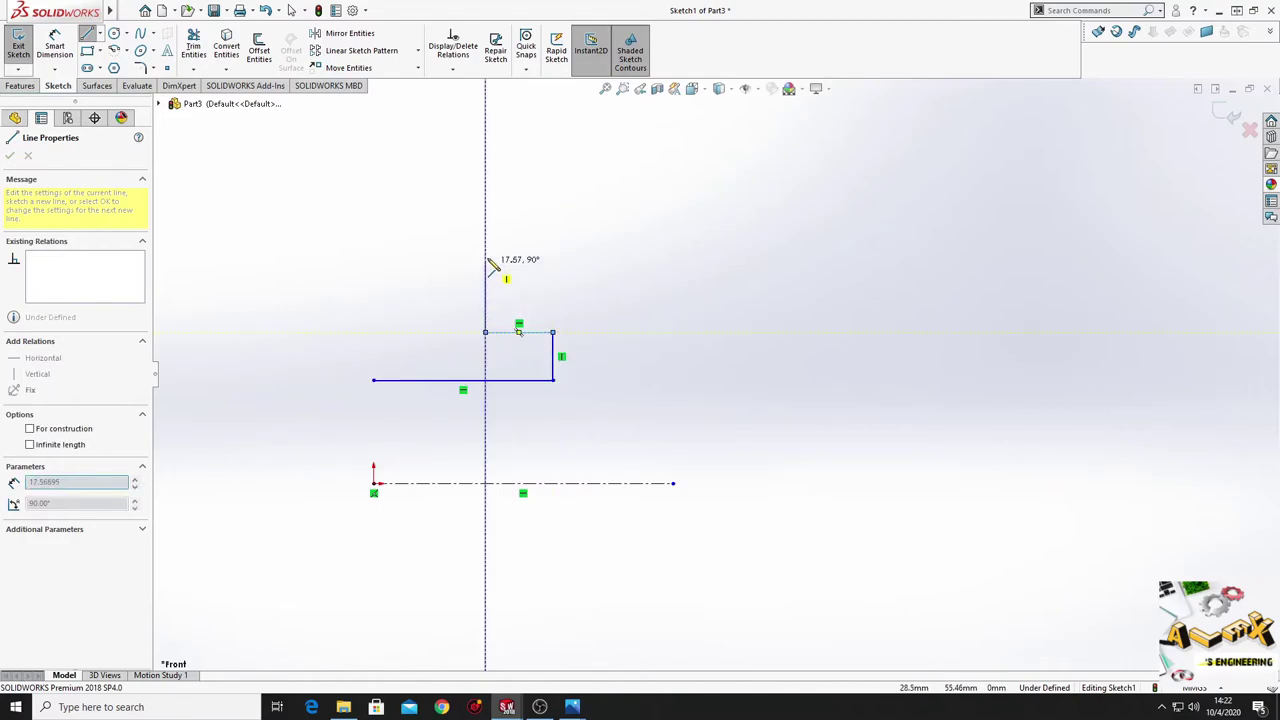
{"action": "left_click", "coordinate": [485, 200]}
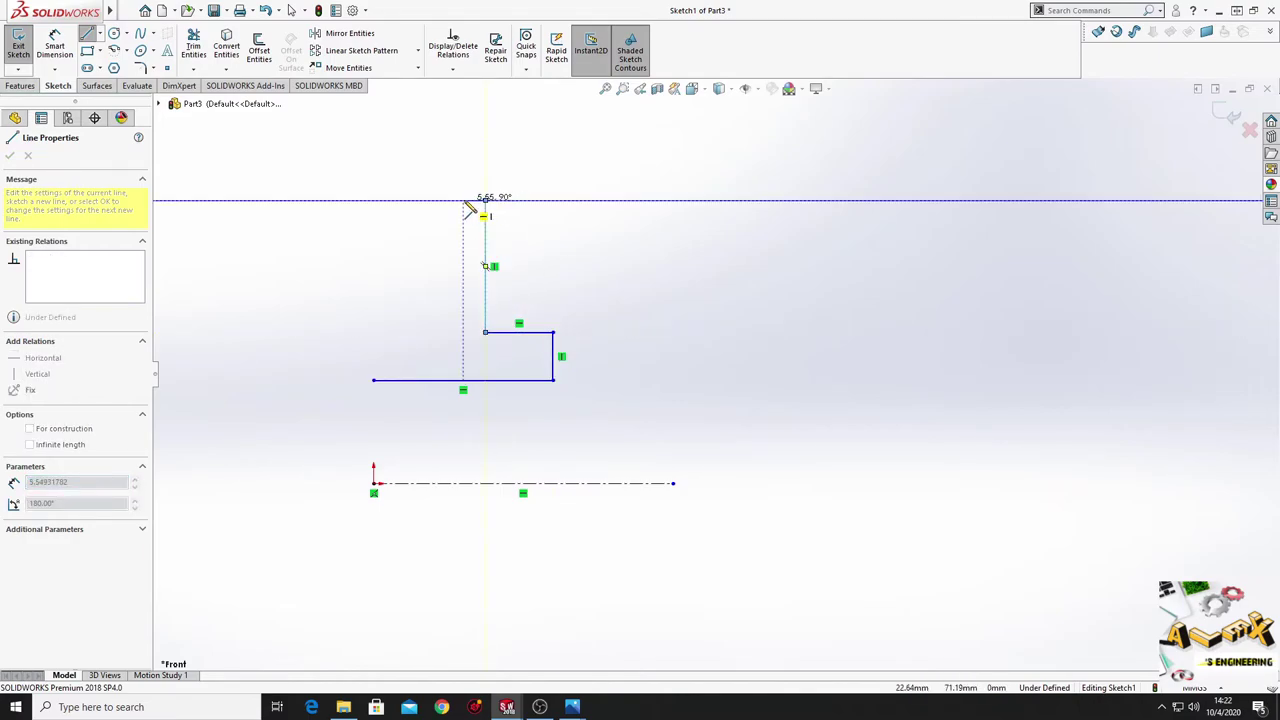
Step: Draw the V-notched top with flat shoulders and close the profile at its start point
{"action": "left_click", "coordinate": [463, 200]}
{"action": "left_click", "coordinate": [434, 248]}
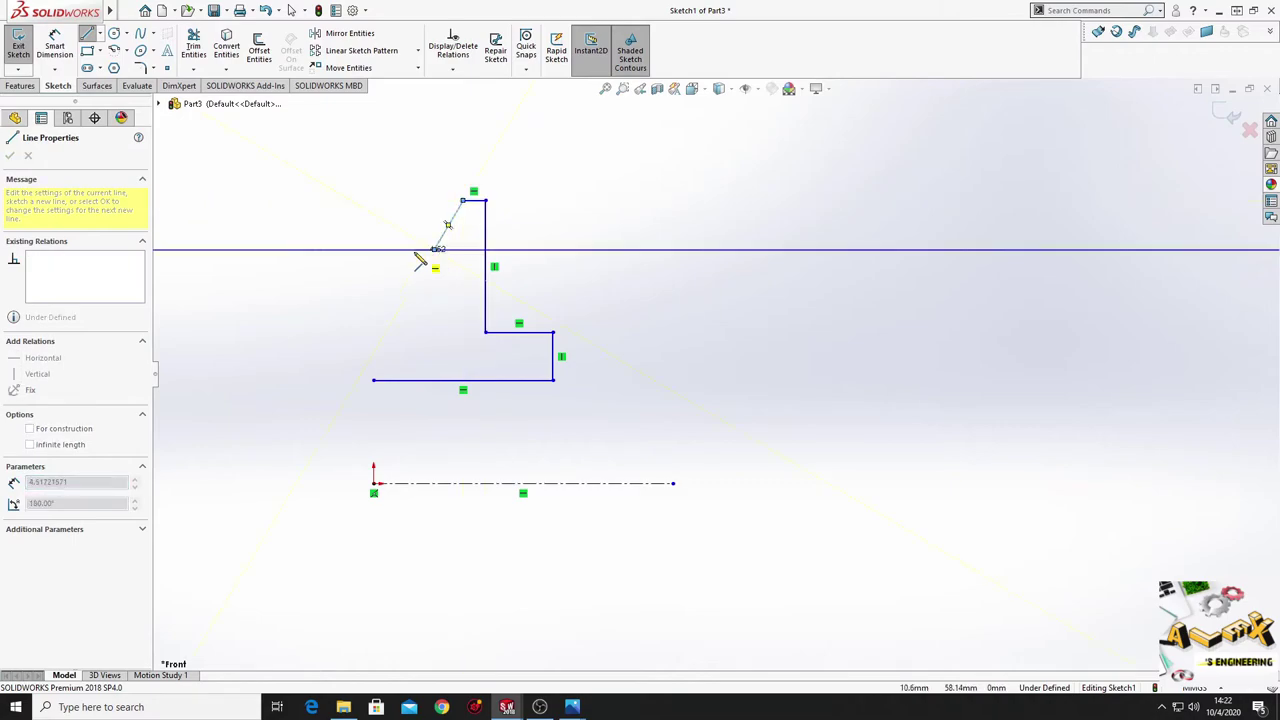
{"action": "left_click", "coordinate": [408, 248]}
{"action": "left_click", "coordinate": [383, 201]}
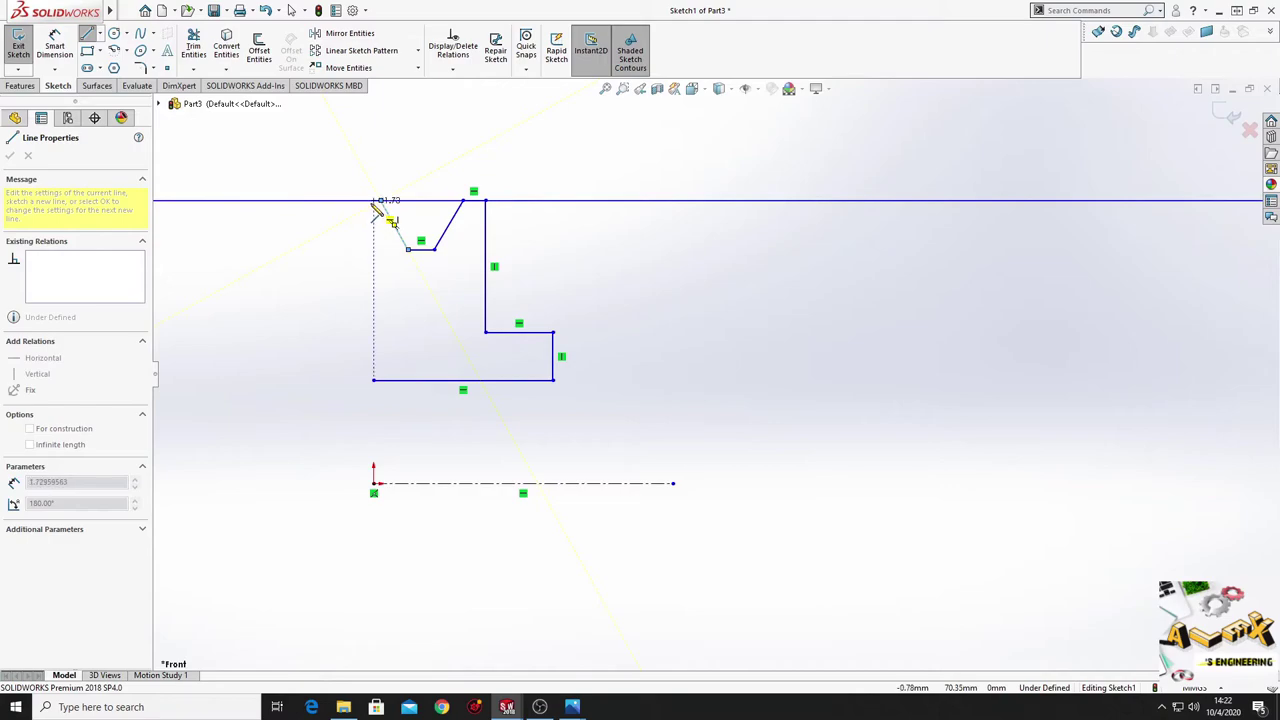
{"action": "left_click", "coordinate": [374, 200]}
{"action": "left_click", "coordinate": [374, 380]}
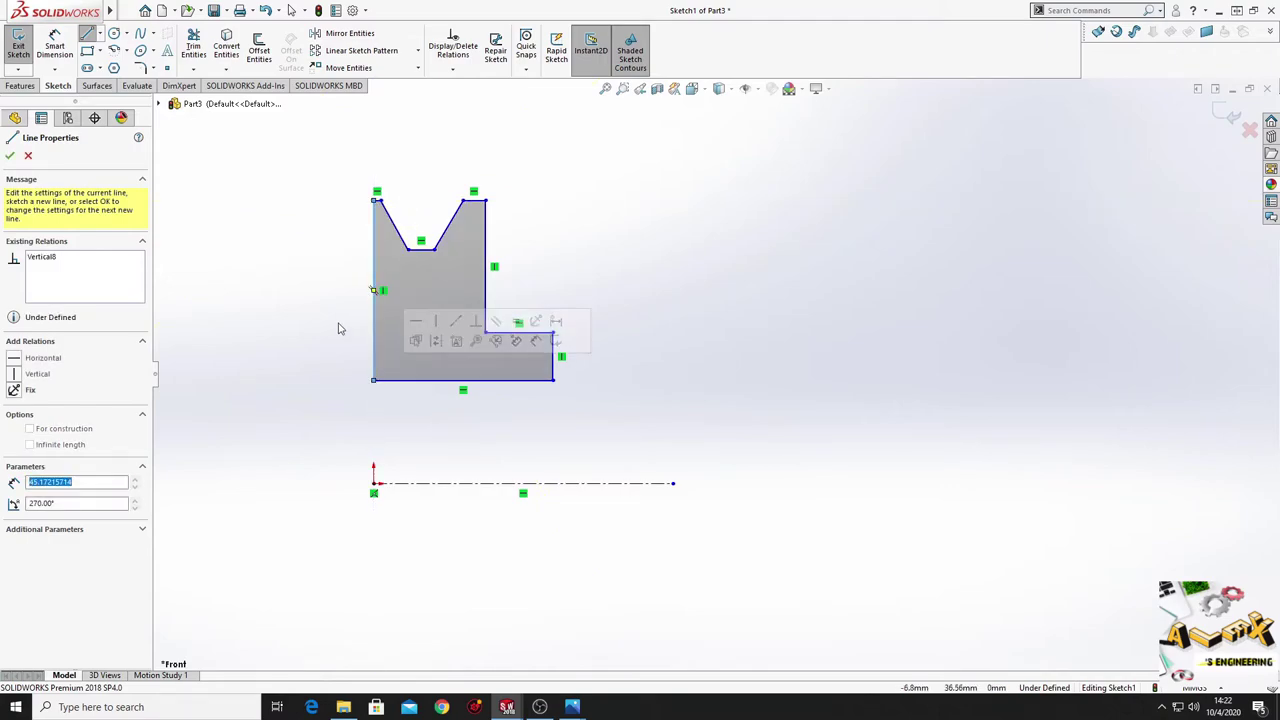
{"action": "right_click", "coordinate": [338, 328]}
{"action": "left_click", "coordinate": [356, 321]}
{"action": "middle_click_drag", "start_coordinate": [362, 316], "coordinate": [340, 382], "text": "ctrl"}
Step: Dimension the top-left flat, top-right flat and groove bottom at 5 mm each
{"action": "scroll", "coordinate": [340, 382], "scroll_direction": "down", "scroll_amount": 2}
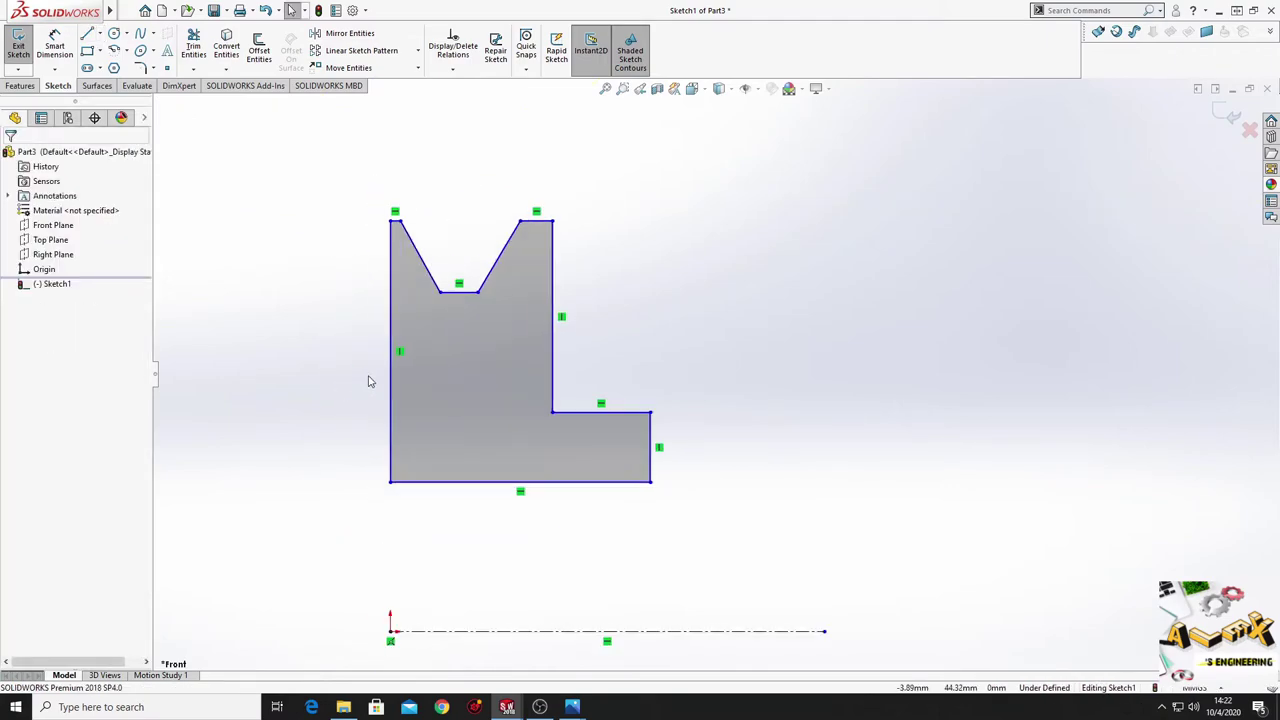
{"action": "left_click", "coordinate": [55, 50]}
{"action": "scroll", "coordinate": [385, 195], "scroll_direction": "down", "scroll_amount": 2}
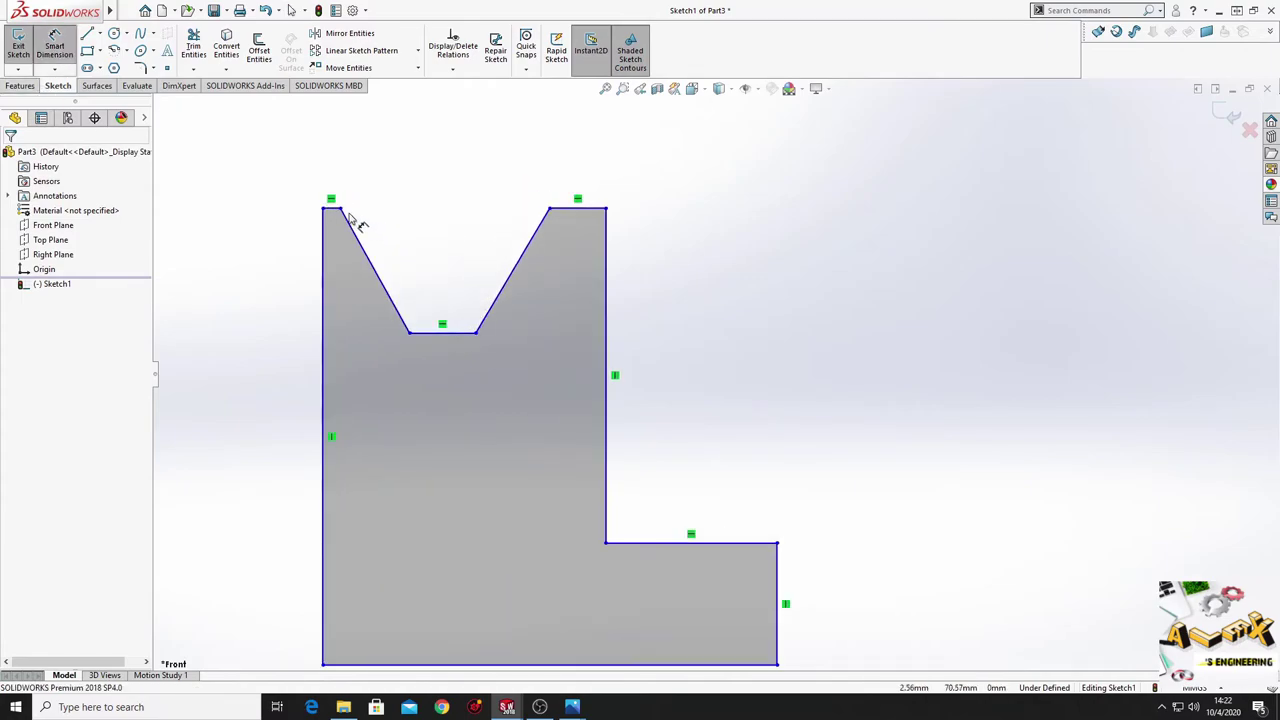
{"action": "left_click", "coordinate": [335, 215]}
{"action": "left_click", "coordinate": [338, 162]}
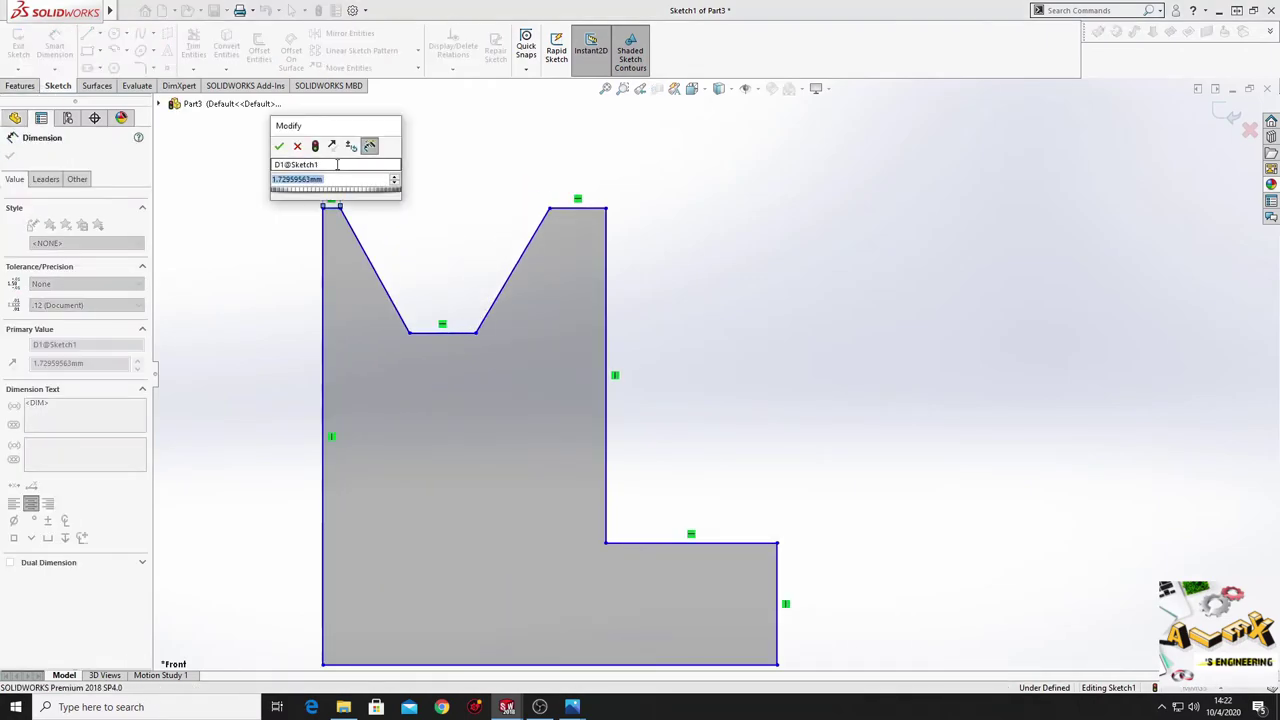
{"action": "type", "text": "5"}
{"action": "key", "text": "Return"}
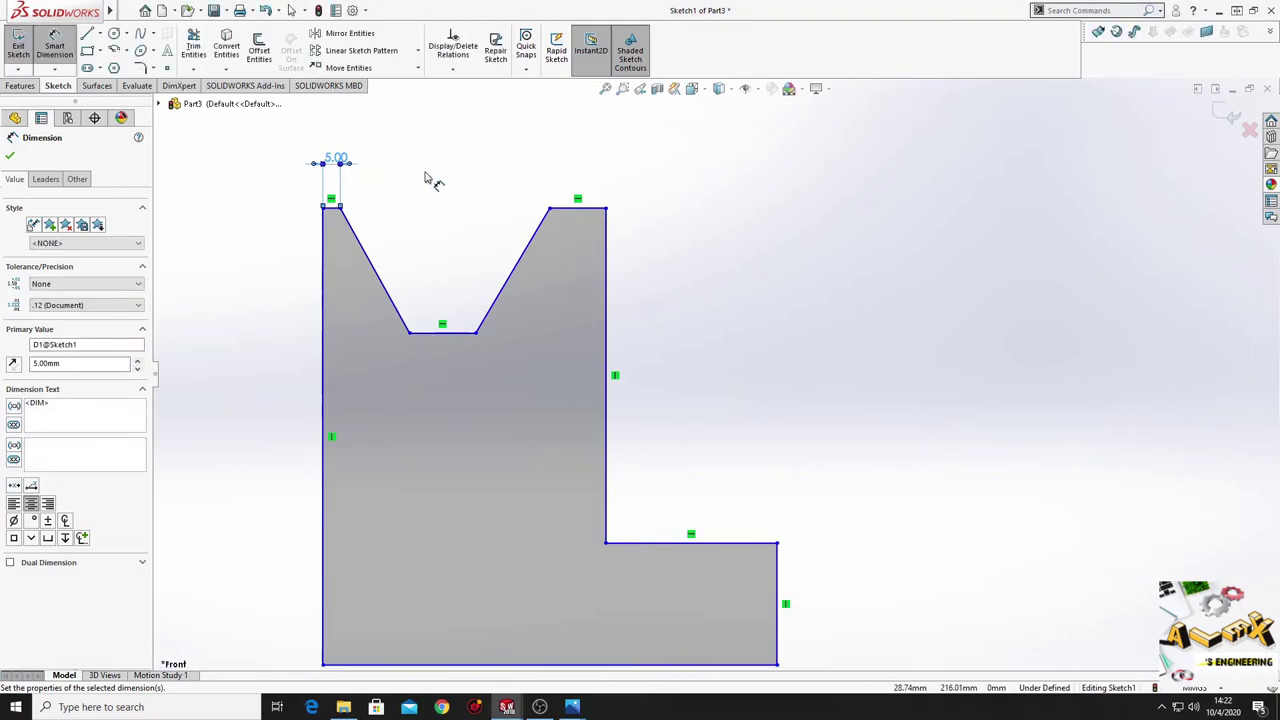
{"action": "left_click", "coordinate": [572, 213]}
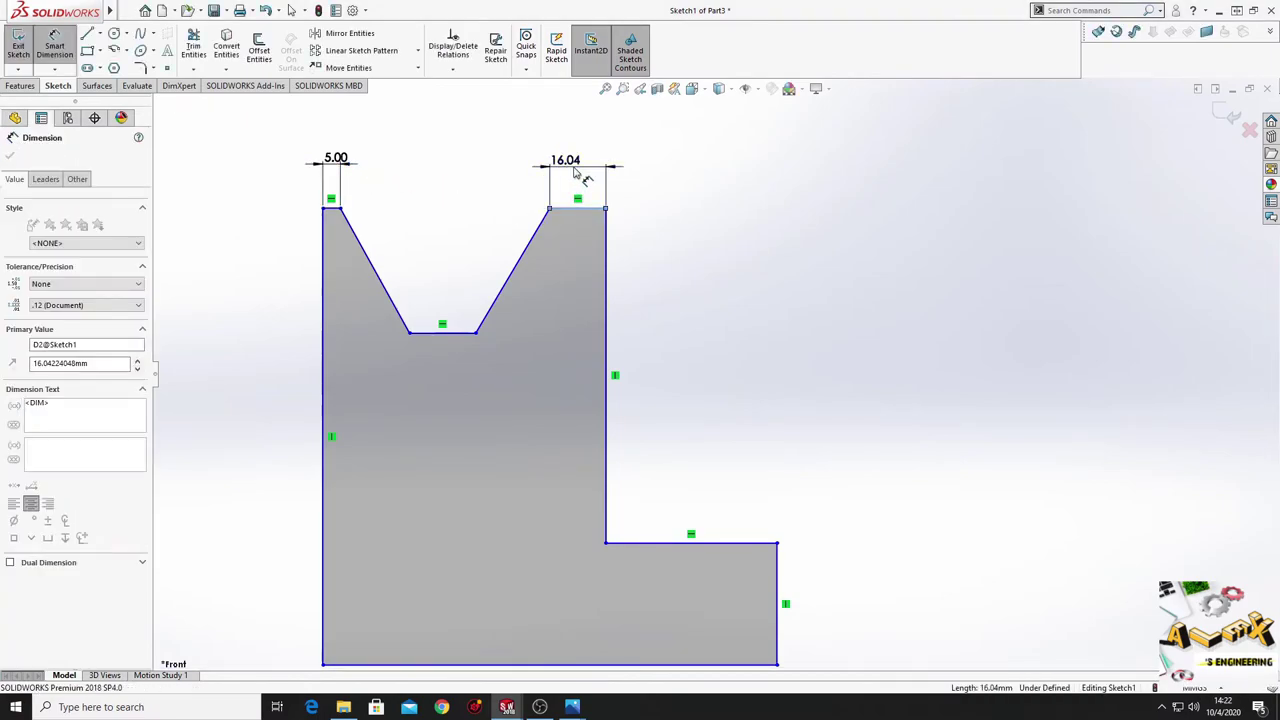
{"action": "left_click", "coordinate": [575, 172]}
{"action": "type", "text": "5"}
{"action": "key", "text": "Return"}
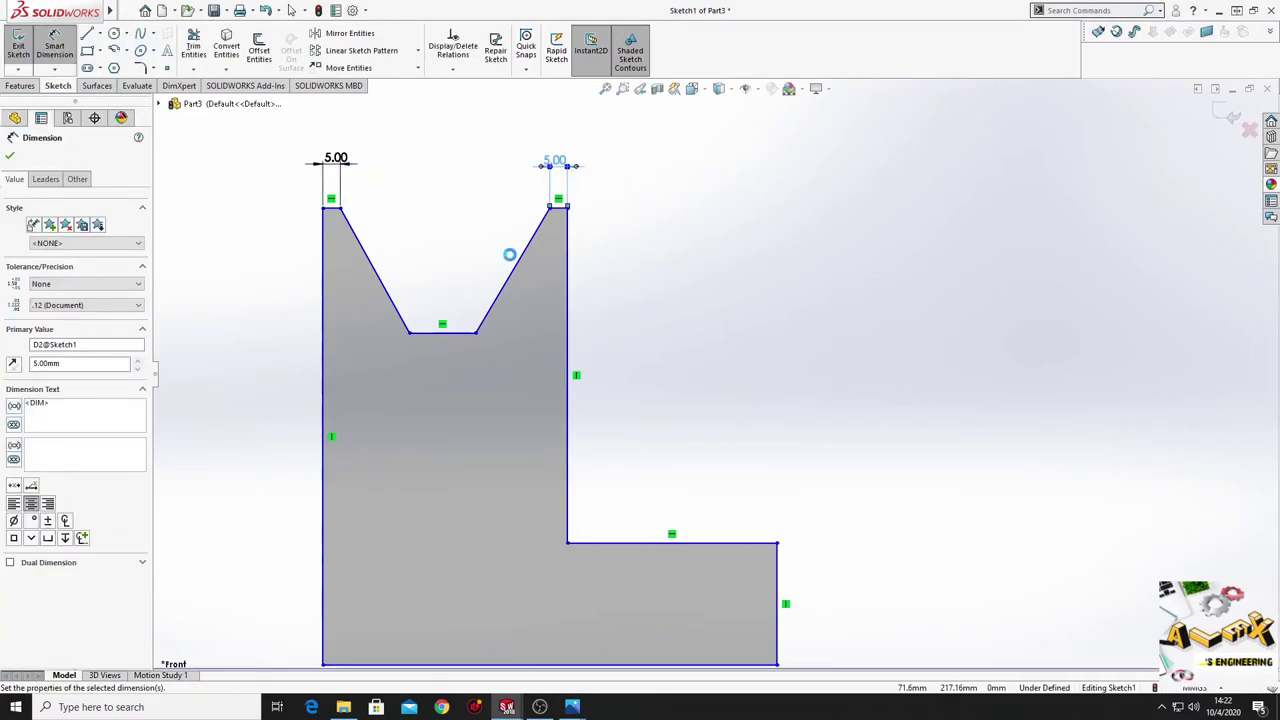
{"action": "left_click", "coordinate": [436, 338]}
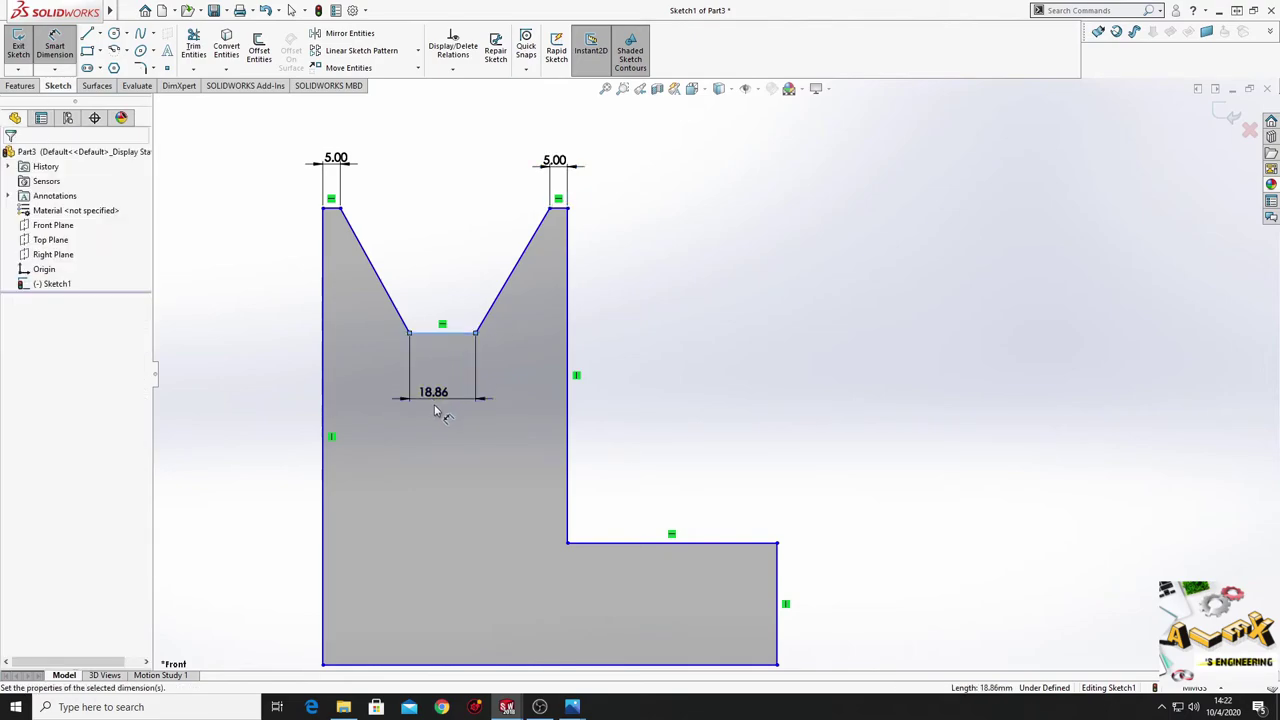
{"action": "left_click", "coordinate": [436, 405]}
{"action": "type", "text": "5"}
{"action": "key", "text": "Return"}
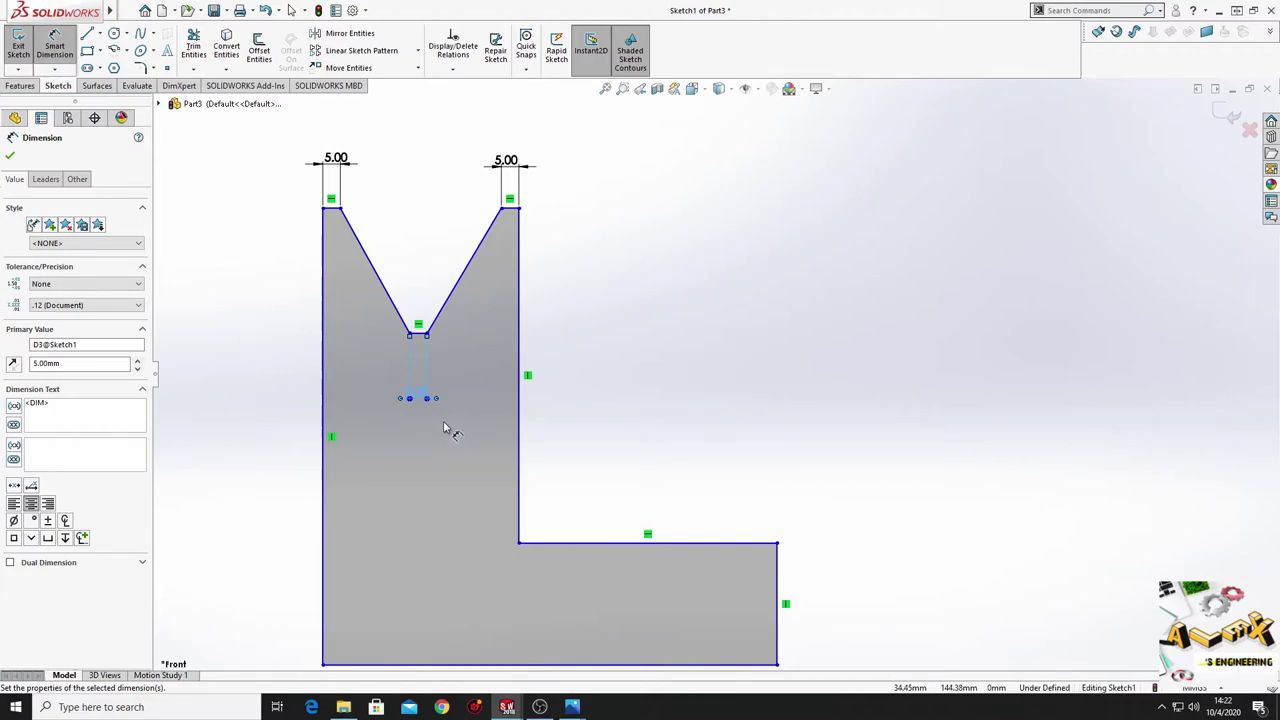
Step: Set the groove depth to 12 mm from the top flat to the groove bottom
{"action": "left_click", "coordinate": [336, 214]}
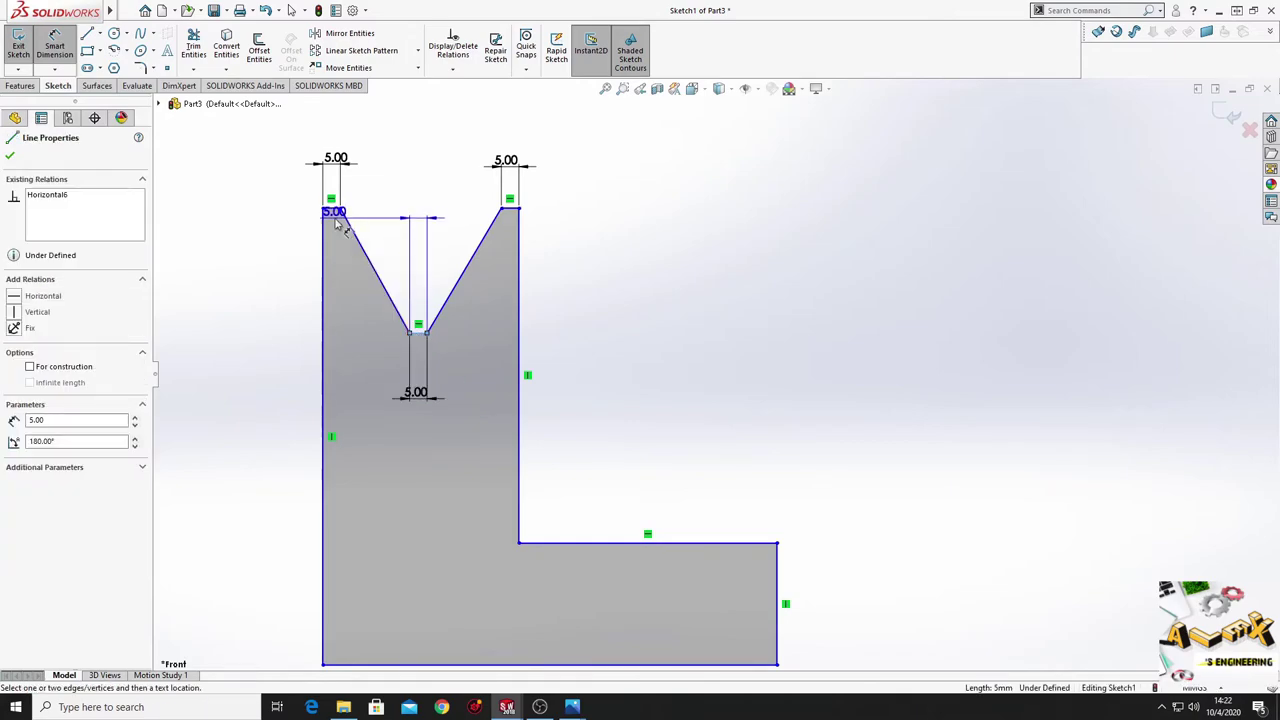
{"action": "left_click", "coordinate": [409, 331]}
{"action": "left_click", "coordinate": [345, 289]}
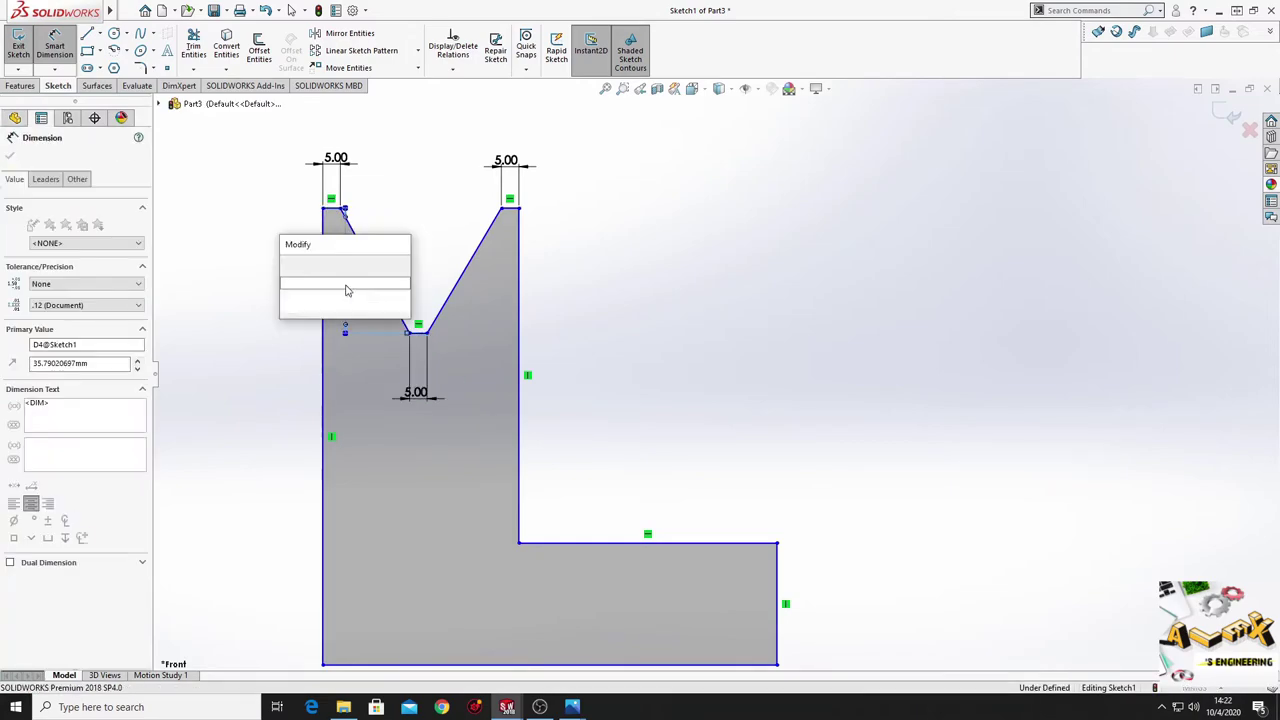
{"action": "type", "text": "12"}
{"action": "key", "text": "Return"}
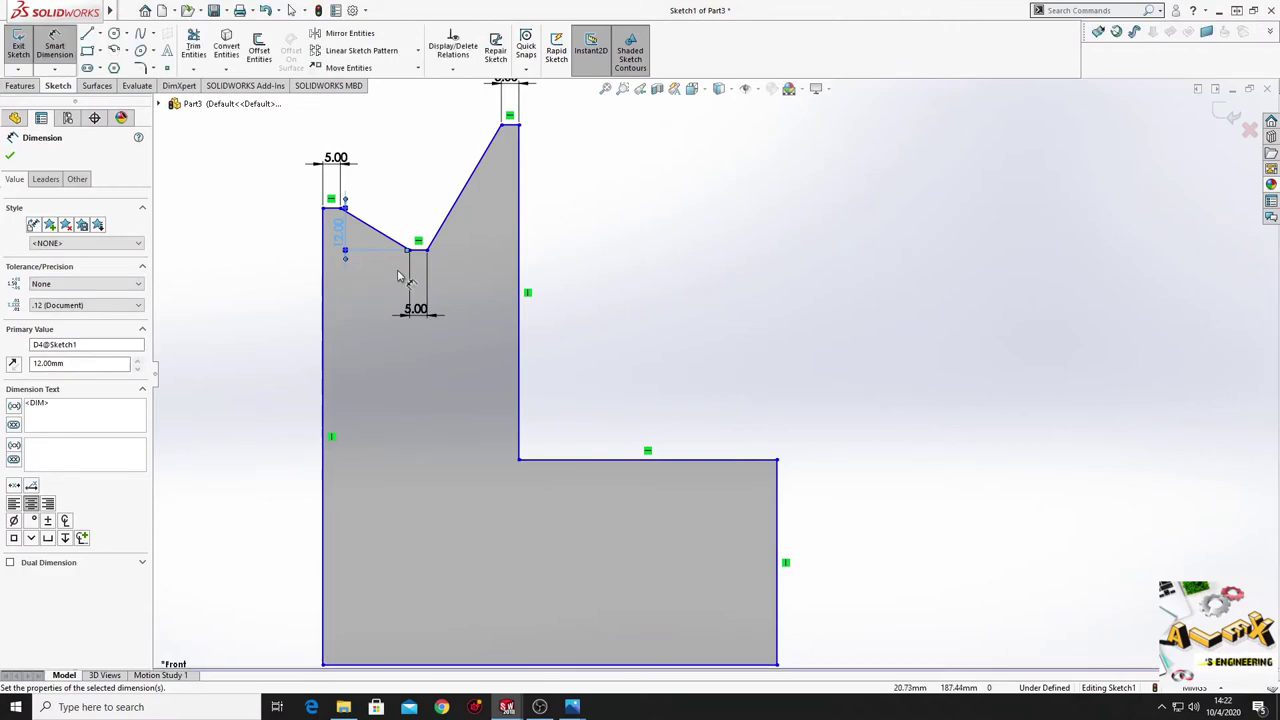
{"action": "right_click", "coordinate": [434, 193]}
{"action": "left_click", "coordinate": [440, 189]}
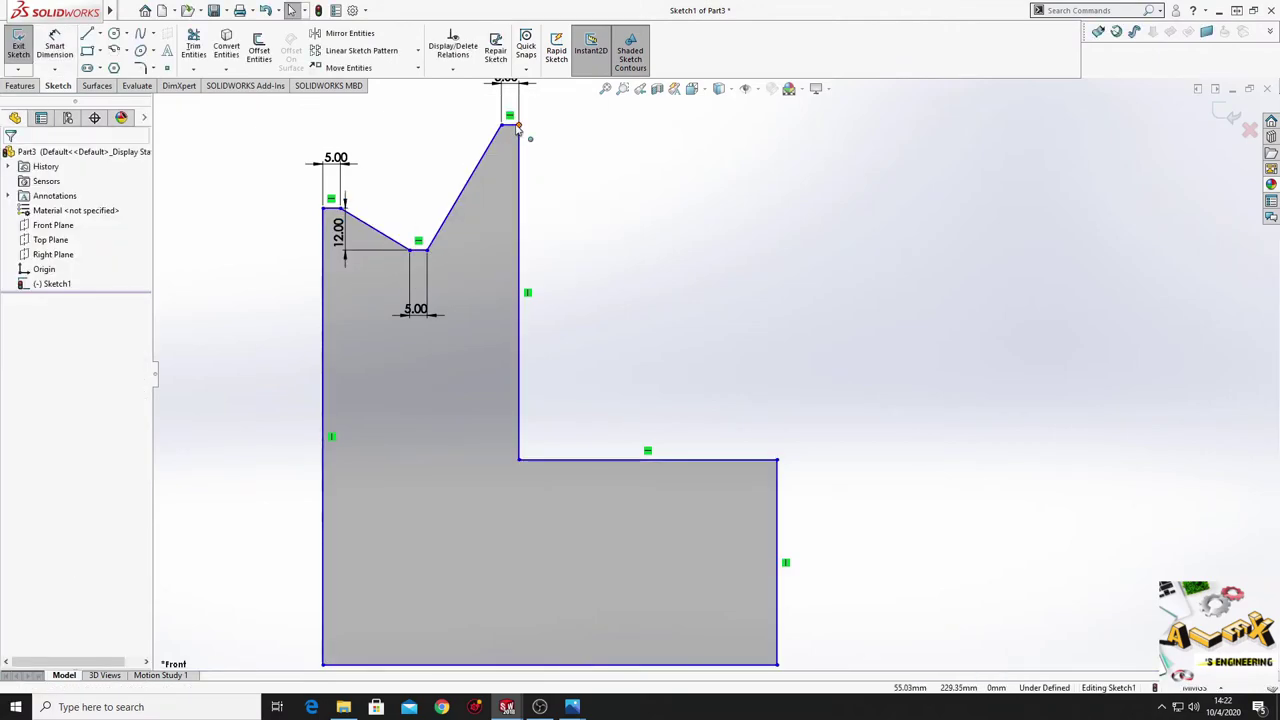
Step: Make the groove's two top flat lines collinear
{"action": "left_click", "coordinate": [343, 208]}
{"action": "left_click", "coordinate": [510, 125], "text": "ctrl"}
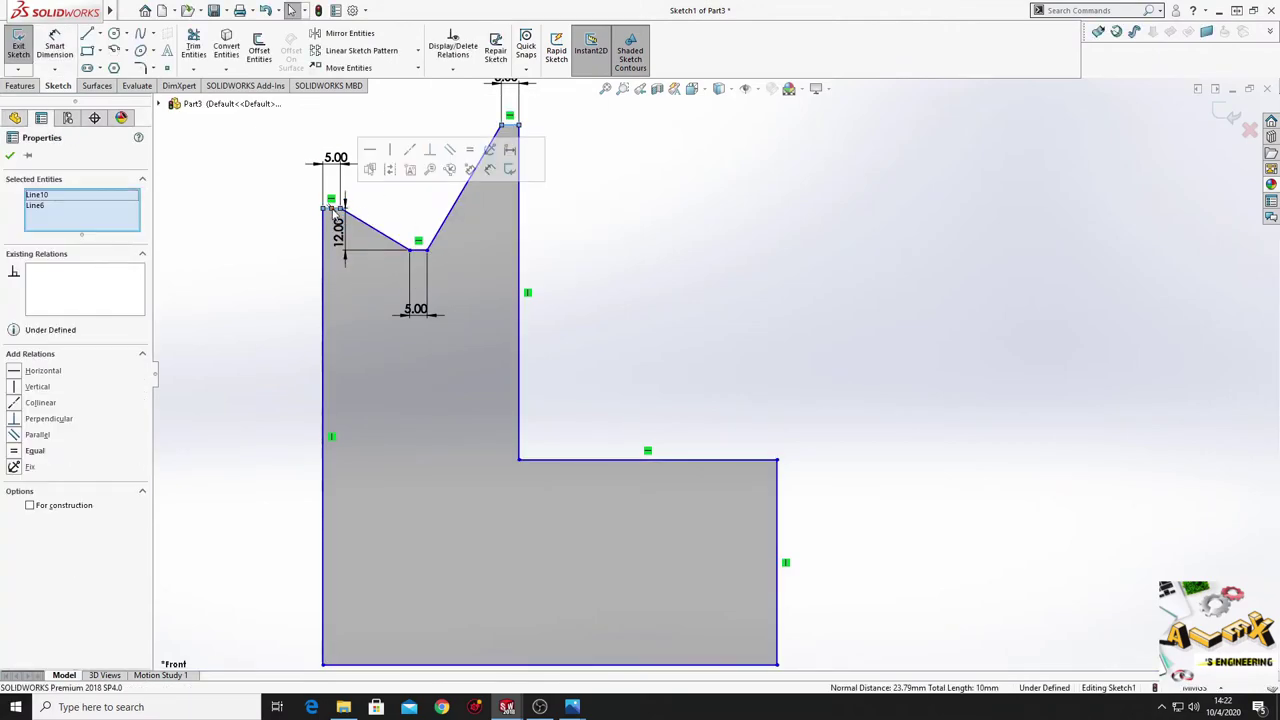
{"action": "left_click", "coordinate": [409, 154]}
{"action": "left_click", "coordinate": [240, 235]}
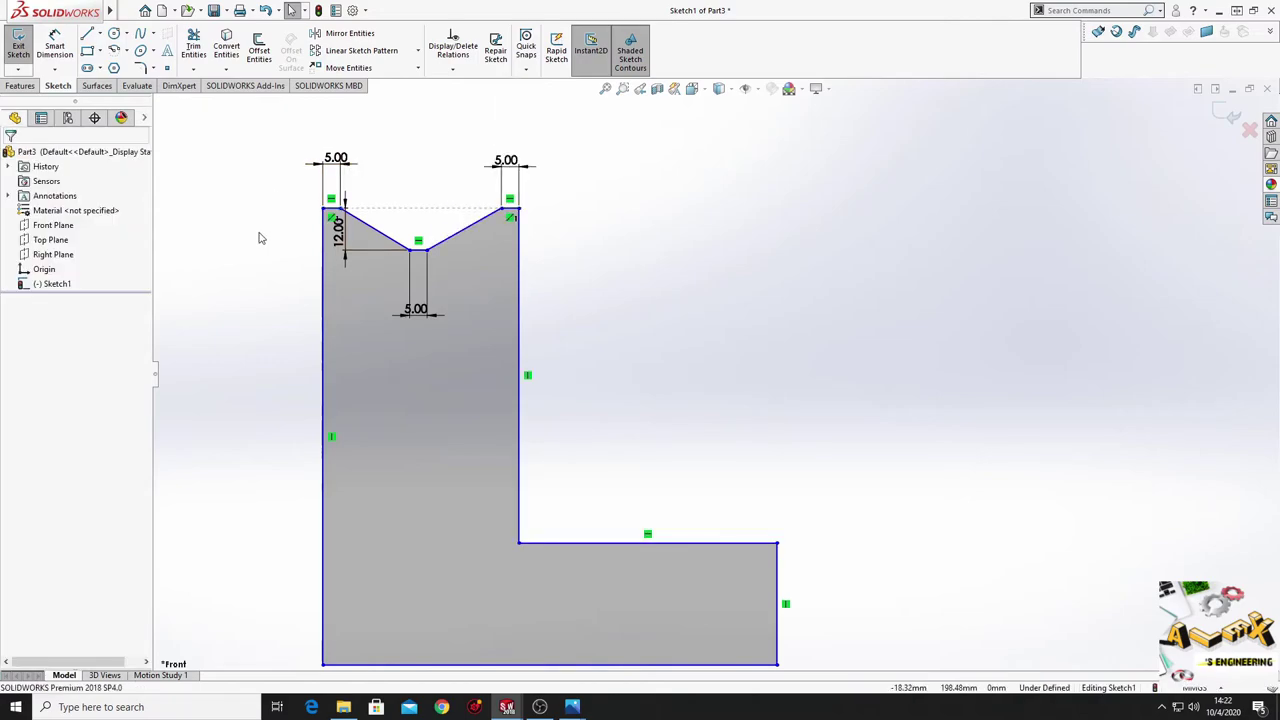
Step: Dimension the groove opening between the two top corners to 15 mm
{"action": "left_click", "coordinate": [57, 44]}
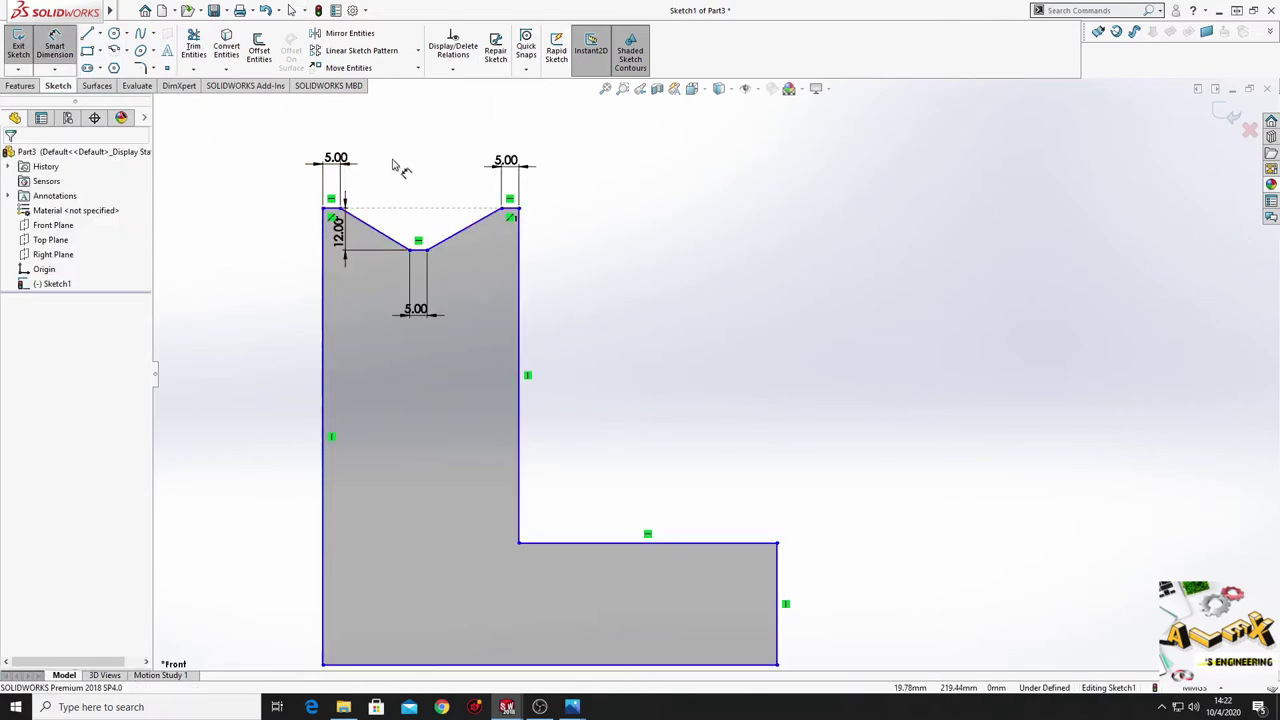
{"action": "left_click", "coordinate": [342, 210]}
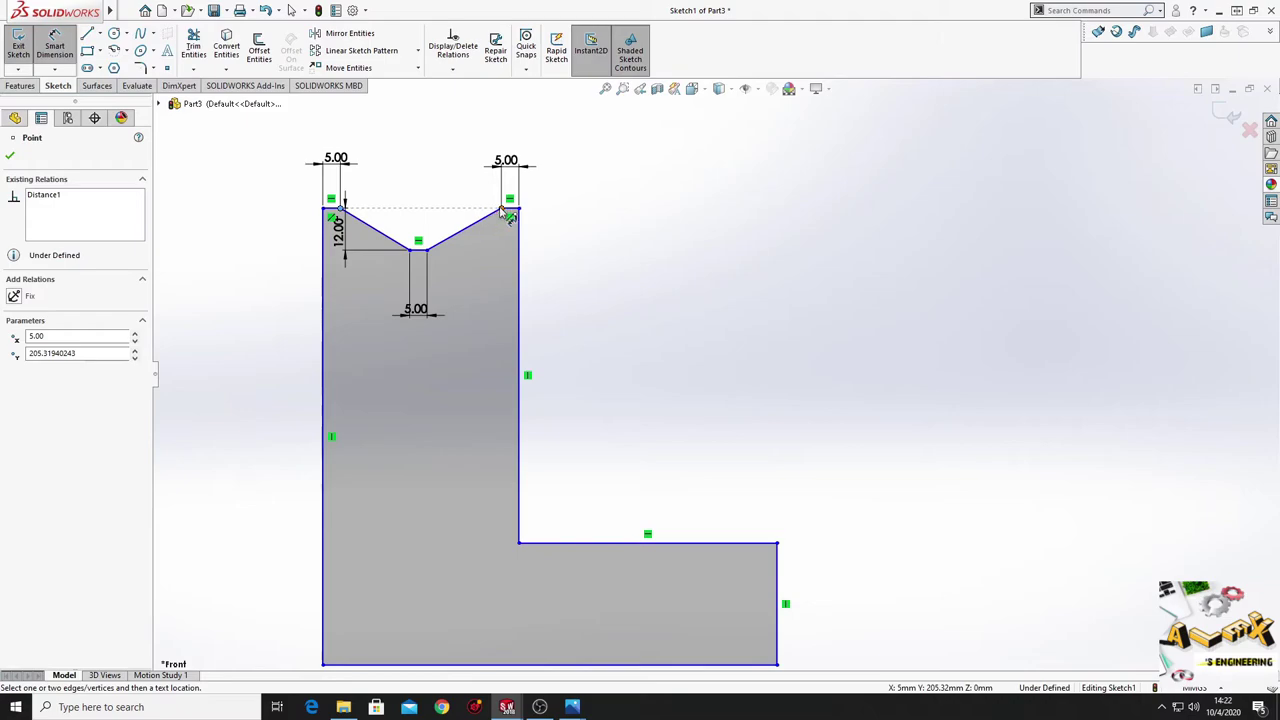
{"action": "left_click", "coordinate": [436, 197]}
{"action": "type", "text": "15"}
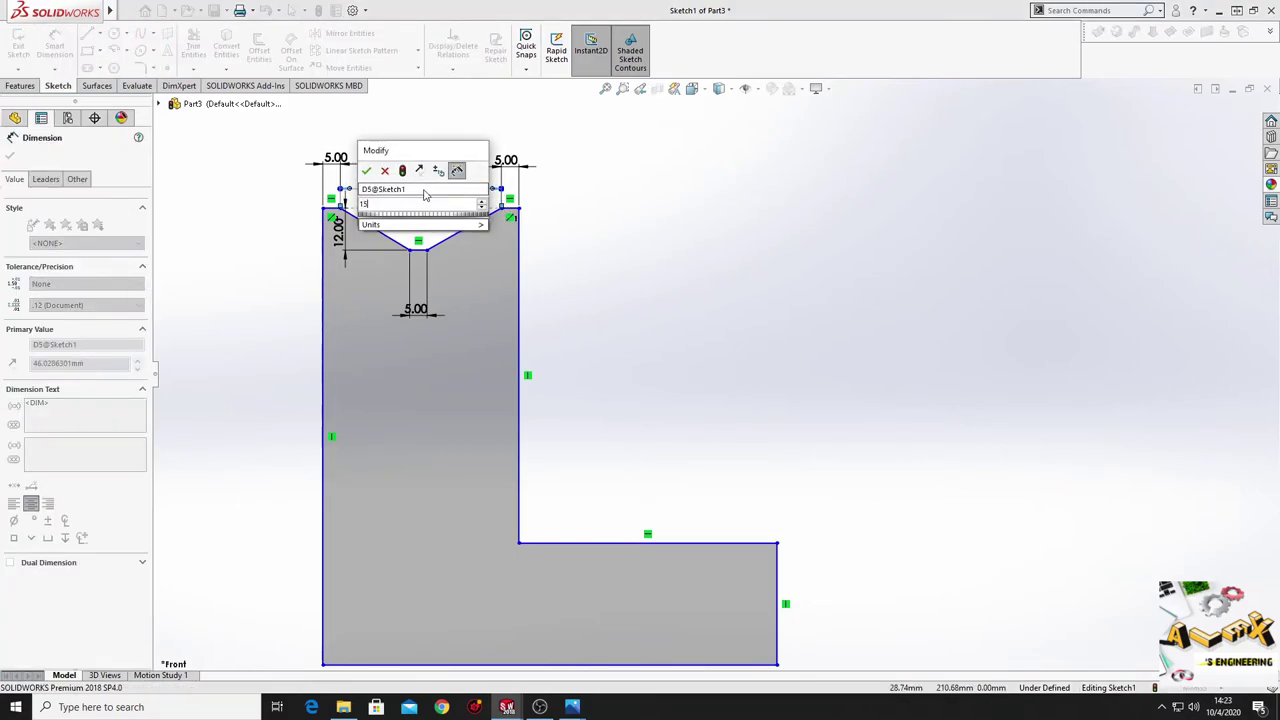
{"action": "key", "text": "Return"}
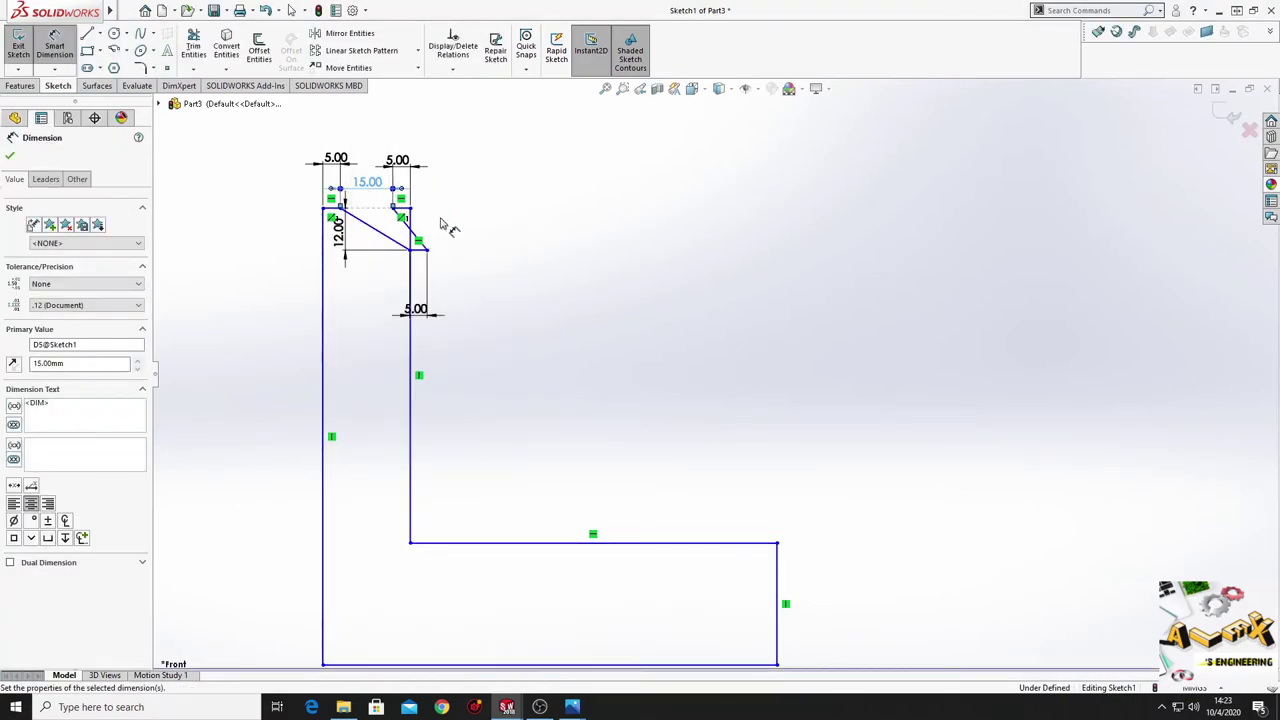
{"action": "right_click", "coordinate": [478, 238]}
{"action": "left_click", "coordinate": [490, 265]}
Step: Drag the groove's short bottom line back between the flats to restore the V shape
{"action": "scroll", "coordinate": [475, 243], "scroll_direction": "down", "scroll_amount": 2}
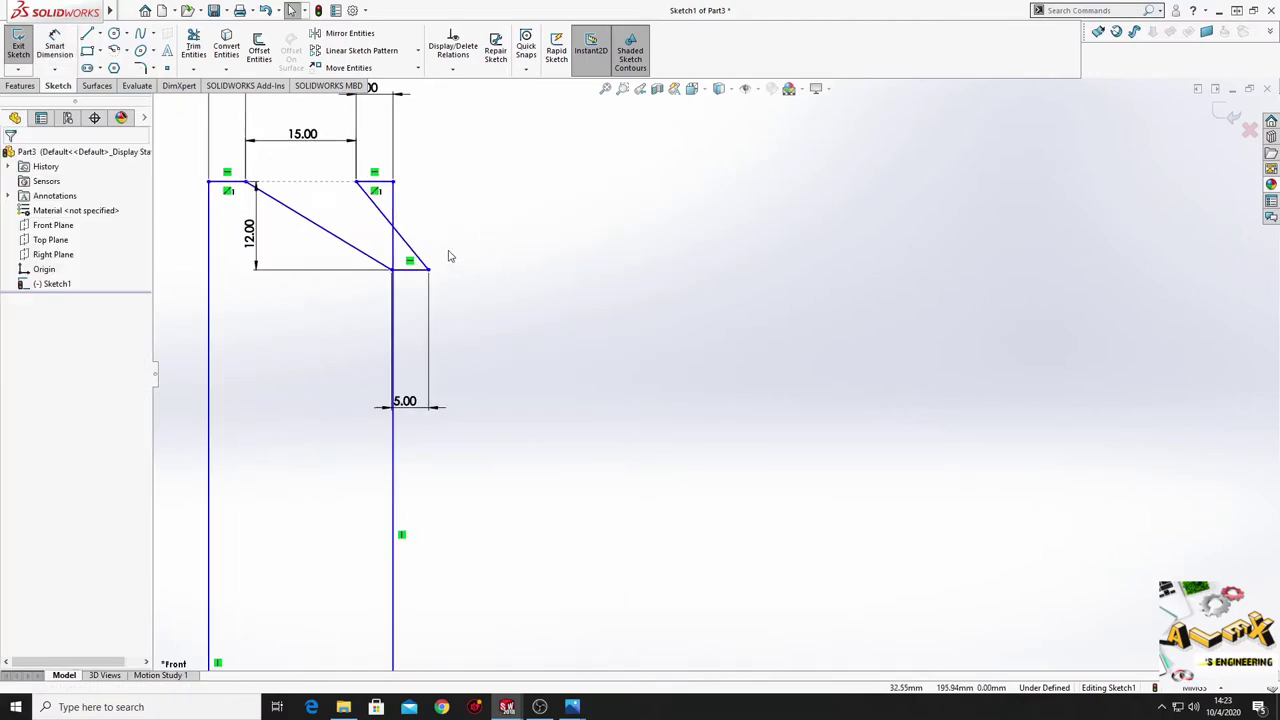
{"action": "scroll", "coordinate": [475, 243], "scroll_direction": "down", "scroll_amount": 2}
{"action": "middle_click_drag", "start_coordinate": [475, 243], "coordinate": [594, 326], "text": "ctrl"}
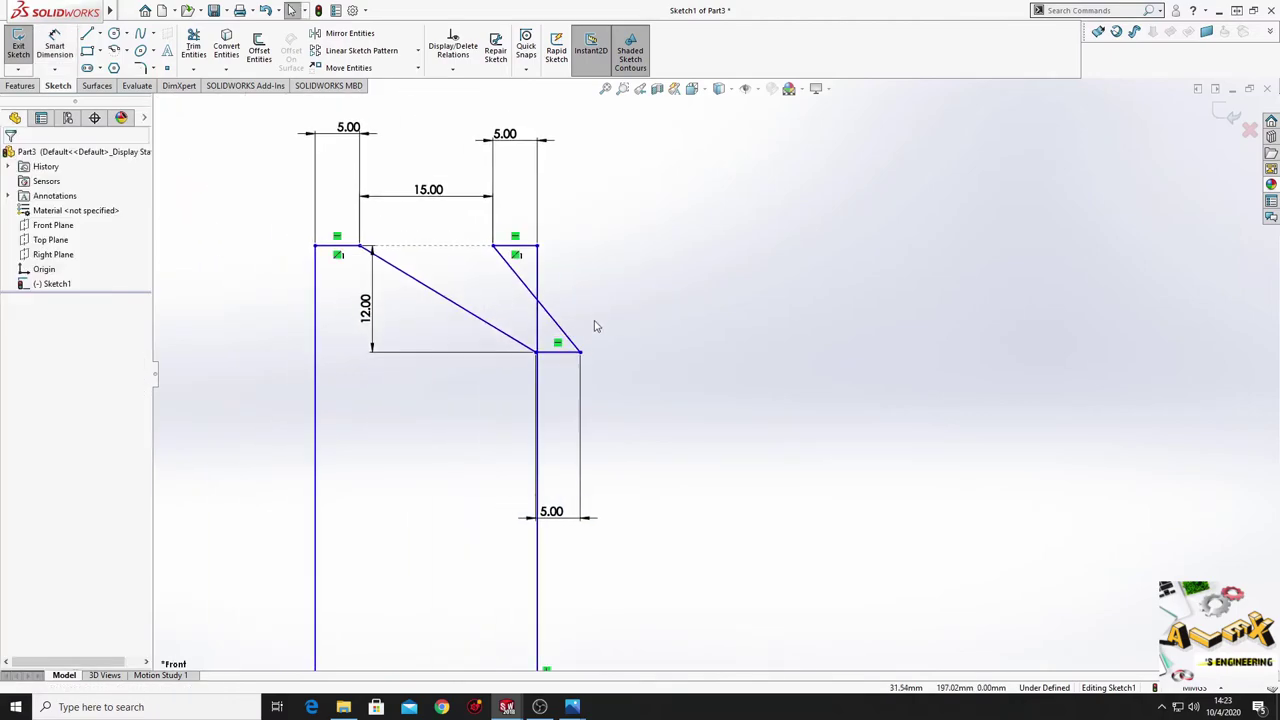
{"action": "left_click", "coordinate": [492, 361]}
{"action": "left_click_drag", "start_coordinate": [537, 355], "coordinate": [398, 345]}
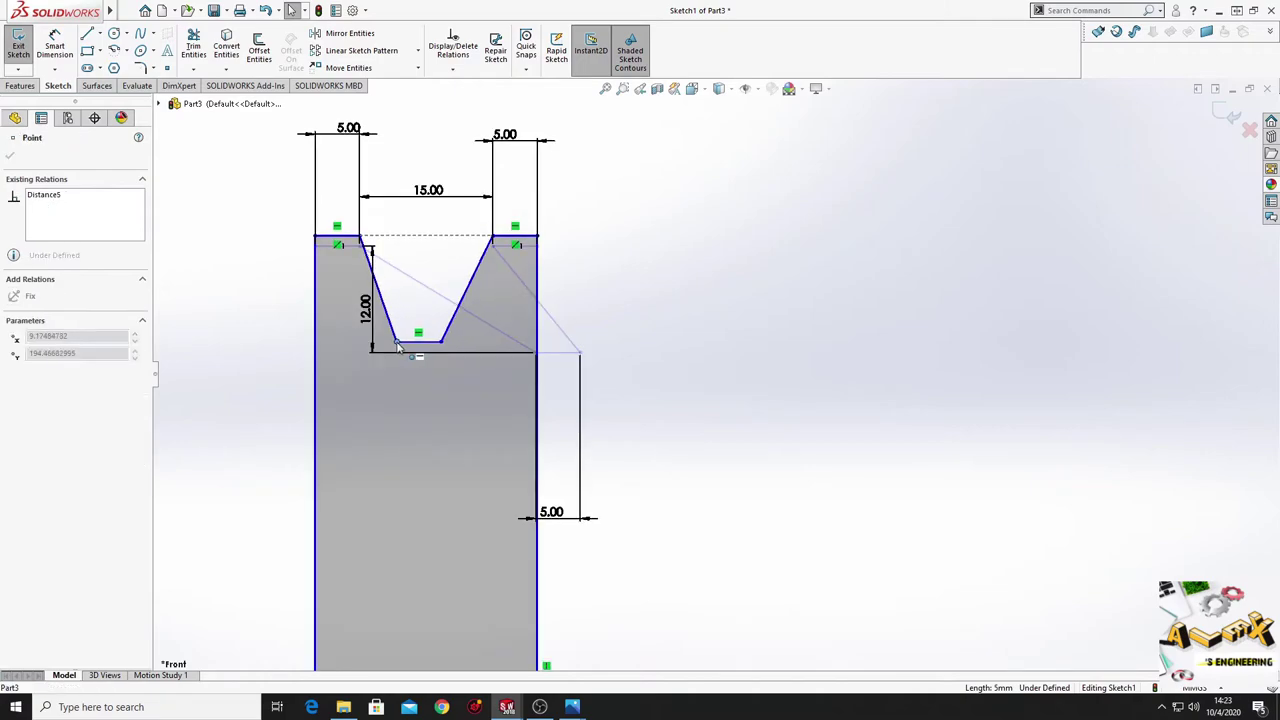
{"action": "left_click", "coordinate": [770, 355]}
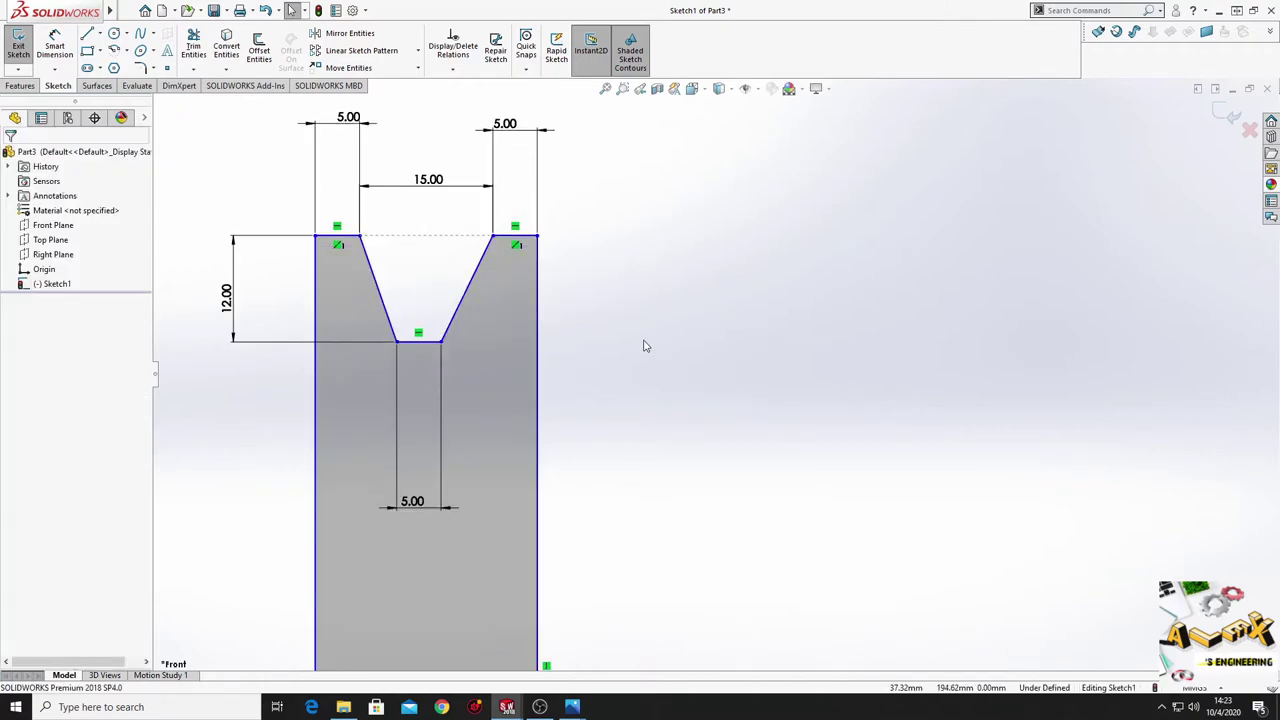
Step: Draw a vertical centerline up from the groove bottom midpoint, its top level with the corner
{"action": "left_click", "coordinate": [99, 33]}
{"action": "left_click", "coordinate": [105, 63]}
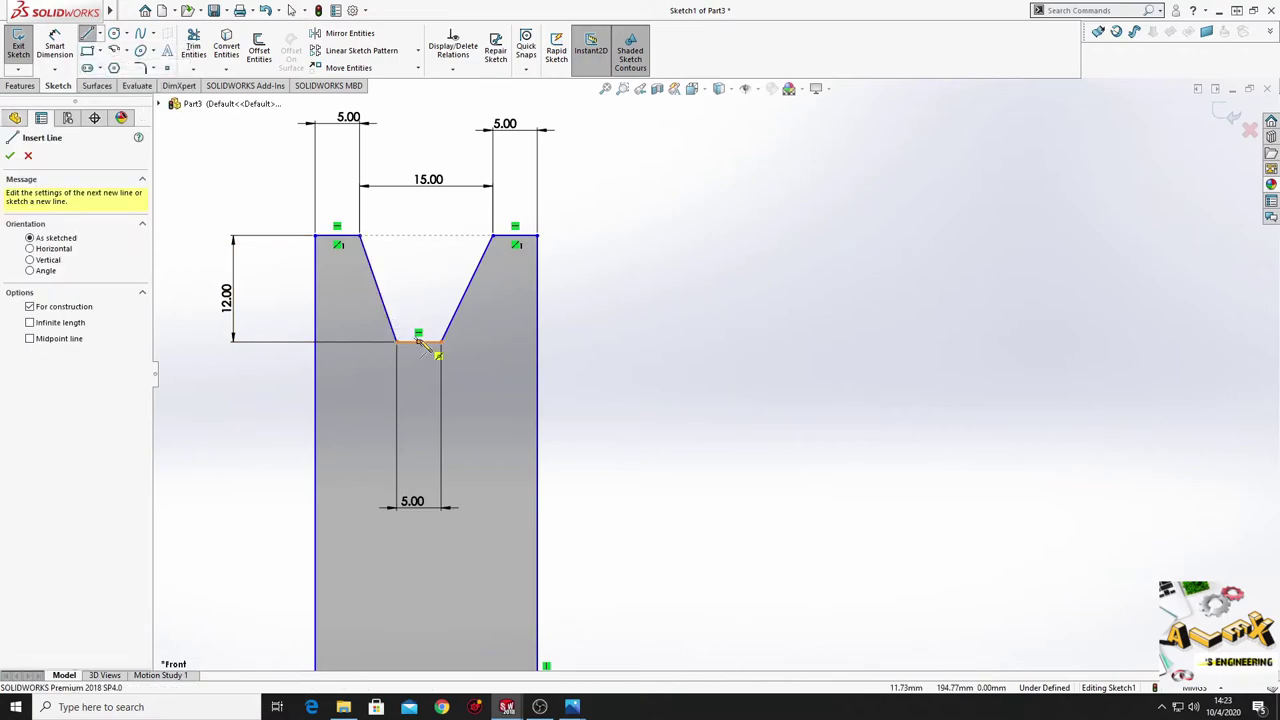
{"action": "left_click", "coordinate": [419, 341]}
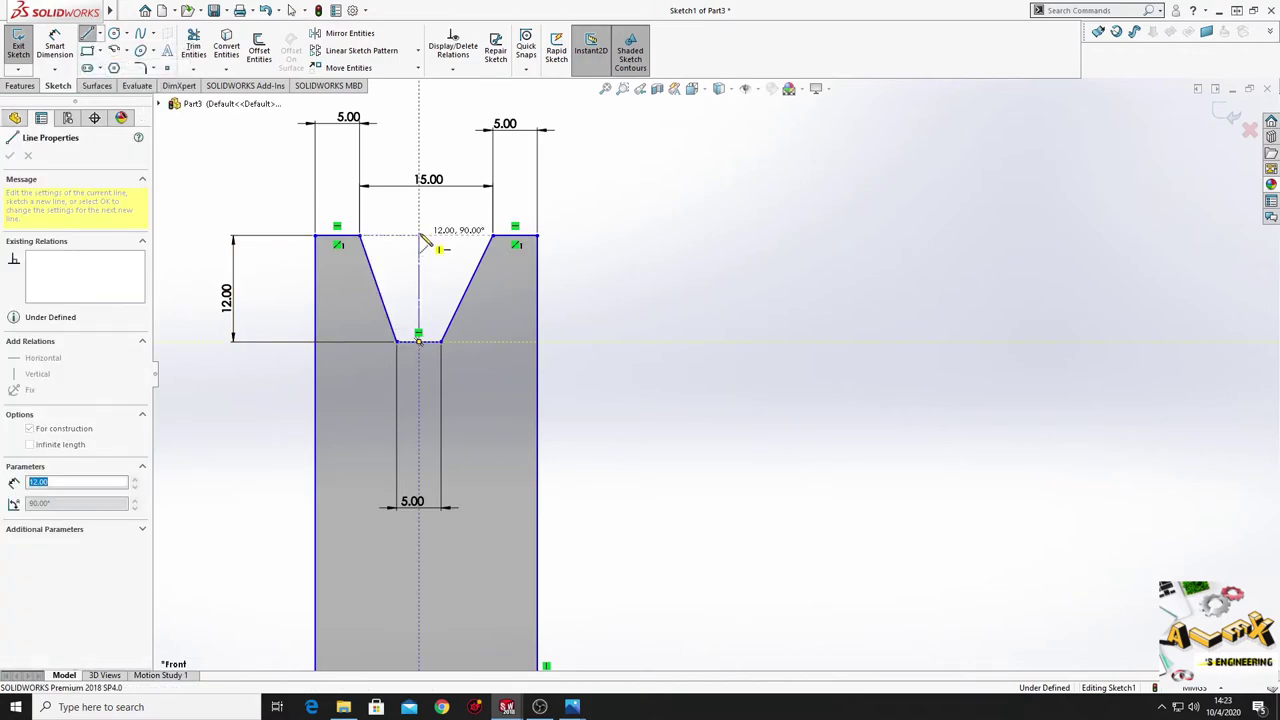
{"action": "left_click", "coordinate": [421, 238]}
{"action": "key", "text": "Escape"}
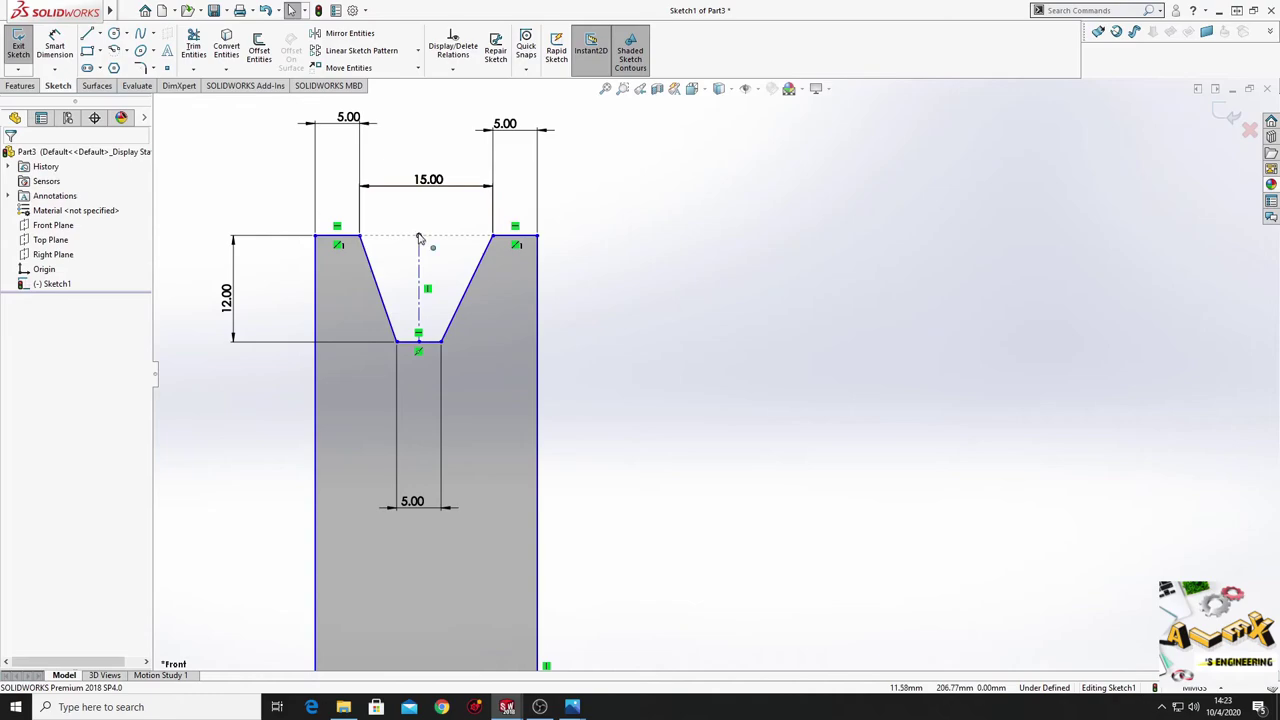
{"action": "left_click", "coordinate": [419, 237]}
{"action": "left_click", "coordinate": [492, 238], "text": "ctrl"}
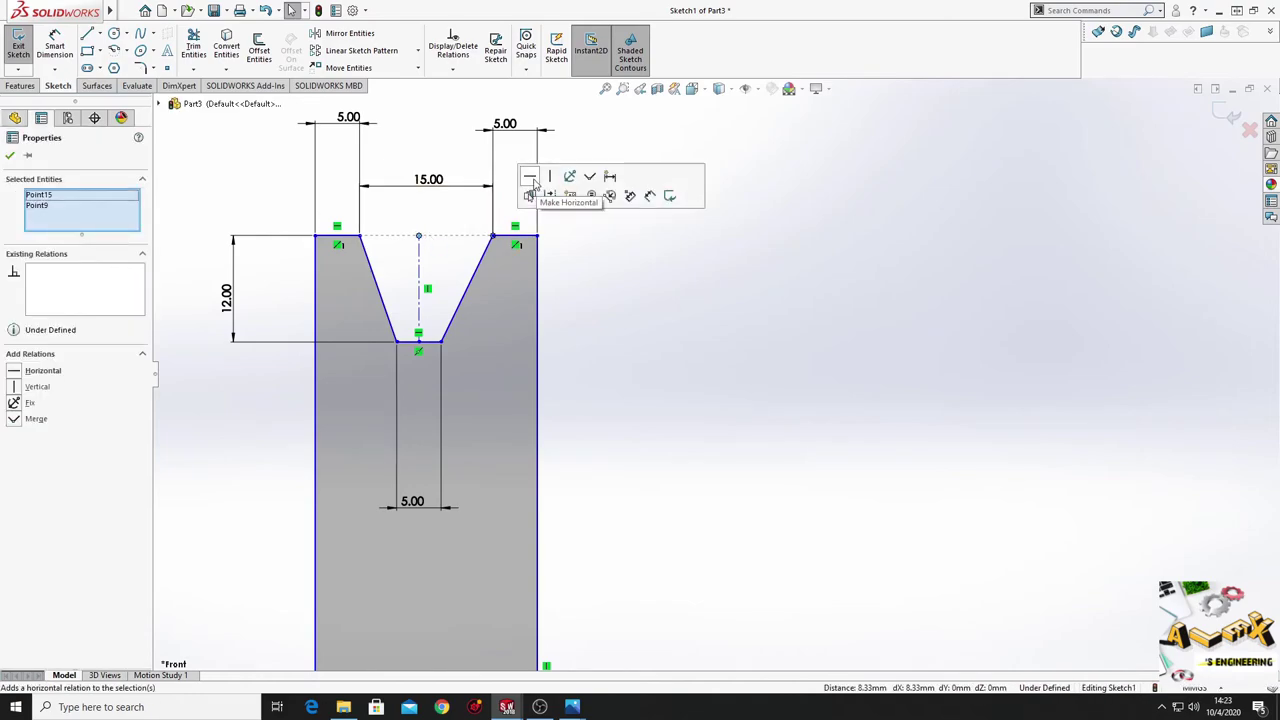
{"action": "left_click", "coordinate": [638, 323]}
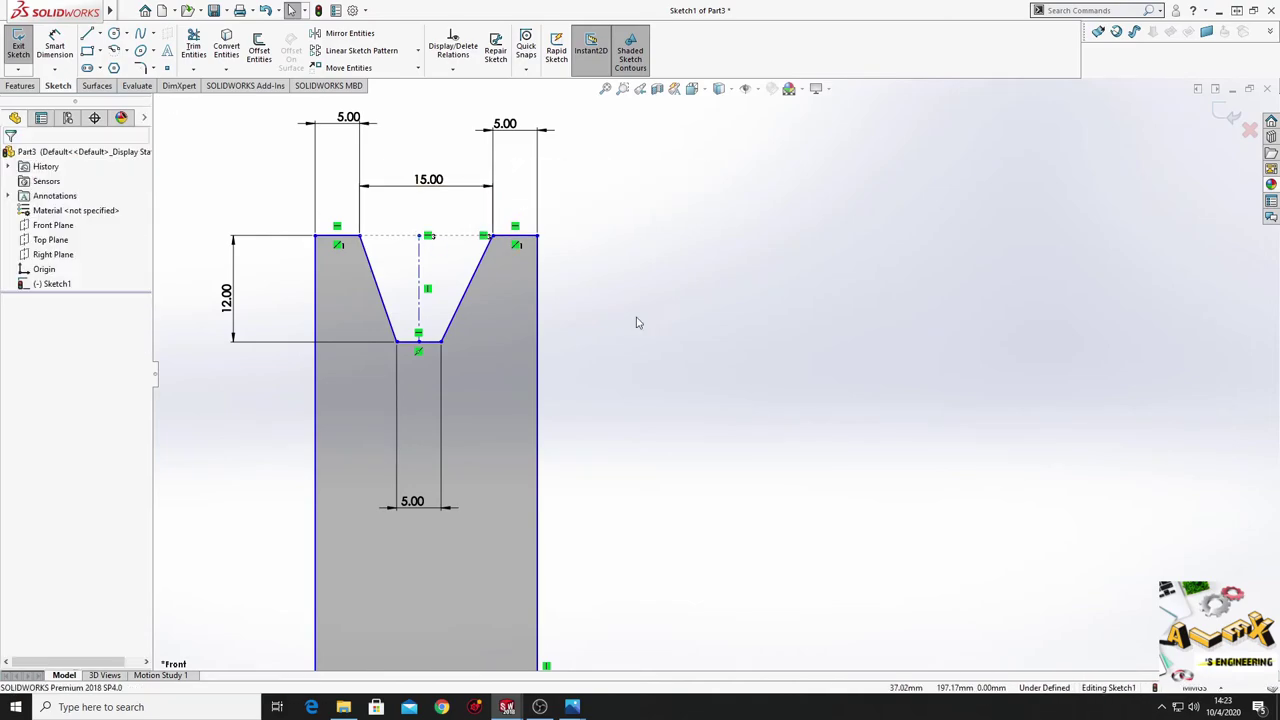
Step: Dimension the groove's left top corner 7.50 mm from the centerline
{"action": "left_click", "coordinate": [56, 45]}
{"action": "left_click", "coordinate": [419, 238]}
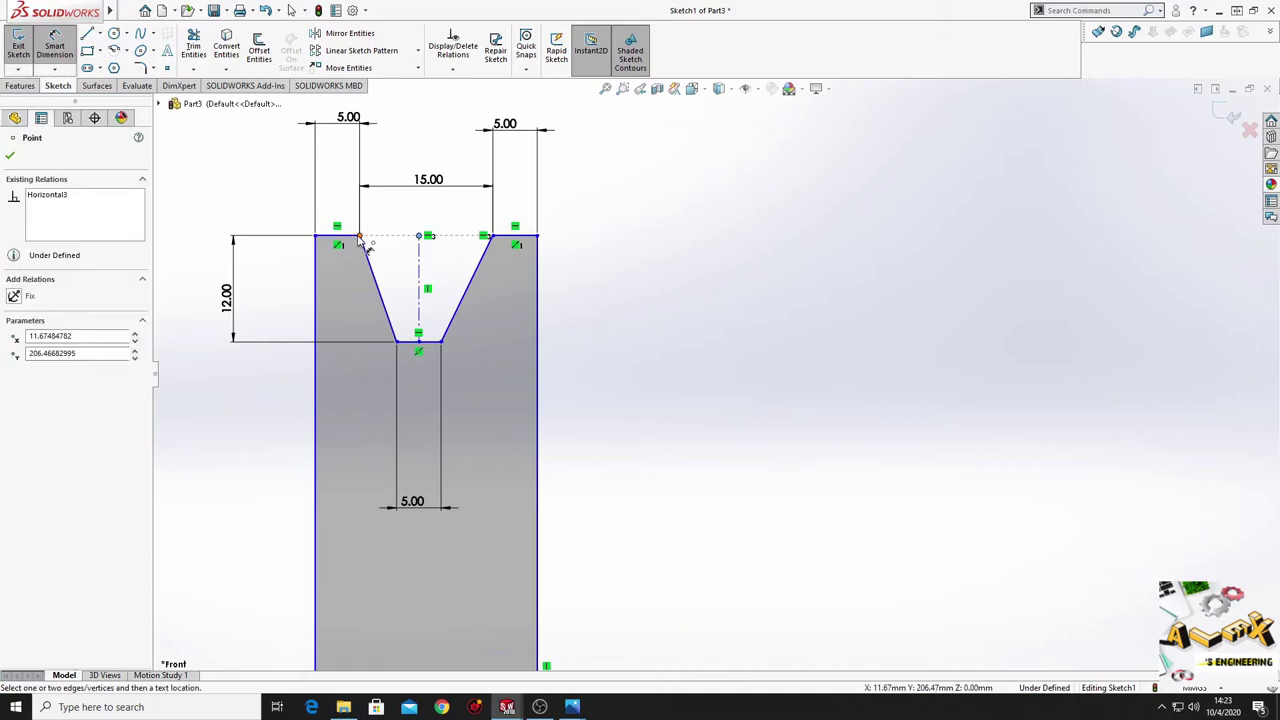
{"action": "left_click", "coordinate": [361, 238]}
{"action": "left_click", "coordinate": [385, 227]}
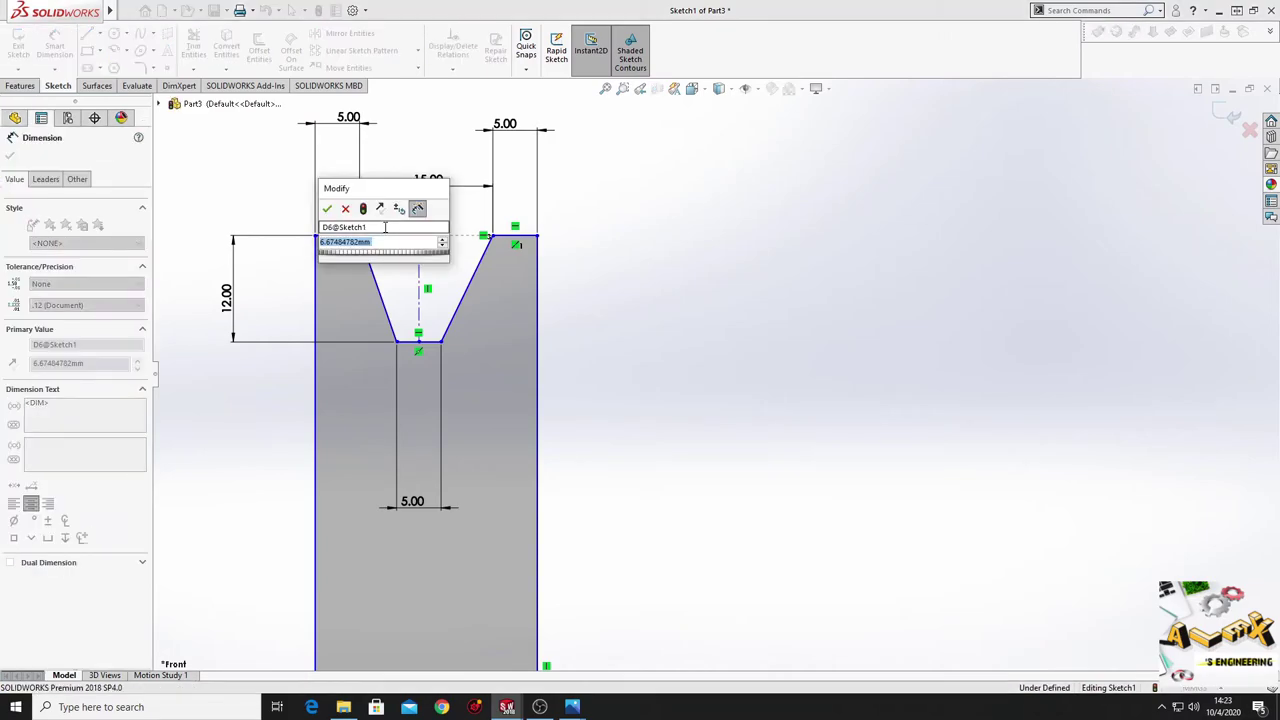
{"action": "type", "text": "7"}
{"action": "key", "text": "Return"}
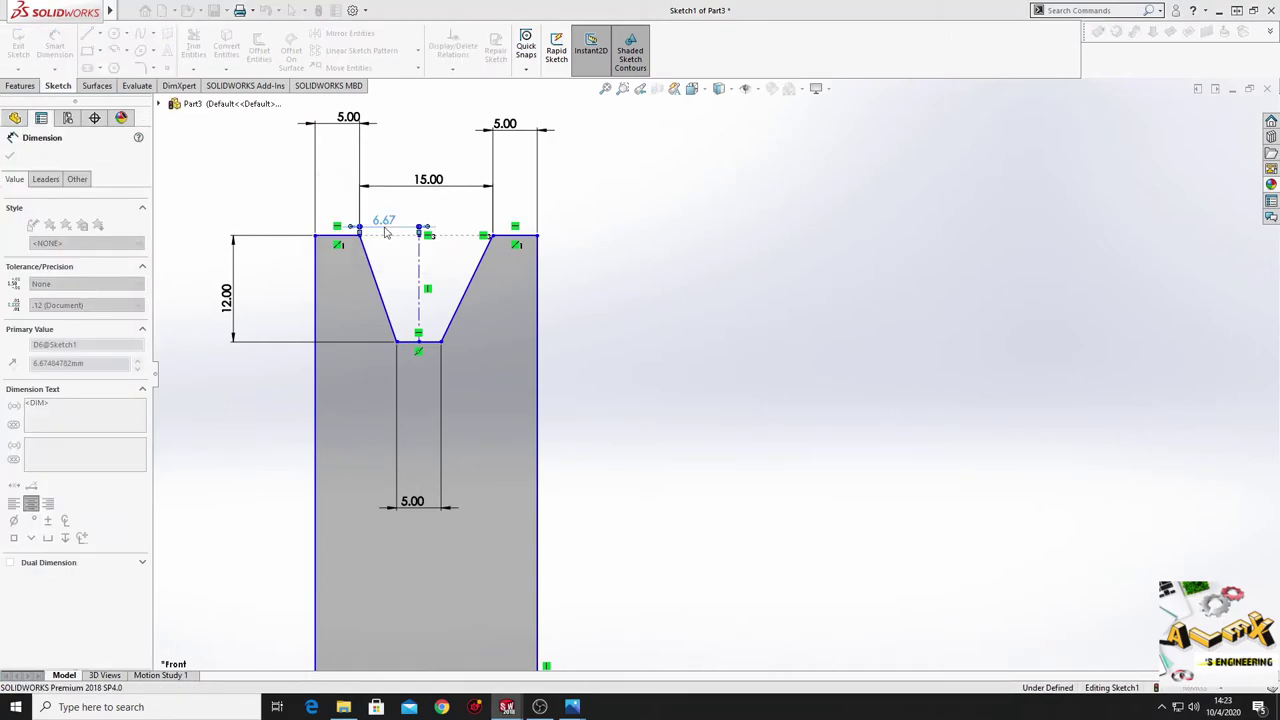
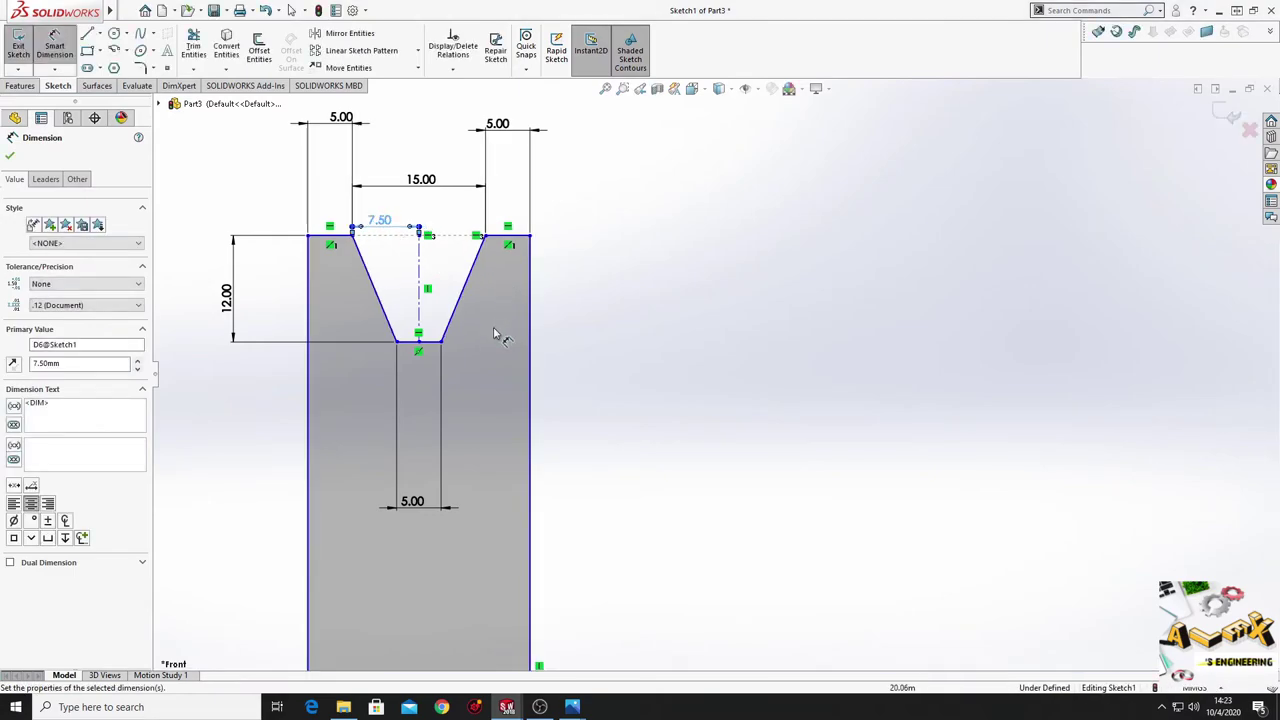
Step: Dimension the profile's bottom edge 15 mm above the centerline
{"action": "scroll", "coordinate": [494, 335], "scroll_direction": "up", "scroll_amount": 3}
{"action": "middle_click_drag", "start_coordinate": [588, 660], "coordinate": [428, 399], "text": "ctrl"}
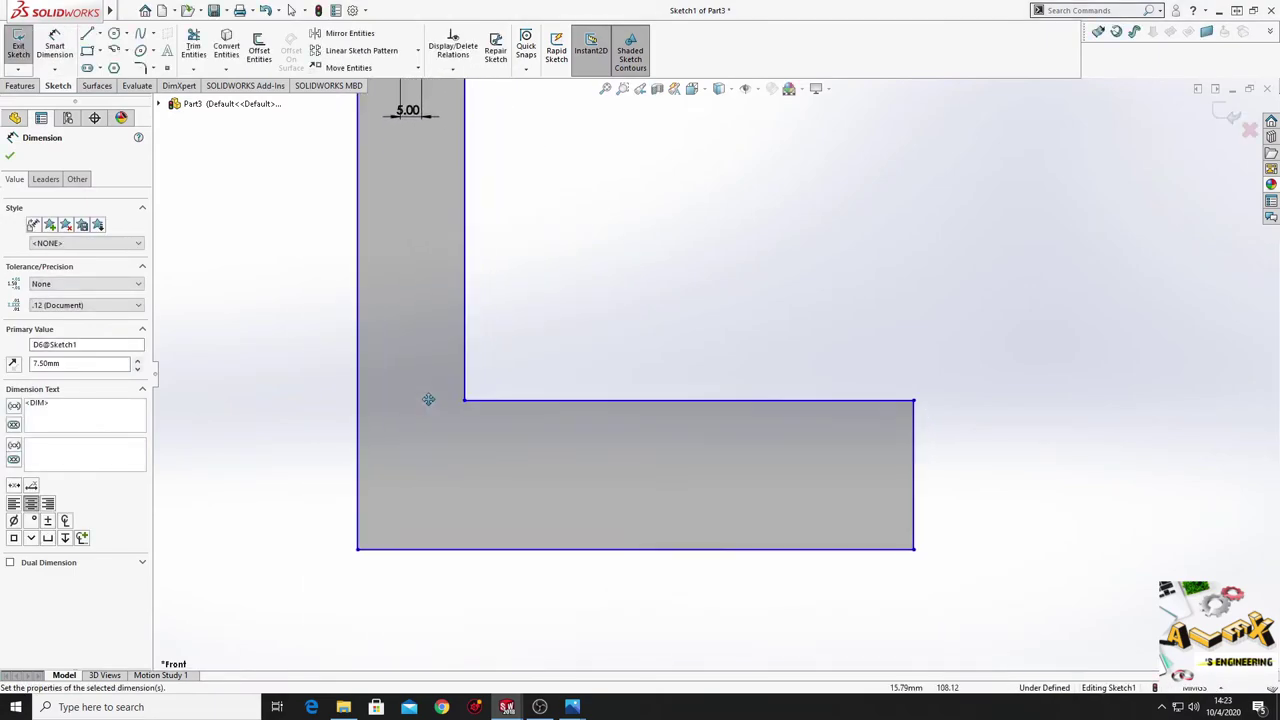
{"action": "scroll", "coordinate": [431, 360], "scroll_direction": "up", "scroll_amount": 2}
{"action": "middle_click_drag", "start_coordinate": [517, 417], "coordinate": [490, 386], "text": "ctrl"}
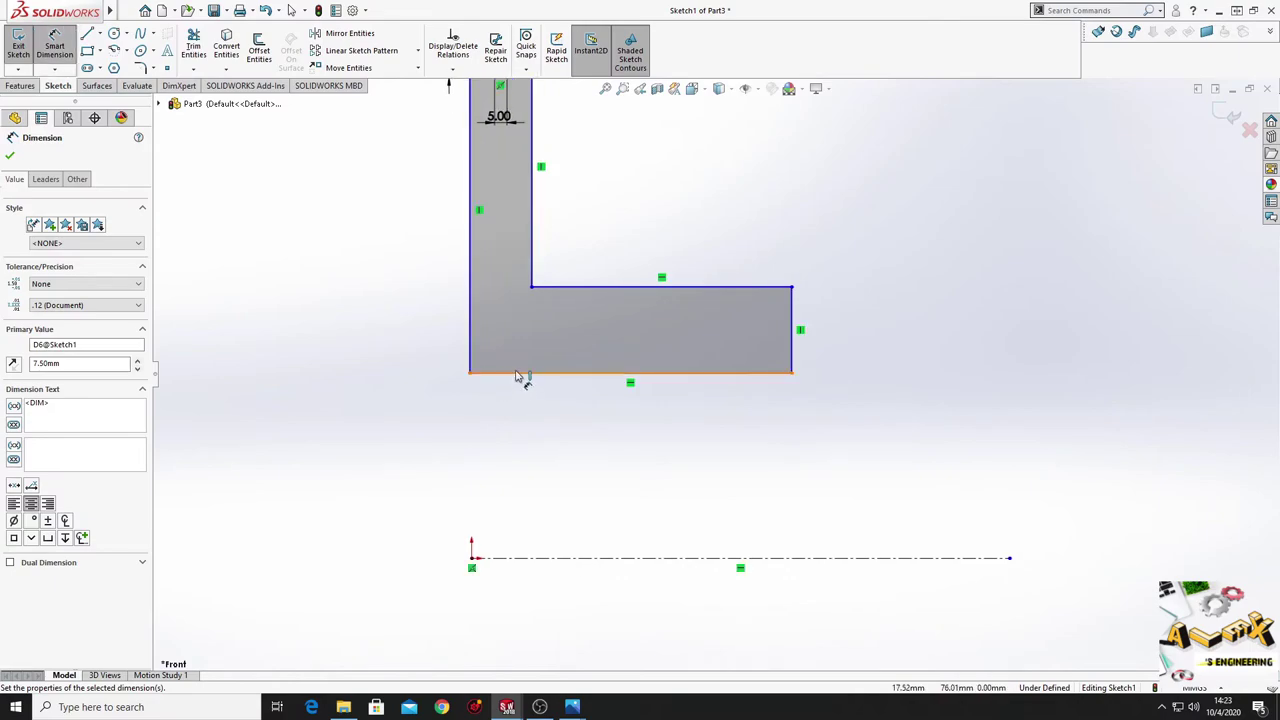
{"action": "left_click", "coordinate": [519, 379]}
{"action": "left_click", "coordinate": [514, 558]}
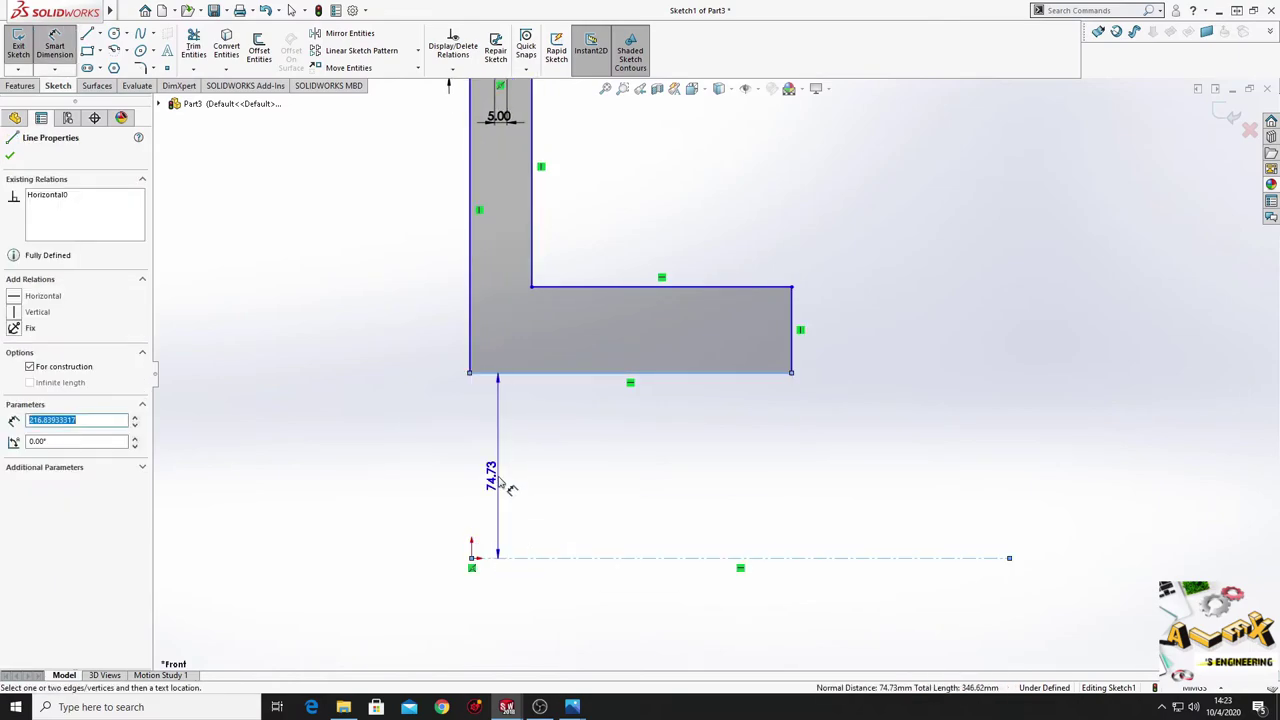
{"action": "left_click", "coordinate": [501, 478]}
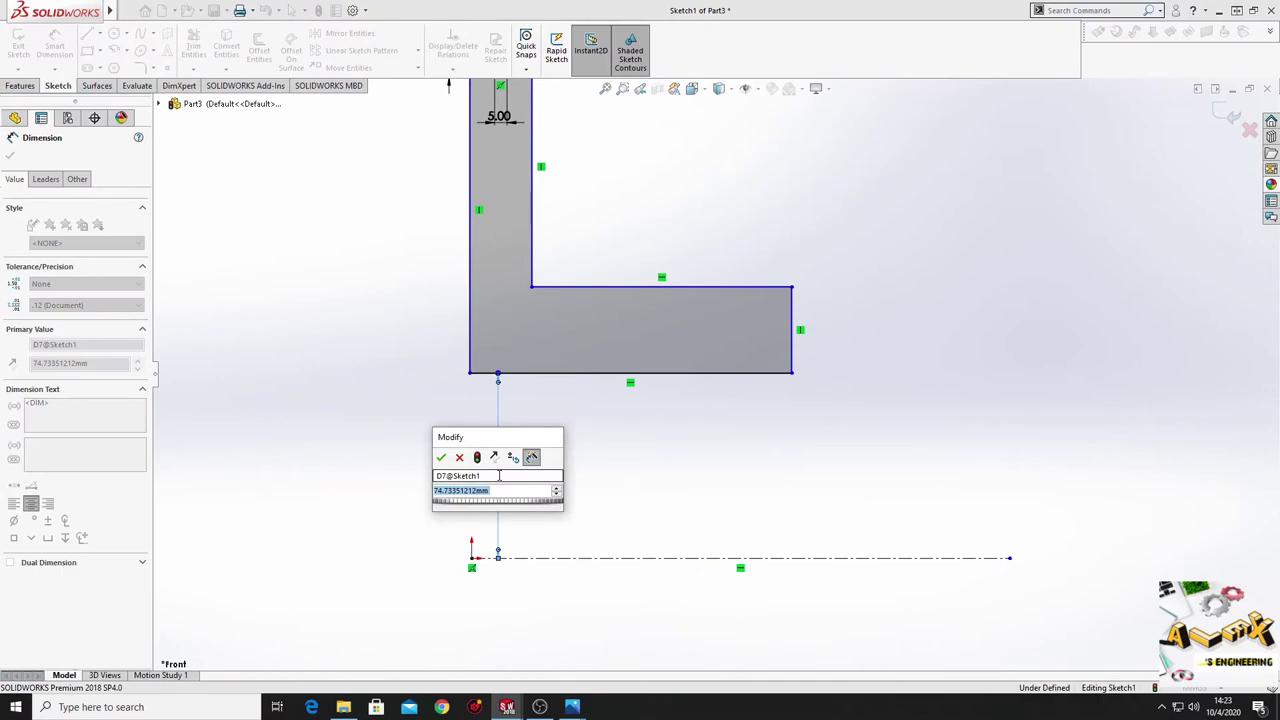
{"action": "type", "text": "15"}
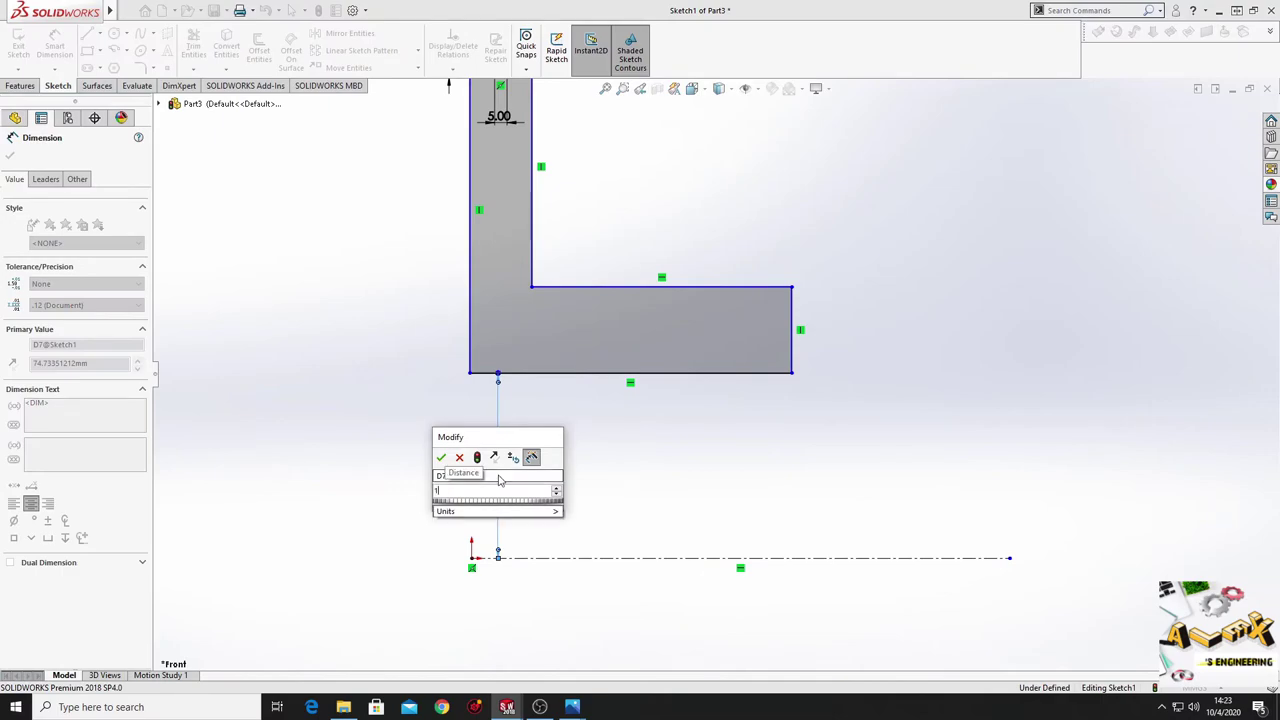
{"action": "key", "text": "Return"}
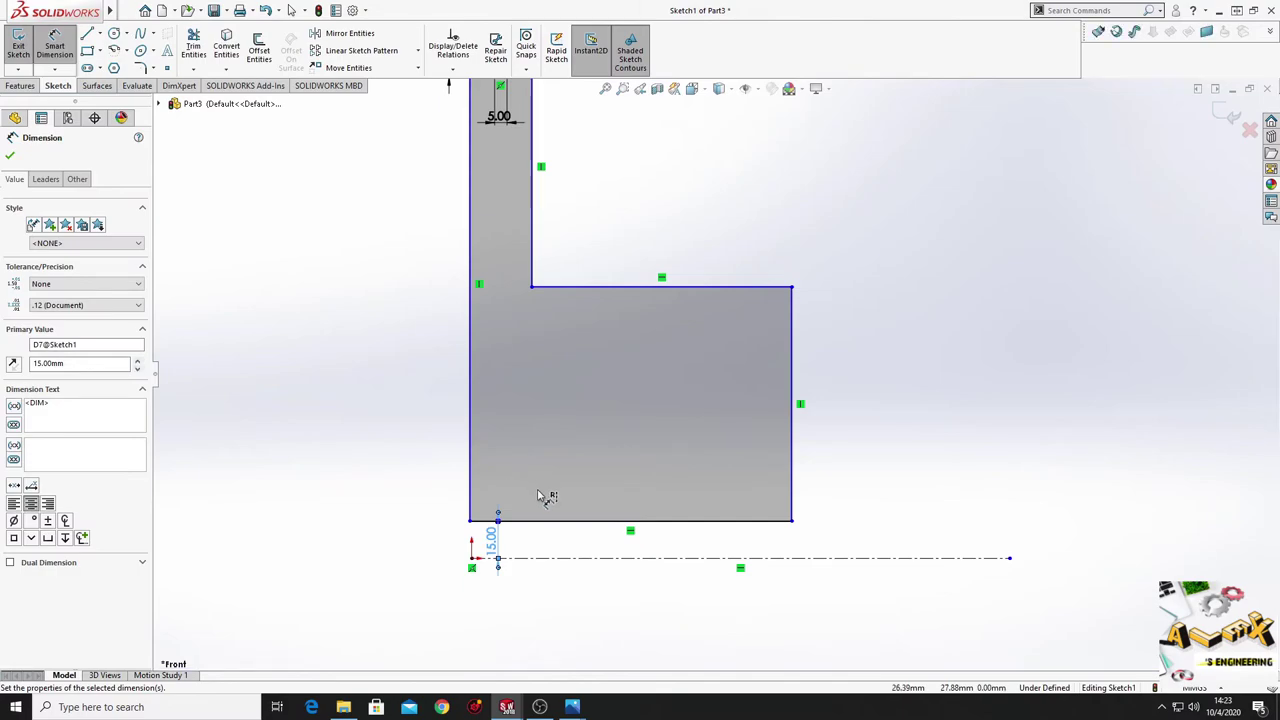
Step: Dimension the lower leg's top edge 25 mm from the centerline
{"action": "left_click", "coordinate": [645, 289]}
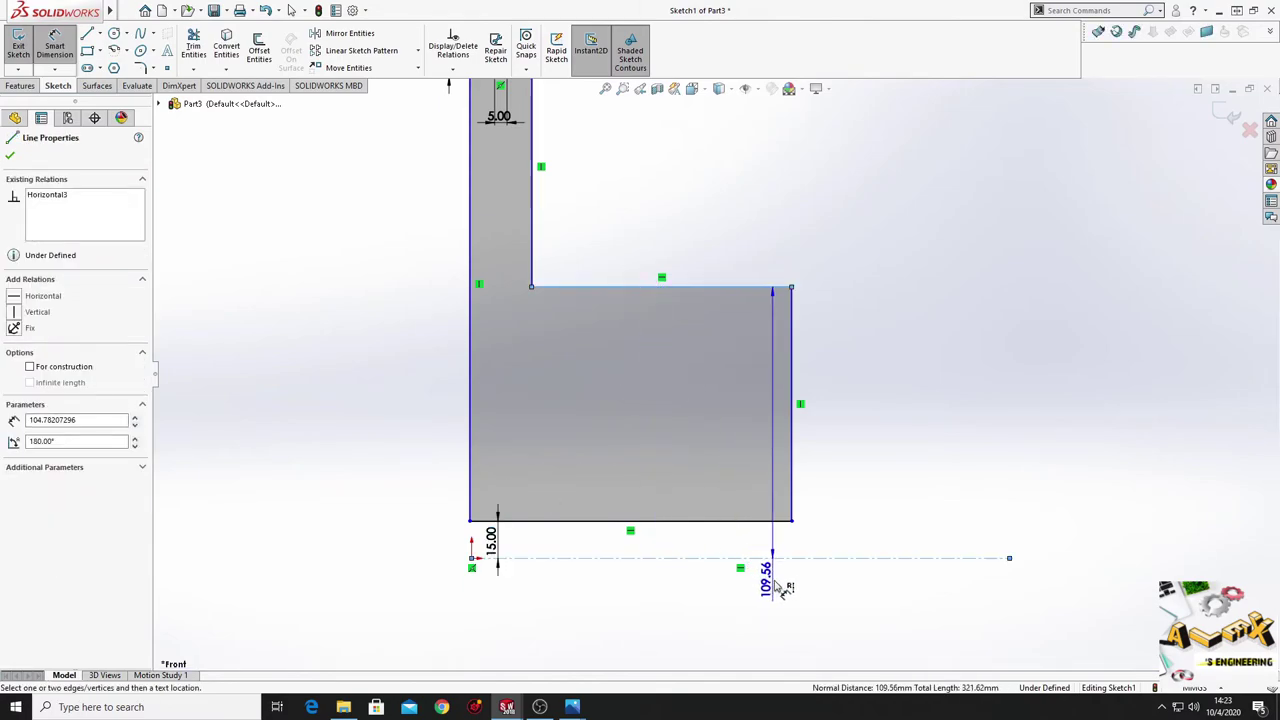
{"action": "left_click", "coordinate": [883, 447]}
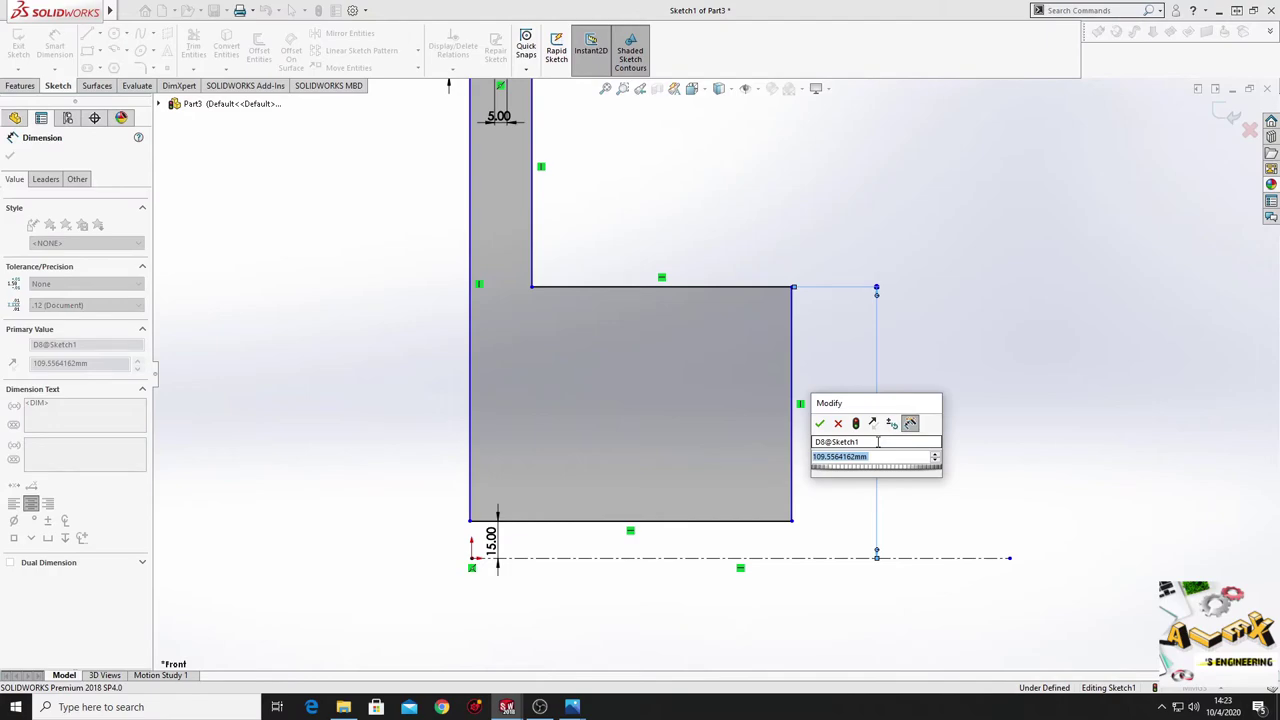
{"action": "type", "text": "25"}
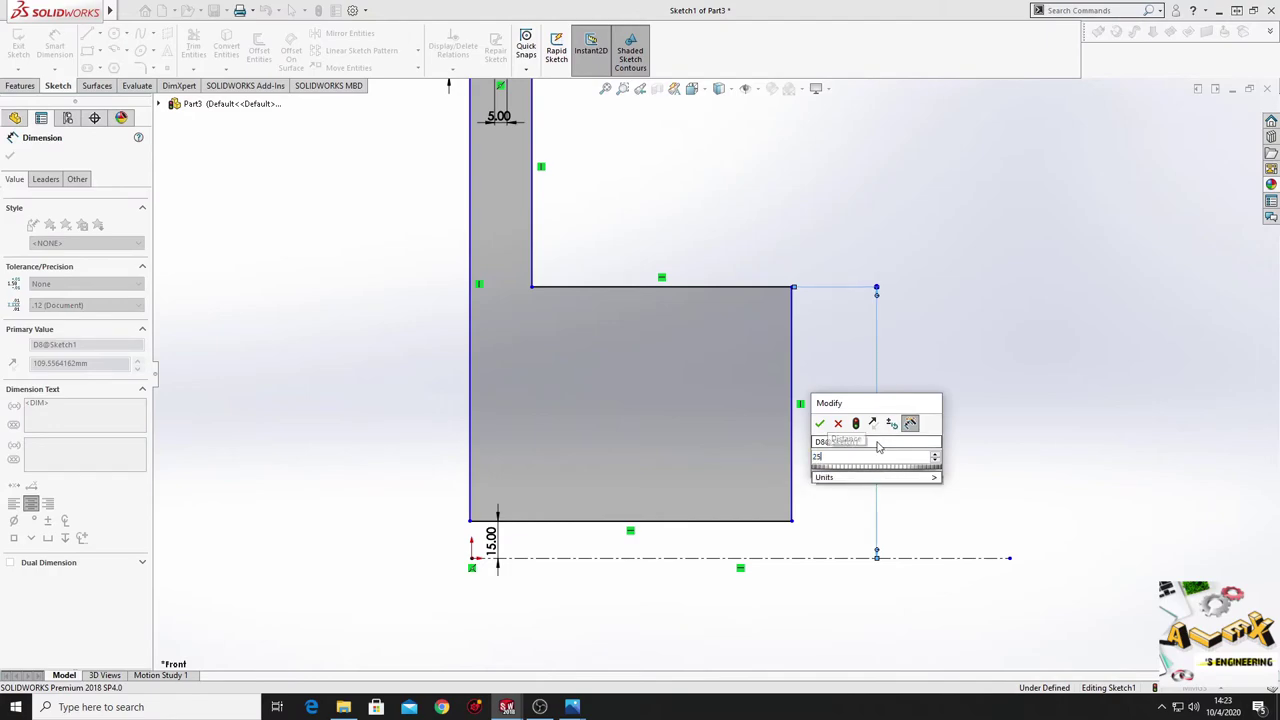
{"action": "key", "text": "Return"}
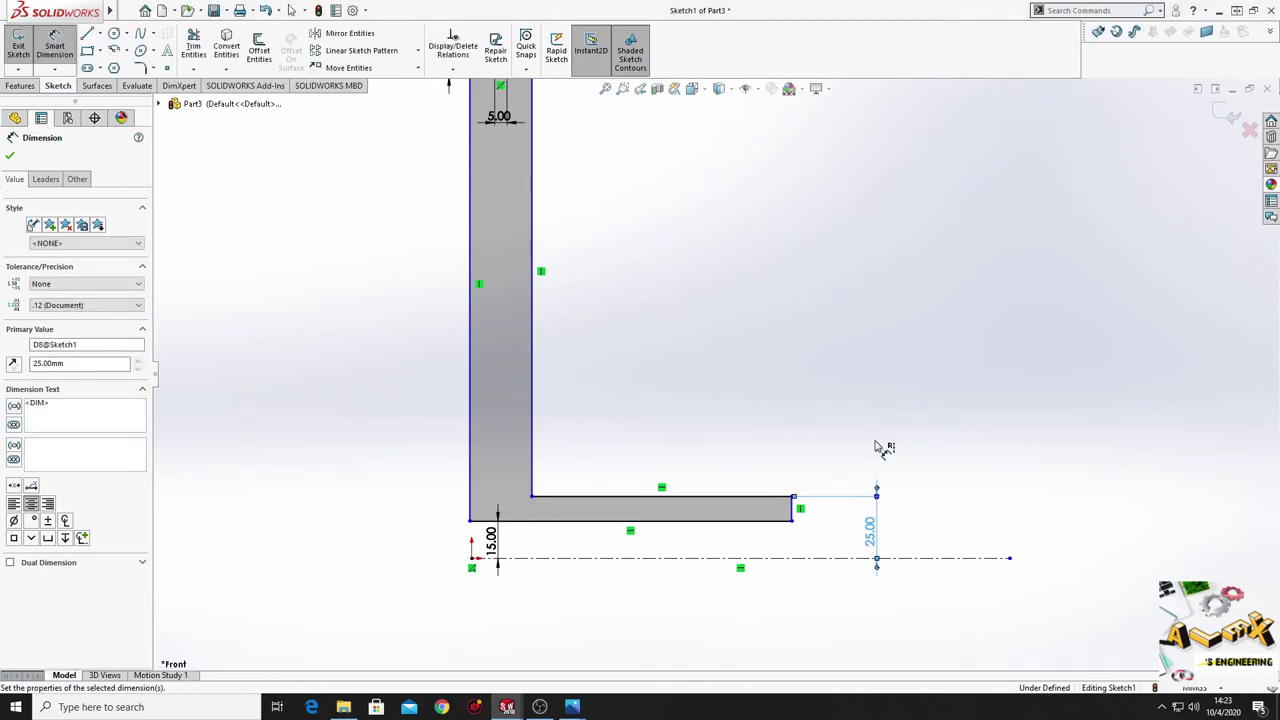
{"action": "middle_click_drag", "start_coordinate": [630, 430], "coordinate": [702, 507], "text": "ctrl"}
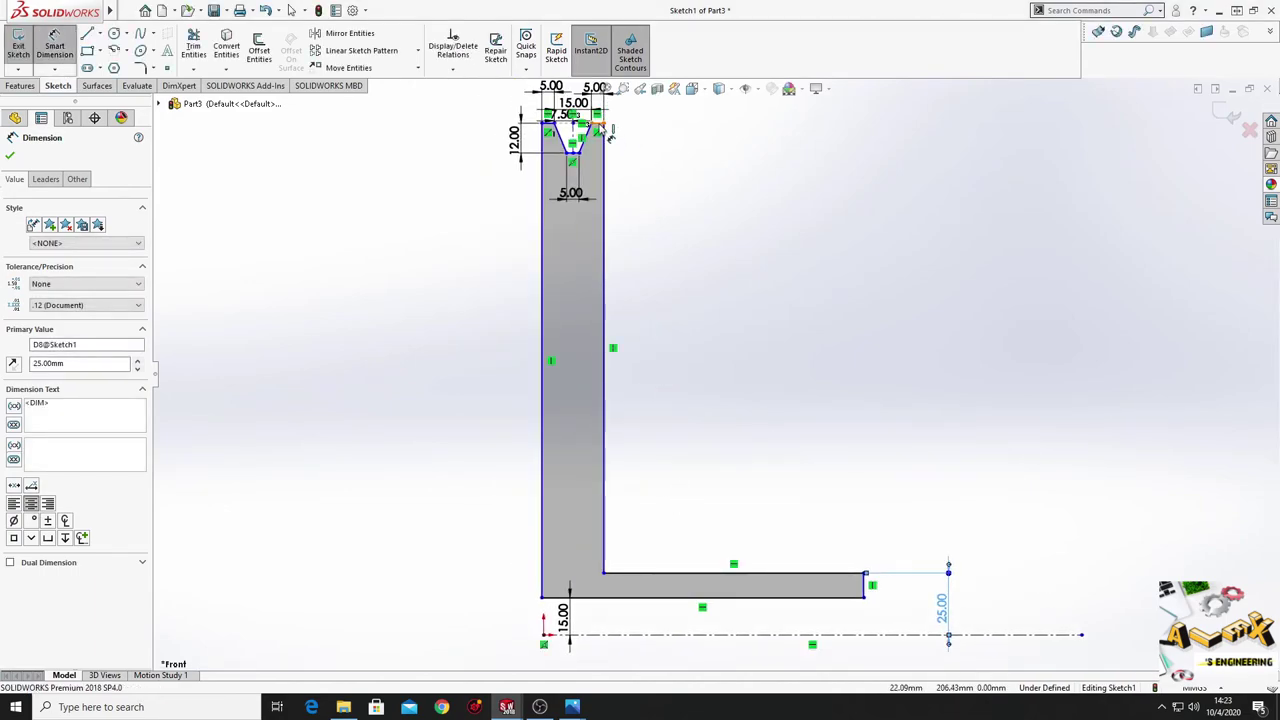
Step: Set the profile's overall height to the centerline at 120 mm
{"action": "left_click", "coordinate": [604, 125]}
{"action": "left_click", "coordinate": [543, 633]}
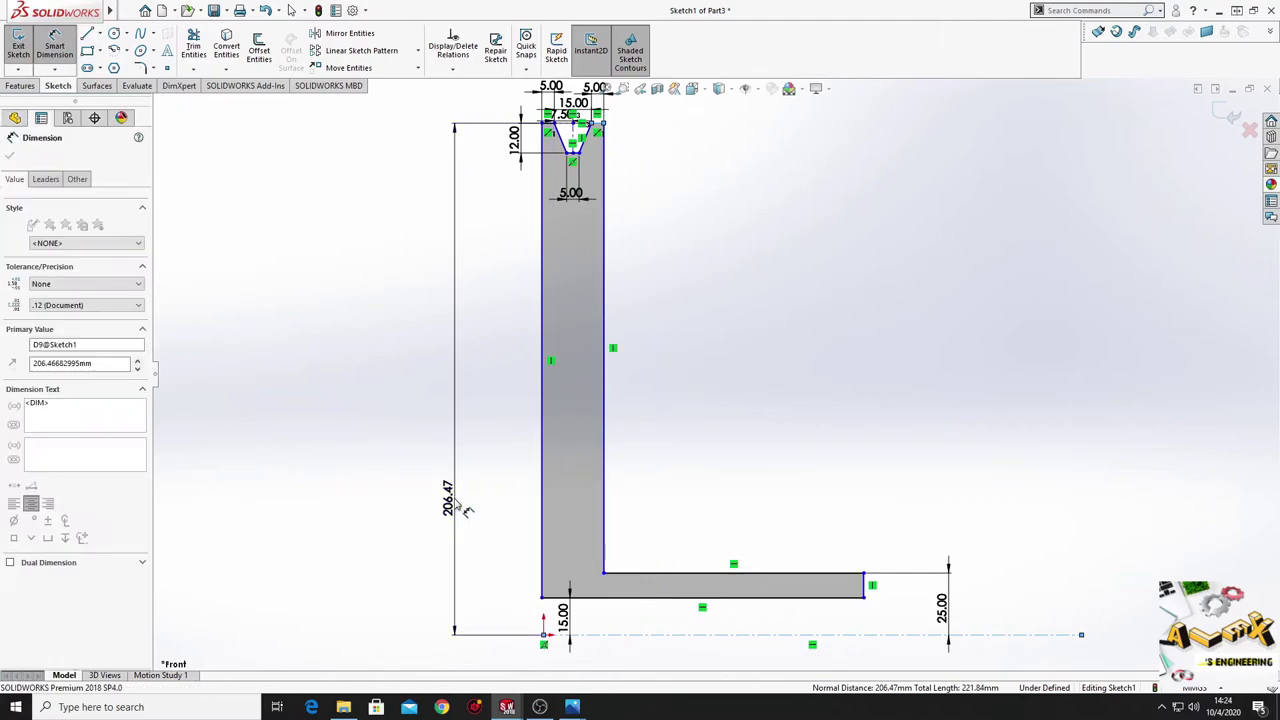
{"action": "left_click", "coordinate": [463, 510]}
{"action": "type", "text": "120"}
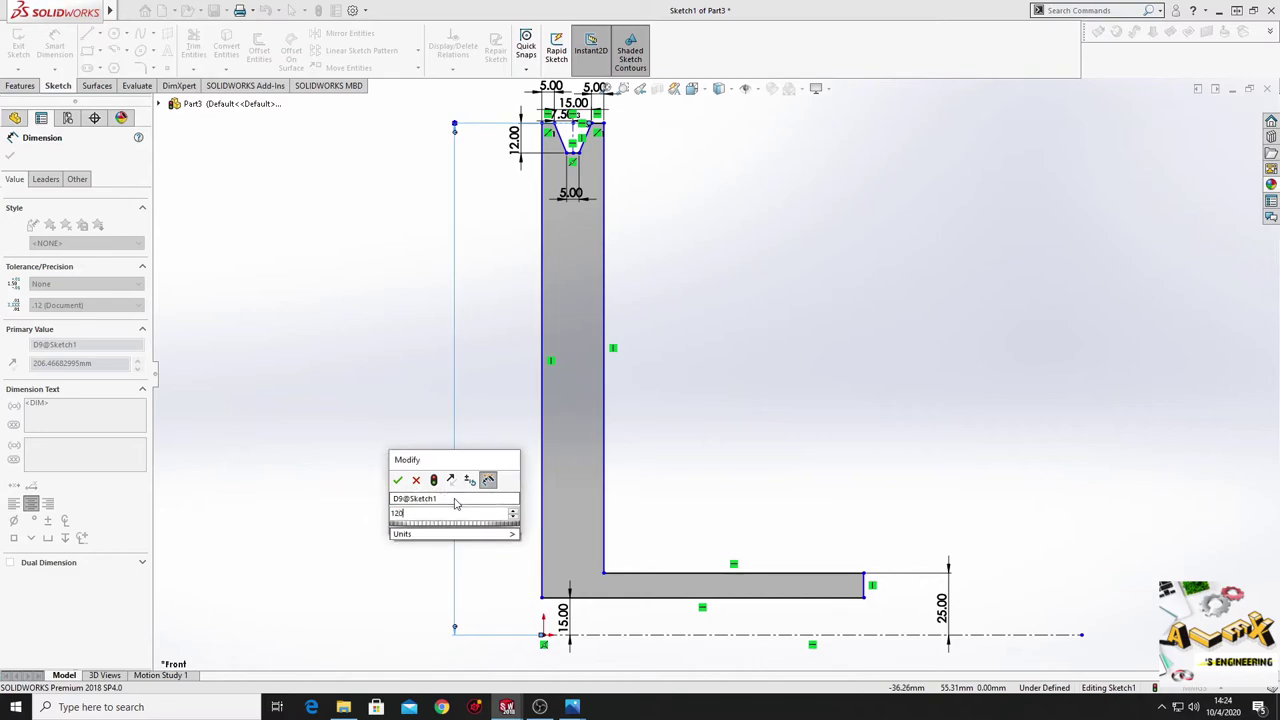
{"action": "key", "text": "Return"}
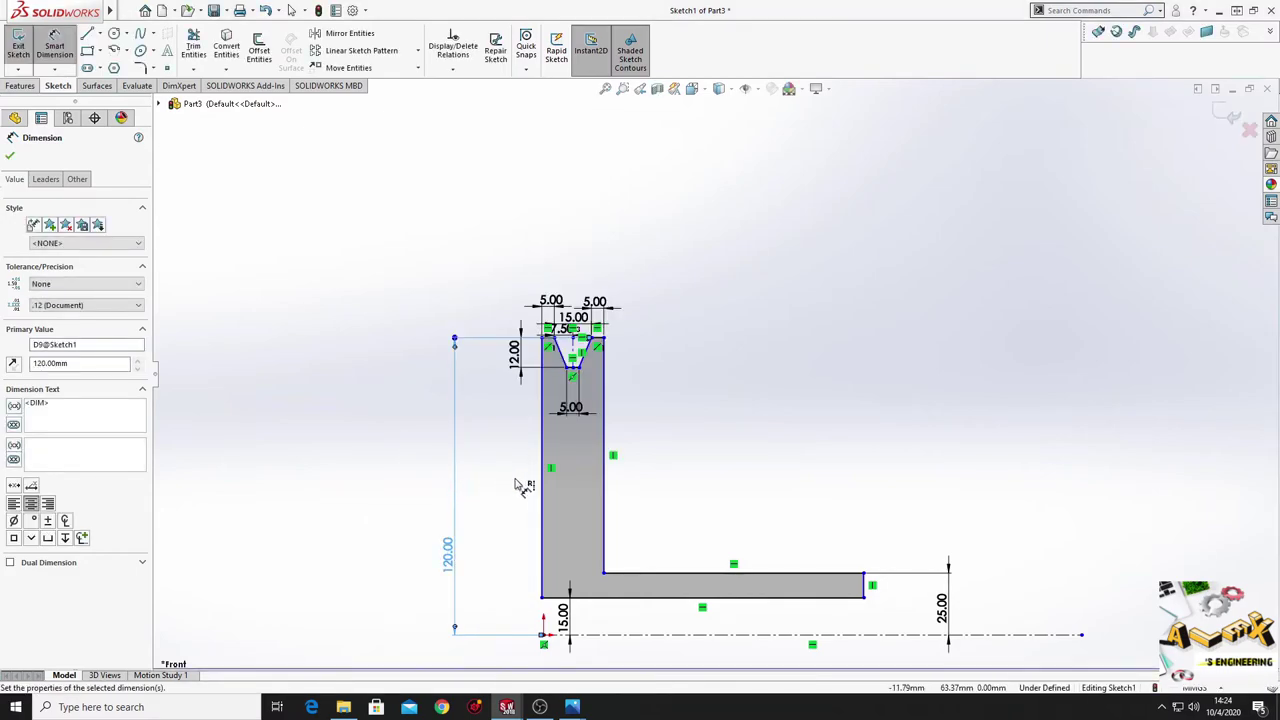
Step: Dimension the profile width from left side to lower leg end as 40 mm
{"action": "middle_click_drag", "start_coordinate": [518, 485], "coordinate": [487, 433], "text": "ctrl"}
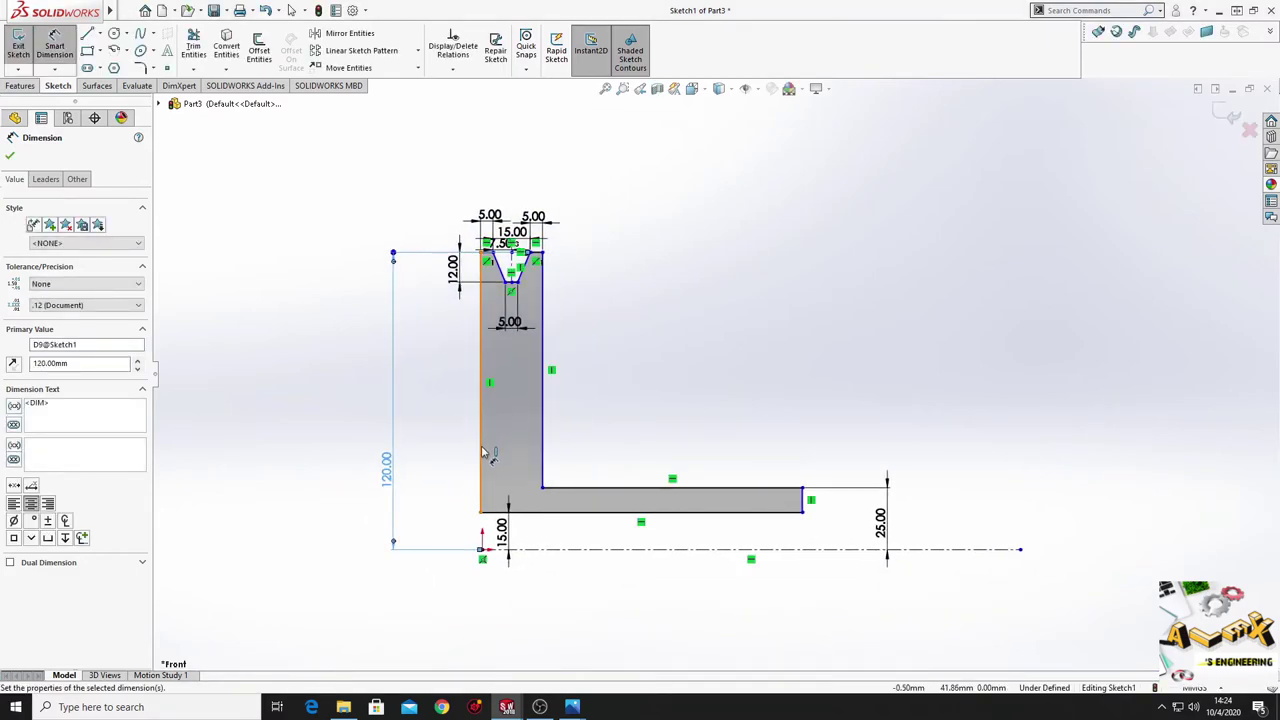
{"action": "left_click", "coordinate": [482, 453]}
{"action": "left_click", "coordinate": [802, 488]}
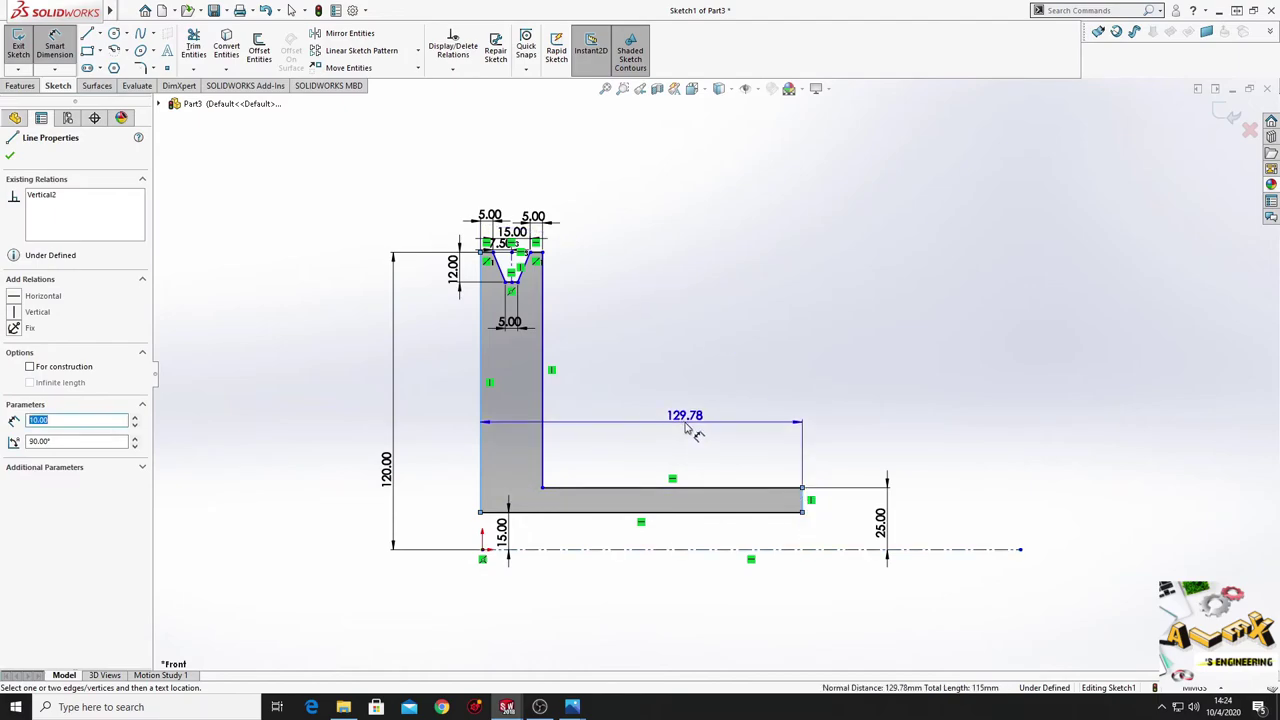
{"action": "left_click", "coordinate": [683, 427]}
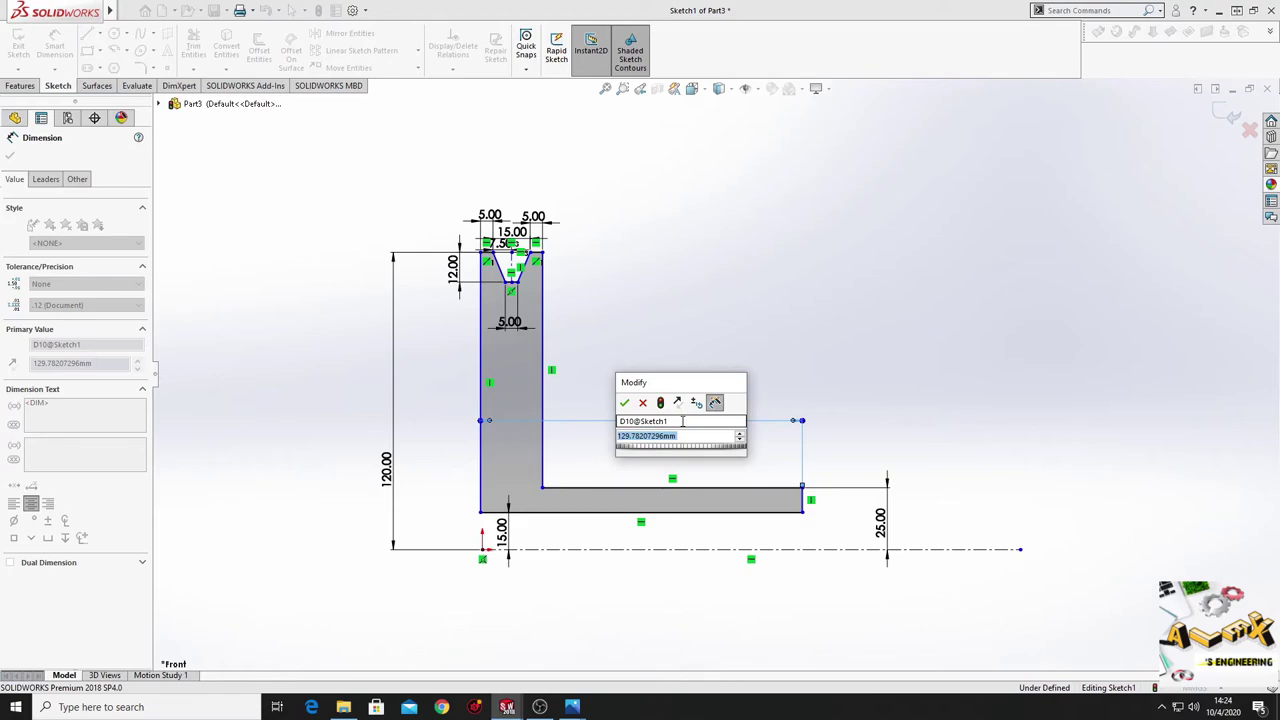
{"action": "type", "text": "40"}
{"action": "key", "text": "Return"}
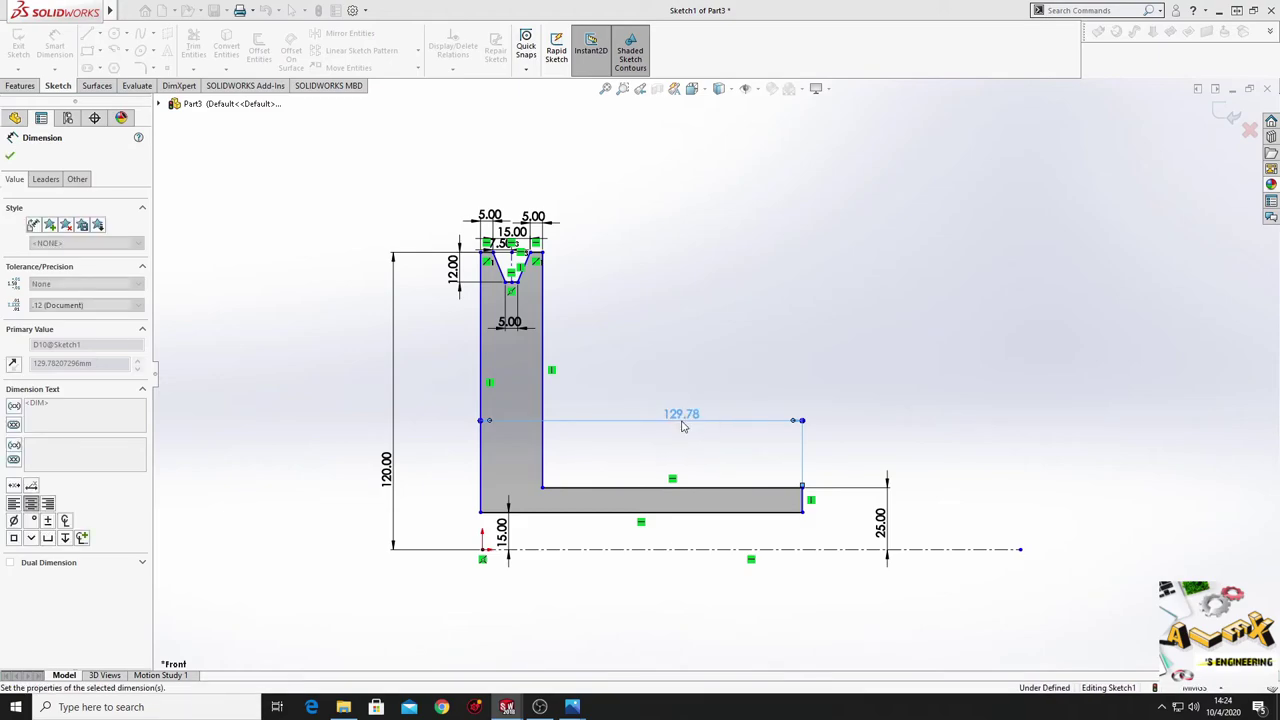
Step: Add the 15 mm bottom step dimension as a driven reference dimension
{"action": "scroll", "coordinate": [616, 469], "scroll_direction": "down", "scroll_amount": 2}
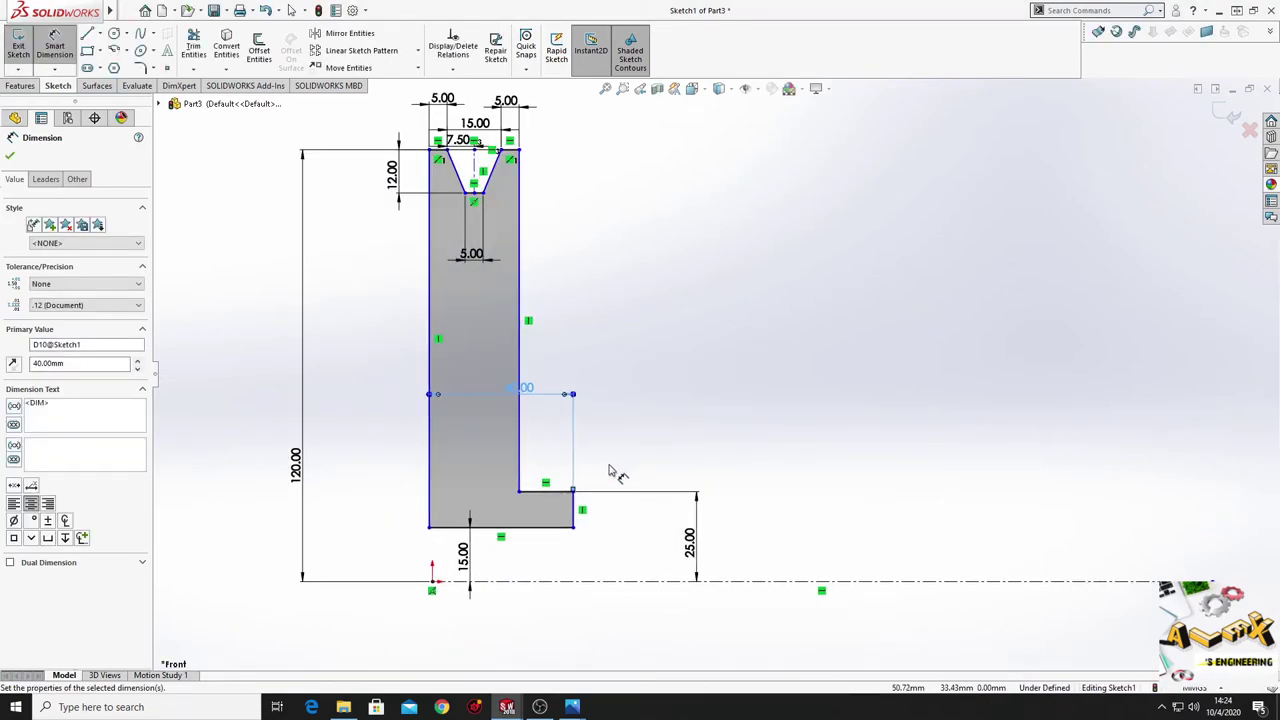
{"action": "left_click", "coordinate": [539, 491]}
{"action": "left_click", "coordinate": [545, 450]}
{"action": "left_click", "coordinate": [719, 350]}
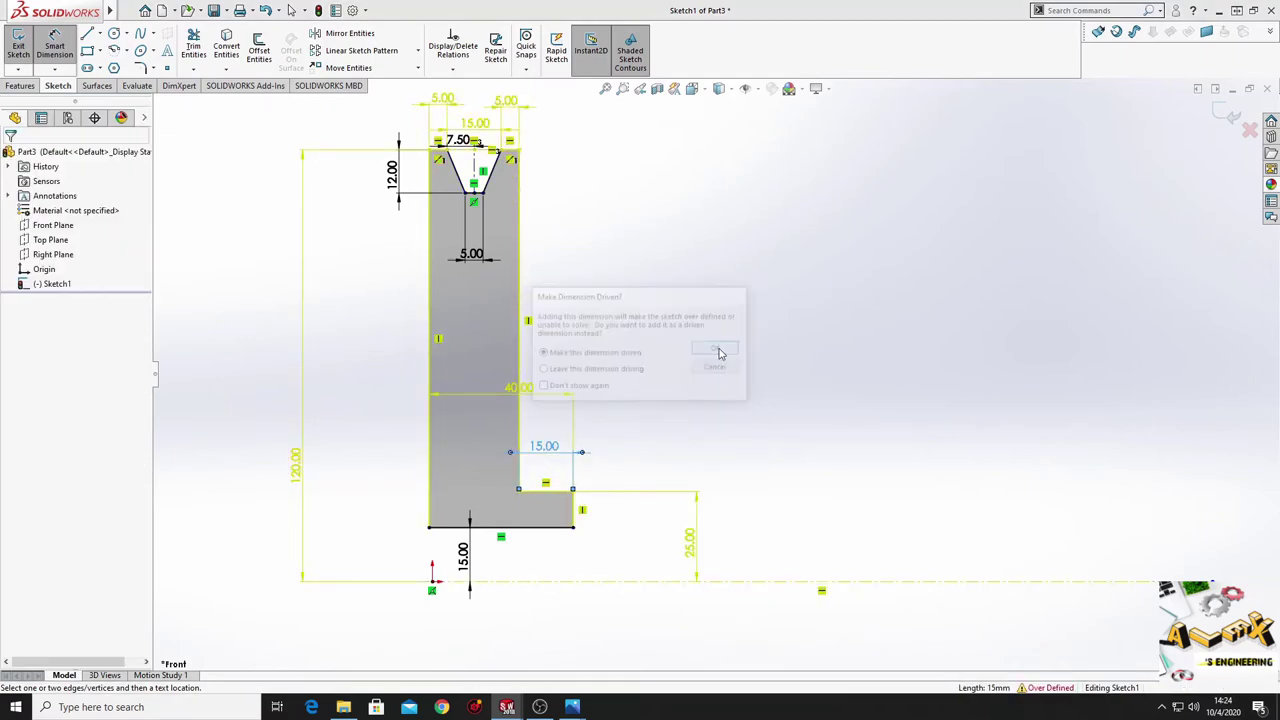
{"action": "middle_click_drag", "start_coordinate": [607, 343], "coordinate": [628, 360], "text": "ctrl"}
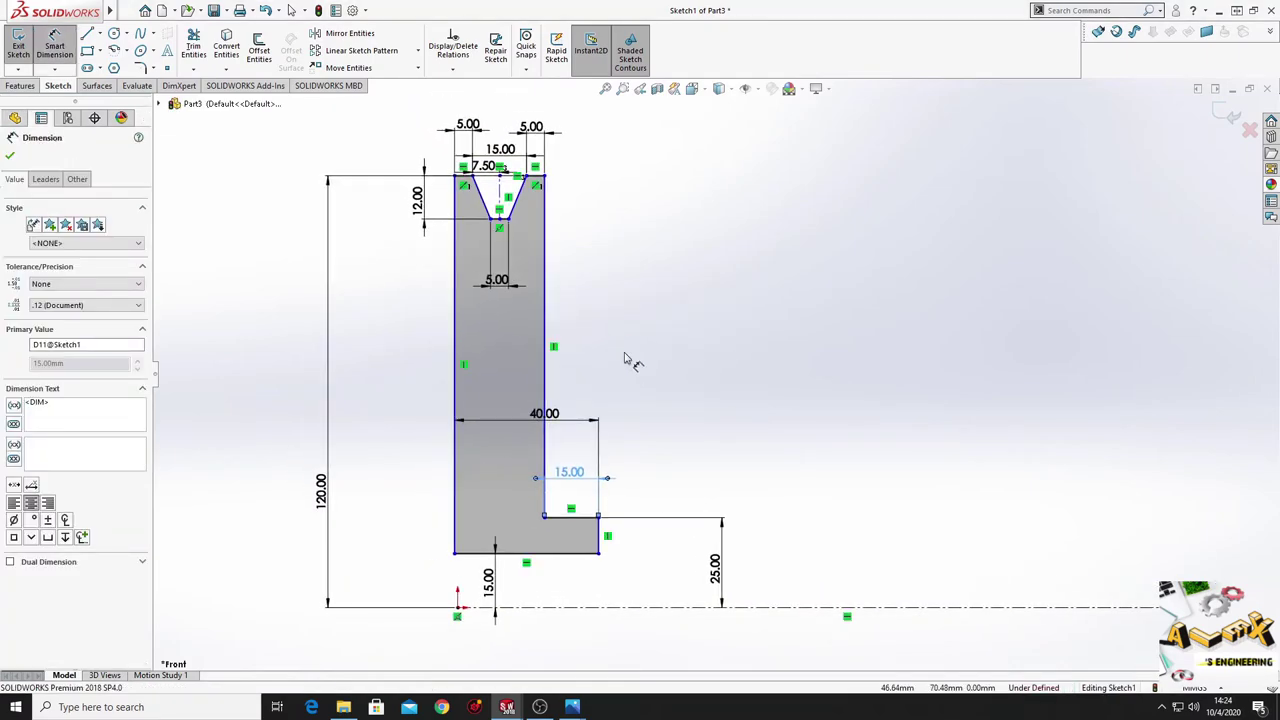
{"action": "right_click", "coordinate": [628, 360]}
{"action": "left_click", "coordinate": [657, 384]}
Step: Add a Vertical relation between the bottom-left corner point and the origin
{"action": "left_click", "coordinate": [453, 555]}
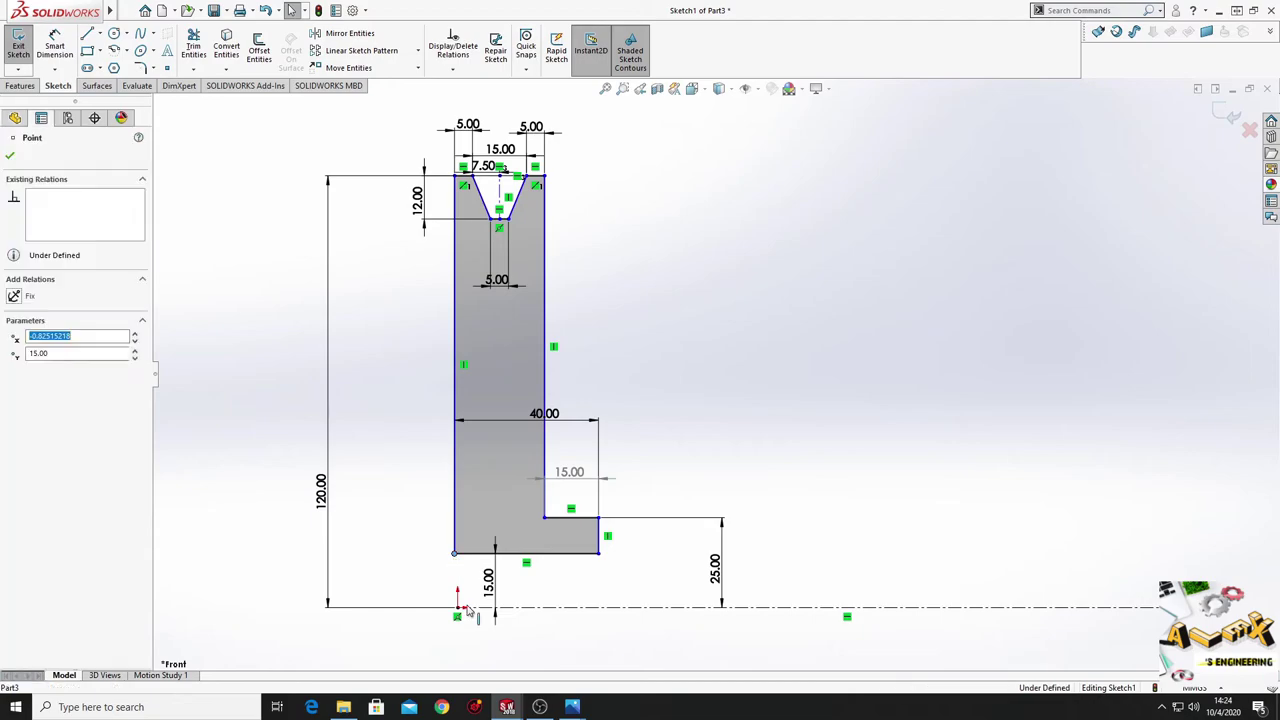
{"action": "left_click", "coordinate": [457, 608], "text": "ctrl"}
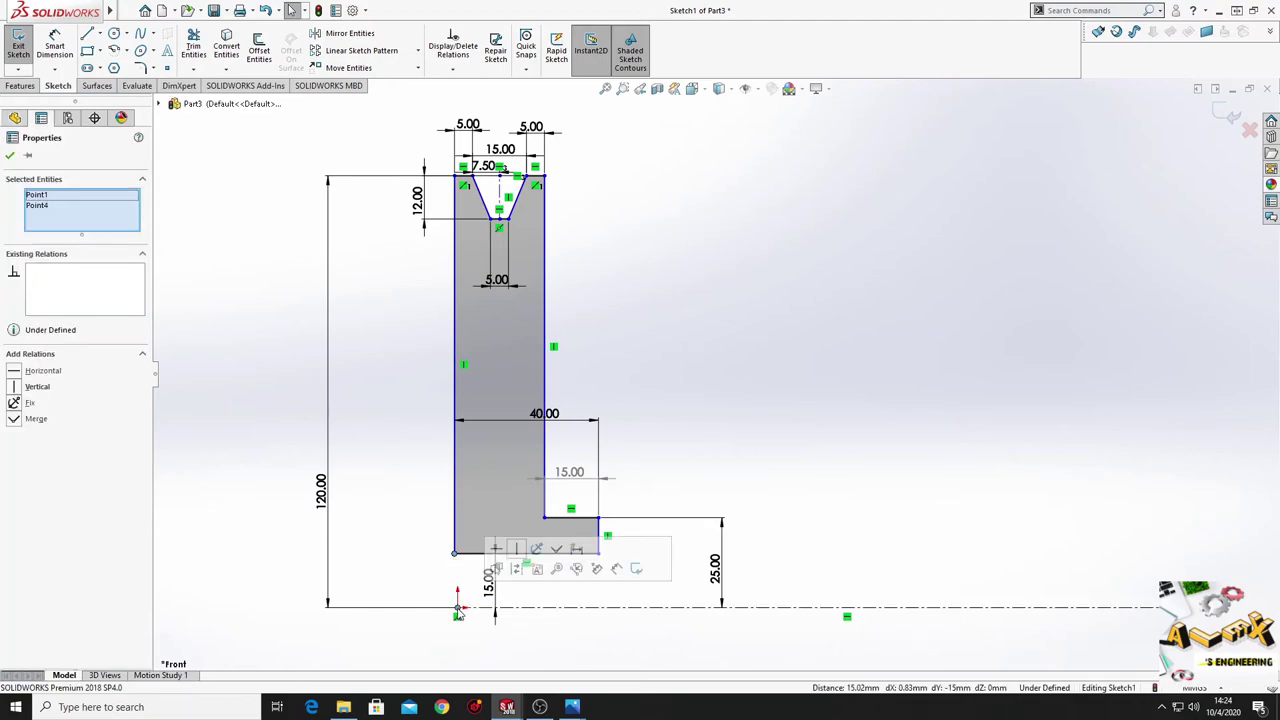
{"action": "left_click", "coordinate": [522, 558]}
{"action": "left_click", "coordinate": [343, 423]}
Step: Revolve the profile 360° about the centerline into the Revolve1 pulley
{"action": "middle_click_drag", "start_coordinate": [442, 398], "coordinate": [441, 436], "text": "ctrl"}
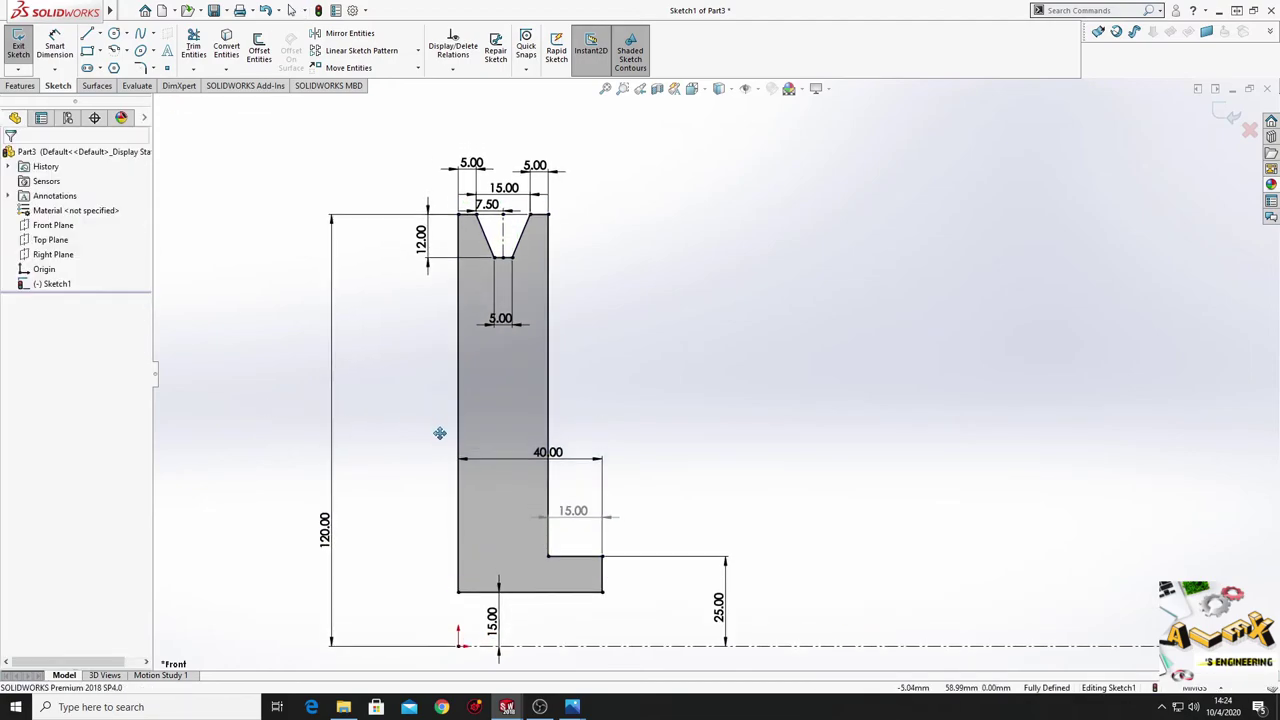
{"action": "left_click", "coordinate": [22, 85]}
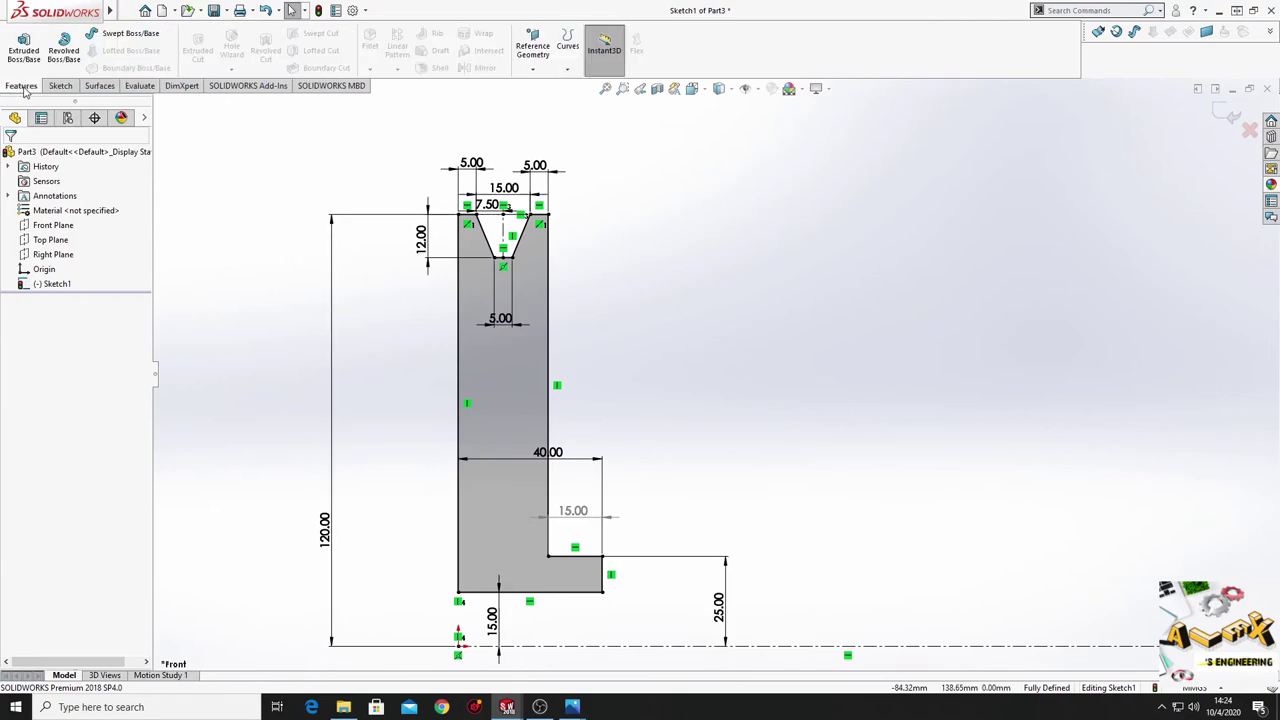
{"action": "left_click", "coordinate": [64, 45]}
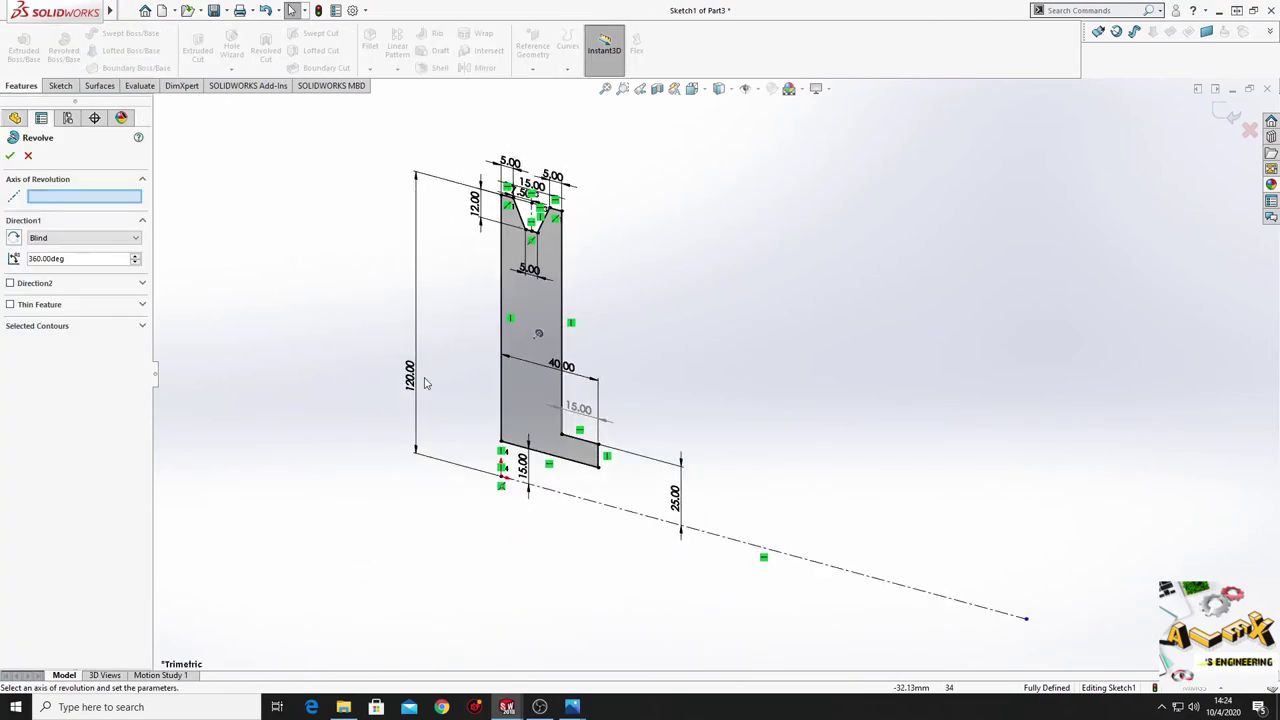
{"action": "left_click", "coordinate": [617, 515]}
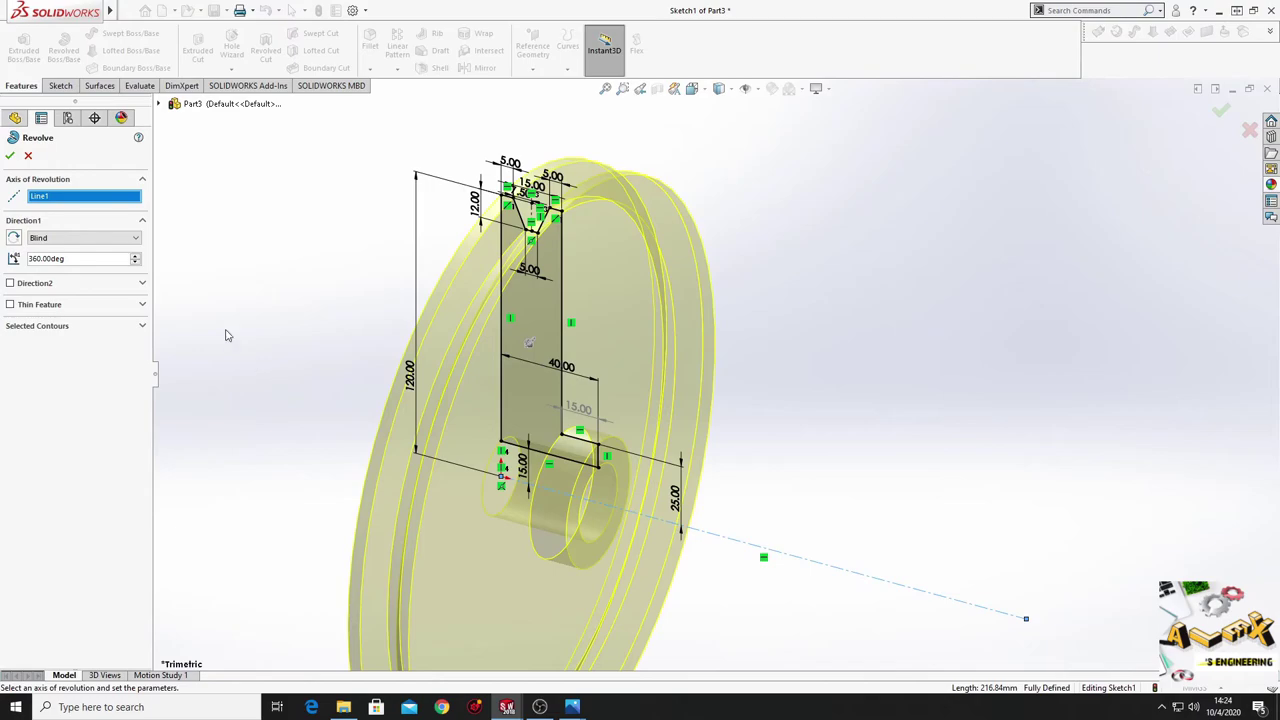
{"action": "left_click", "coordinate": [12, 157]}
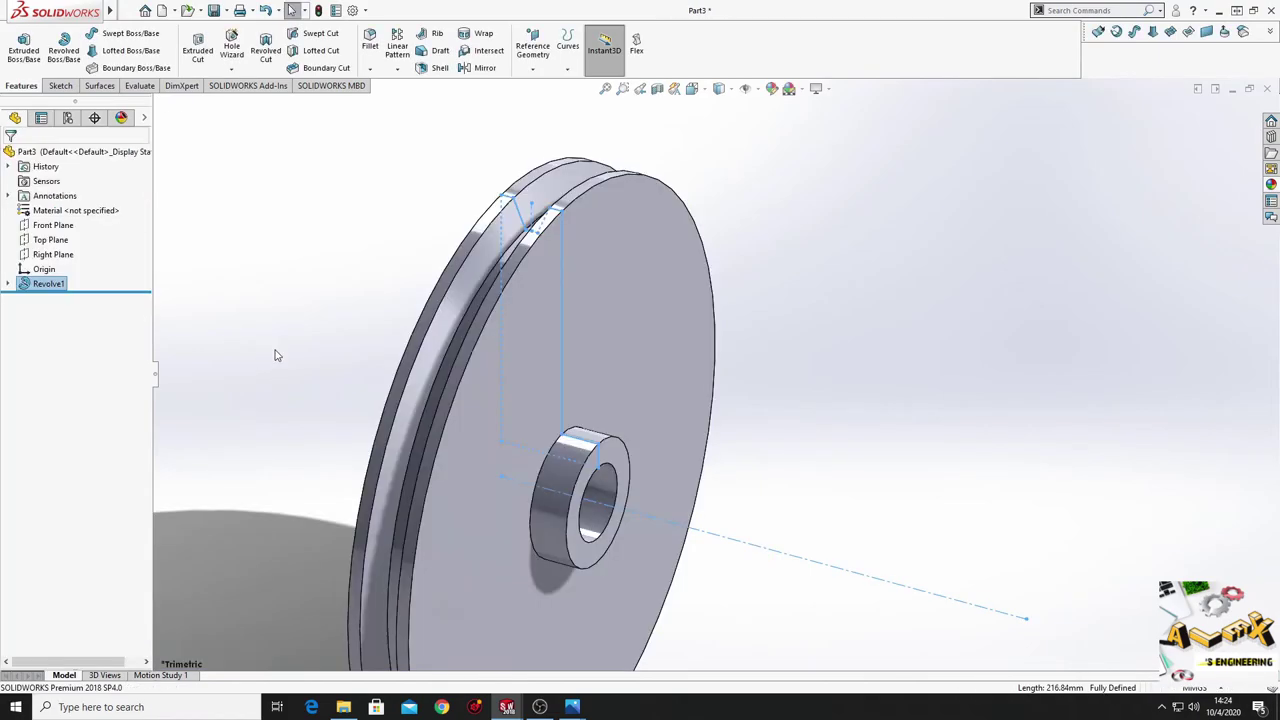
Step: Start a new sketch on the pulley disc's flat face
{"action": "mouse_move", "coordinate": [274, 354]}
{"action": "middle_mouse_down"}
{"action": "mouse_move", "coordinate": [323, 389]}
{"action": "mouse_move", "coordinate": [268, 425]}
{"action": "mouse_move", "coordinate": [686, 486]}
{"action": "mouse_move", "coordinate": [666, 534]}
{"action": "mouse_move", "coordinate": [646, 494]}
{"action": "mouse_move", "coordinate": [576, 478]}
{"action": "middle_mouse_up"}
{"action": "left_click", "coordinate": [583, 357]}
{"action": "left_click", "coordinate": [622, 289]}
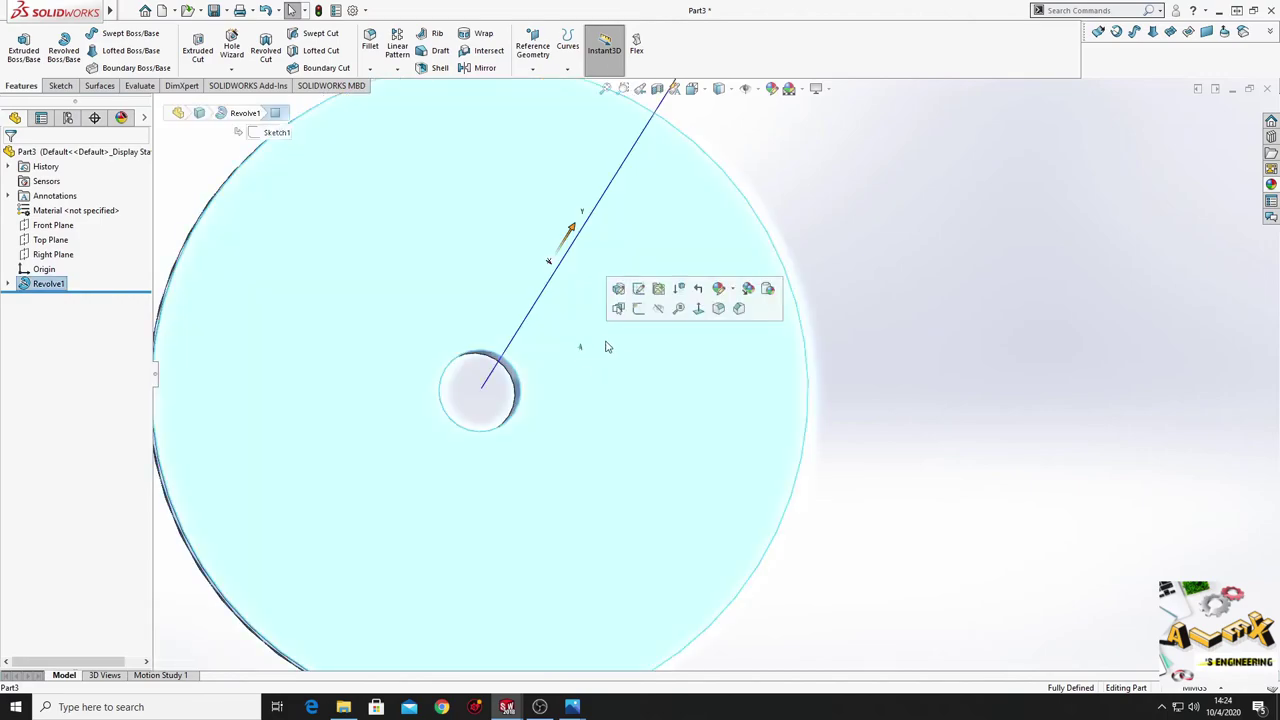
Step: View the sketch face normal and centre the view on the bore
{"action": "left_click", "coordinate": [57, 298]}
{"action": "key", "text": "ctrl+8"}
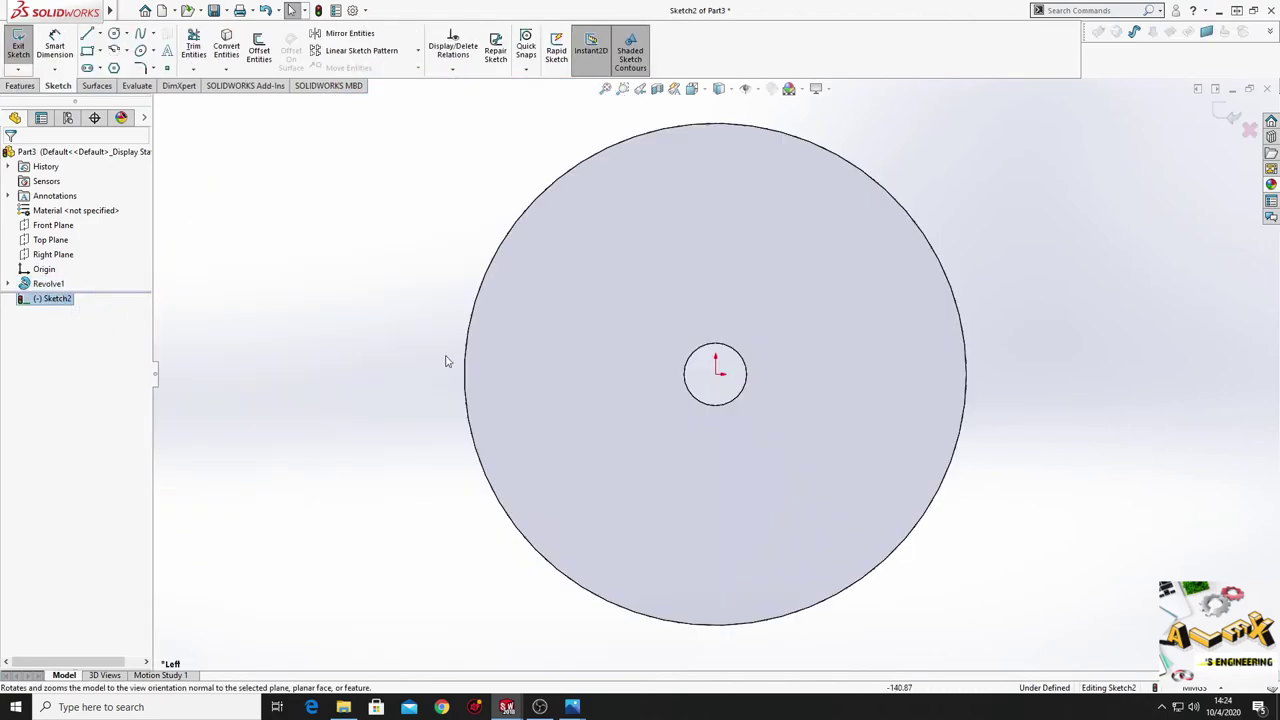
{"action": "scroll", "coordinate": [490, 395], "scroll_direction": "down", "scroll_amount": 2}
{"action": "scroll", "coordinate": [490, 395], "scroll_direction": "down", "scroll_amount": 2}
{"action": "middle_click_drag", "start_coordinate": [583, 429], "coordinate": [446, 335], "text": "ctrl"}
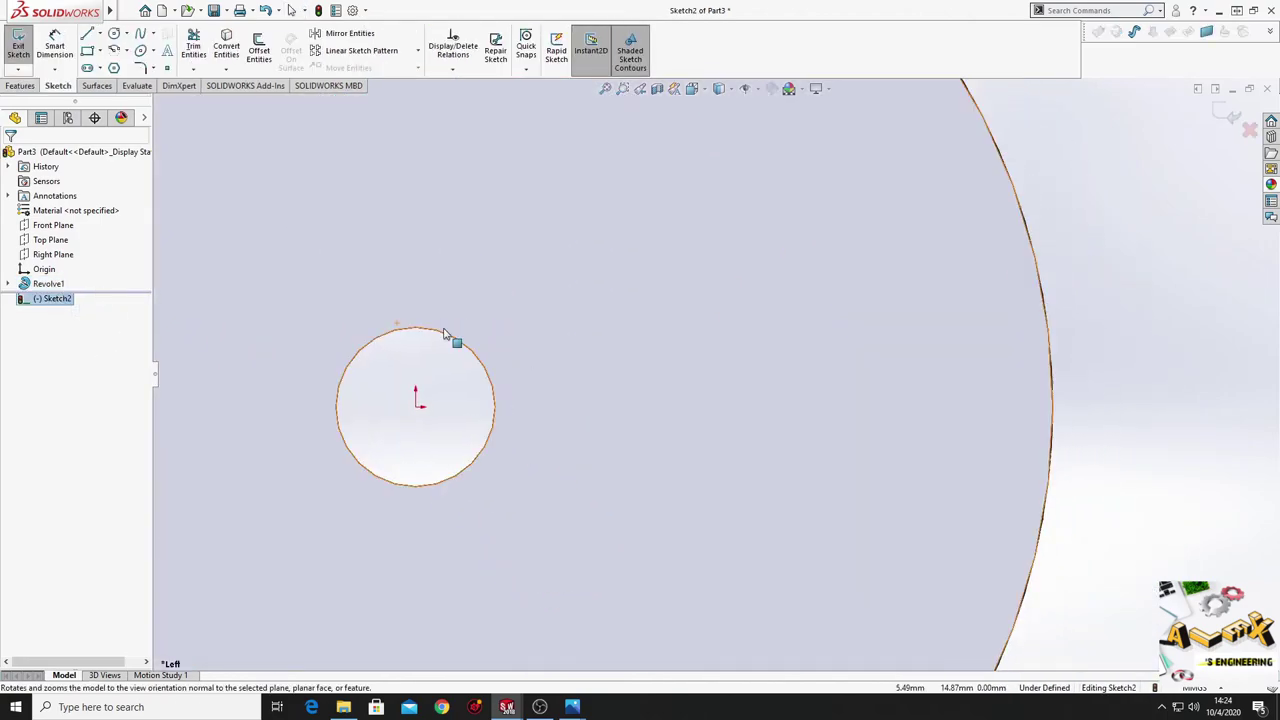
Step: Draw a vertical centerline from the origin up past the bore
{"action": "left_click", "coordinate": [100, 35]}
{"action": "left_click", "coordinate": [115, 65]}
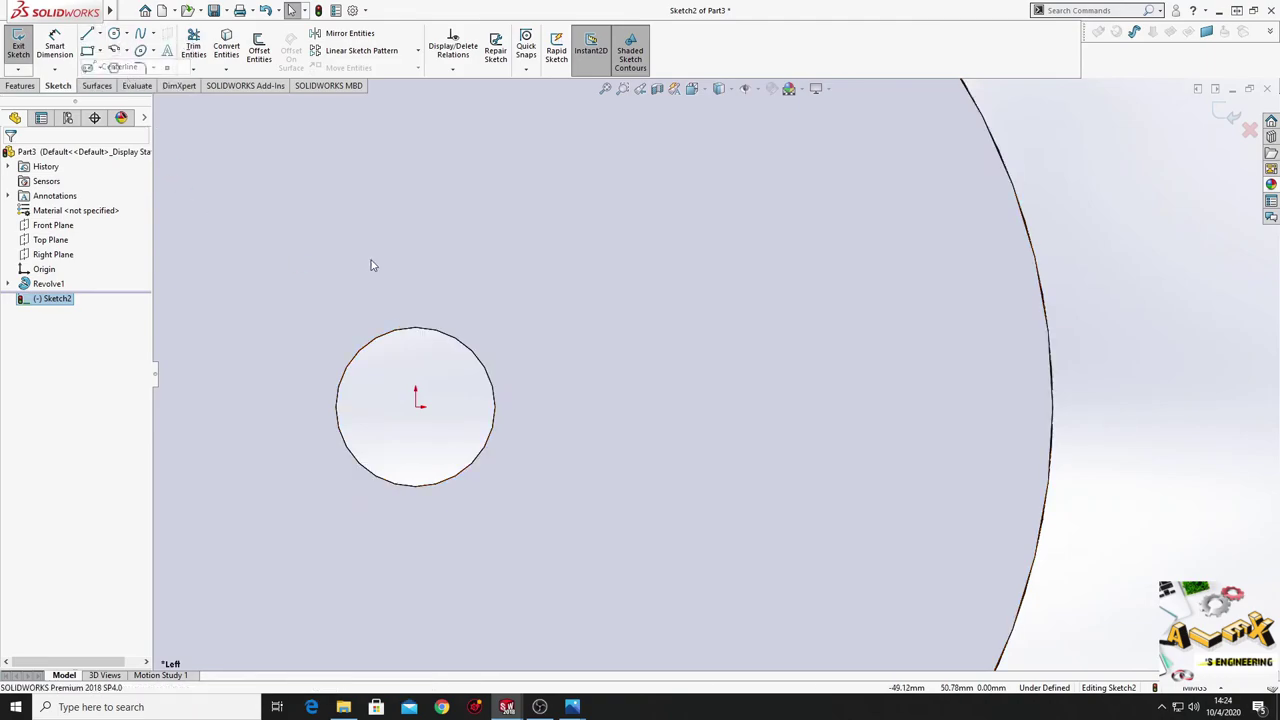
{"action": "left_click", "coordinate": [417, 408]}
{"action": "left_click", "coordinate": [411, 231]}
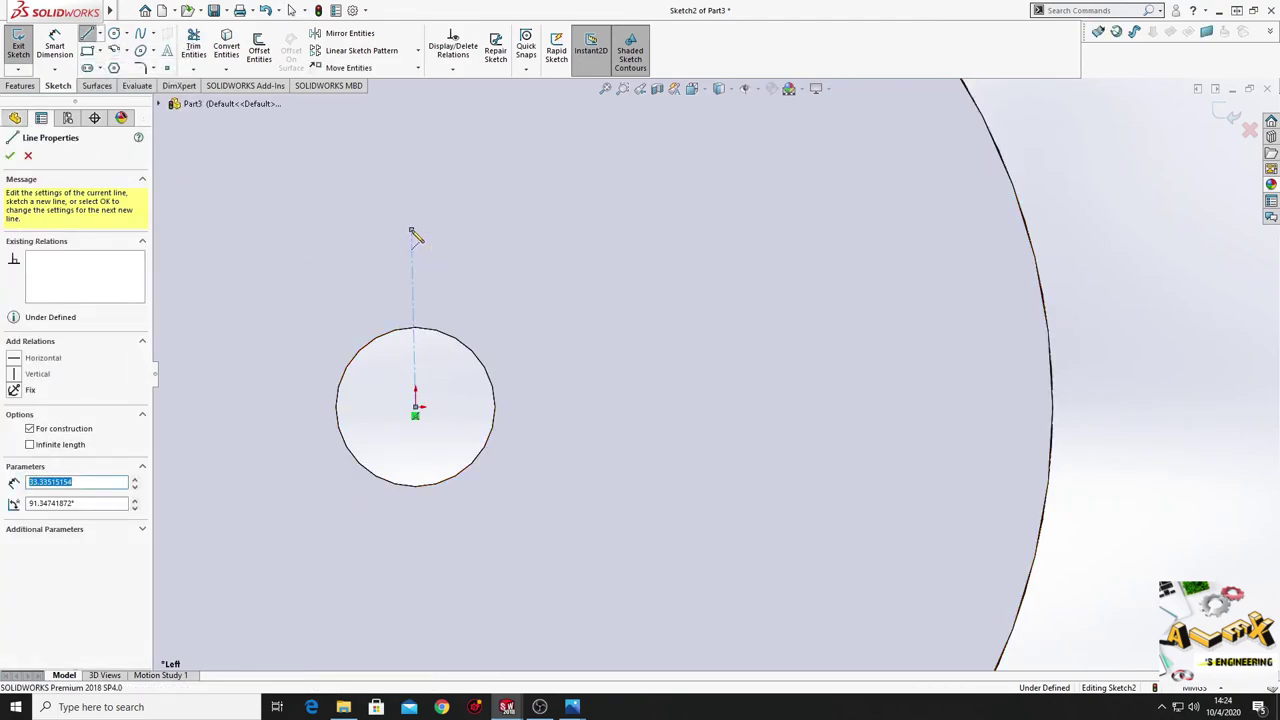
{"action": "right_click", "coordinate": [482, 226]}
{"action": "left_click", "coordinate": [498, 247]}
{"action": "left_click", "coordinate": [416, 290]}
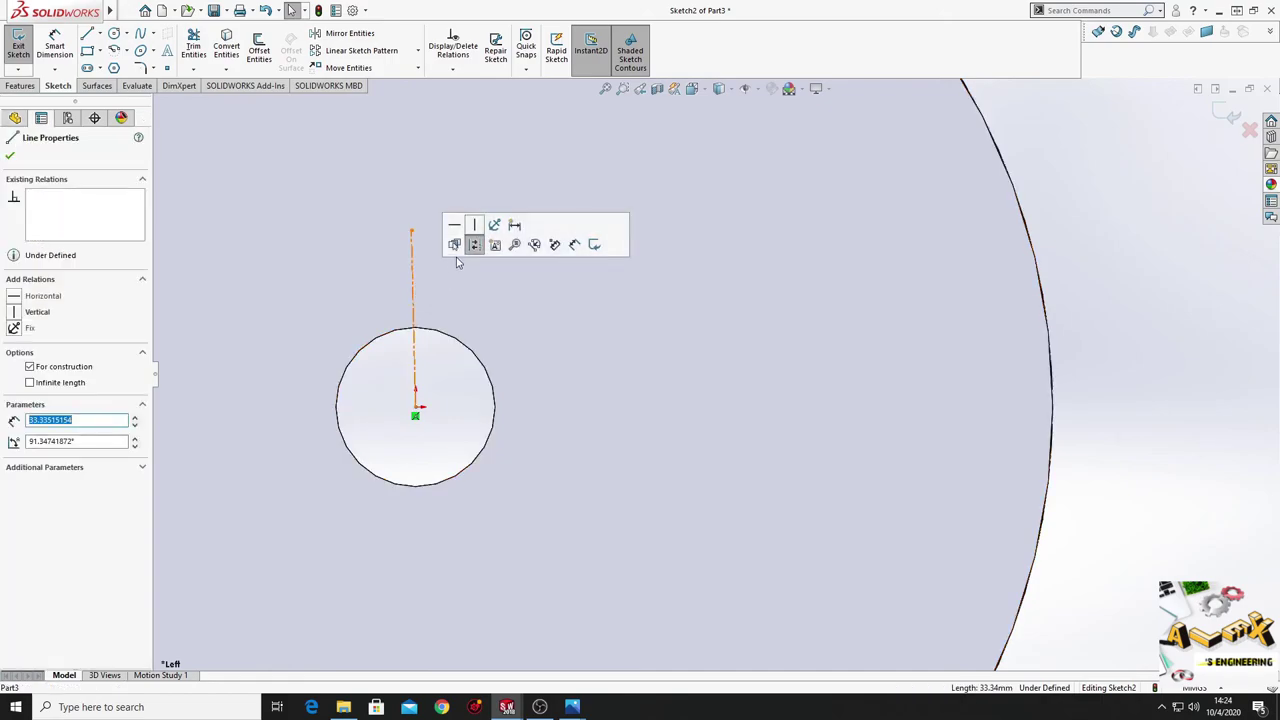
{"action": "left_click", "coordinate": [474, 229]}
{"action": "key", "text": "Escape"}
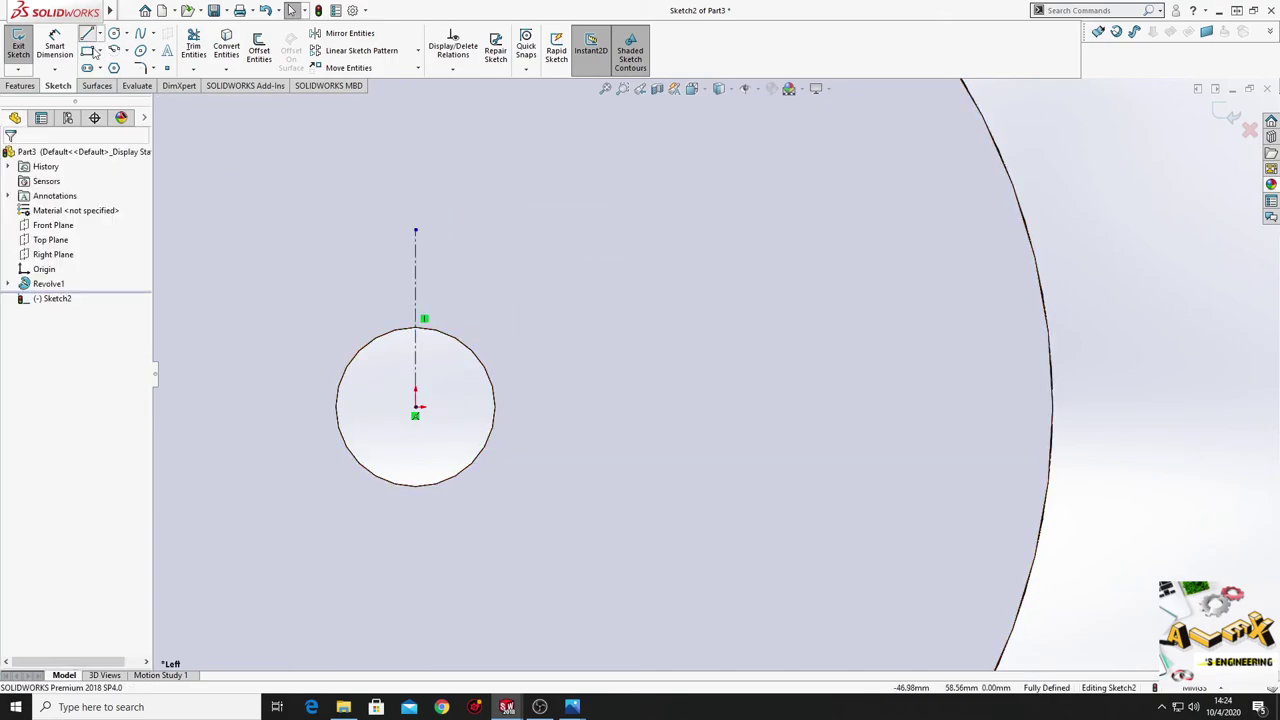
Step: Draw the keyway outline above the bore and merge its loose endpoints
{"action": "left_click", "coordinate": [87, 33]}
{"action": "scroll", "coordinate": [287, 219], "scroll_direction": "down", "scroll_amount": 3}
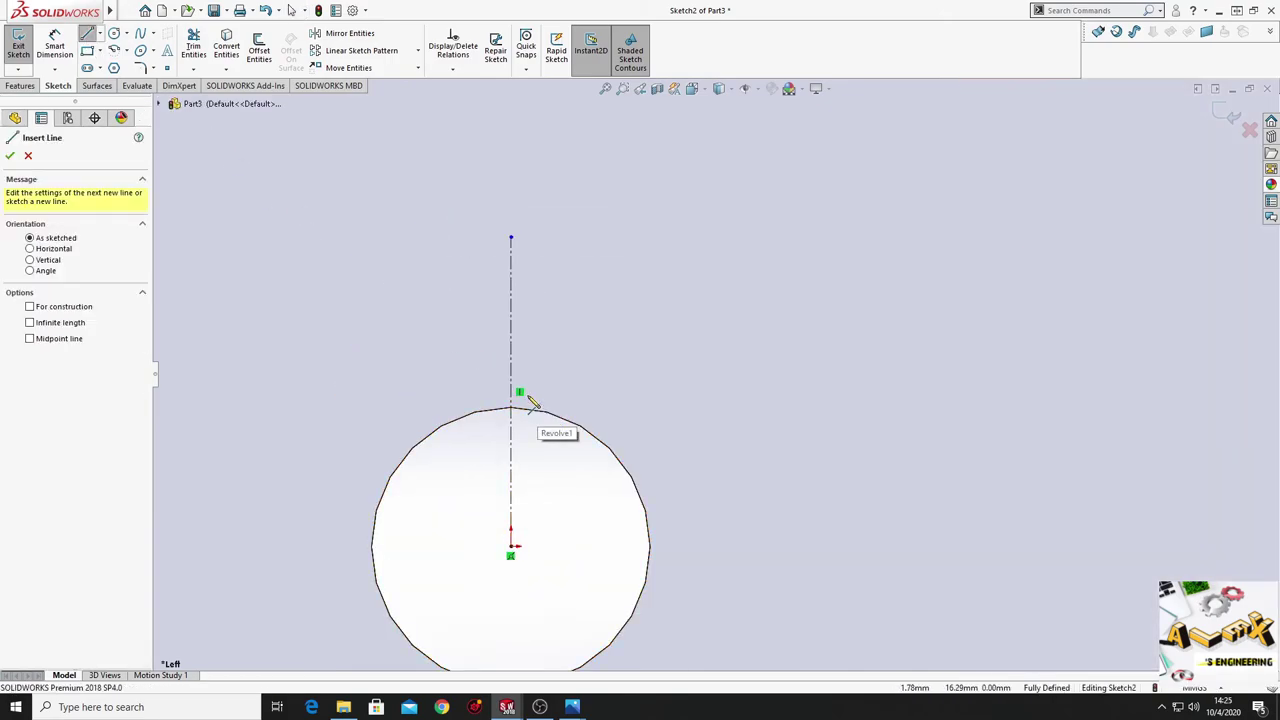
{"action": "left_click", "coordinate": [528, 394]}
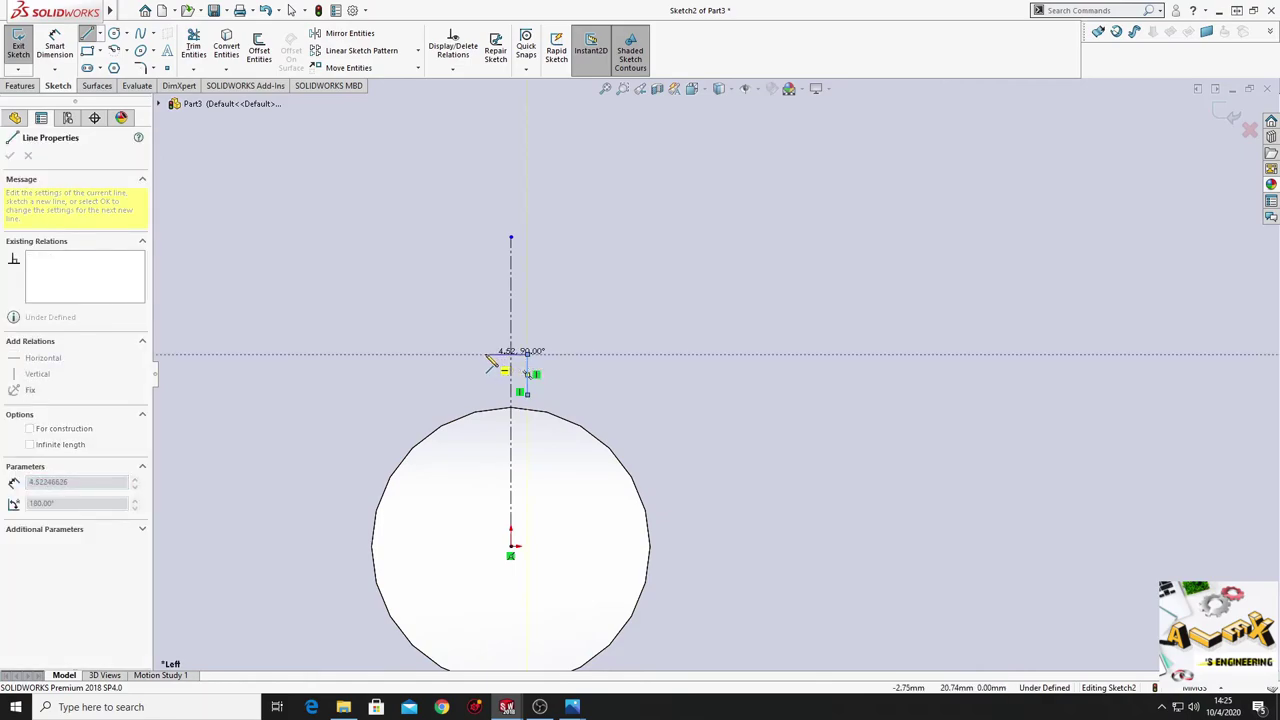
{"action": "left_click", "coordinate": [484, 354]}
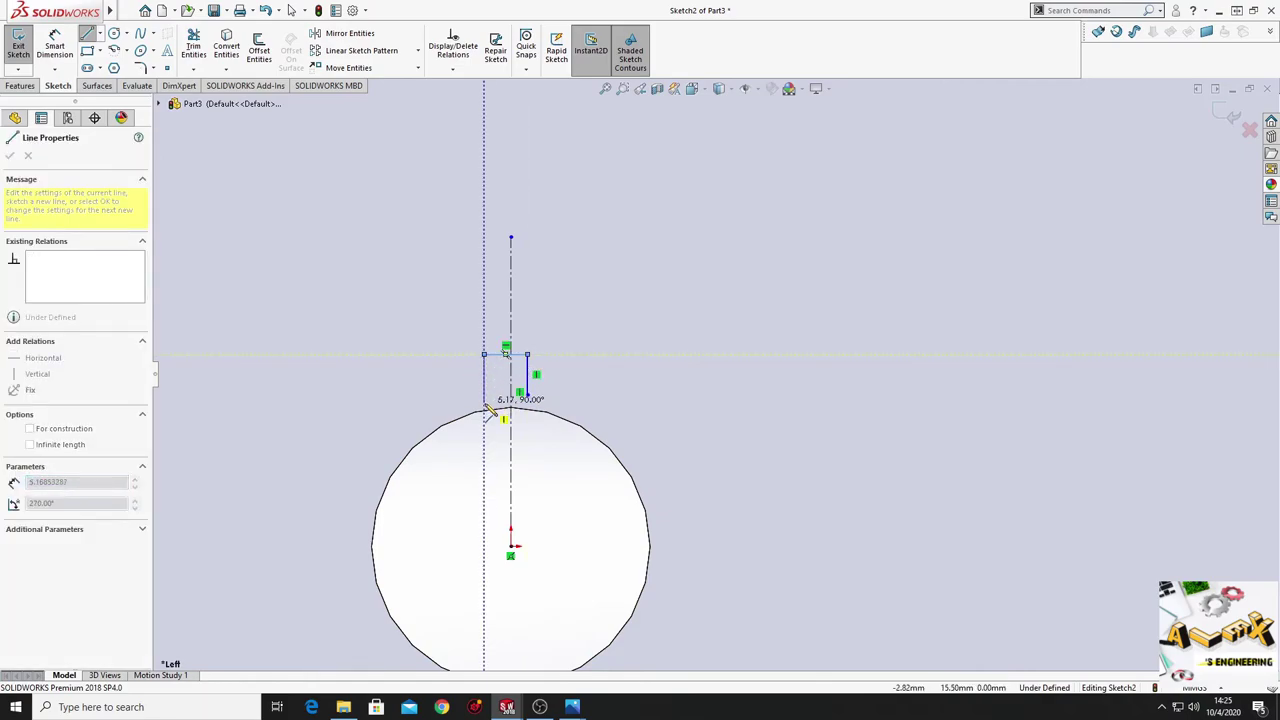
{"action": "left_click", "coordinate": [484, 410]}
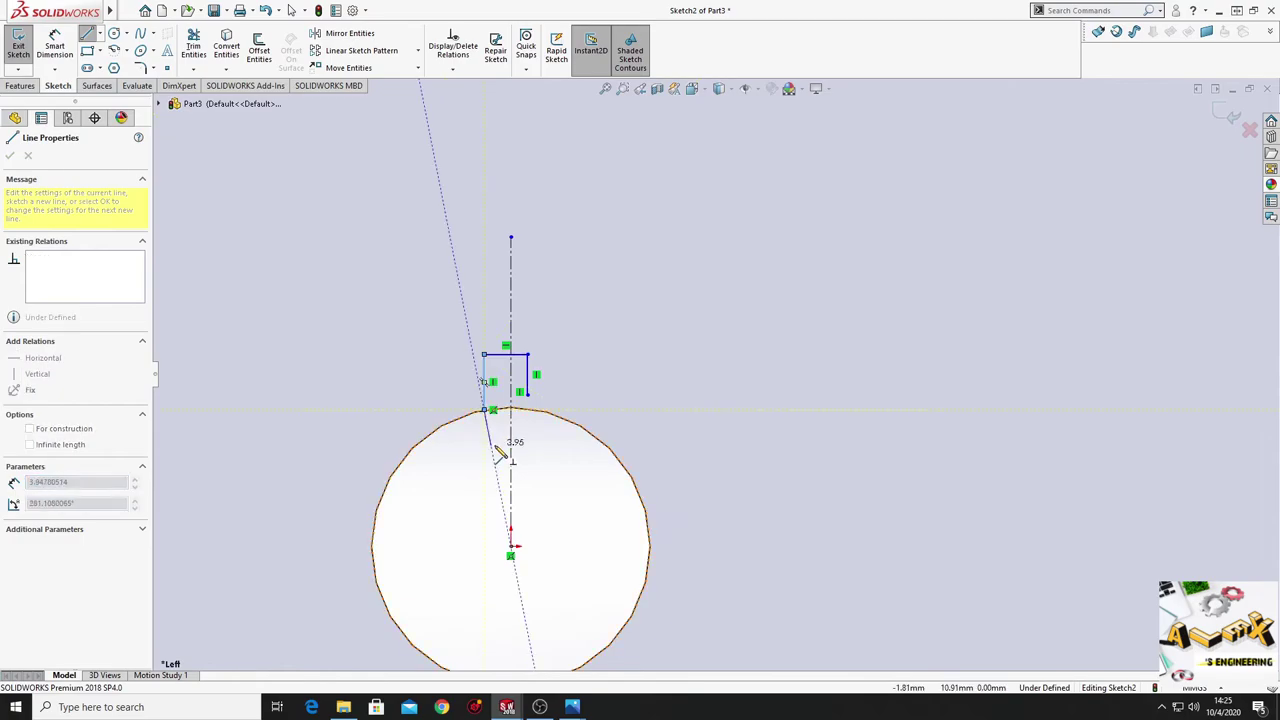
{"action": "left_click", "coordinate": [531, 410]}
{"action": "right_click", "coordinate": [536, 410]}
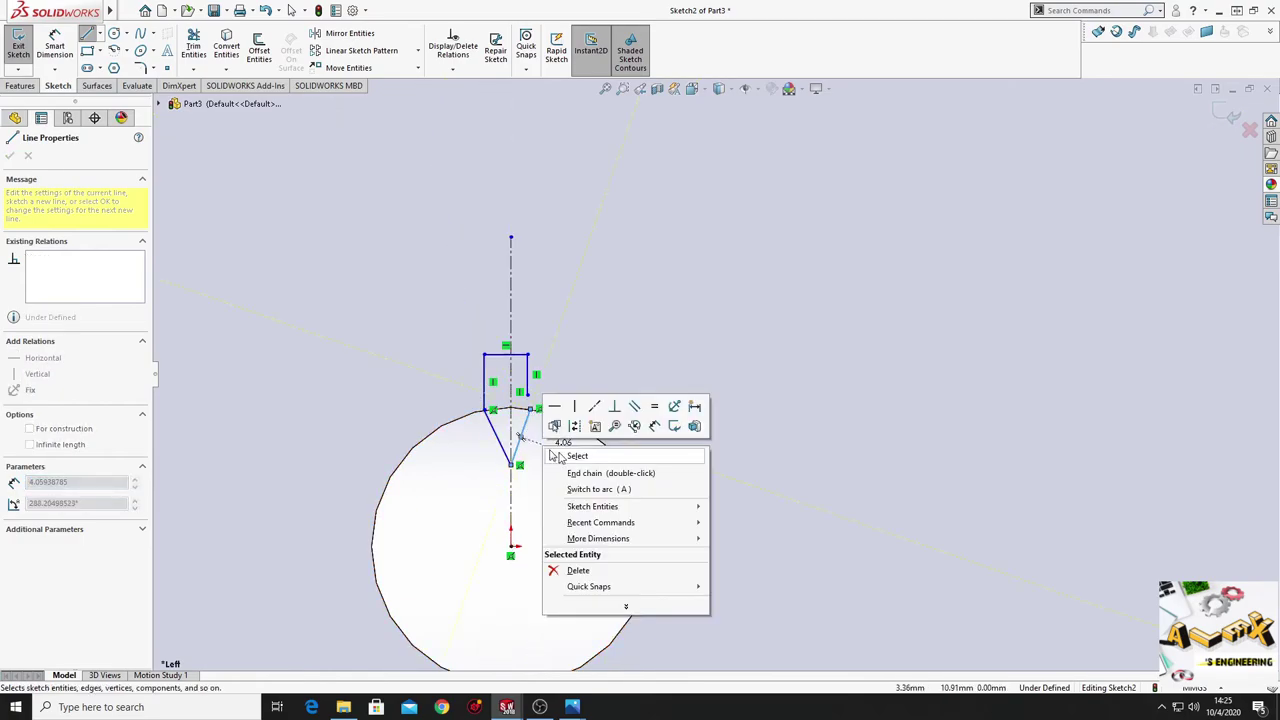
{"action": "left_click", "coordinate": [560, 458]}
{"action": "left_click", "coordinate": [537, 411]}
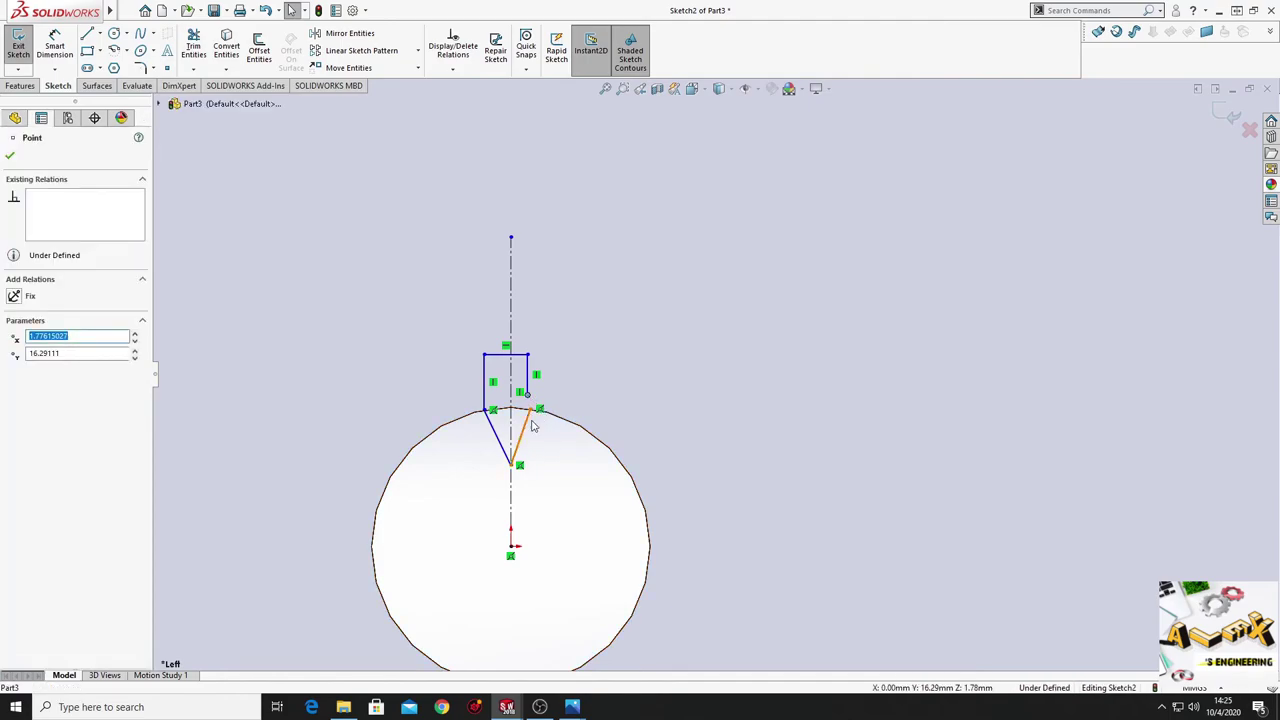
{"action": "left_click", "coordinate": [530, 411], "text": "ctrl"}
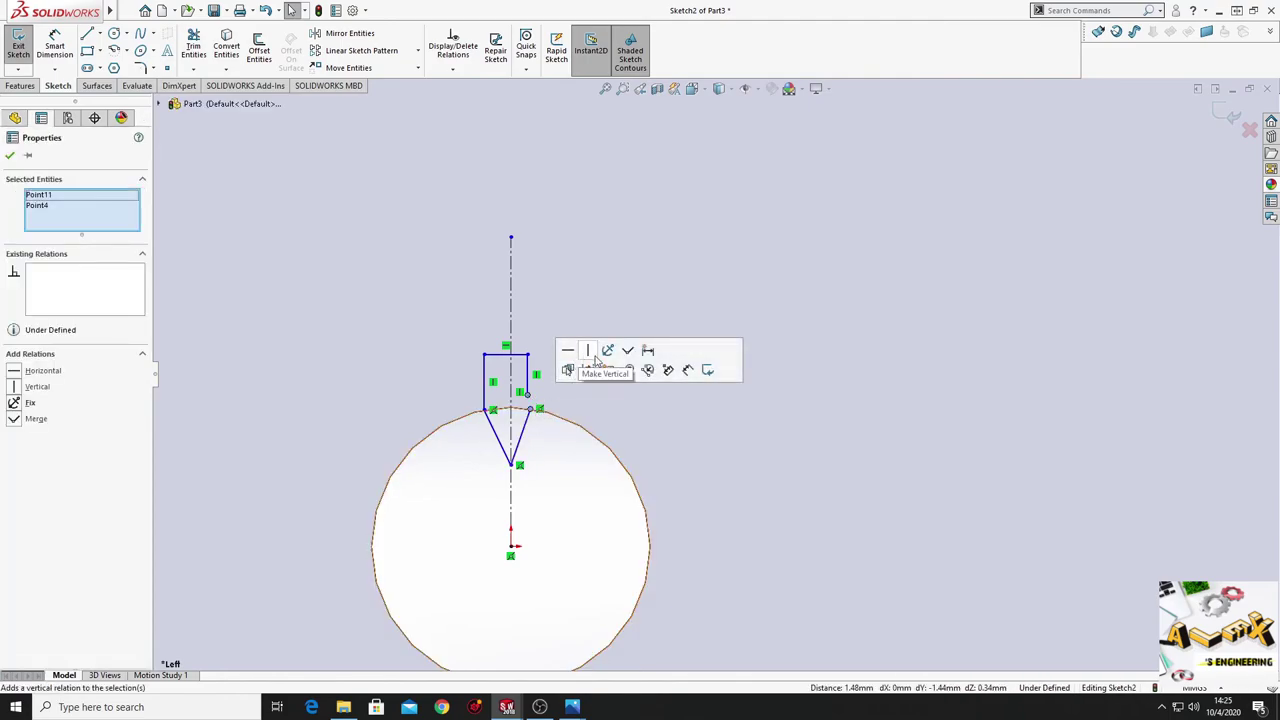
{"action": "left_click", "coordinate": [622, 356]}
{"action": "key", "text": "Escape"}
Step: Dimension the keyway's left edge 4 mm and its top width 8 mm
{"action": "scroll", "coordinate": [565, 485], "scroll_direction": "up", "scroll_amount": 4}
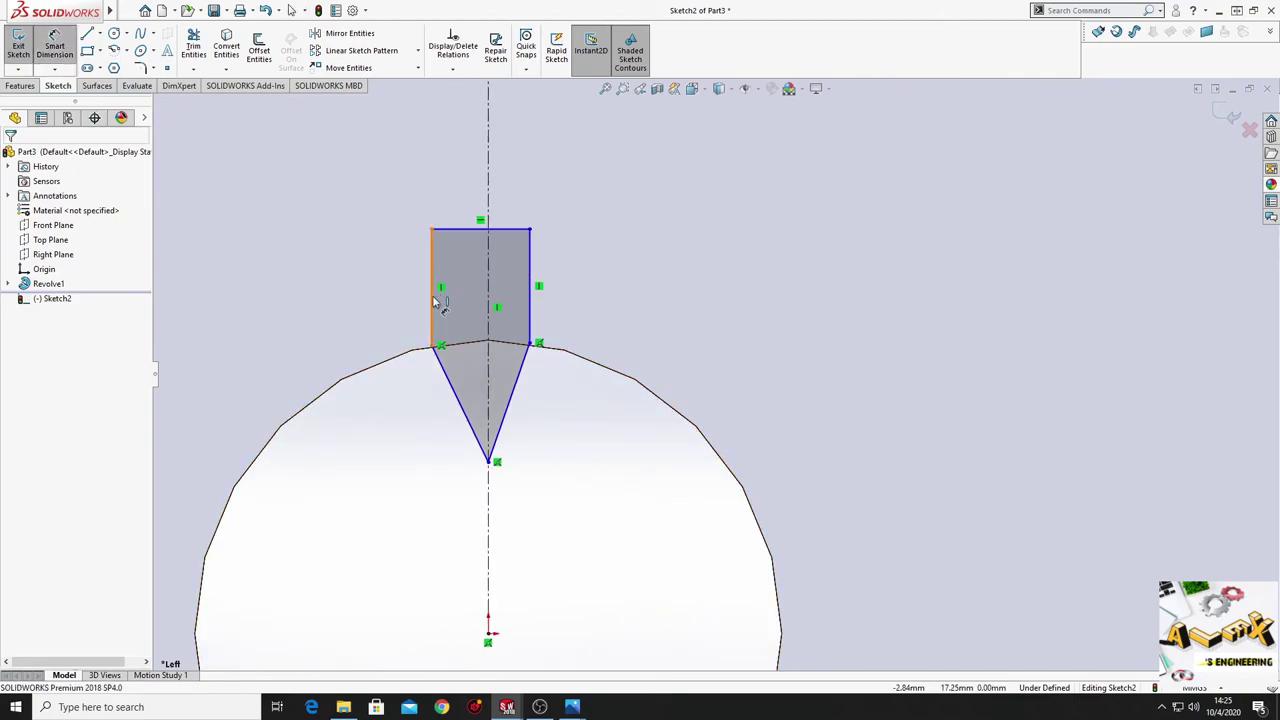
{"action": "left_click", "coordinate": [436, 302]}
{"action": "left_click", "coordinate": [338, 300]}
{"action": "type", "text": "4"}
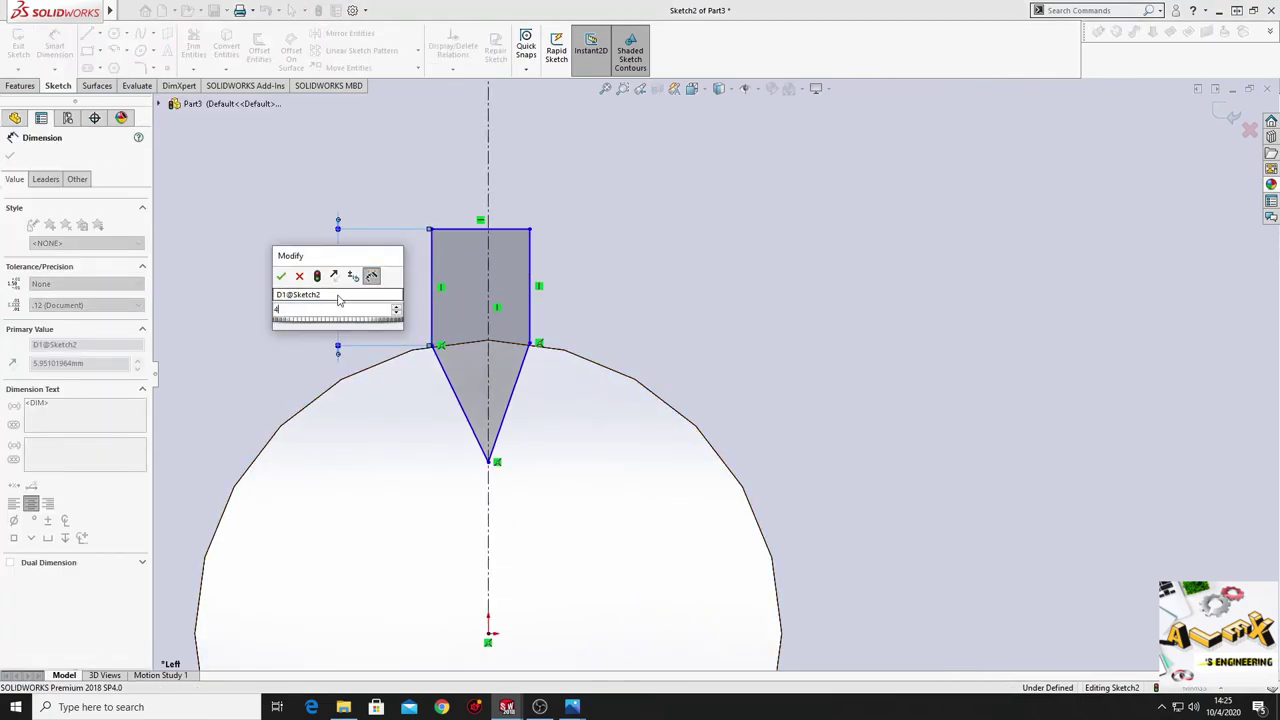
{"action": "key", "text": "Return"}
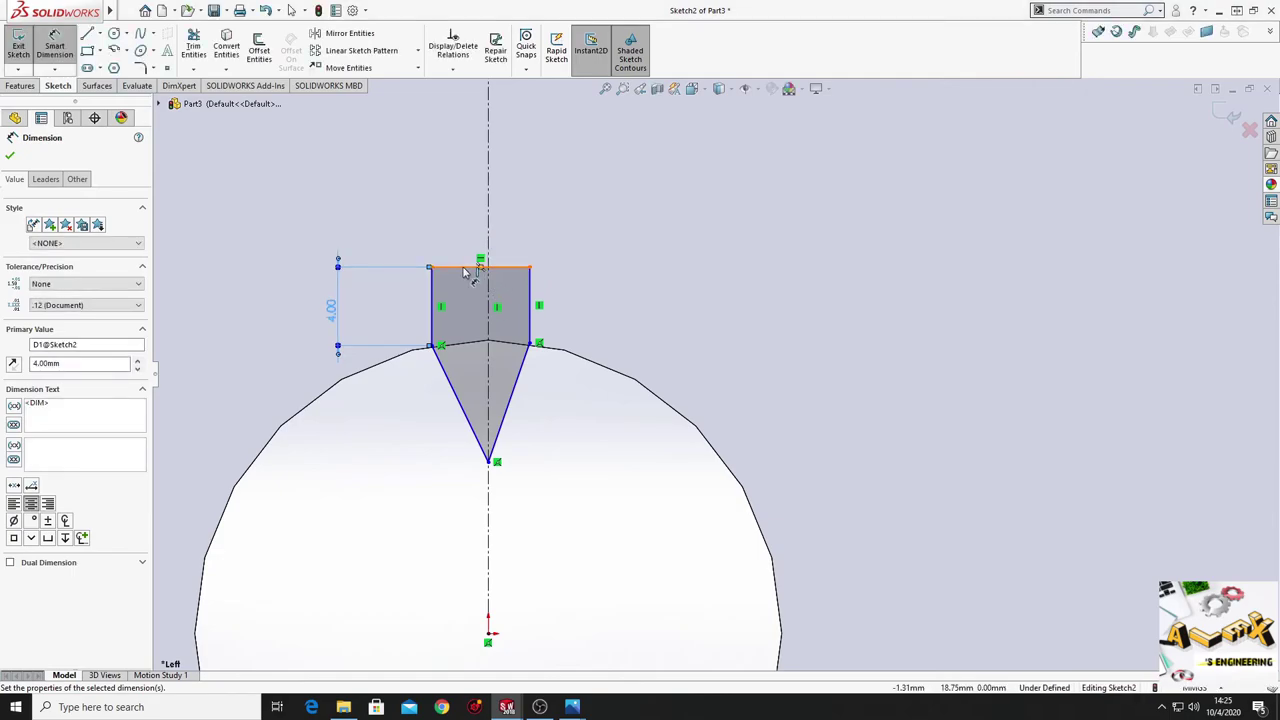
{"action": "left_click", "coordinate": [463, 270]}
{"action": "left_click", "coordinate": [459, 211]}
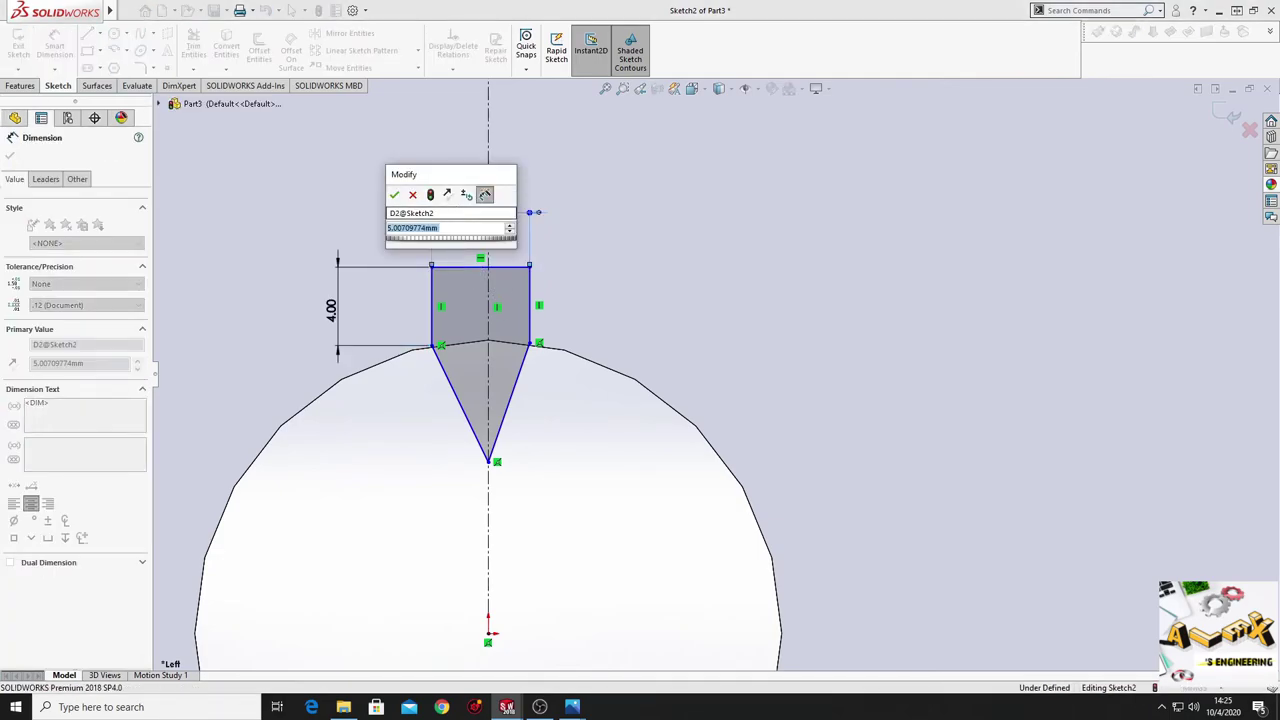
{"action": "type", "text": "8"}
{"action": "key", "text": "Return"}
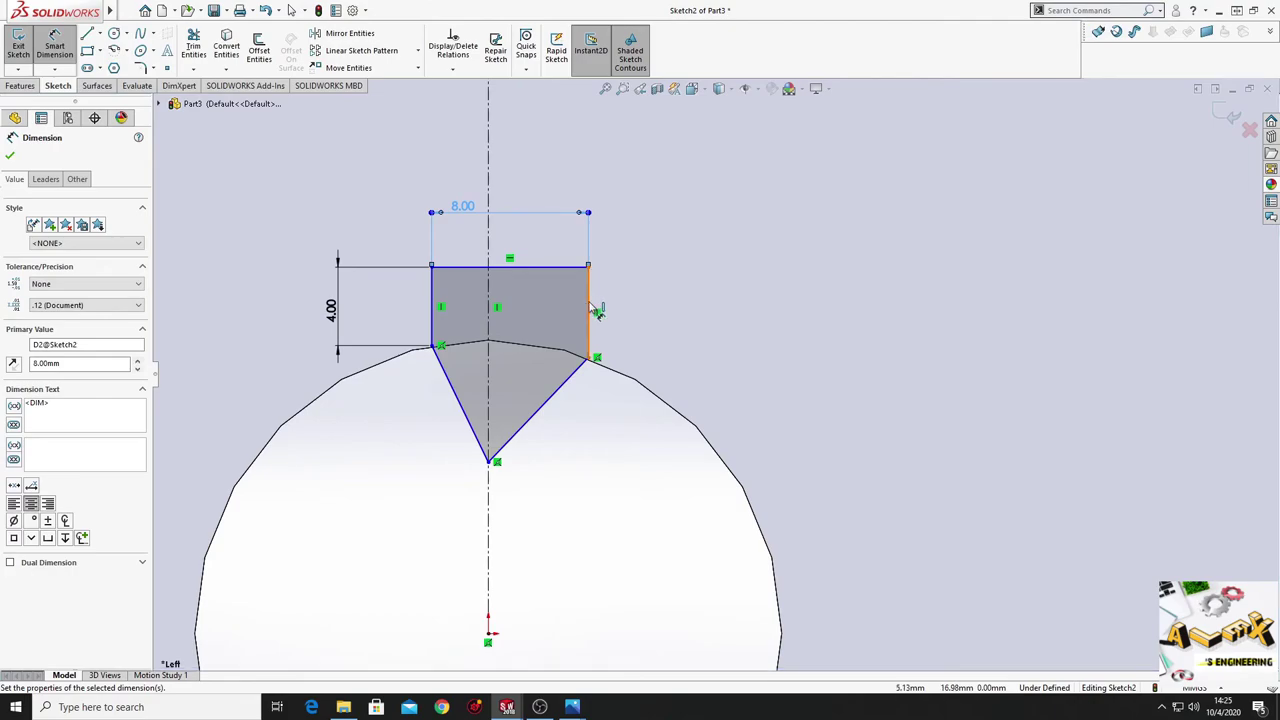
Step: Dimension the keyway's right edge 4 mm to finish the outline
{"action": "left_click", "coordinate": [597, 312]}
{"action": "left_click", "coordinate": [536, 307]}
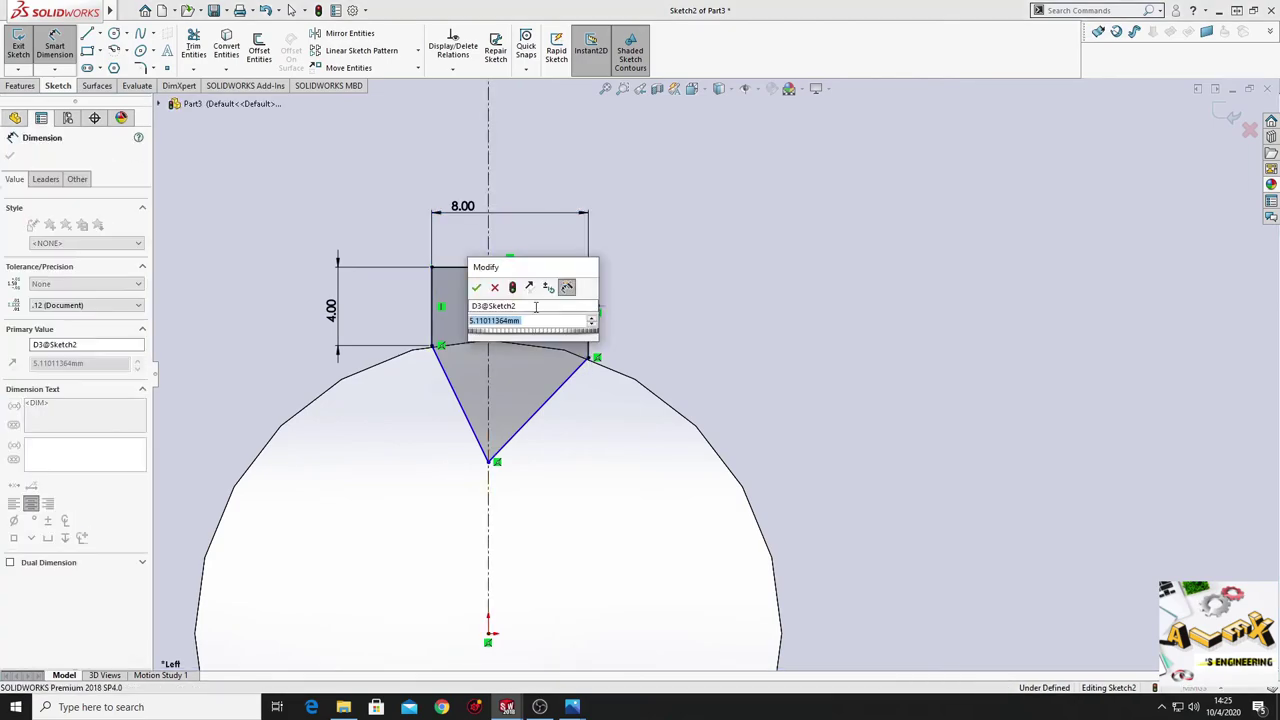
{"action": "type", "text": "4"}
{"action": "key", "text": "Return"}
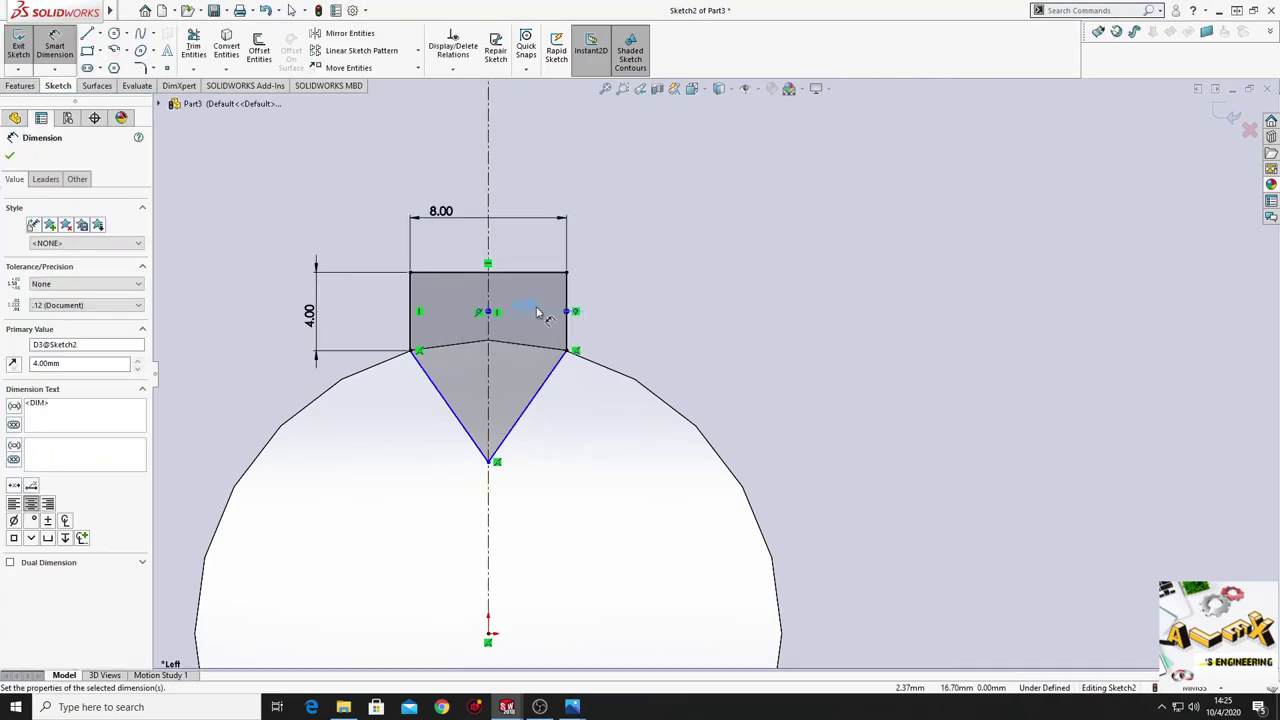
{"action": "right_click", "coordinate": [571, 472]}
{"action": "left_click", "coordinate": [598, 503]}
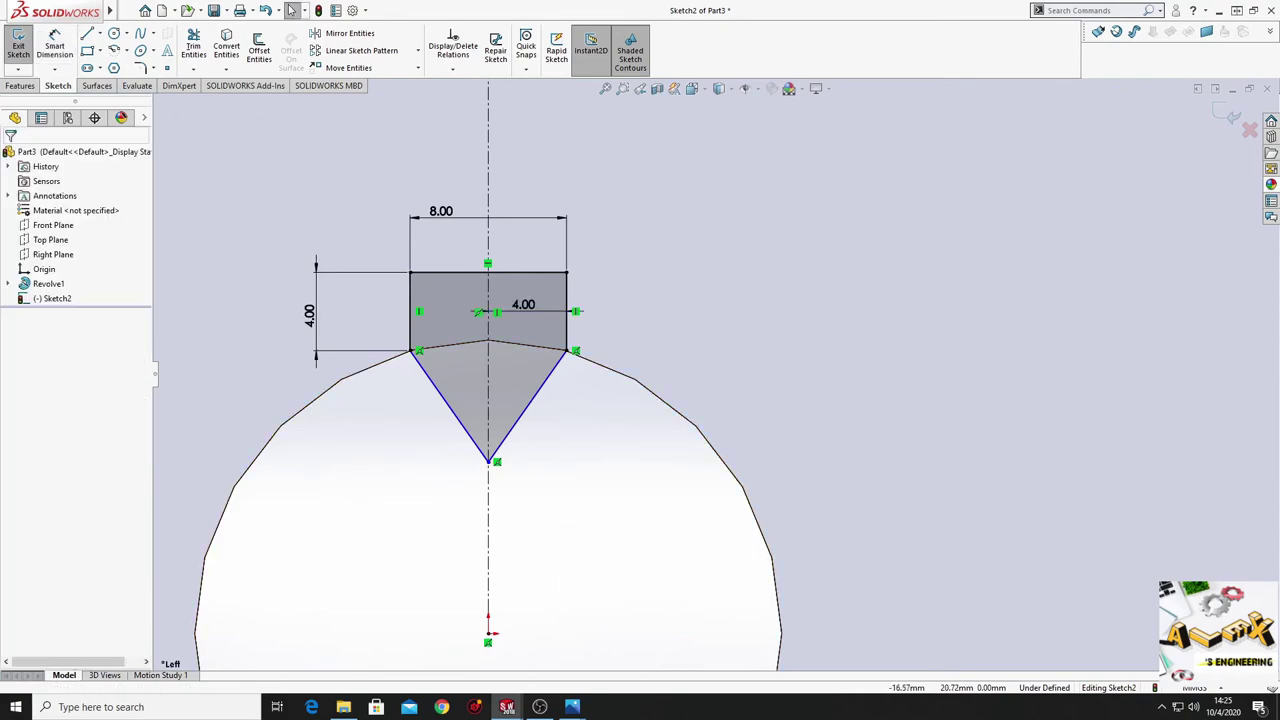
{"action": "left_click", "coordinate": [22, 86]}
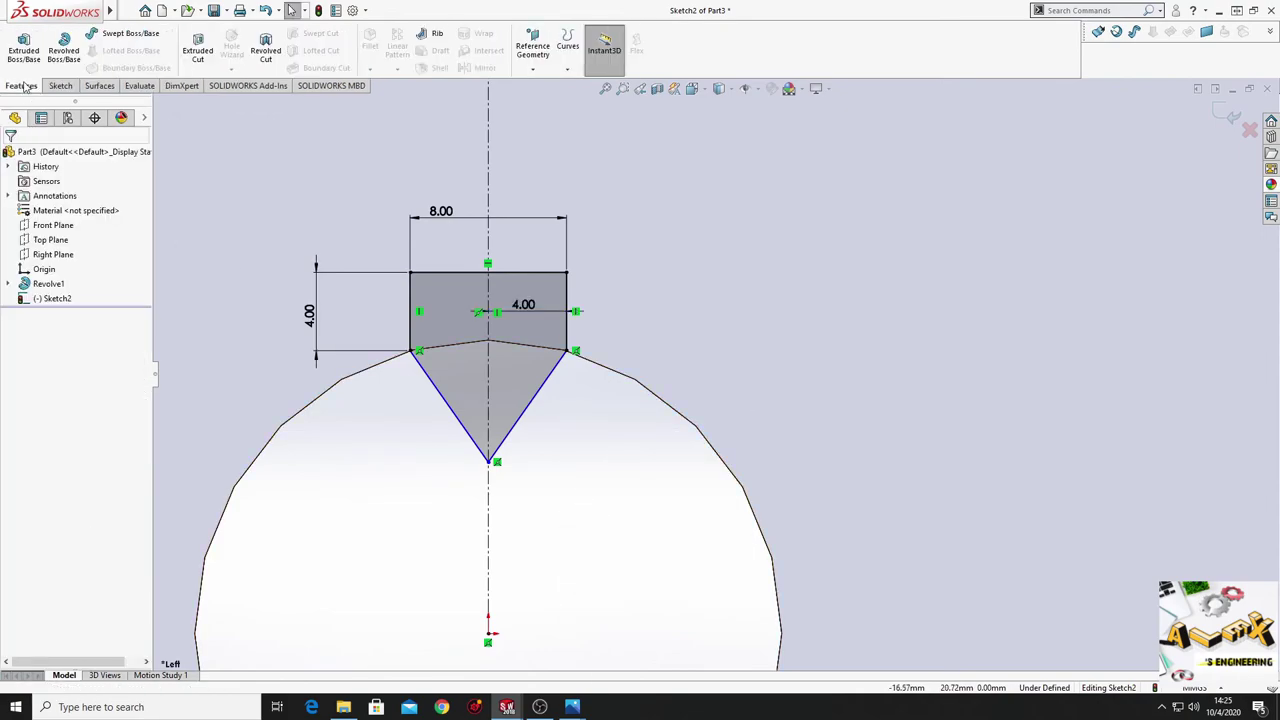
Step: Extrude-cut the keyway outline Through All the pulley
{"action": "left_click", "coordinate": [204, 50]}
{"action": "left_click", "coordinate": [68, 243]}
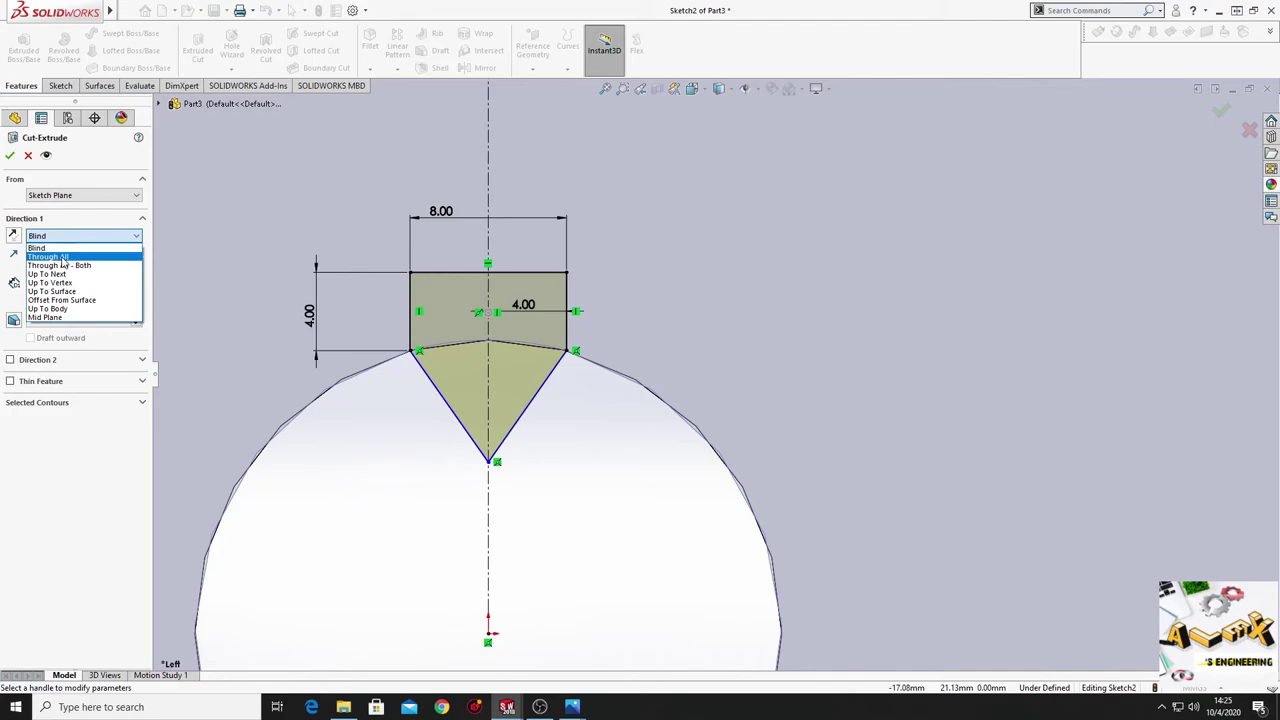
{"action": "left_click", "coordinate": [61, 259]}
{"action": "left_click", "coordinate": [11, 157]}
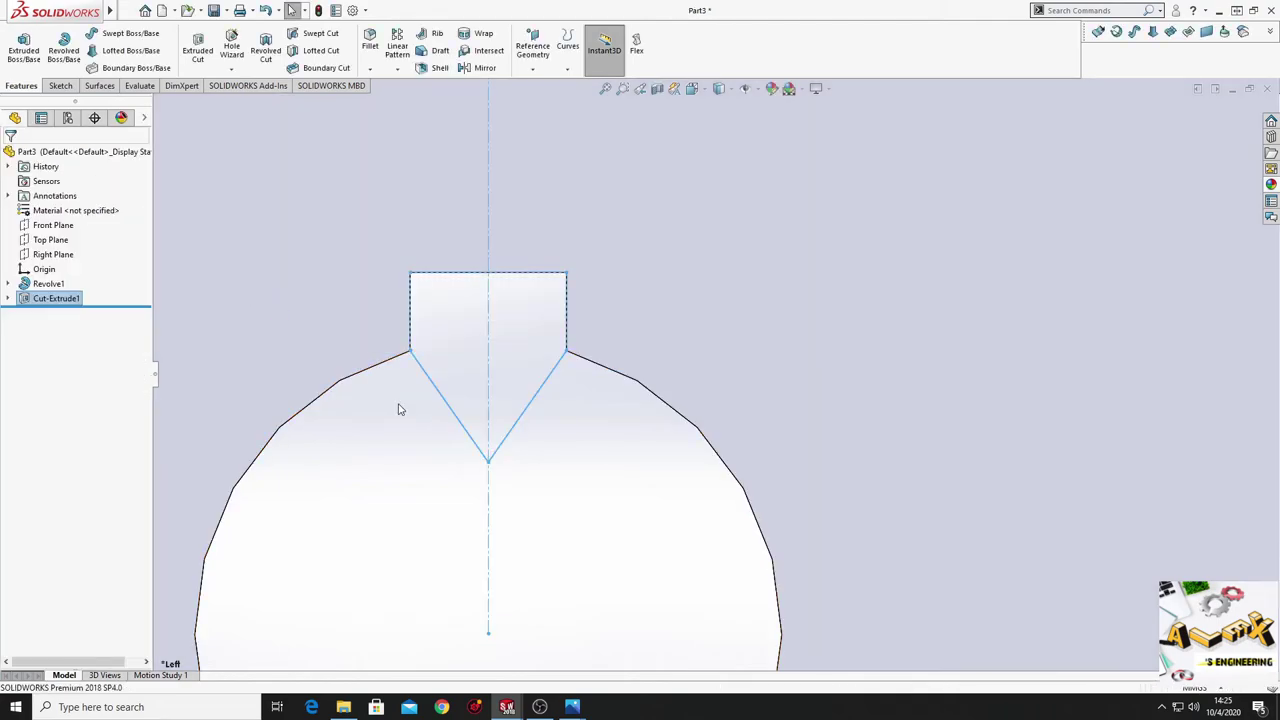
Step: Orbit to inspect the keyed bore and start Sketch3 on the front face
{"action": "scroll", "coordinate": [451, 432], "scroll_direction": "up", "scroll_amount": 3}
{"action": "scroll", "coordinate": [648, 430], "scroll_direction": "up", "scroll_amount": 2}
{"action": "mouse_move", "coordinate": [665, 440]}
{"action": "middle_mouse_down"}
{"action": "mouse_move", "coordinate": [727, 459]}
{"action": "mouse_move", "coordinate": [660, 480]}
{"action": "middle_mouse_up"}
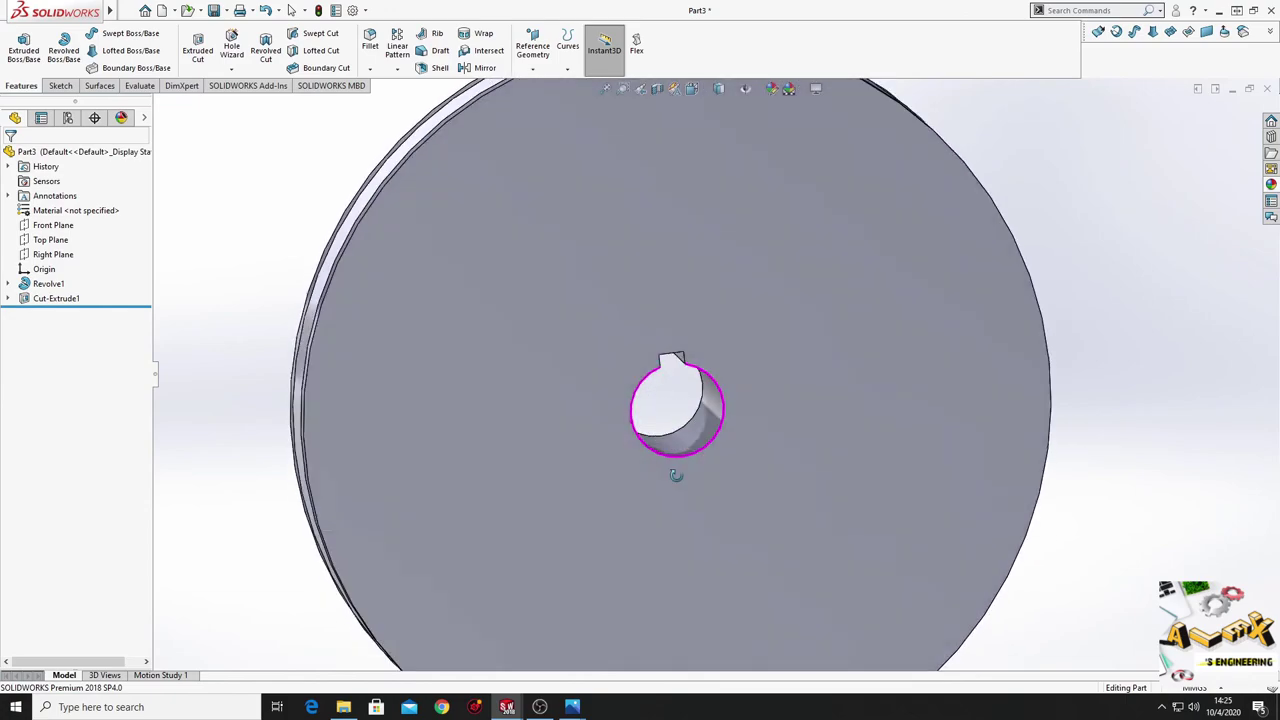
{"action": "left_click", "coordinate": [532, 348]}
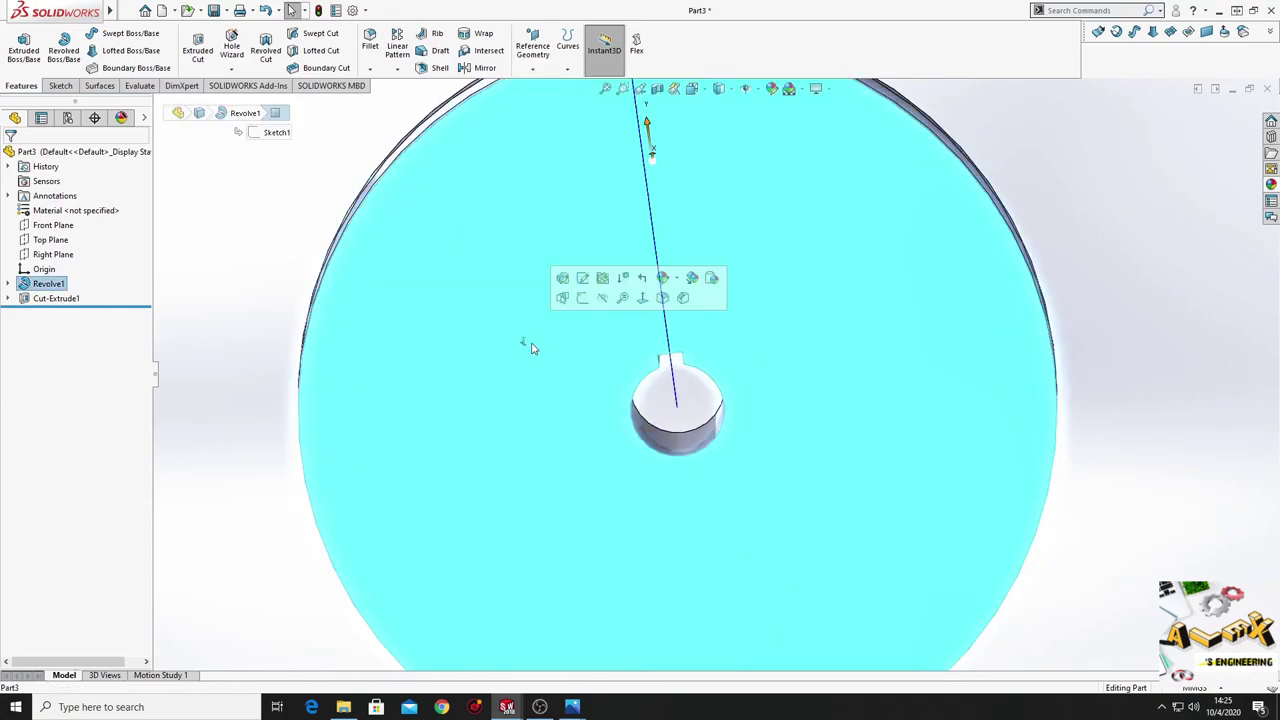
{"action": "left_click", "coordinate": [582, 297]}
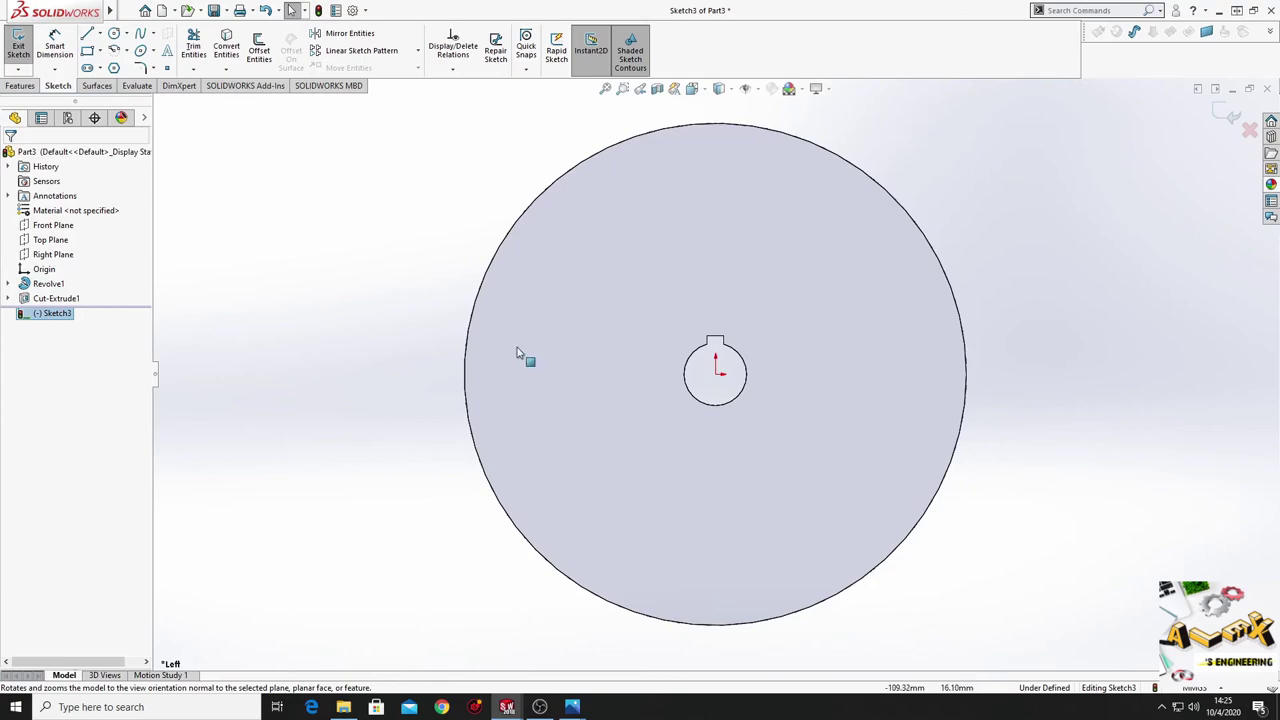
Step: Draw a vertical centerline from the bore centre upward
{"action": "scroll", "coordinate": [515, 380], "scroll_direction": "down", "scroll_amount": 2}
{"action": "scroll", "coordinate": [500, 400], "scroll_direction": "down", "scroll_amount": 5}
{"action": "scroll", "coordinate": [490, 415], "scroll_direction": "down", "scroll_amount": 1}
{"action": "scroll", "coordinate": [480, 455], "scroll_direction": "up", "scroll_amount": 2}
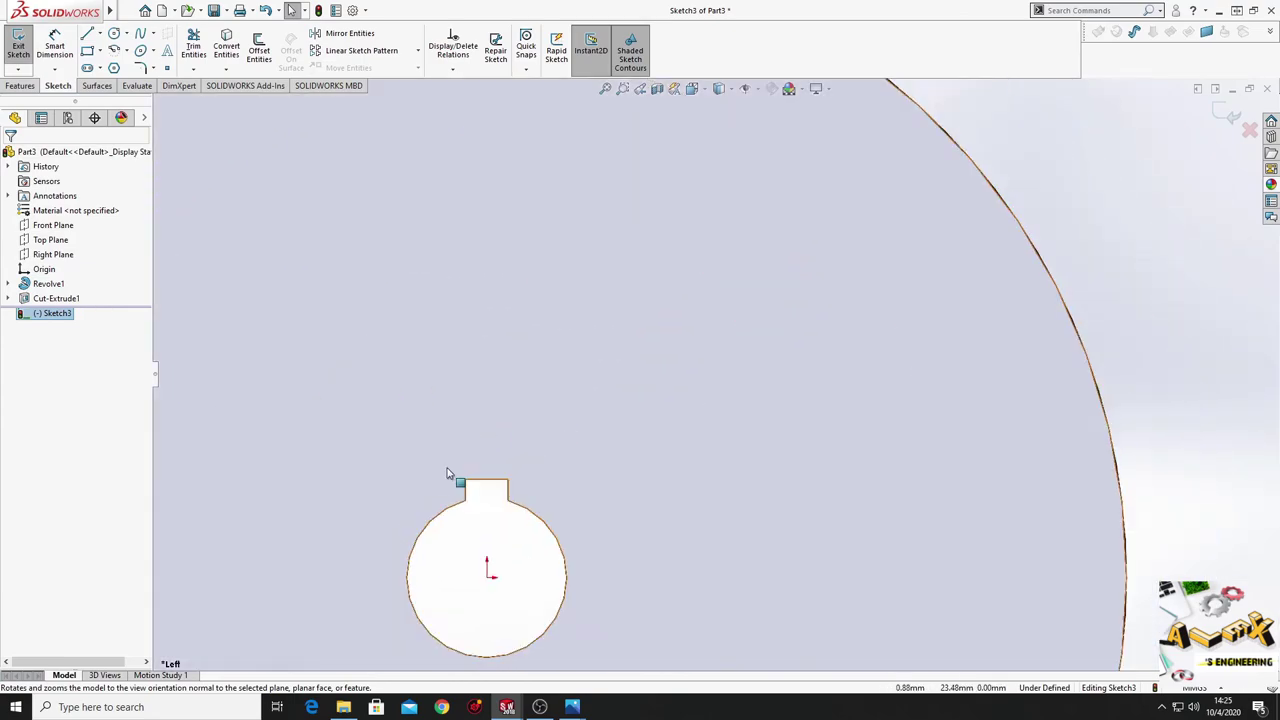
{"action": "scroll", "coordinate": [440, 465], "scroll_direction": "up", "scroll_amount": 2}
{"action": "left_click", "coordinate": [100, 35]}
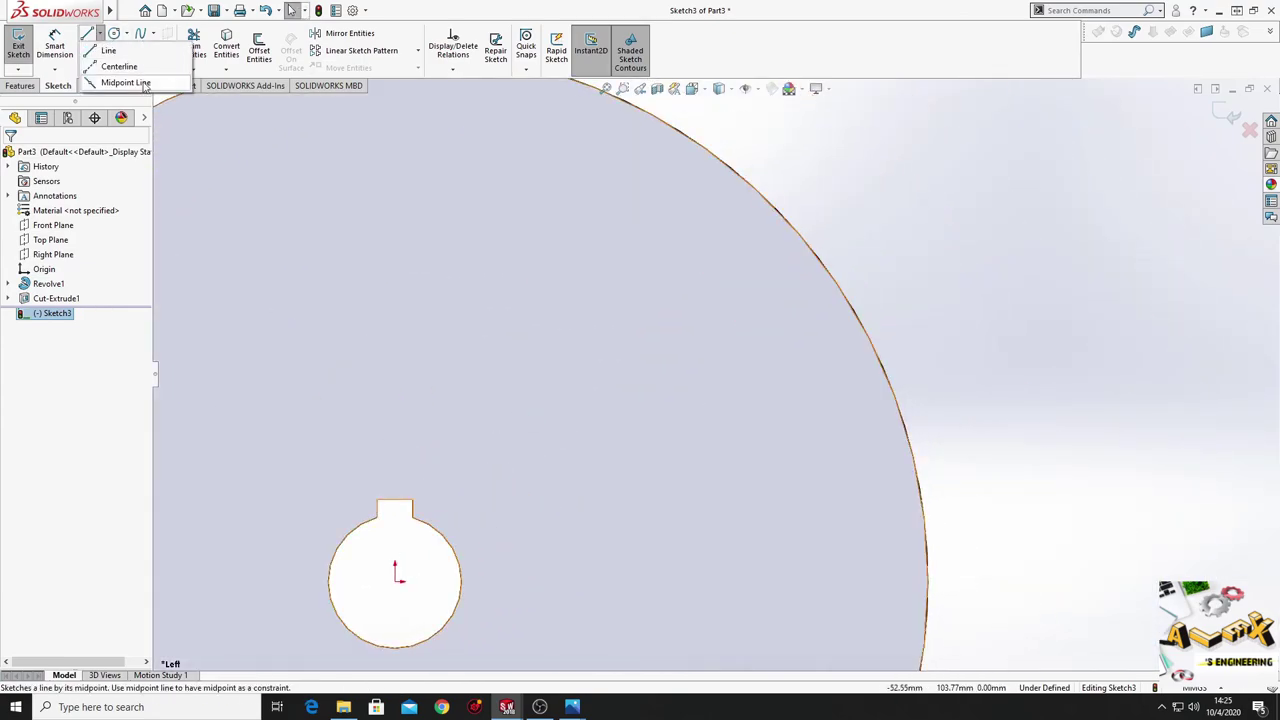
{"action": "left_click", "coordinate": [119, 66]}
{"action": "left_click", "coordinate": [100, 35]}
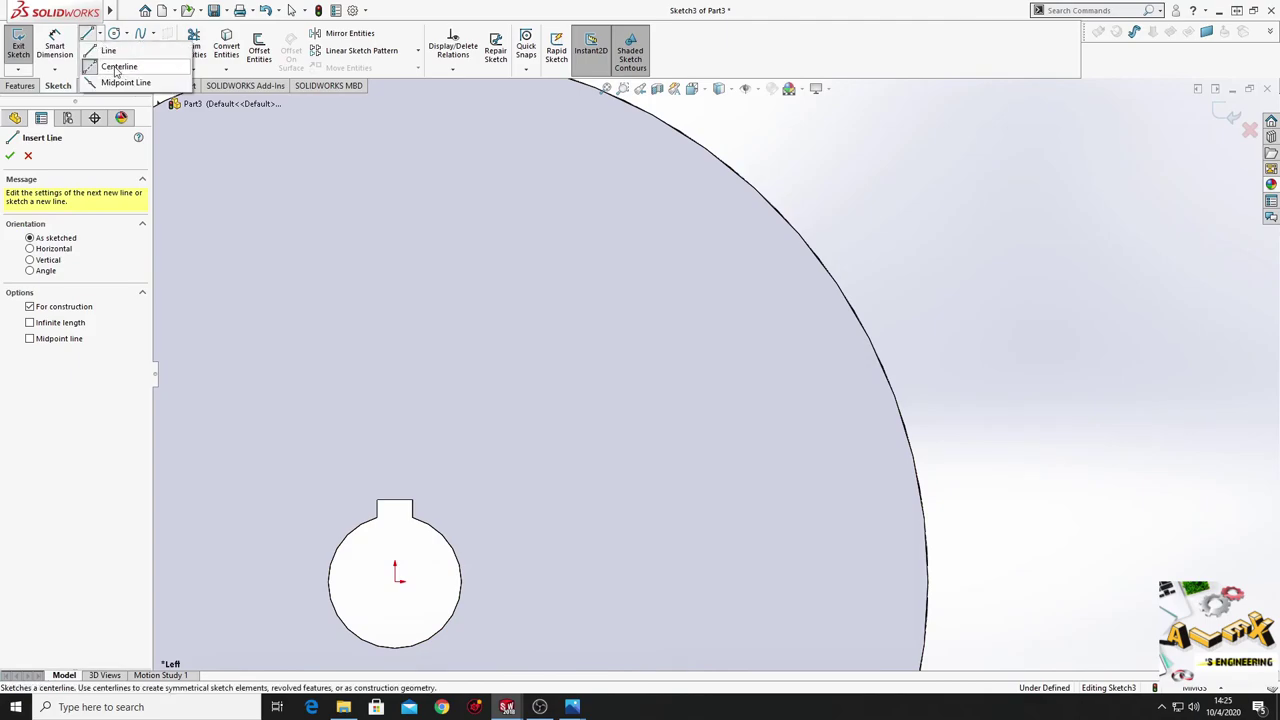
{"action": "key", "text": "Escape"}
{"action": "left_click", "coordinate": [92, 38]}
{"action": "left_click", "coordinate": [100, 35]}
{"action": "left_click", "coordinate": [119, 66]}
{"action": "left_click", "coordinate": [395, 581]}
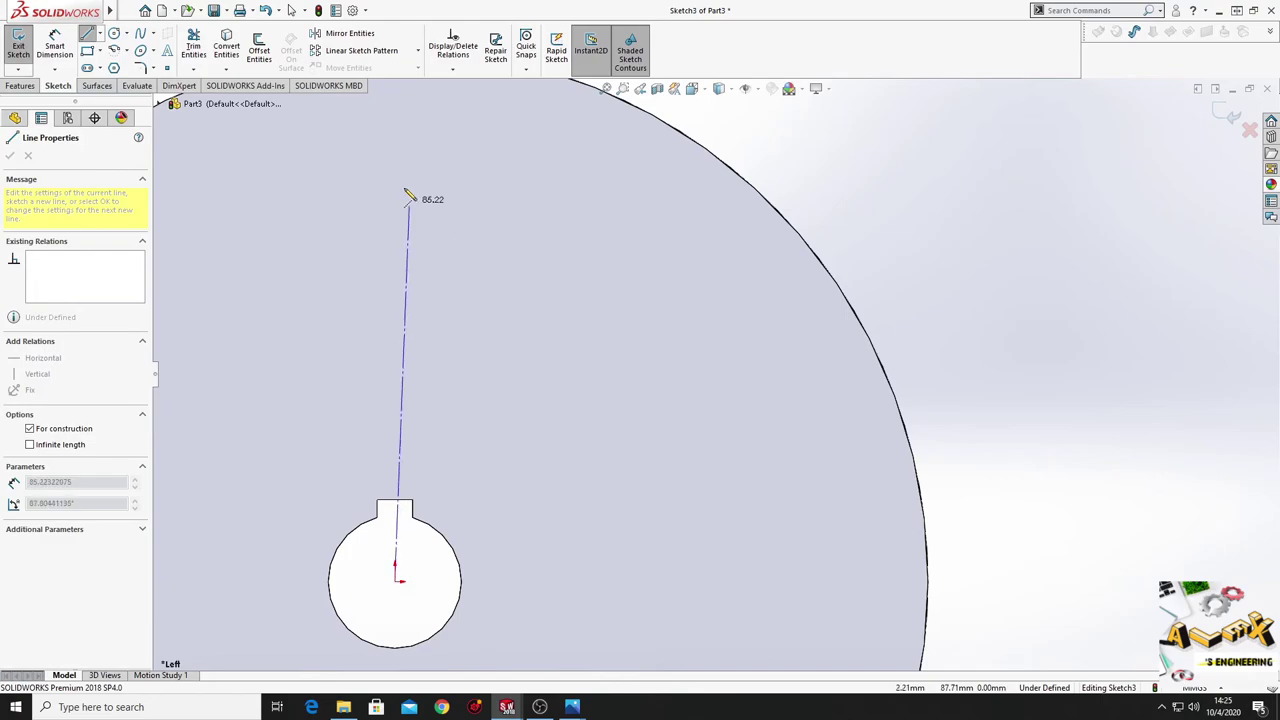
{"action": "left_click", "coordinate": [394, 148]}
{"action": "right_click", "coordinate": [473, 246]}
{"action": "left_click", "coordinate": [474, 245]}
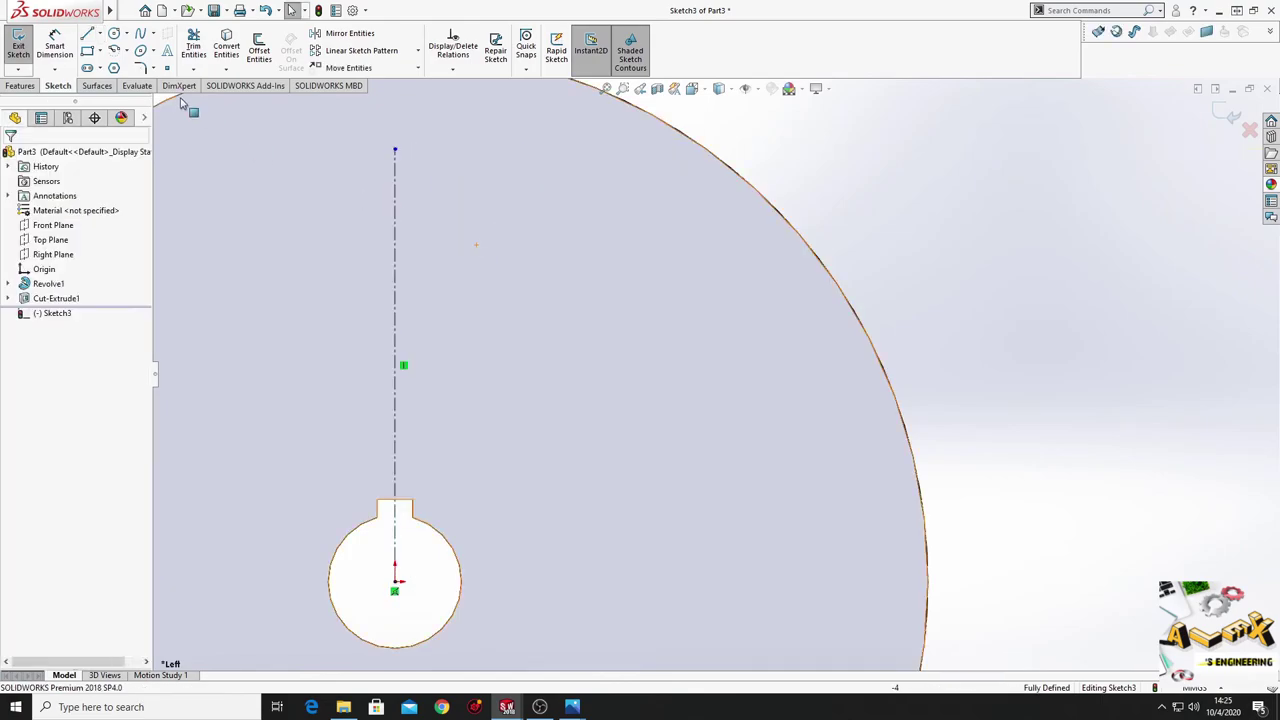
Step: Draw a circle centred on the bore and make it construction geometry
{"action": "left_click", "coordinate": [114, 34]}
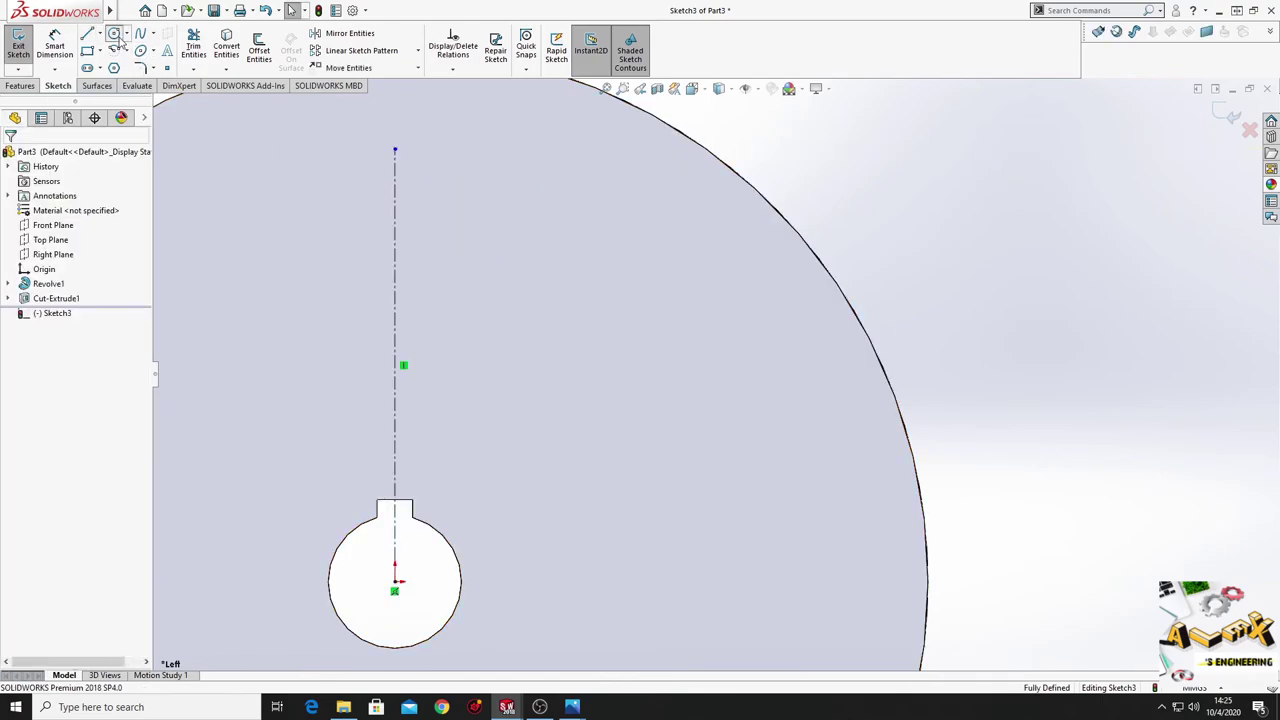
{"action": "left_click", "coordinate": [395, 581]}
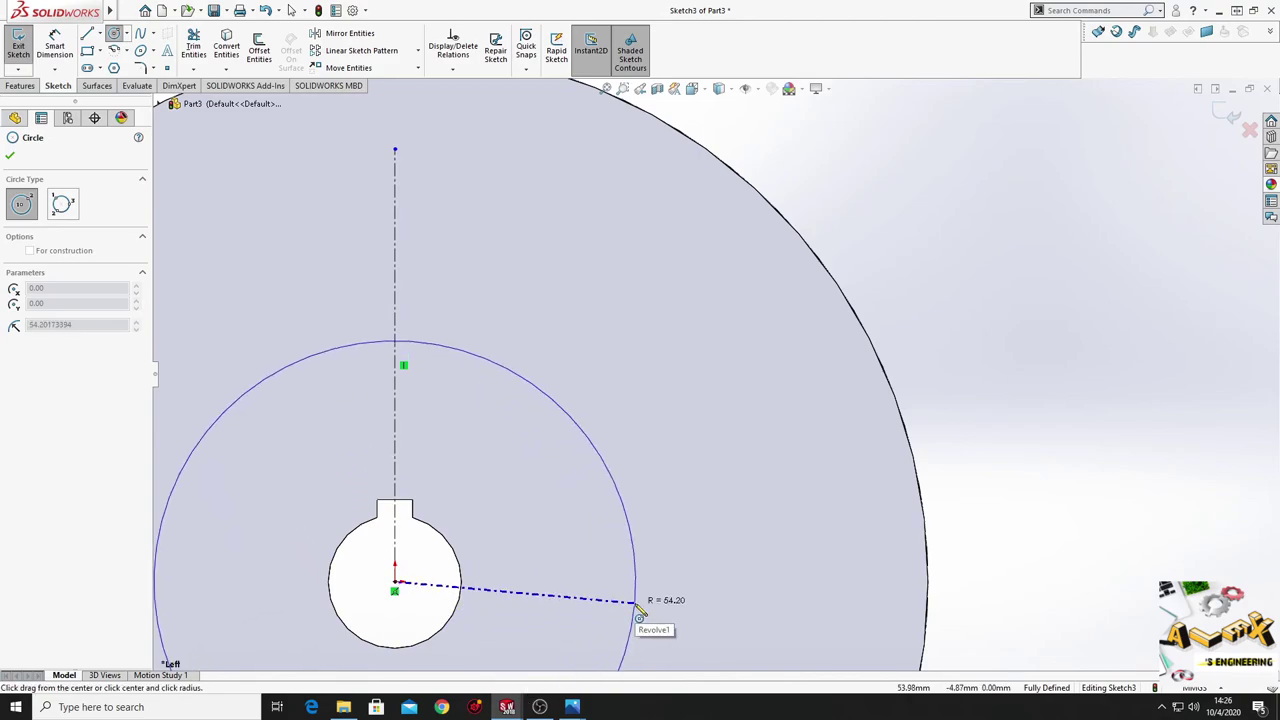
{"action": "left_click", "coordinate": [636, 604]}
{"action": "right_click", "coordinate": [523, 463]}
{"action": "left_click", "coordinate": [525, 461]}
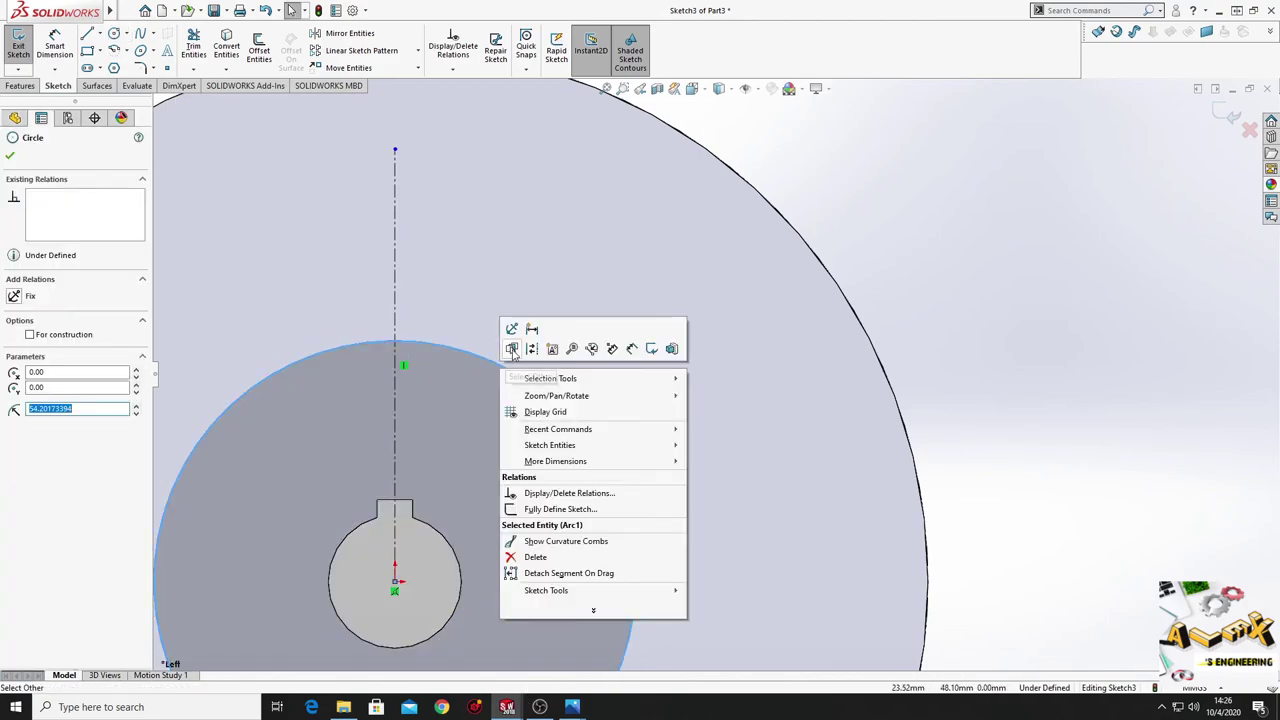
{"action": "left_click", "coordinate": [531, 349]}
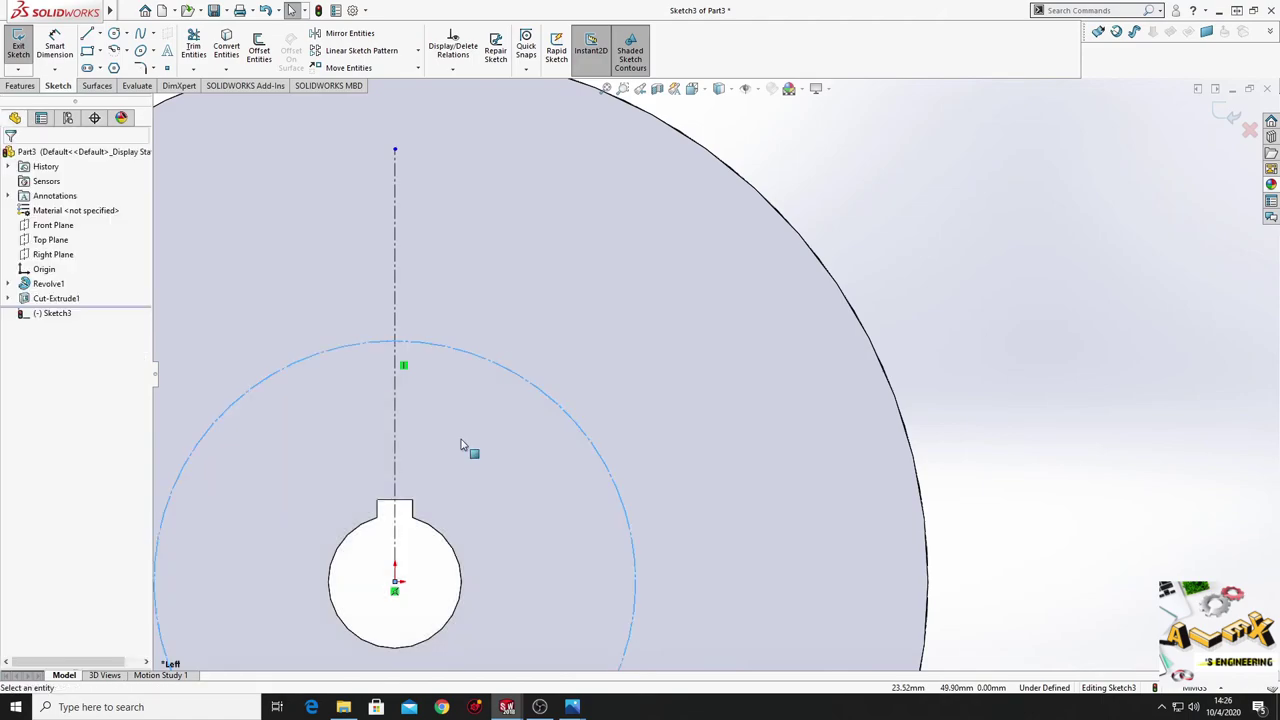
{"action": "middle_click_drag", "start_coordinate": [466, 449], "coordinate": [481, 331], "text": "ctrl"}
Step: Dimension the construction circle to a 120 mm diameter
{"action": "left_click", "coordinate": [57, 45]}
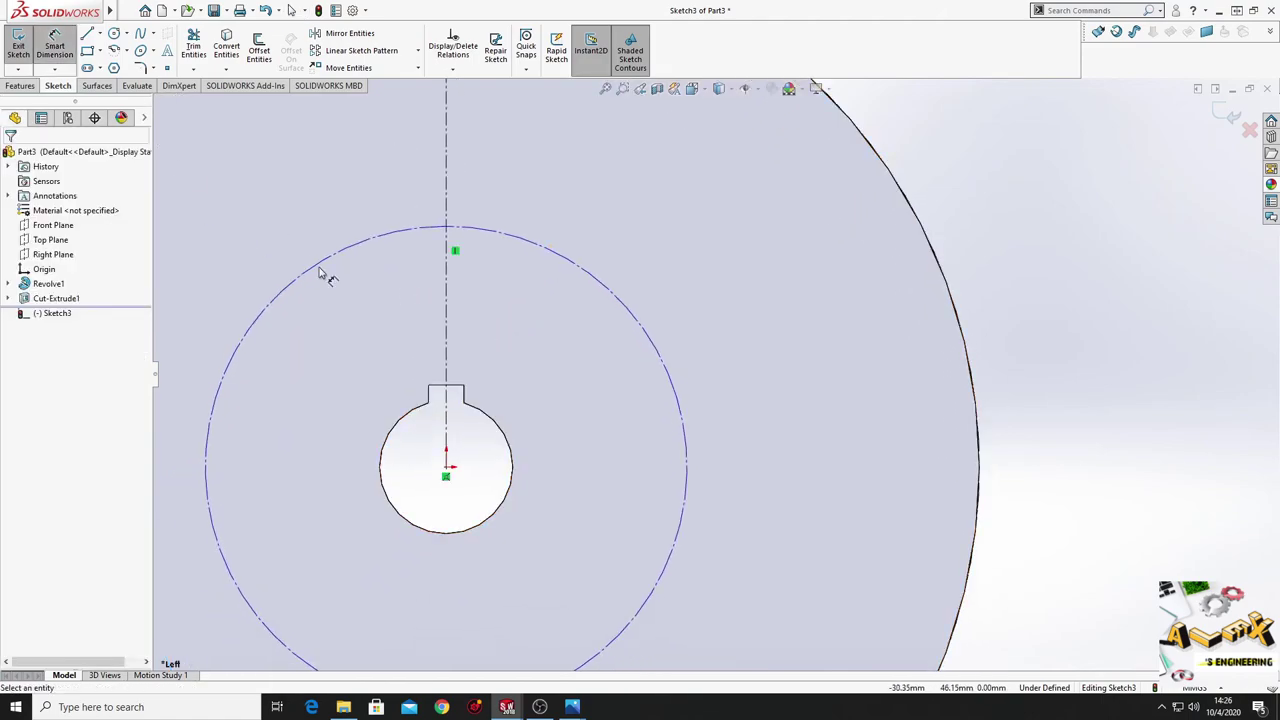
{"action": "left_click", "coordinate": [322, 266]}
{"action": "left_click", "coordinate": [300, 228]}
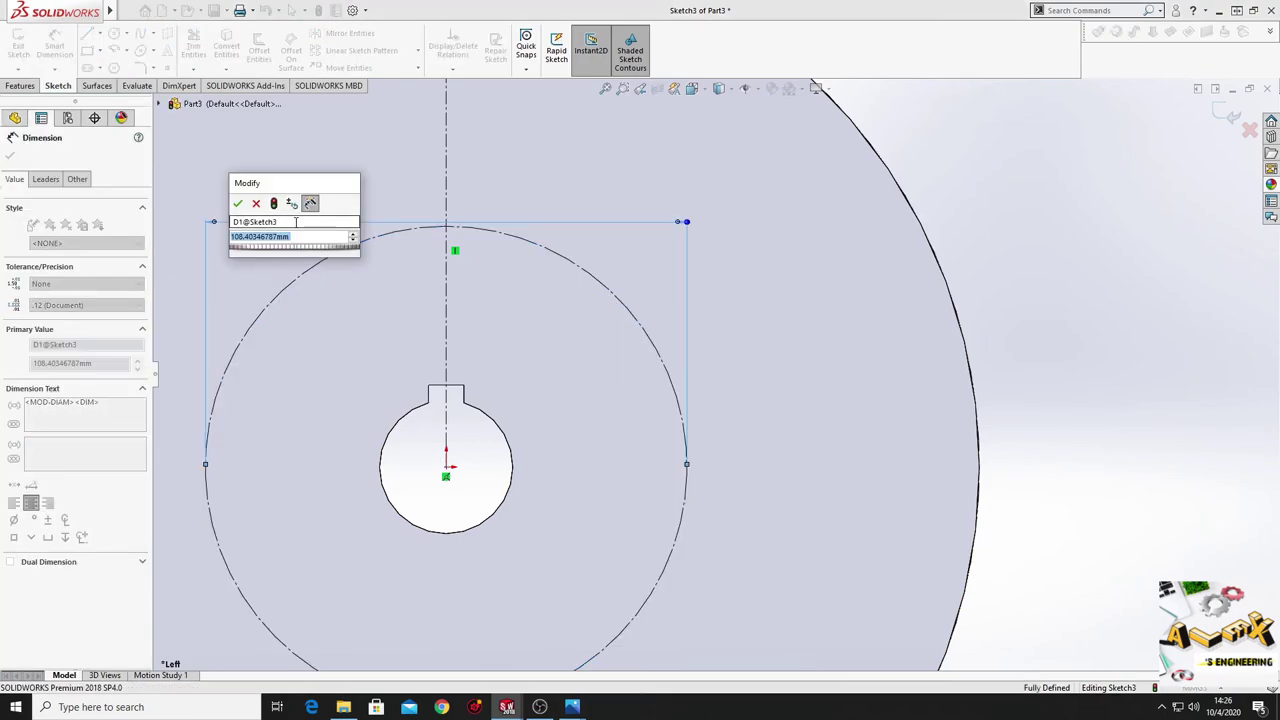
{"action": "type", "text": "120"}
{"action": "key", "text": "Return"}
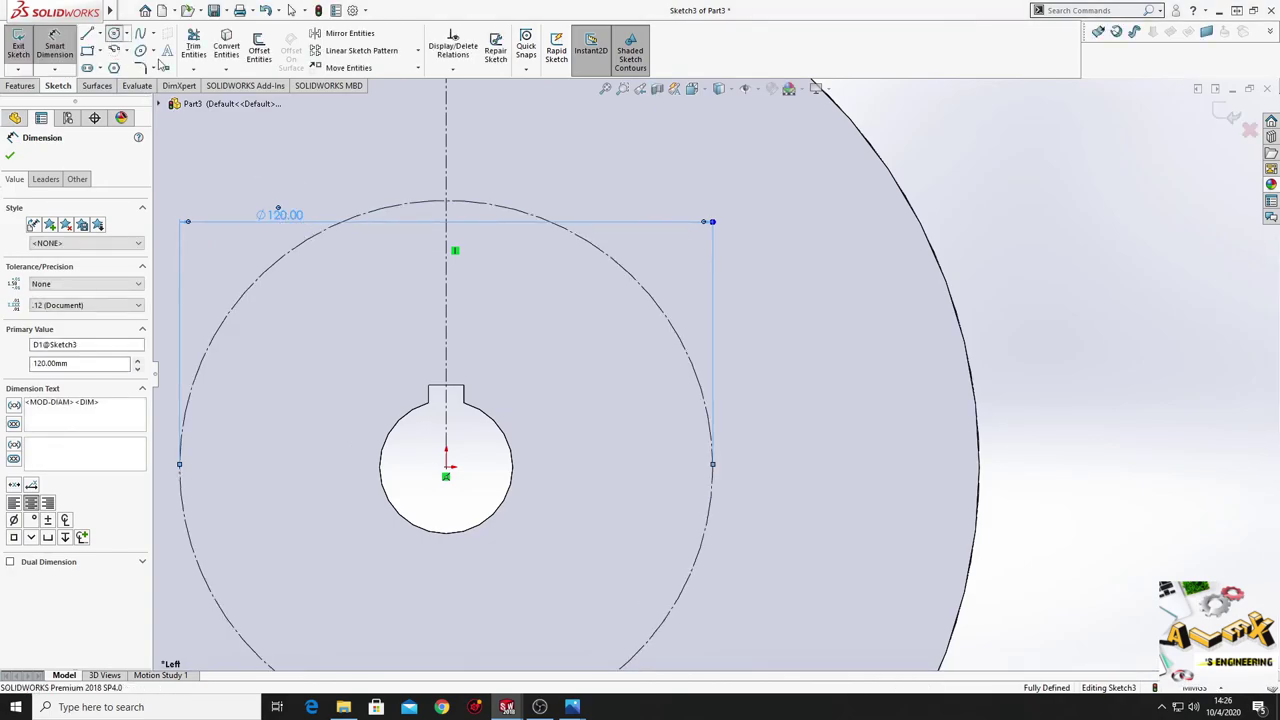
{"action": "left_click", "coordinate": [141, 50]}
Step: Draw a small circle centred where the centerline meets the 120 mm circle
{"action": "scroll", "coordinate": [454, 220], "scroll_direction": "down", "scroll_amount": 3}
{"action": "left_click", "coordinate": [492, 221]}
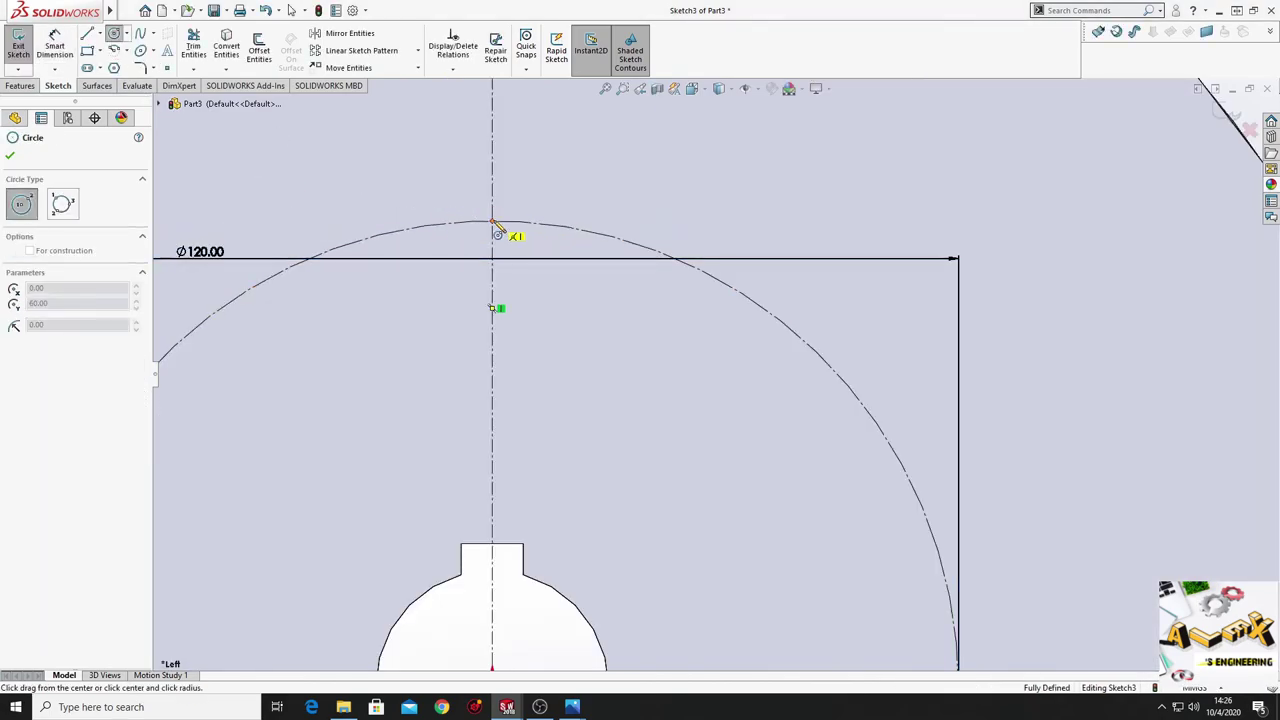
{"action": "left_click", "coordinate": [534, 245]}
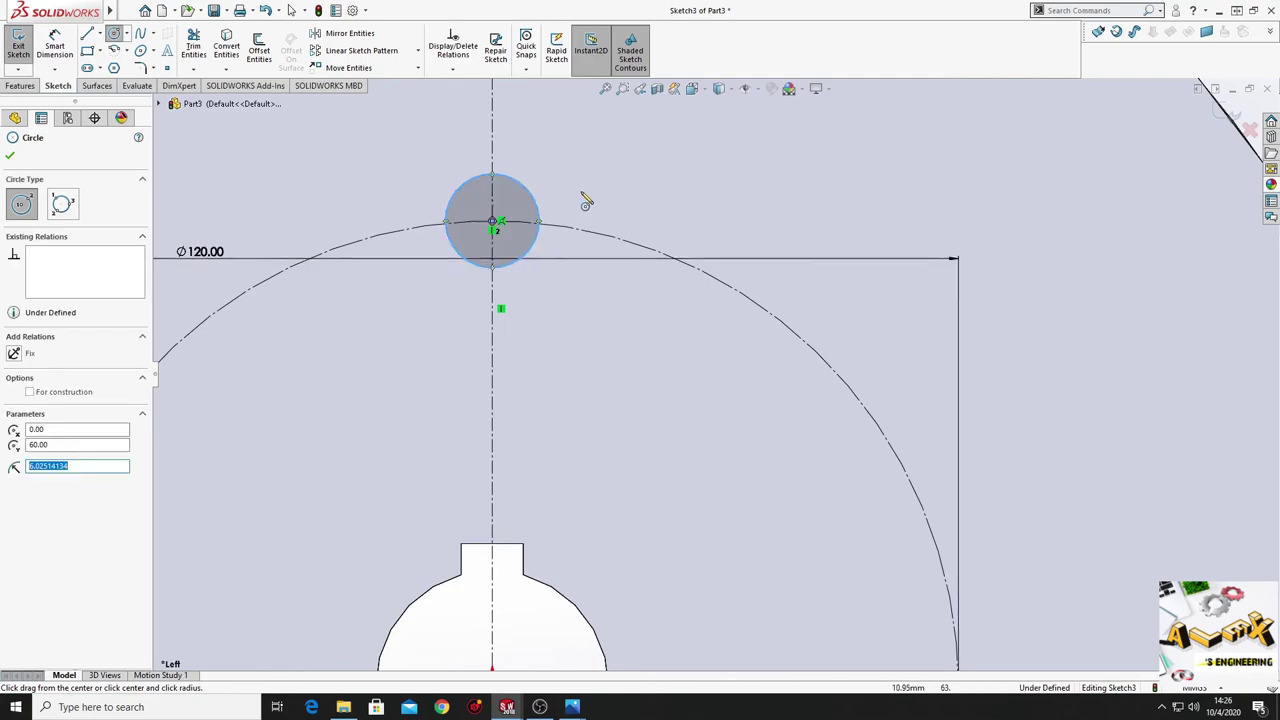
{"action": "right_click", "coordinate": [590, 122]}
{"action": "left_click", "coordinate": [620, 180]}
Step: Dimension the small circle to a 12 mm diameter
{"action": "left_click", "coordinate": [55, 50]}
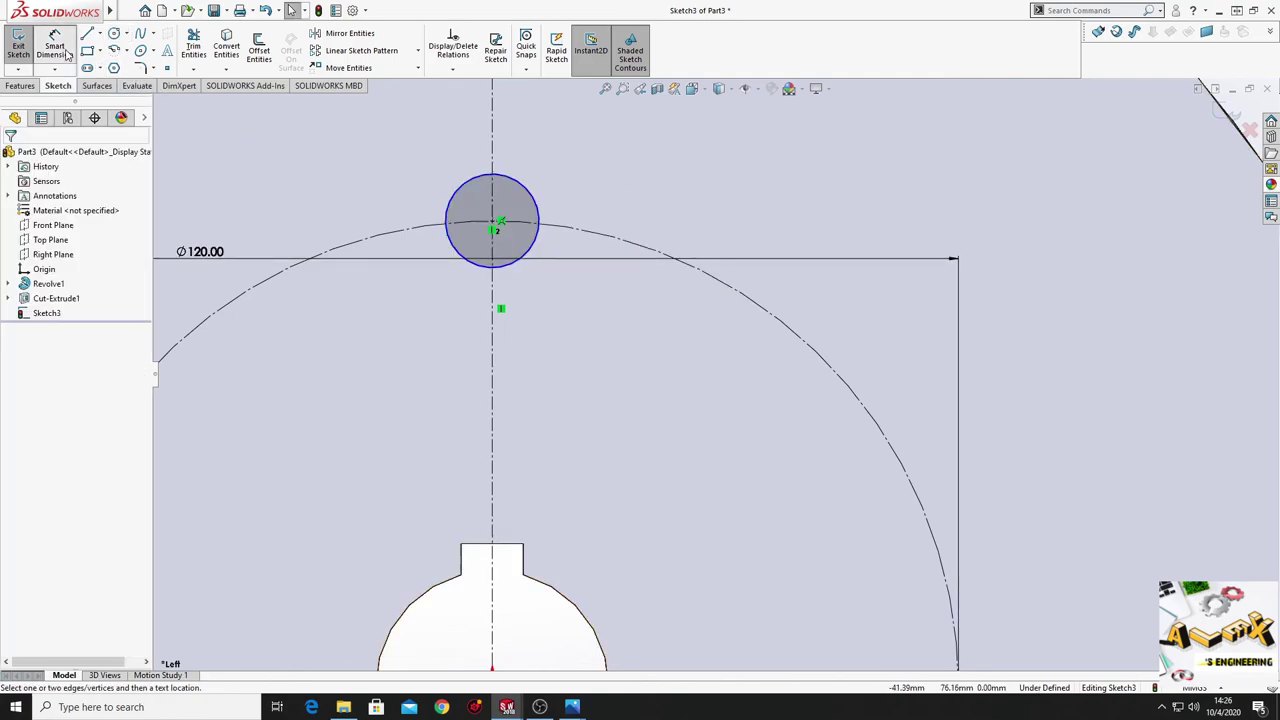
{"action": "left_click", "coordinate": [491, 177]}
{"action": "left_click", "coordinate": [597, 165]}
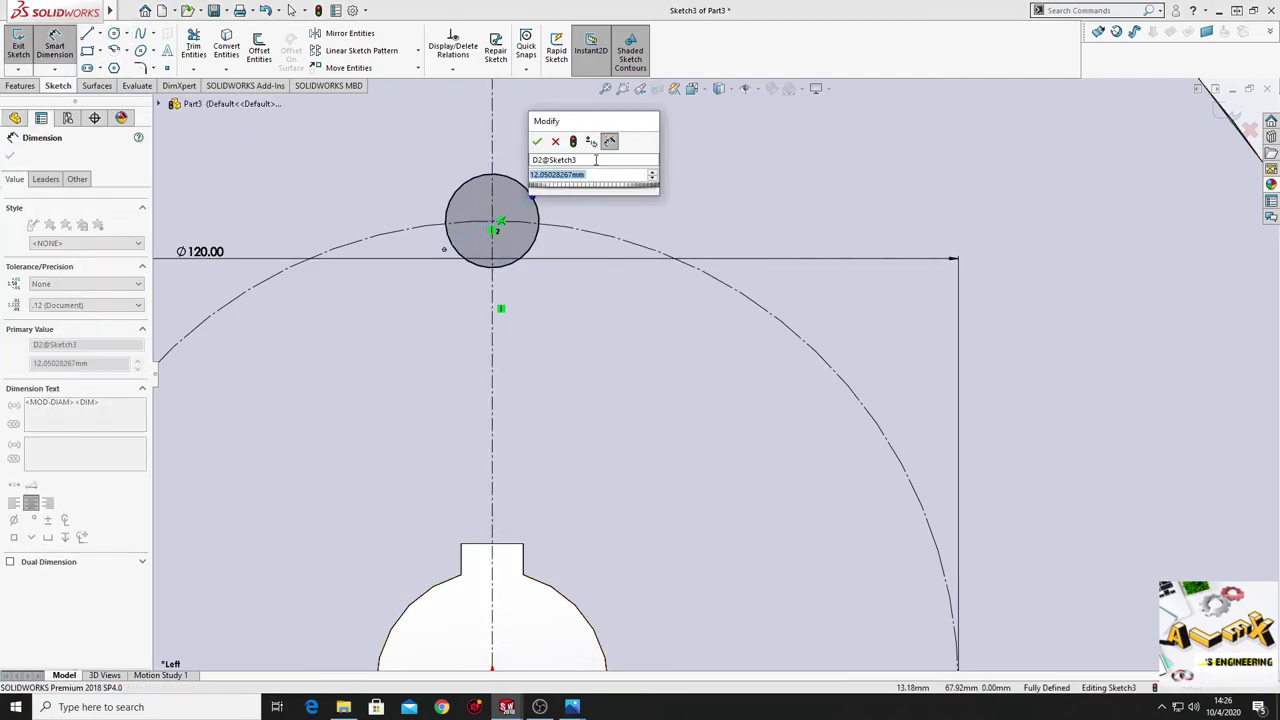
{"action": "type", "text": "12"}
{"action": "key", "text": "Return"}
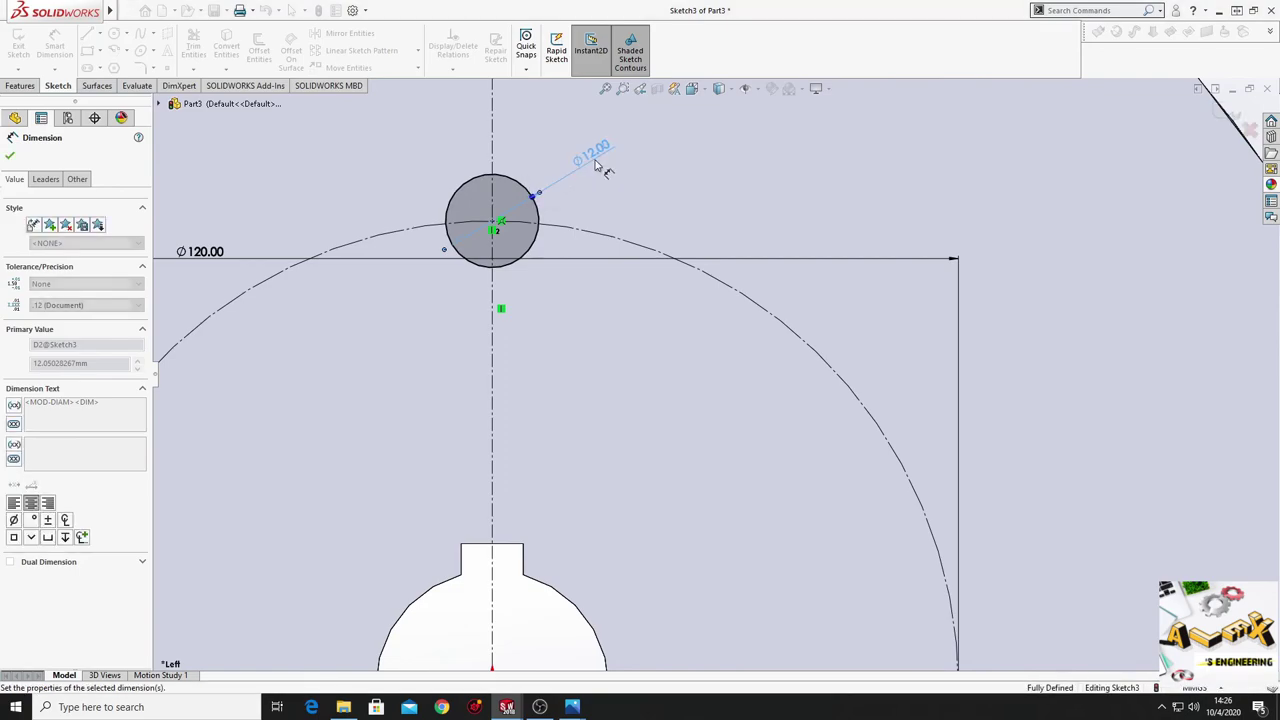
{"action": "right_click", "coordinate": [700, 192]}
{"action": "left_click", "coordinate": [729, 225]}
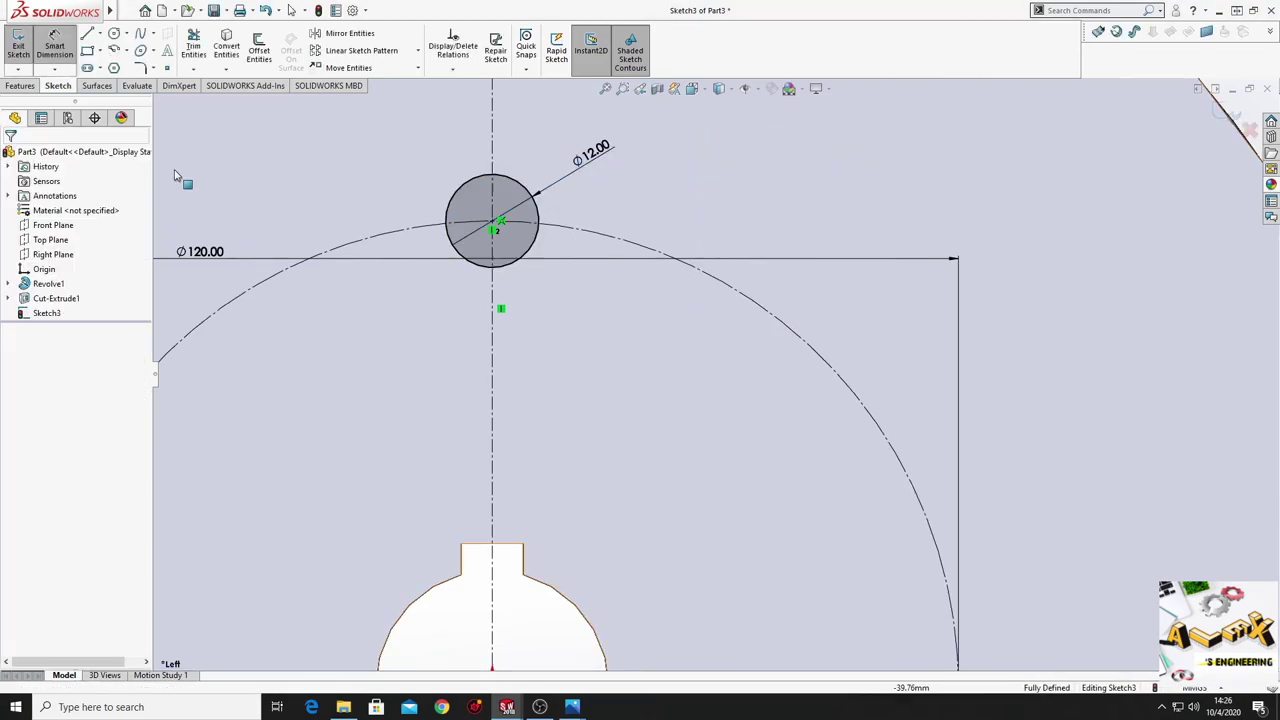
{"action": "left_click", "coordinate": [30, 88]}
Step: Extrude the Ø12 mm circle 40 mm (Blind) into a pin on the pulley face
{"action": "left_click", "coordinate": [24, 52]}
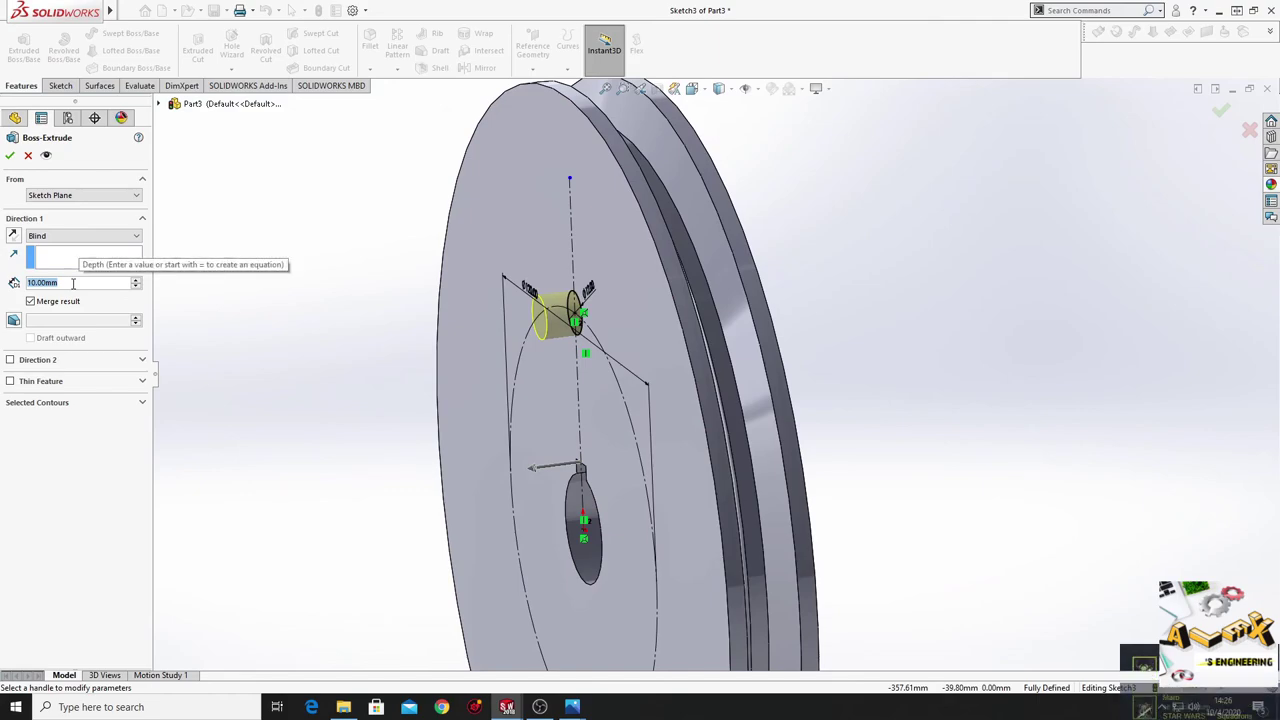
{"action": "type", "text": "40"}
{"action": "key", "text": "Return"}
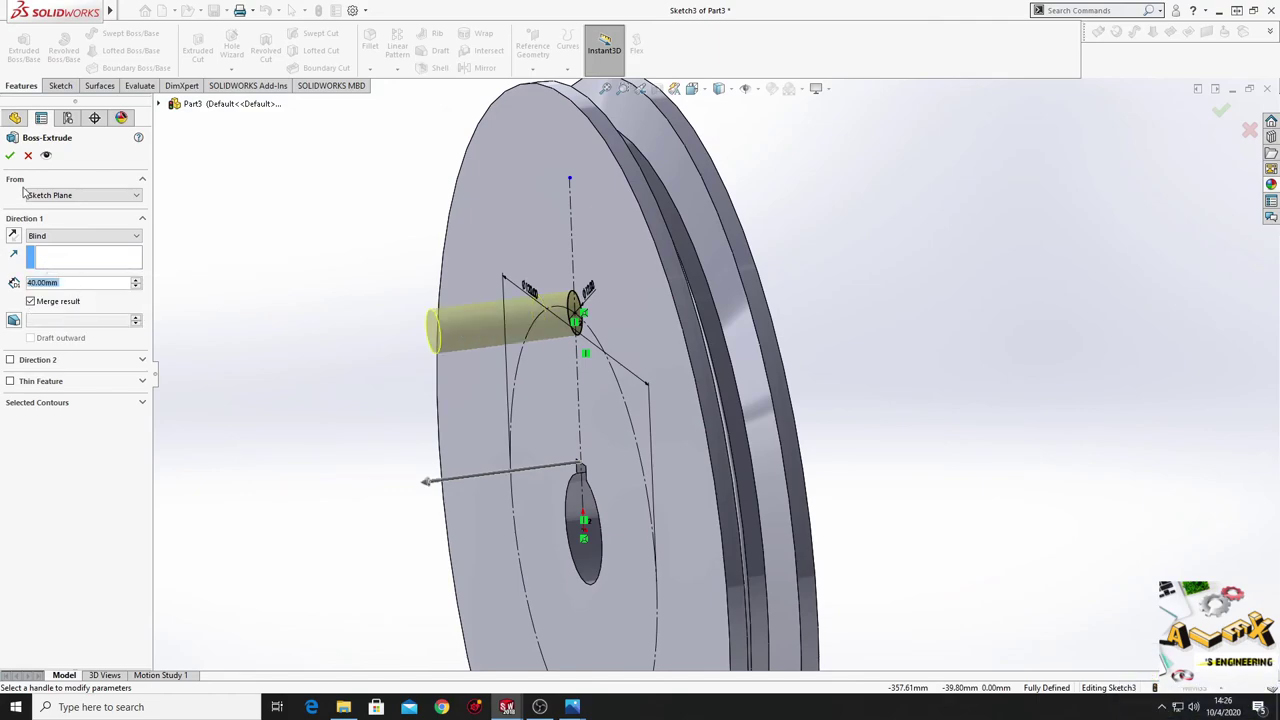
{"action": "left_click", "coordinate": [10, 155]}
{"action": "right_click", "coordinate": [567, 218]}
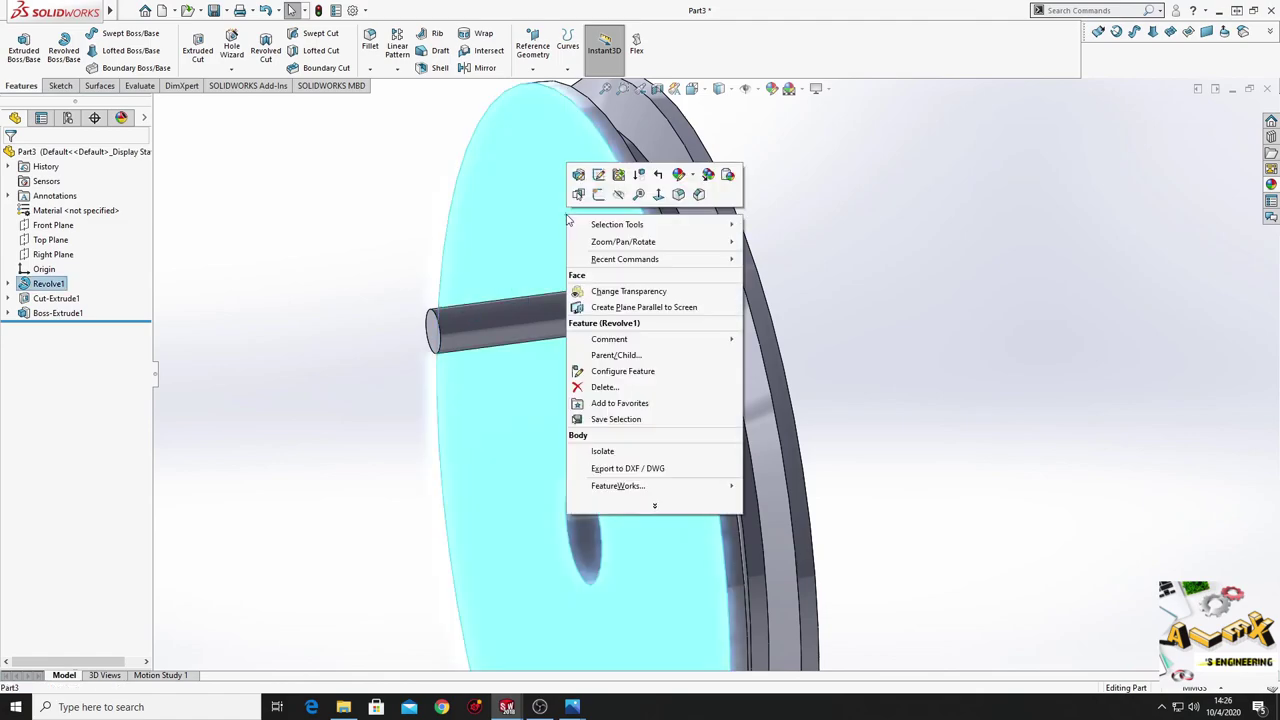
Step: Give the Revolve1 pulley body a yellow appearance (RGB 255, 255, 0)
{"action": "left_click", "coordinate": [681, 176]}
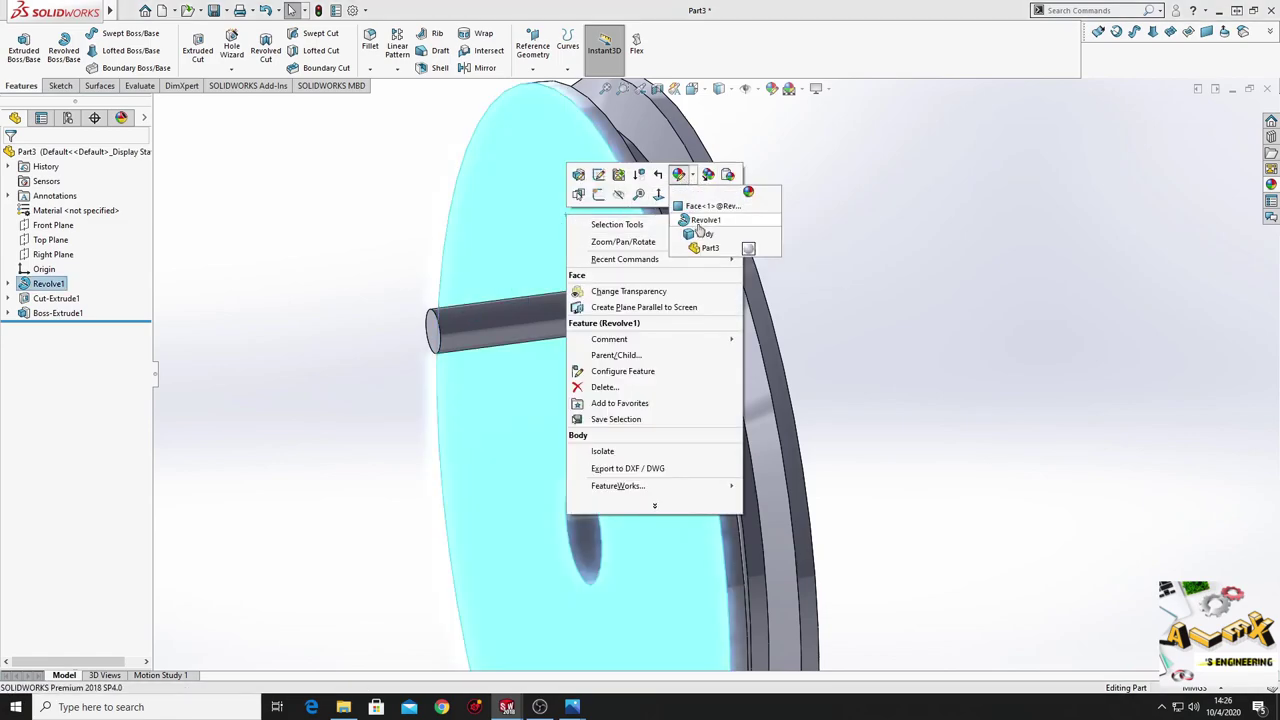
{"action": "left_click", "coordinate": [698, 222]}
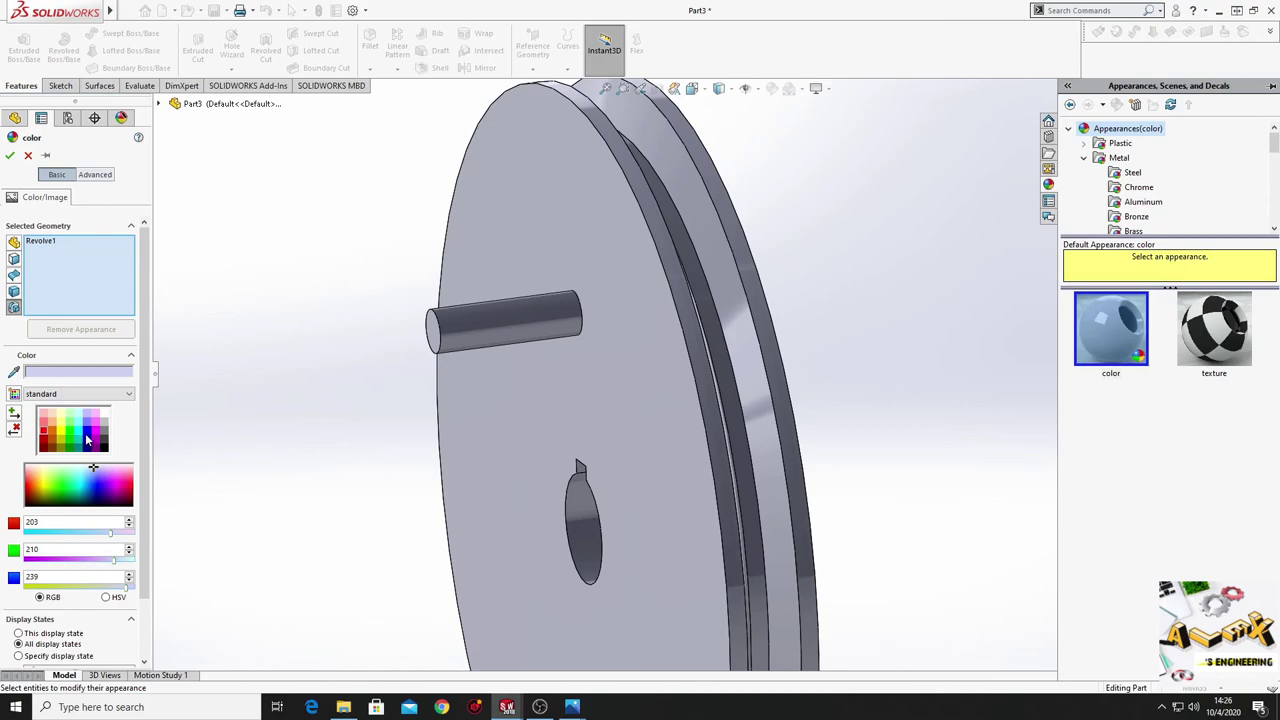
{"action": "left_click", "coordinate": [61, 434]}
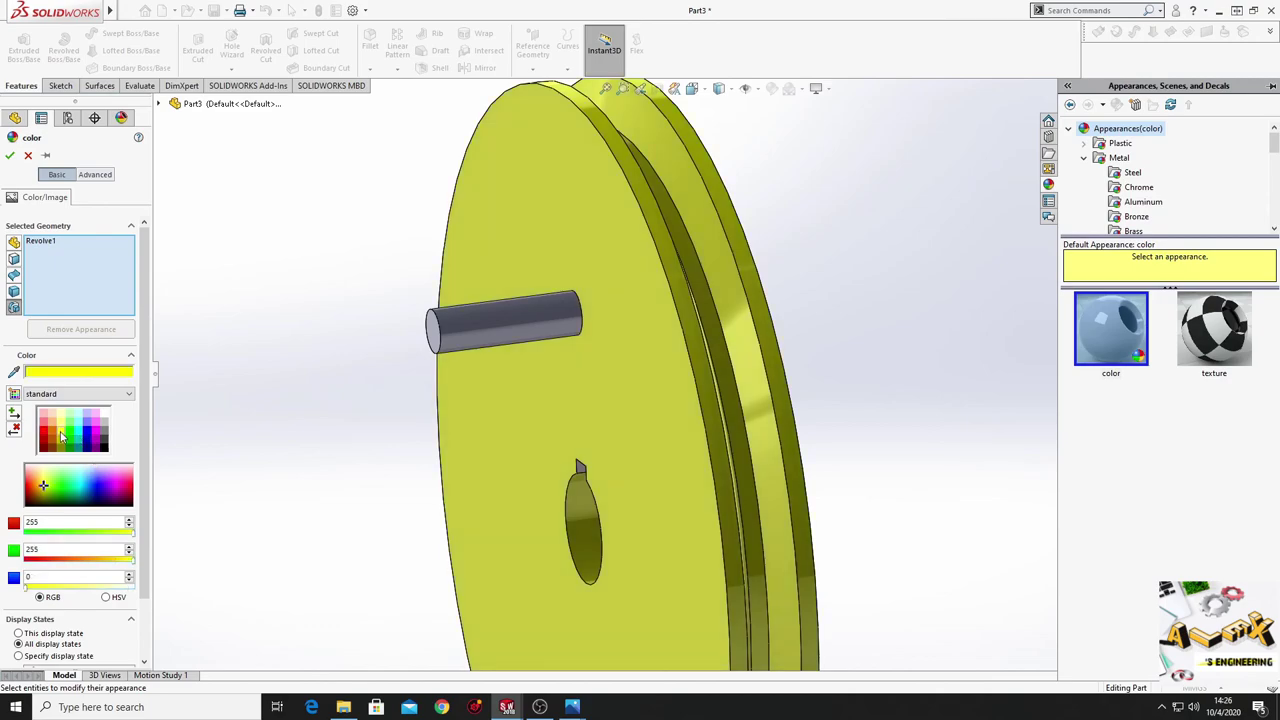
{"action": "left_click", "coordinate": [9, 156]}
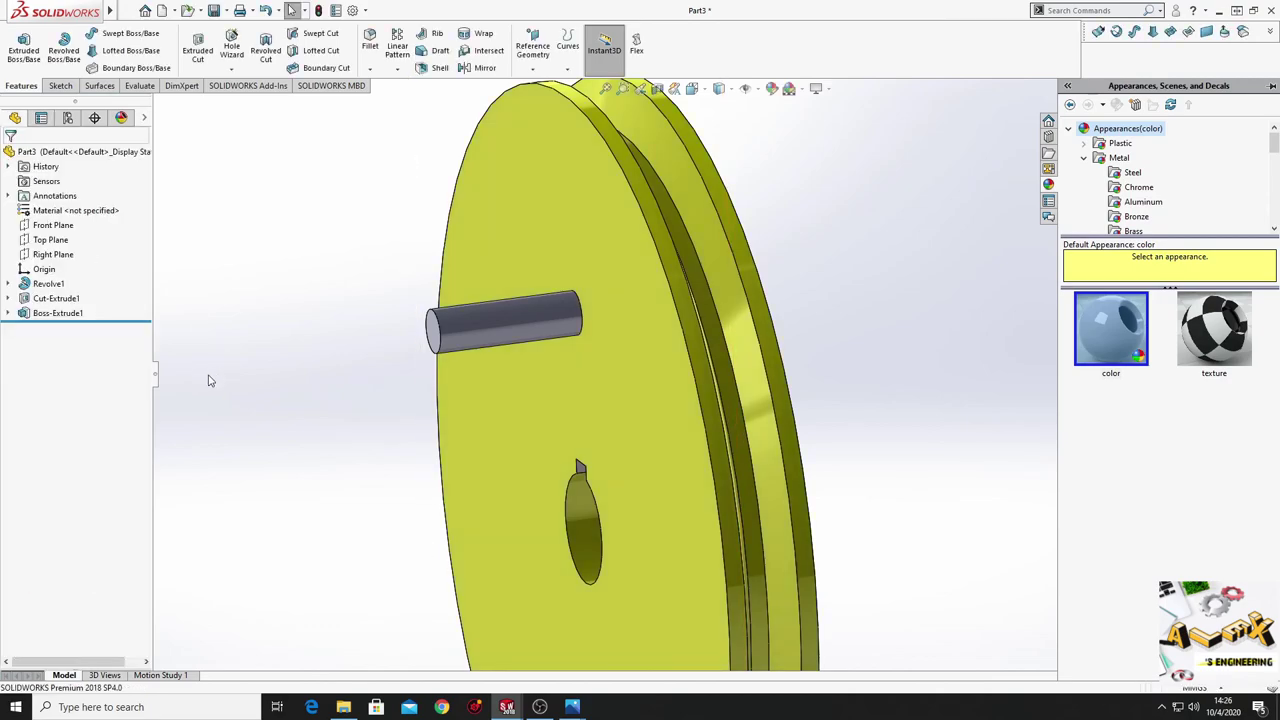
Step: Orbit the pulley to view its face, top, pin side and hub side
{"action": "mouse_move", "coordinate": [329, 514]}
{"action": "middle_mouse_down"}
{"action": "mouse_move", "coordinate": [346, 423]}
{"action": "mouse_move", "coordinate": [350, 483]}
{"action": "mouse_move", "coordinate": [491, 466]}
{"action": "mouse_move", "coordinate": [260, 480]}
{"action": "mouse_move", "coordinate": [391, 517]}
{"action": "mouse_move", "coordinate": [361, 481]}
{"action": "mouse_move", "coordinate": [451, 483]}
{"action": "middle_mouse_up"}
{"action": "mouse_move", "coordinate": [516, 526]}
{"action": "middle_mouse_down"}
{"action": "mouse_move", "coordinate": [480, 500]}
{"action": "mouse_move", "coordinate": [286, 500]}
{"action": "mouse_move", "coordinate": [298, 412]}
{"action": "mouse_move", "coordinate": [431, 509]}
{"action": "mouse_move", "coordinate": [535, 512]}
{"action": "middle_mouse_up"}
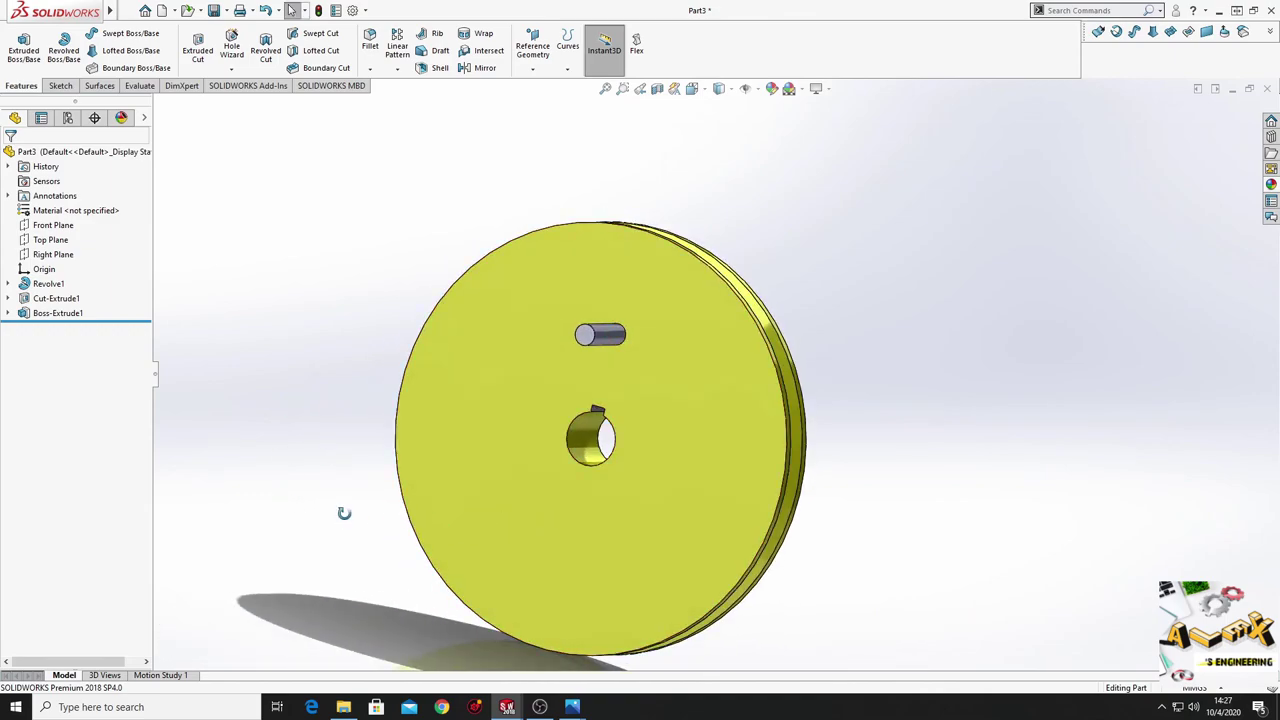
{"action": "mouse_move", "coordinate": [340, 514]}
{"action": "middle_mouse_down"}
{"action": "mouse_move", "coordinate": [634, 566]}
{"action": "mouse_move", "coordinate": [633, 578]}
{"action": "mouse_move", "coordinate": [501, 575]}
{"action": "middle_mouse_up"}
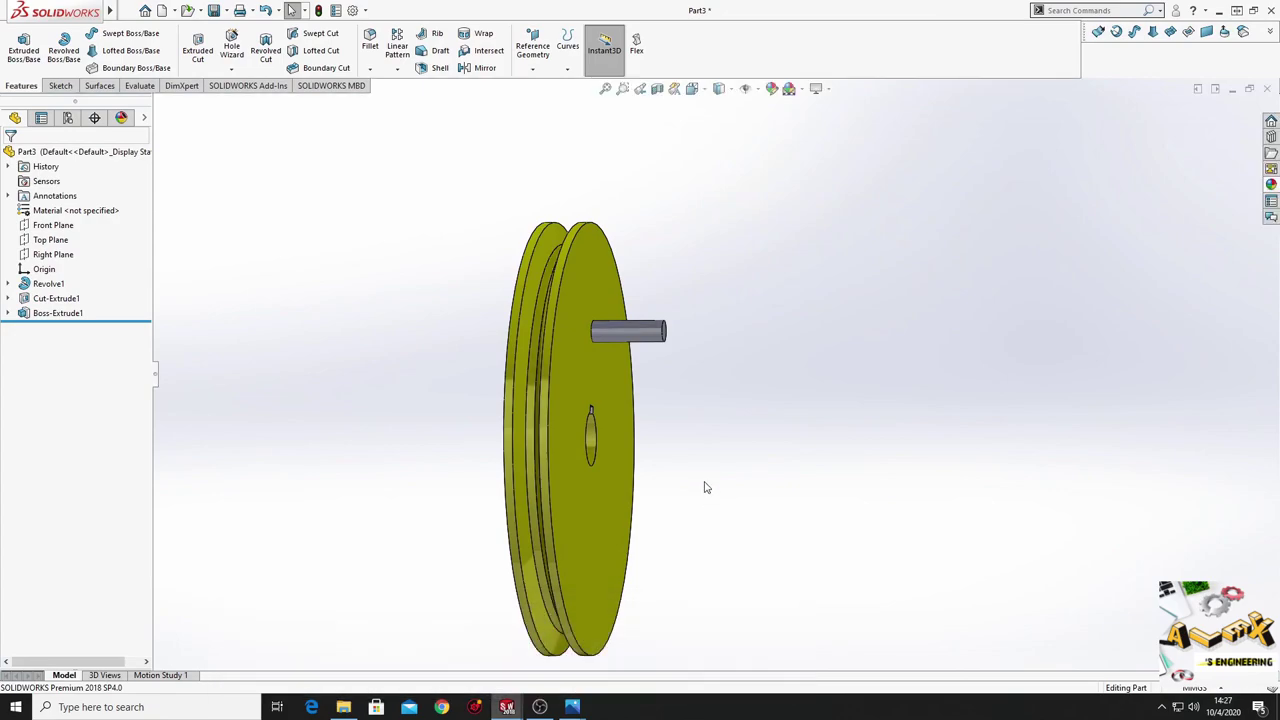
{"action": "mouse_move", "coordinate": [706, 487]}
{"action": "middle_mouse_down"}
{"action": "mouse_move", "coordinate": [654, 480]}
{"action": "mouse_move", "coordinate": [603, 443]}
{"action": "mouse_move", "coordinate": [470, 470]}
{"action": "middle_mouse_up"}
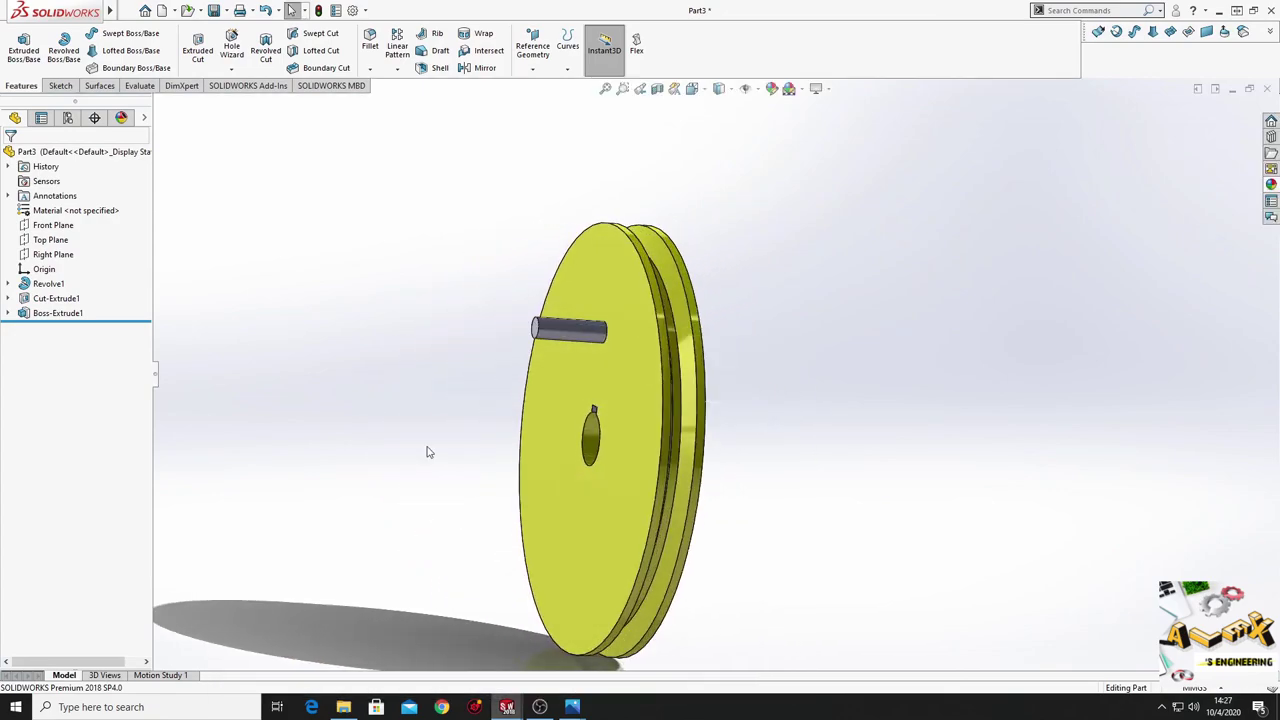